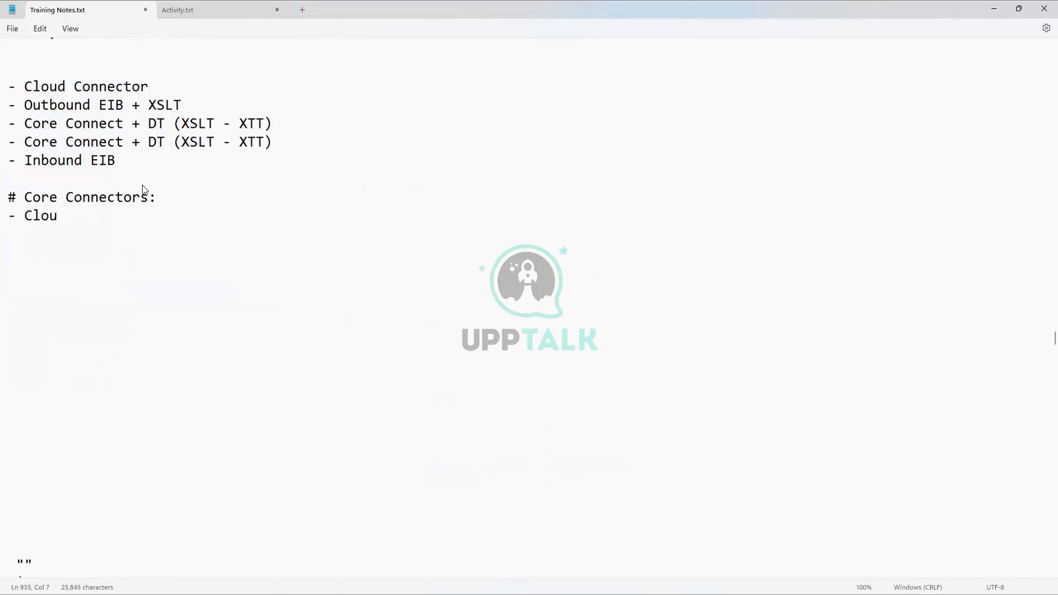
Complete the first bullet under Core Connectors as "- Cloud Connectors/ Workday delivered pre-built integration templates" and start new lines below it.
text(d Connectors)
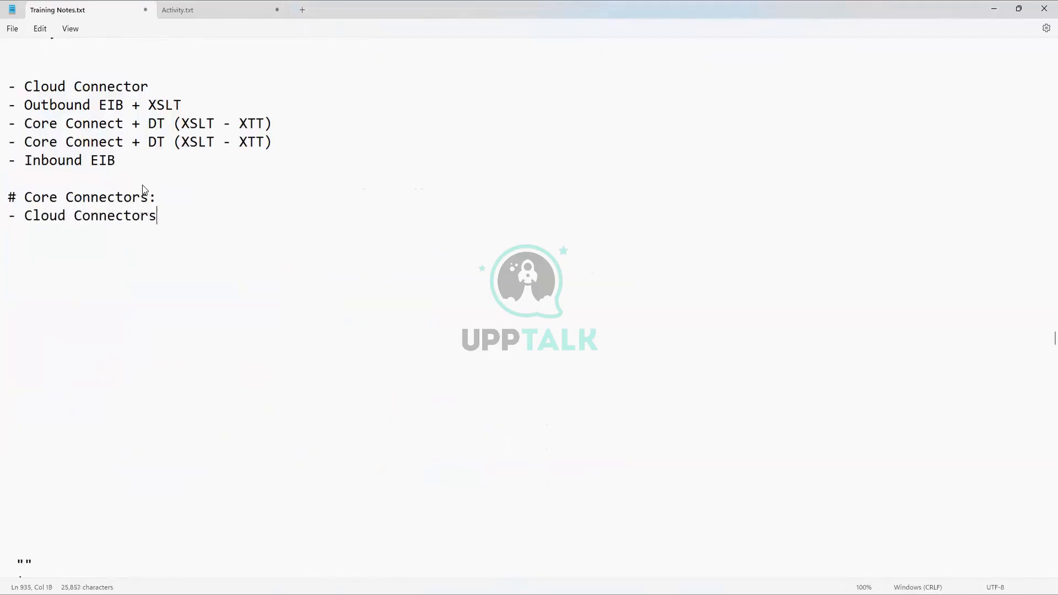
text(/ Workday de)
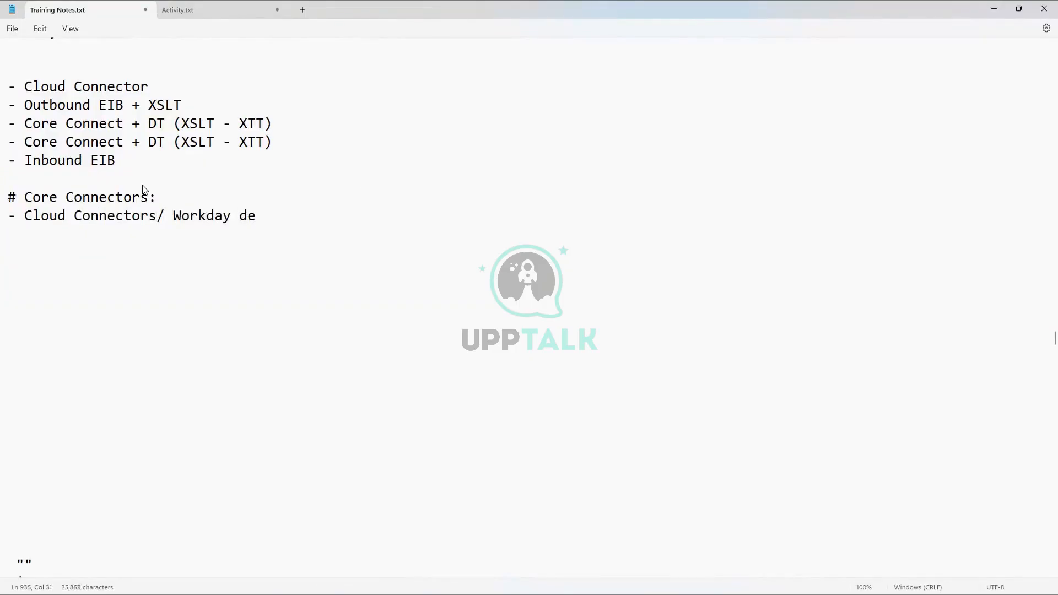
text(livered pre-b)
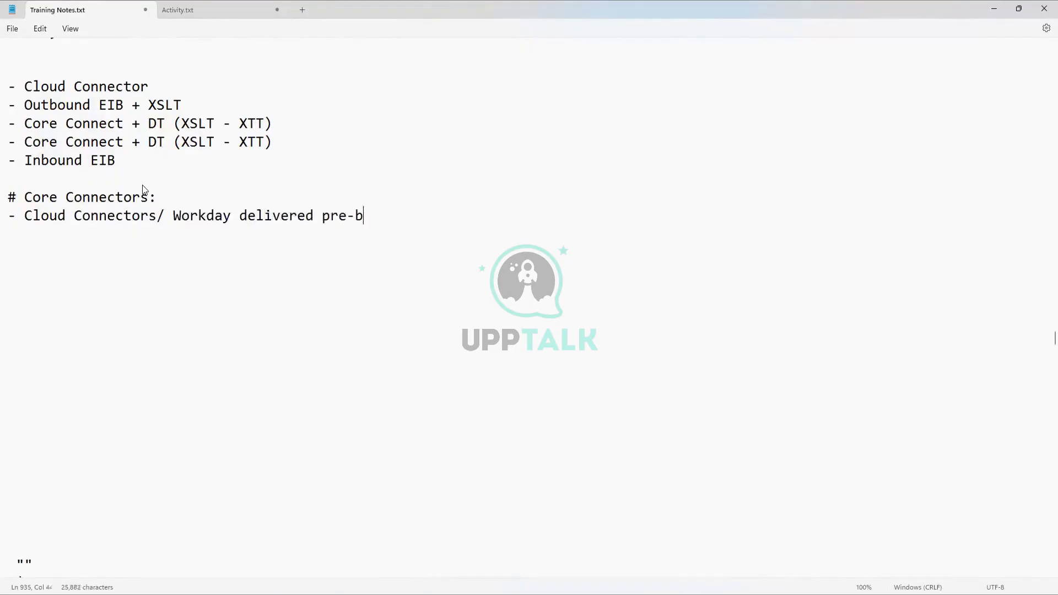
text(uilt integration)
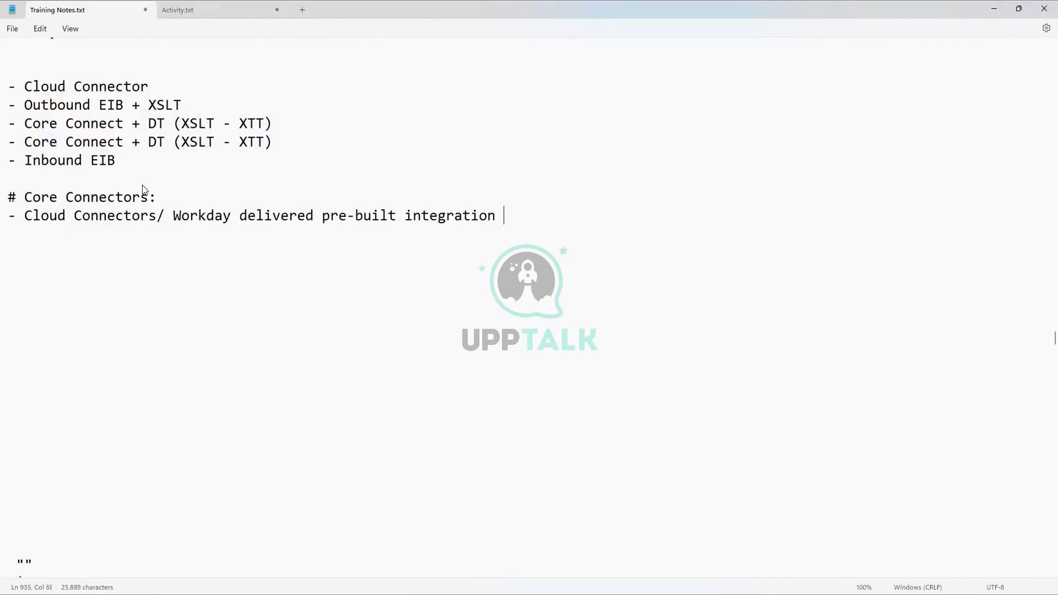
key(BackSpace)
key(BackSpace)
text(n templates)
key(Return)
key(Return)
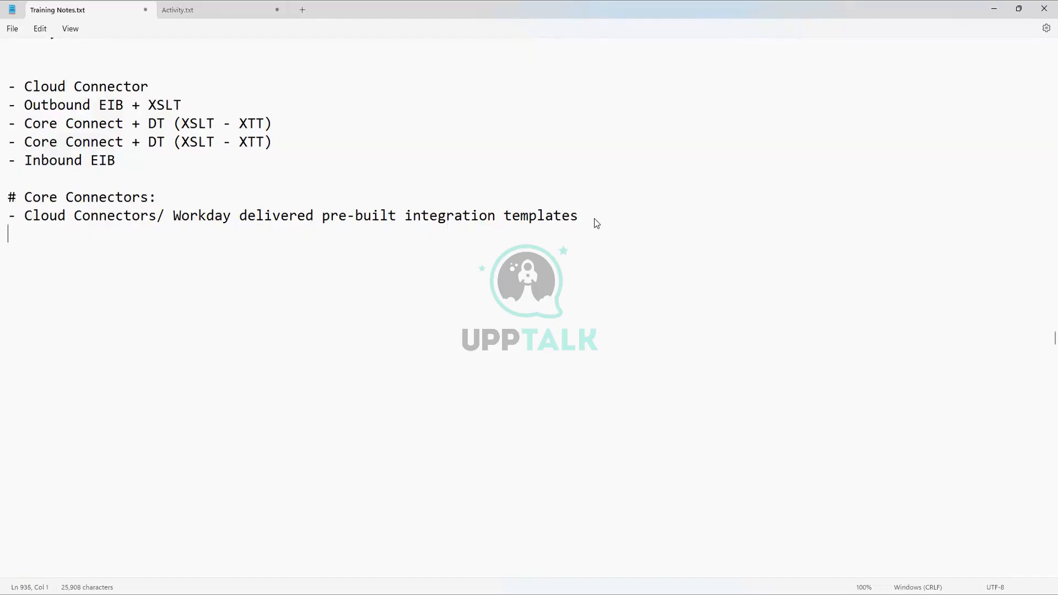
Add the line "* Create Integration System" below the Cloud Connectors bullet and insert five more blank lines above it.
text(* Create Integr)
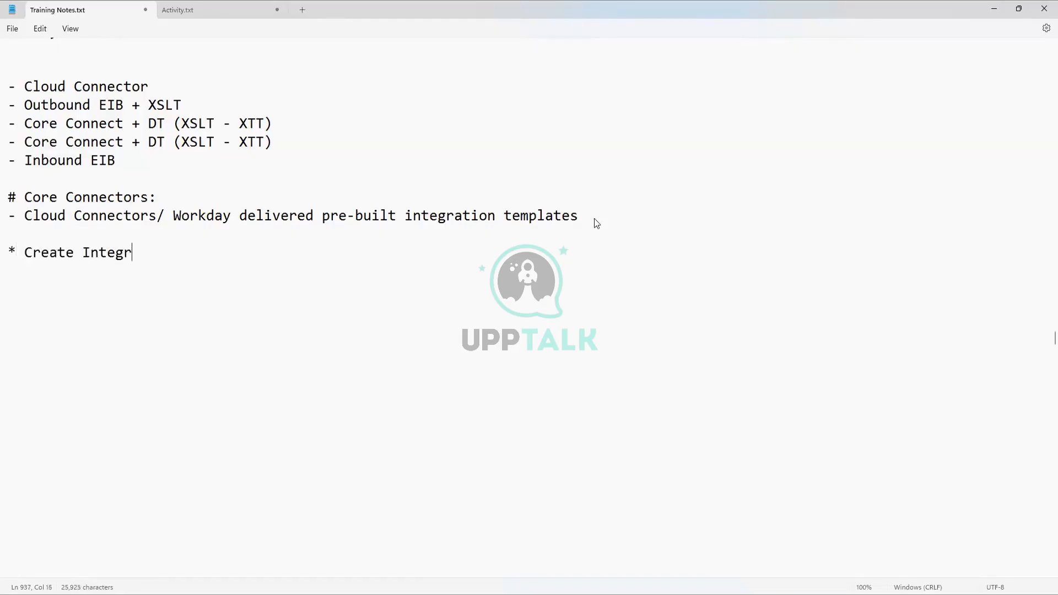
text(ation System)
key(Up)
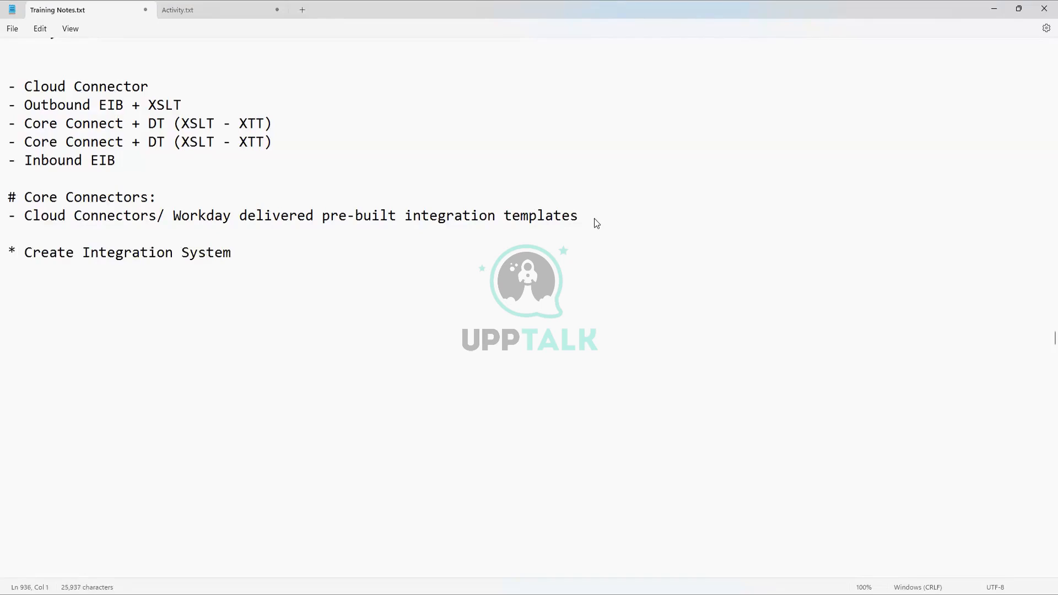
key(Return)
key(Return)
key(Return)
key(Return)
key(Return)
key(Up)
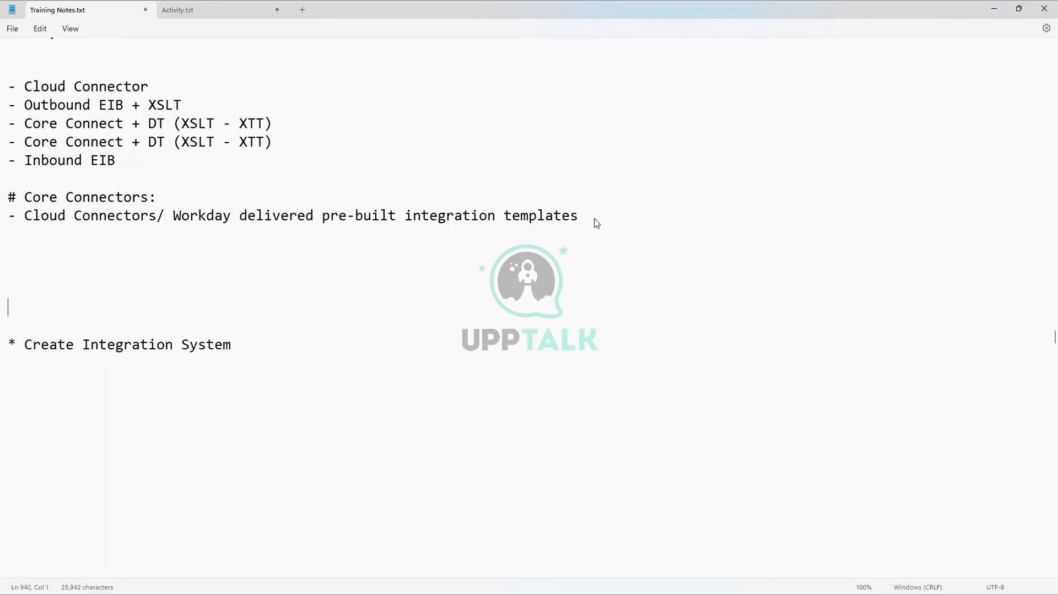
Add the bullets "- End to End Connectors:" and "- Generic Connectors:" in the blank space, removing one spare blank line.
key(Up)
key(Up)
key(Return)
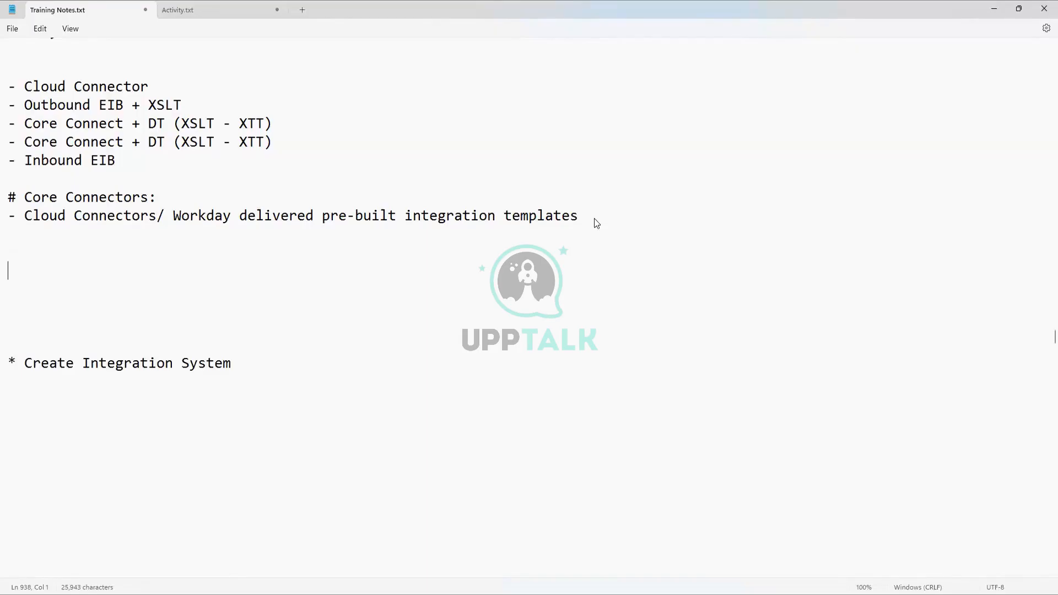
text(- End to End Connec)
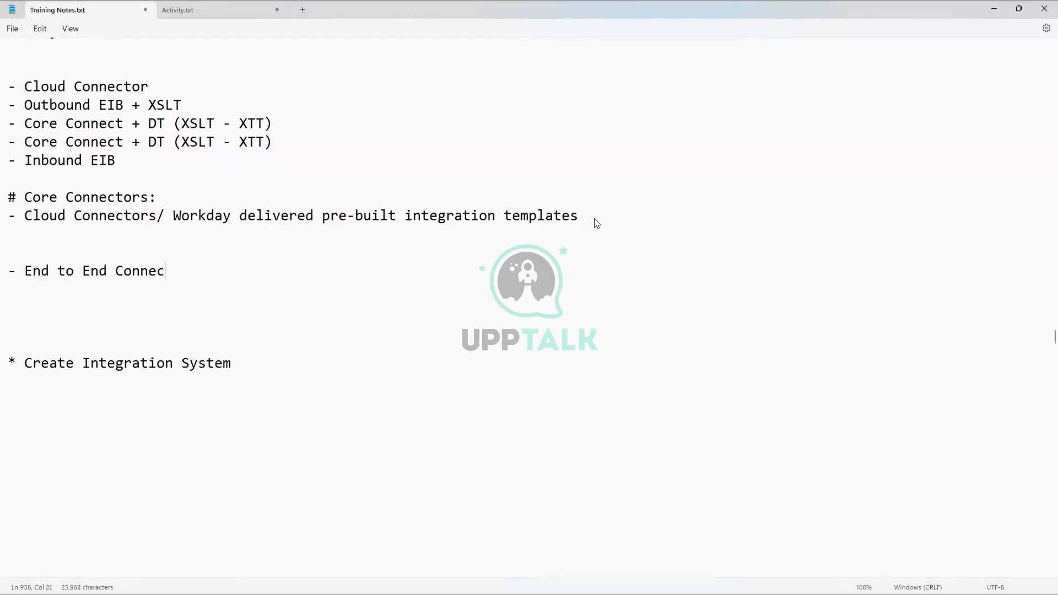
text(tors:)
click(160, 317)
text(- Generic Connec)
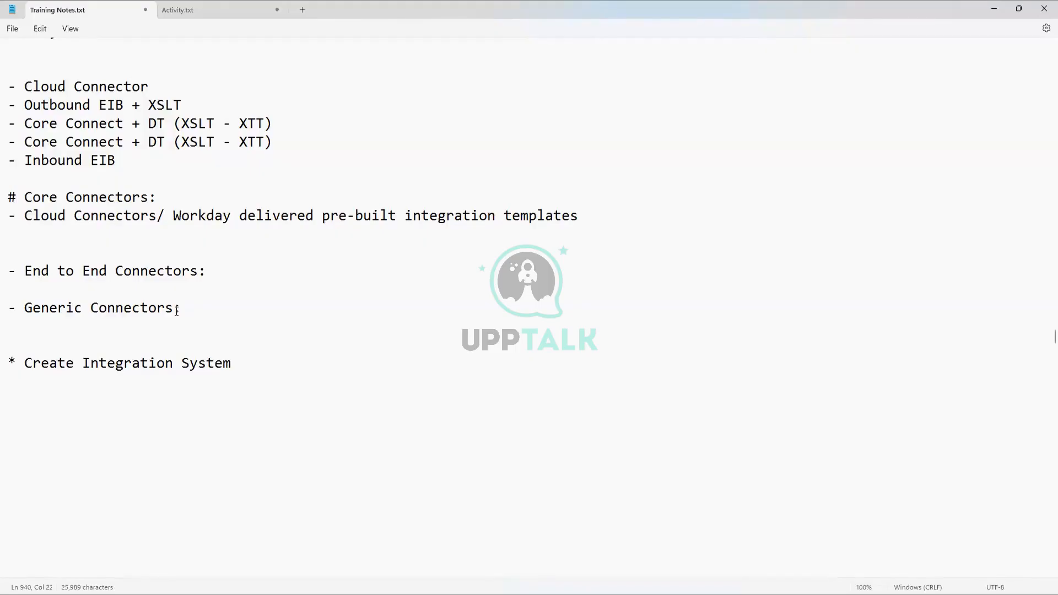
click(127, 339)
key(BackSpace)
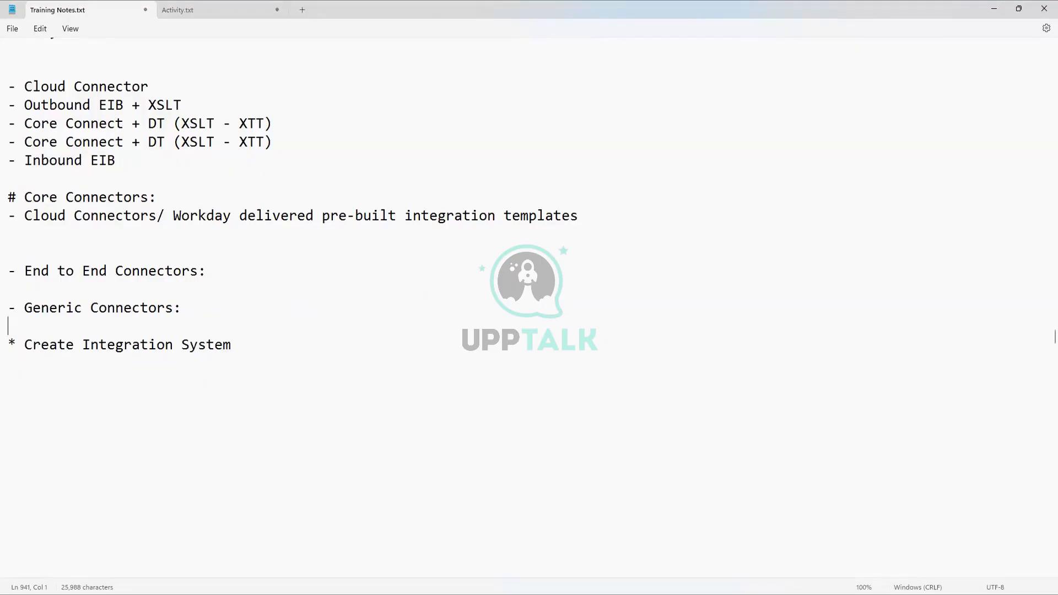
Switch to Workday, search for "create int sys" and open the Create Integration System task.
key(alt+Tab)
click(478, 34)
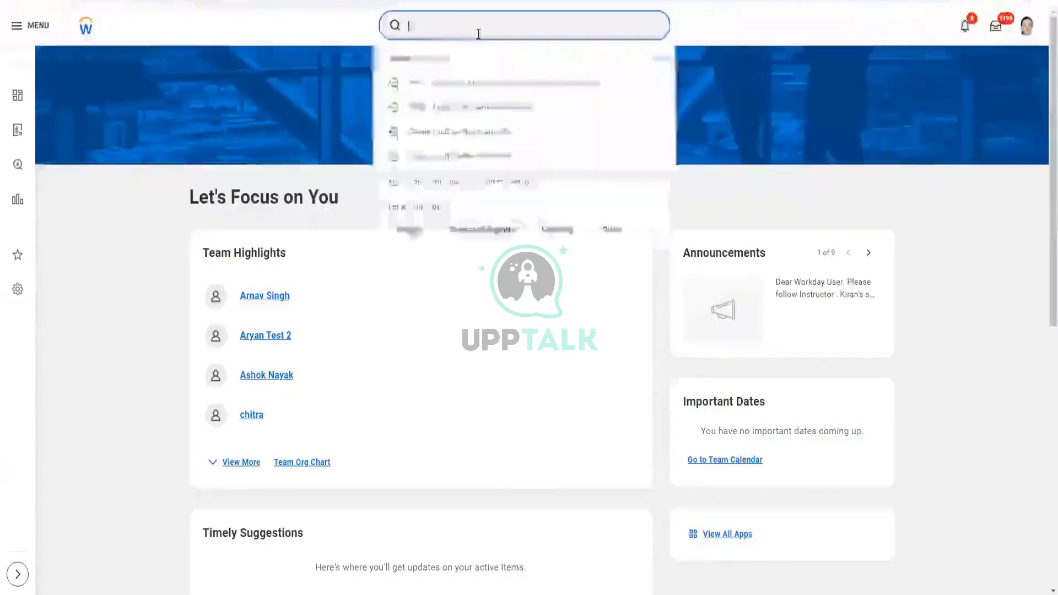
text(create)
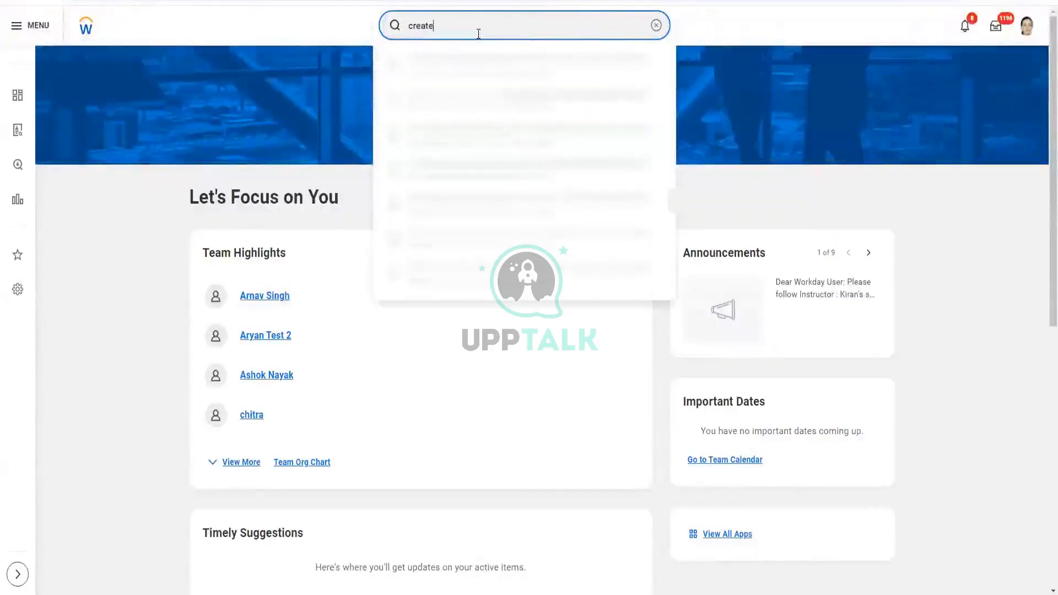
text( ints sys)
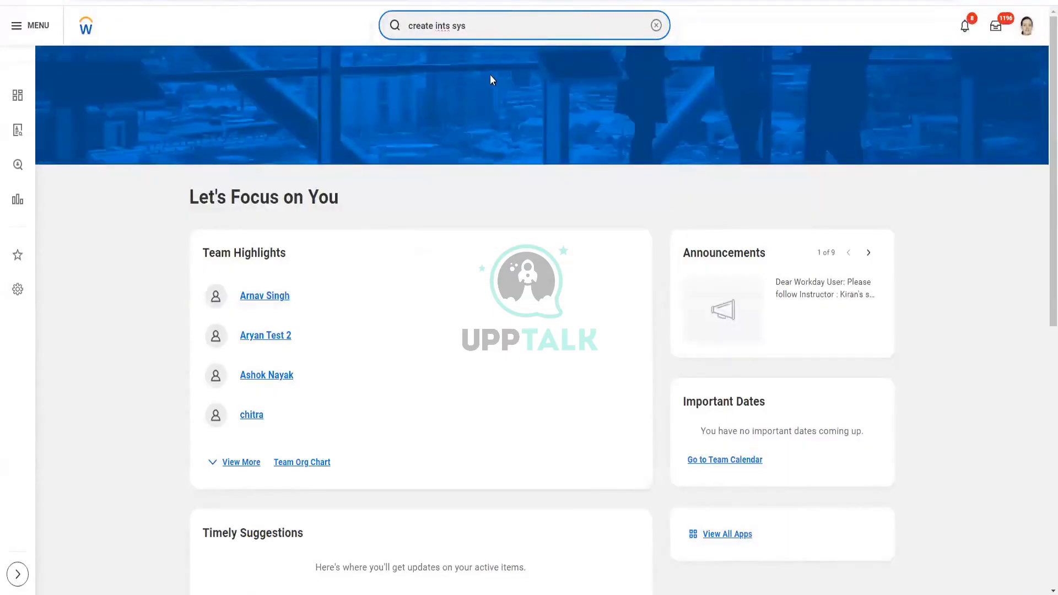
click(455, 33)
key(BackSpace)
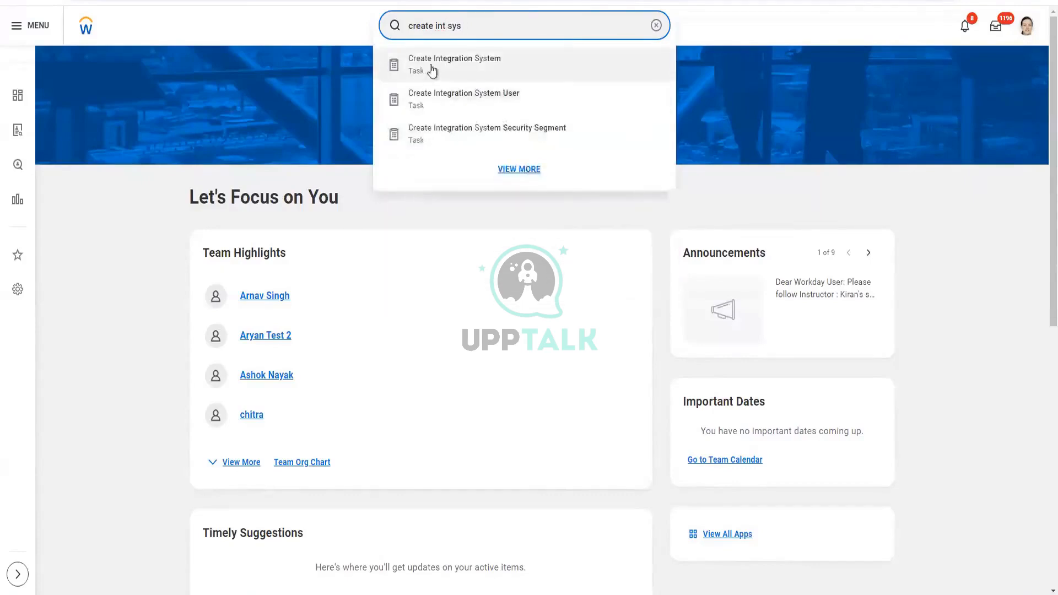
click(476, 68)
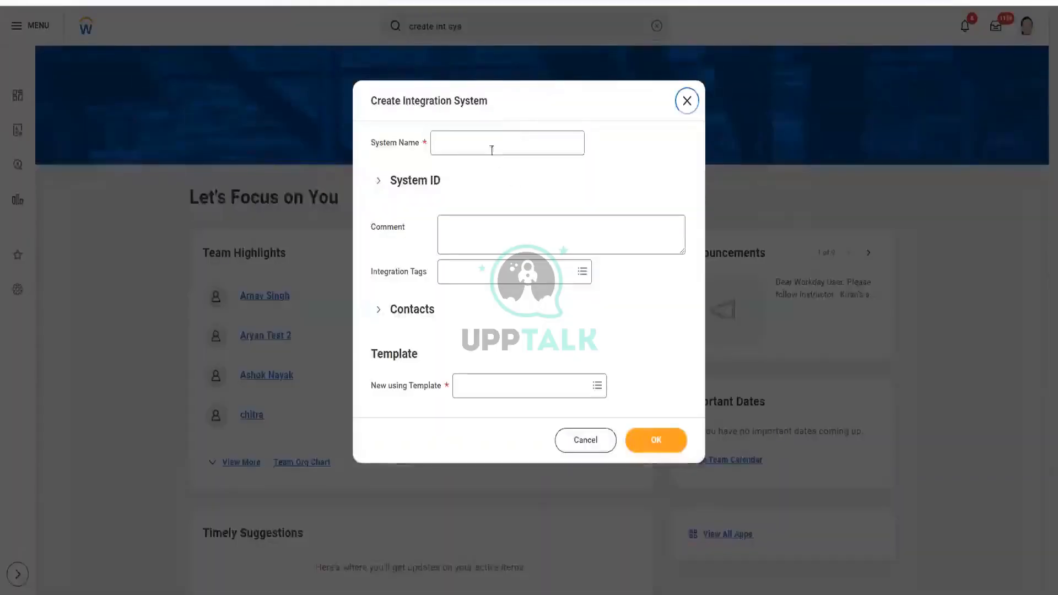
Set the system name to the trainer's first name followed by "_Batch2_CCW_Outbound".
click(489, 143)
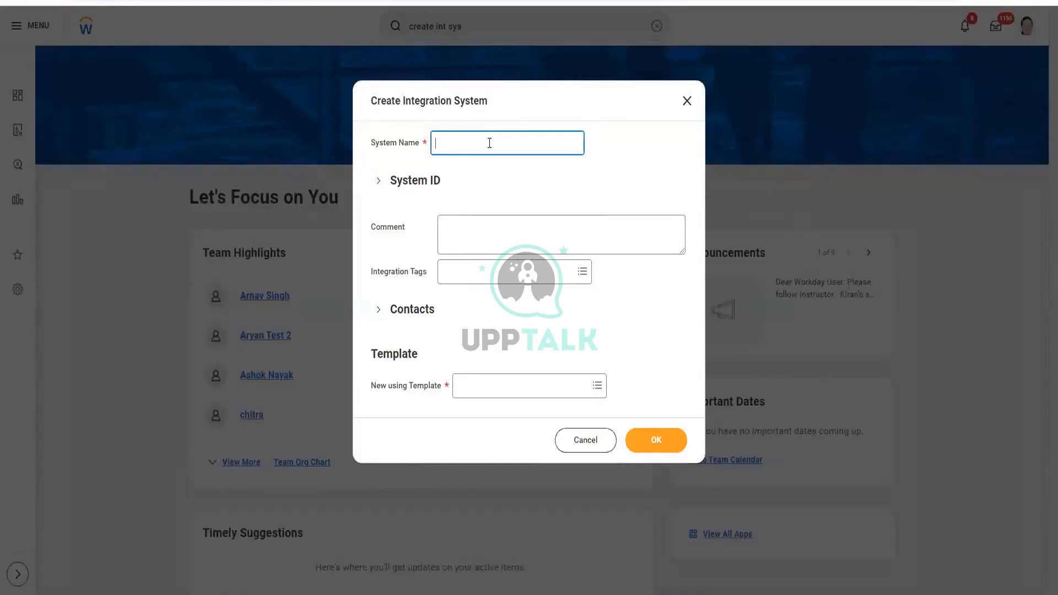
text(Ganesh_Batch2_CCW_Outbound)
drag(371, 350, 423, 367)
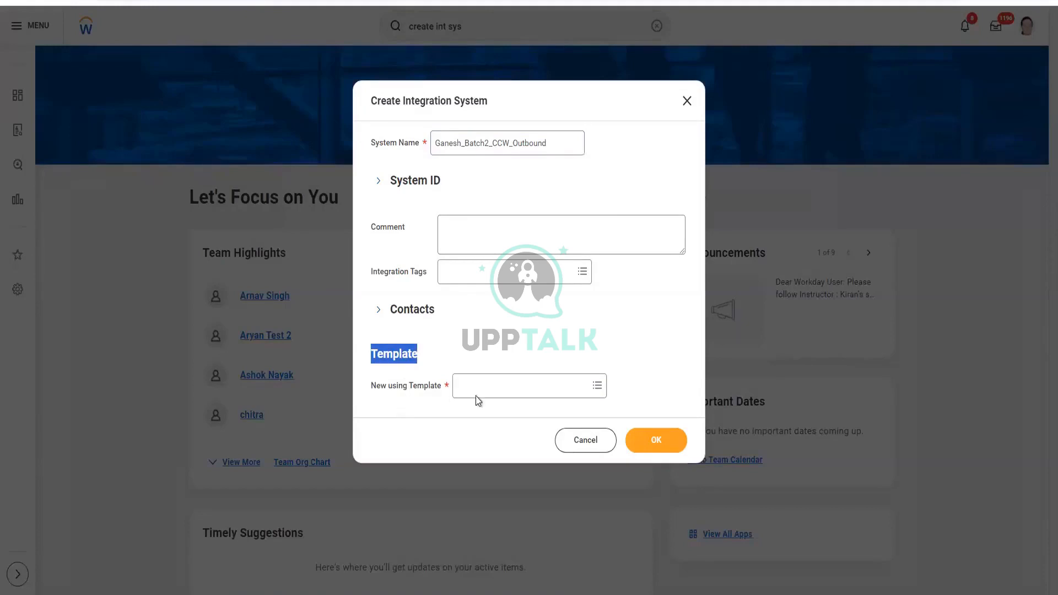
Search the integration templates for "cor connec work", then clear the search.
click(504, 388)
text(cor)
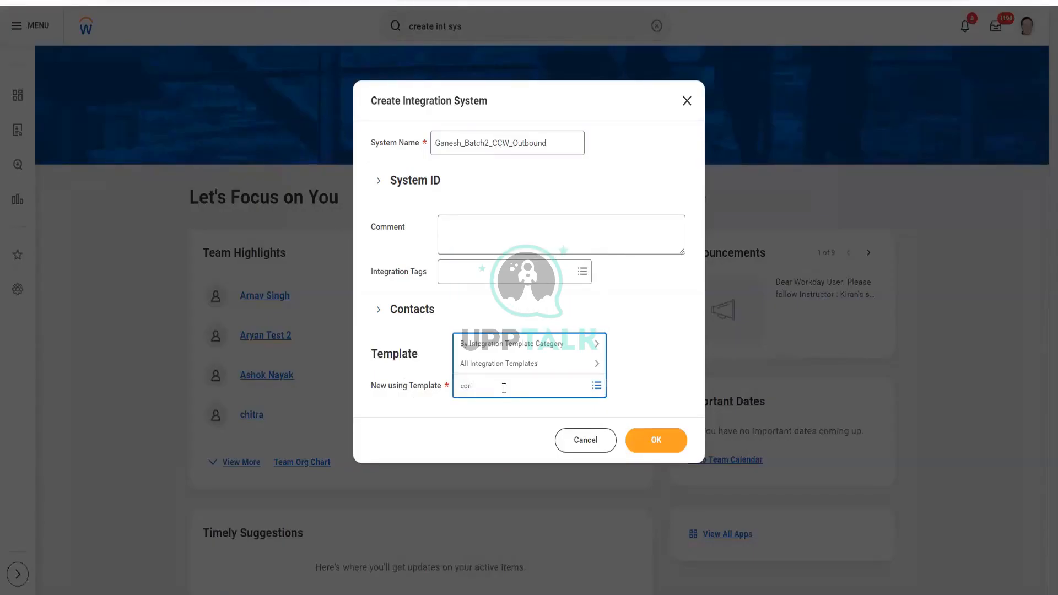
text( connec work)
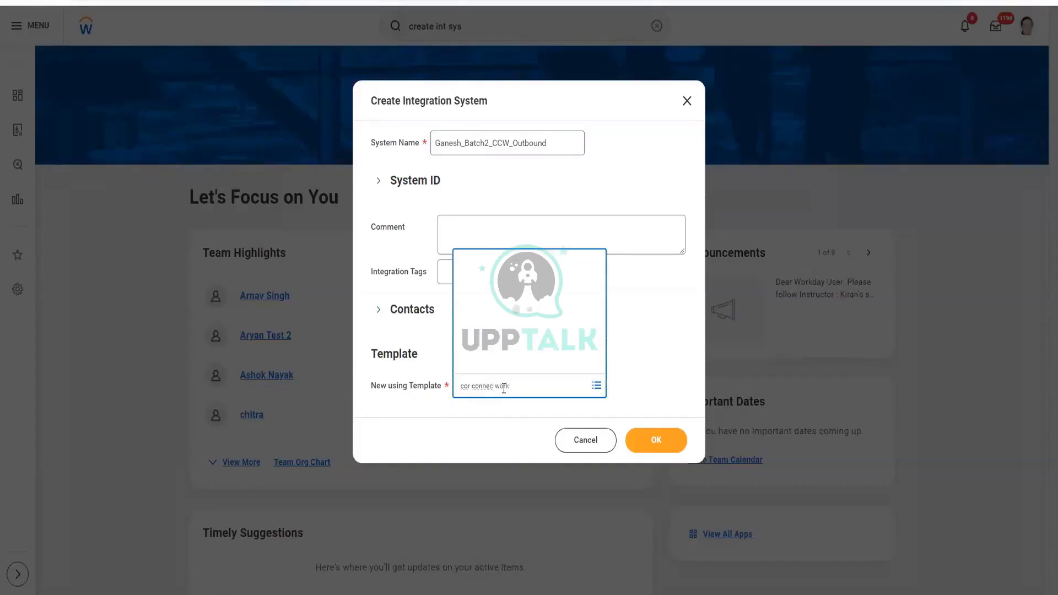
key(Return)
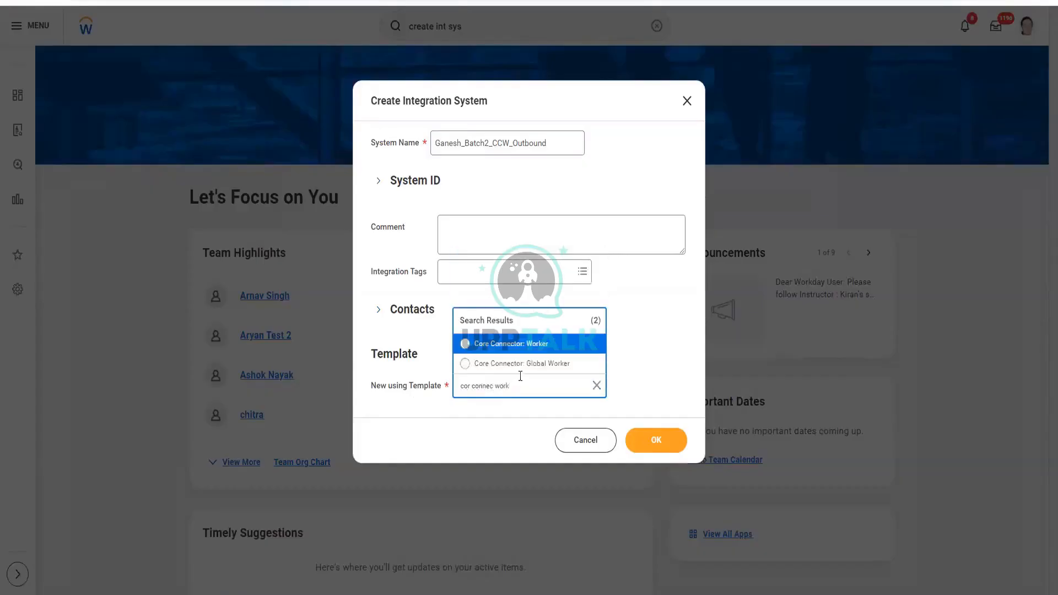
click(528, 346)
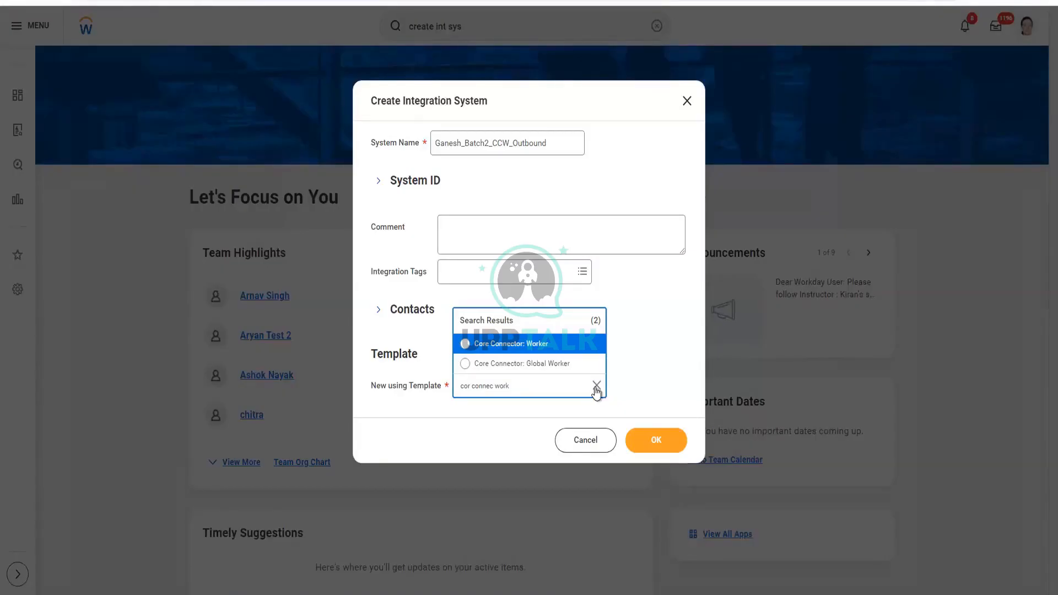
click(597, 386)
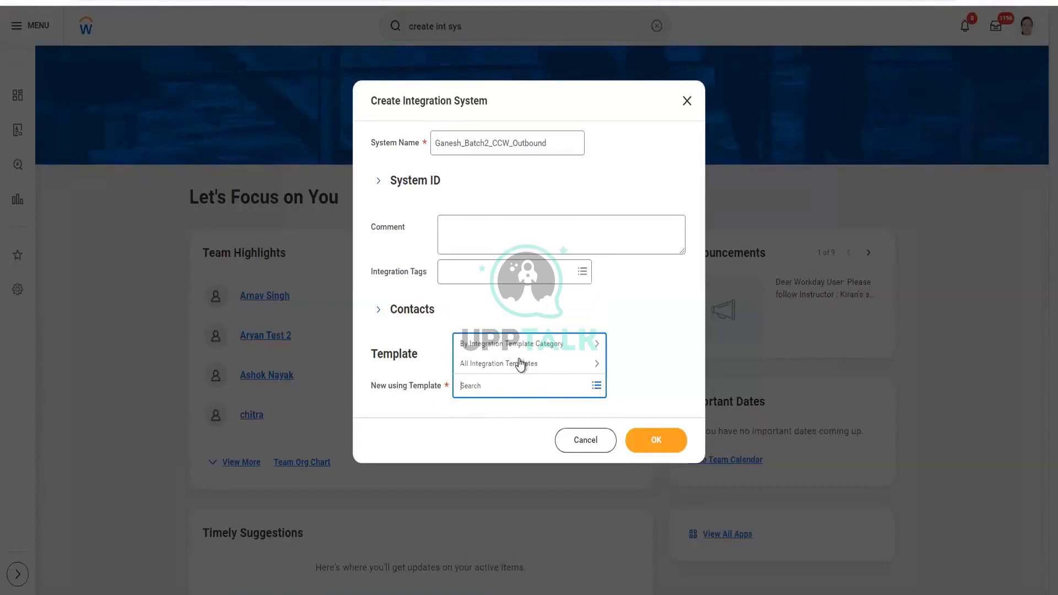
Browse the list of all integration templates and try COD Inbound as the template.
click(526, 365)
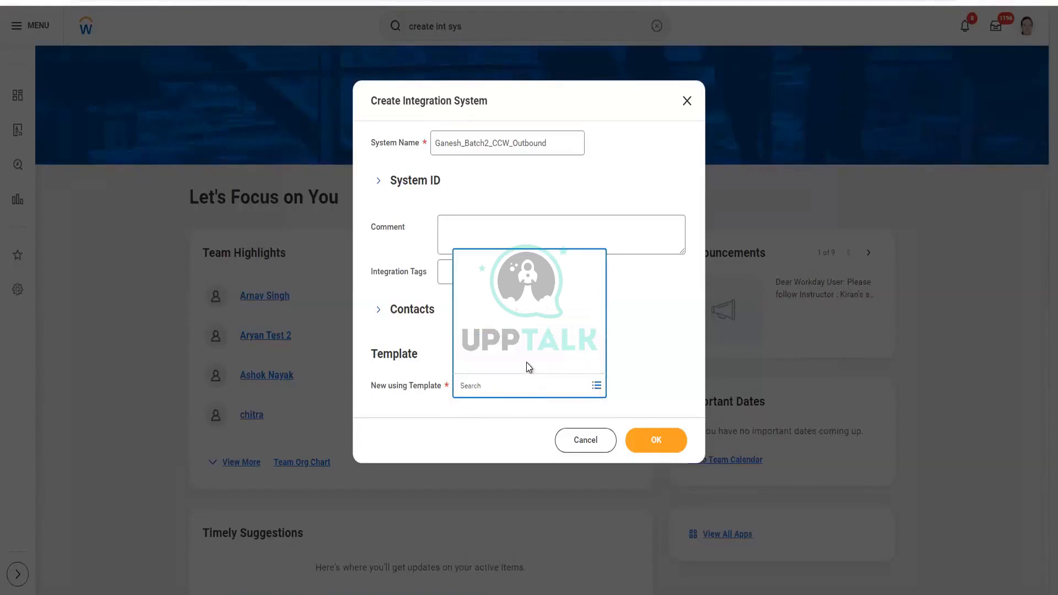
scroll(550, 325, down, 3)
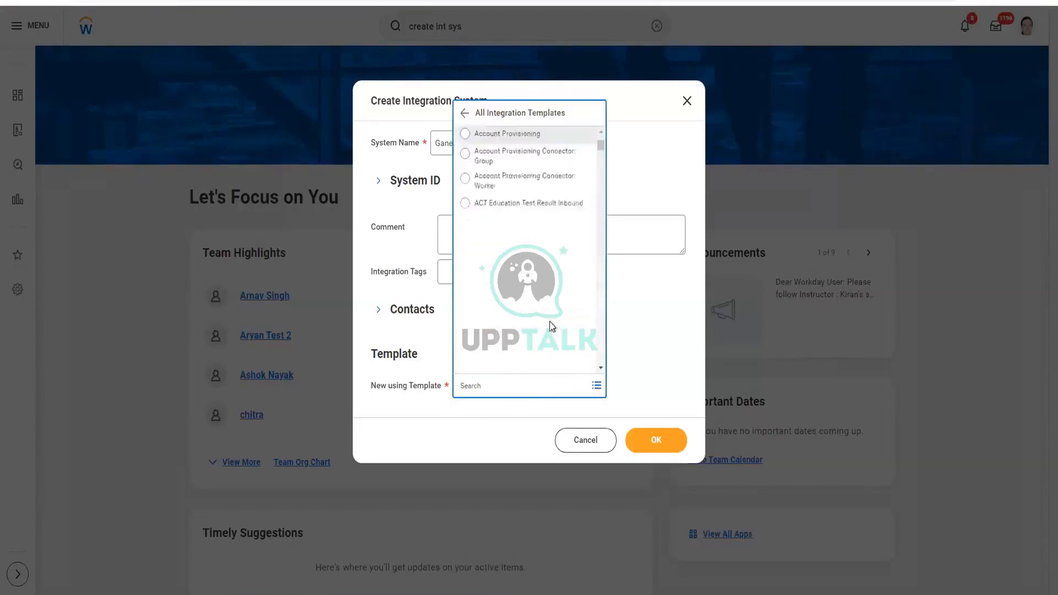
scroll(550, 322, down, 10)
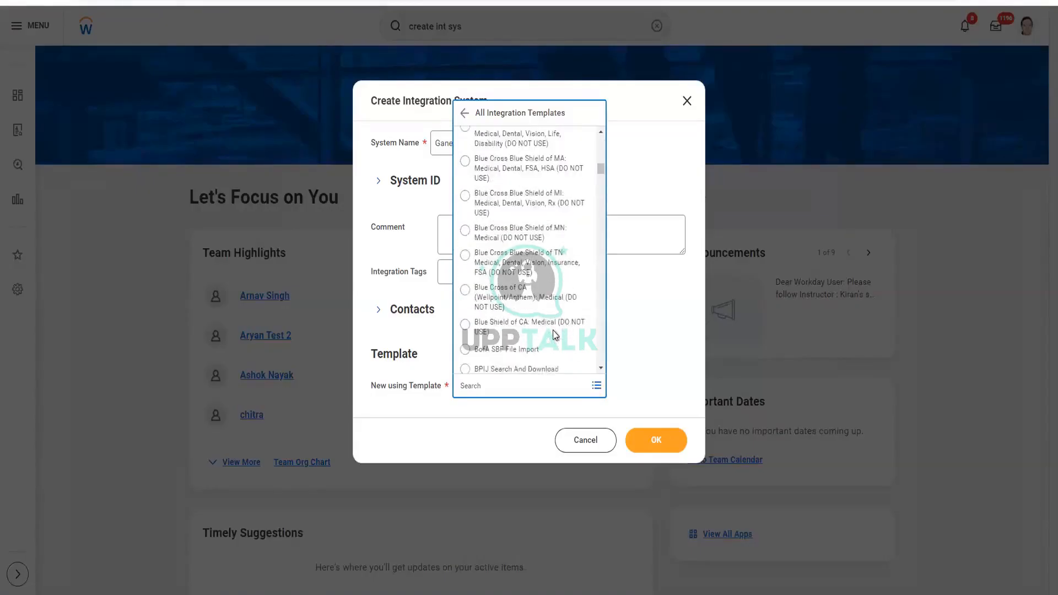
scroll(554, 330, down, 6)
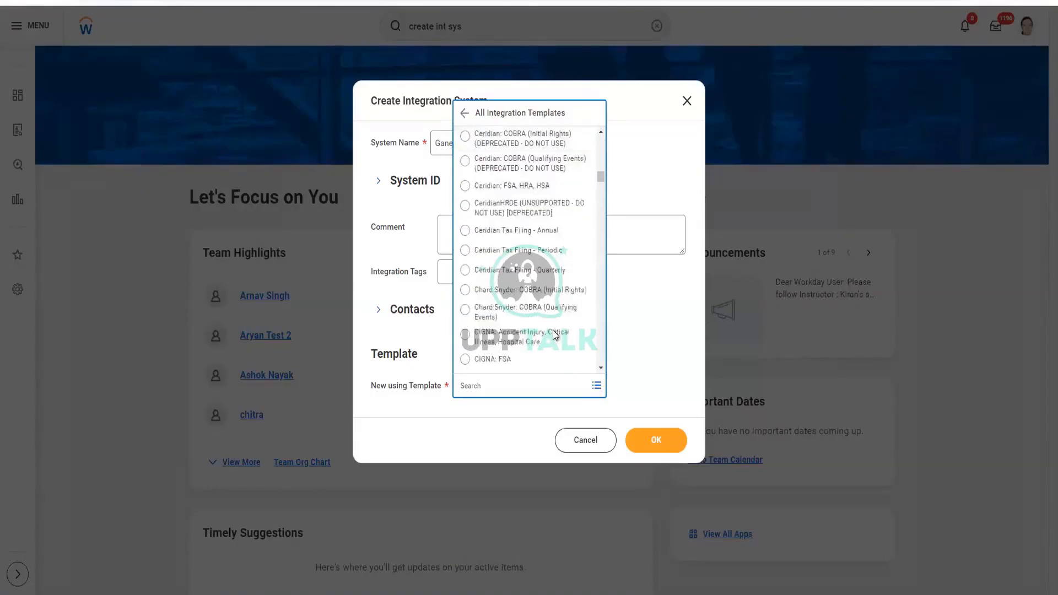
scroll(554, 329, down, 5)
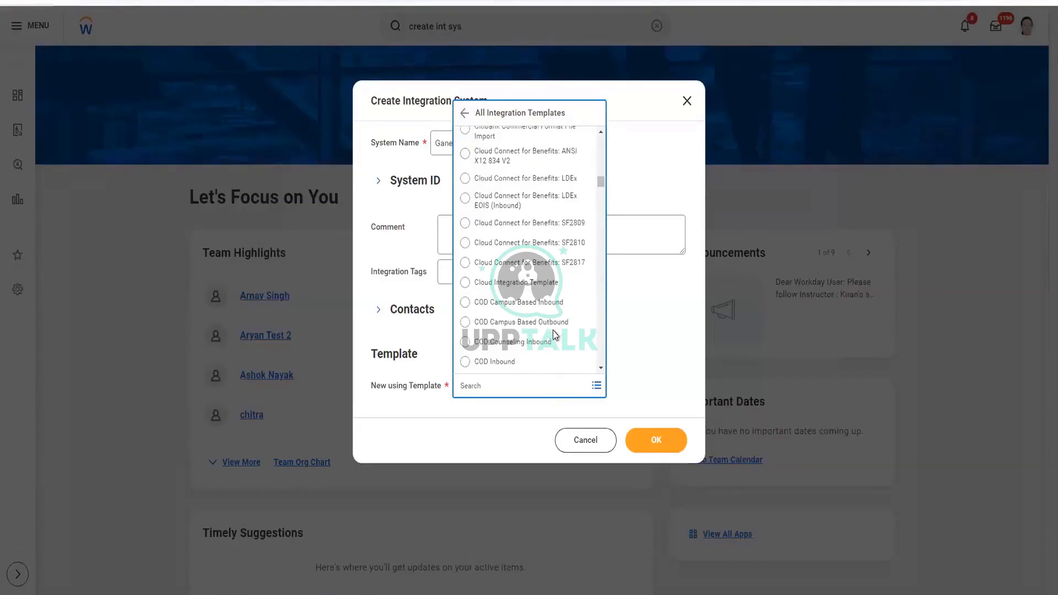
click(561, 363)
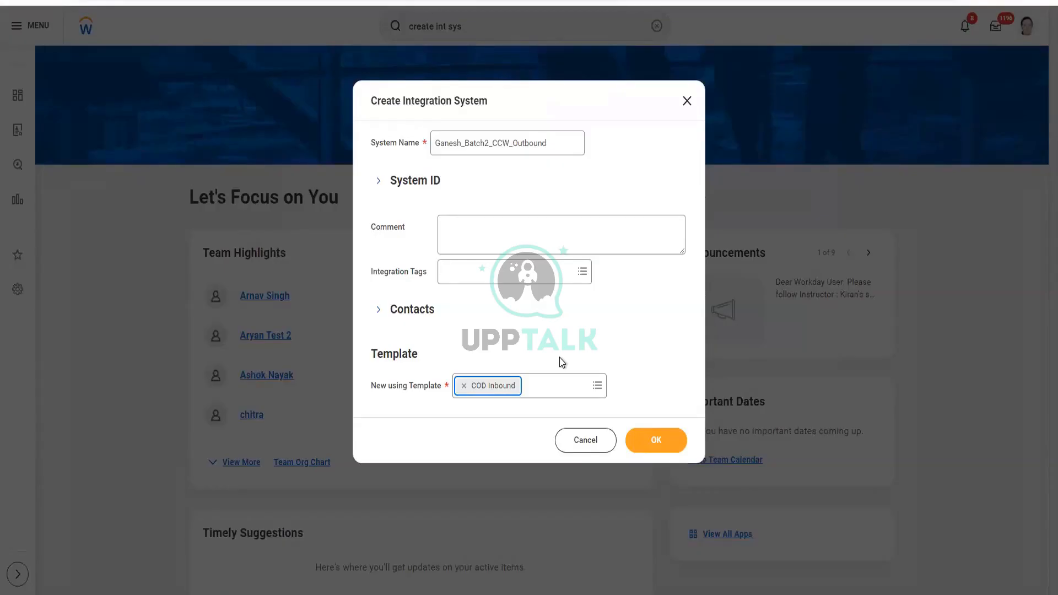
Replace the COD Inbound template with Core Connector: Worker, searching for "core conne work".
click(463, 388)
text(co)
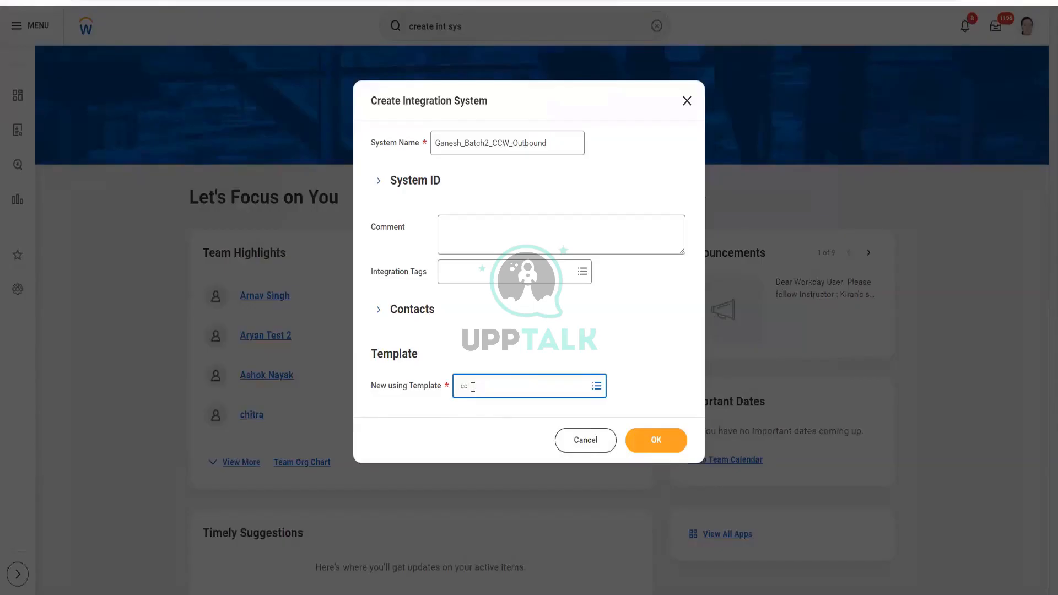
text(re conne work)
key(Return)
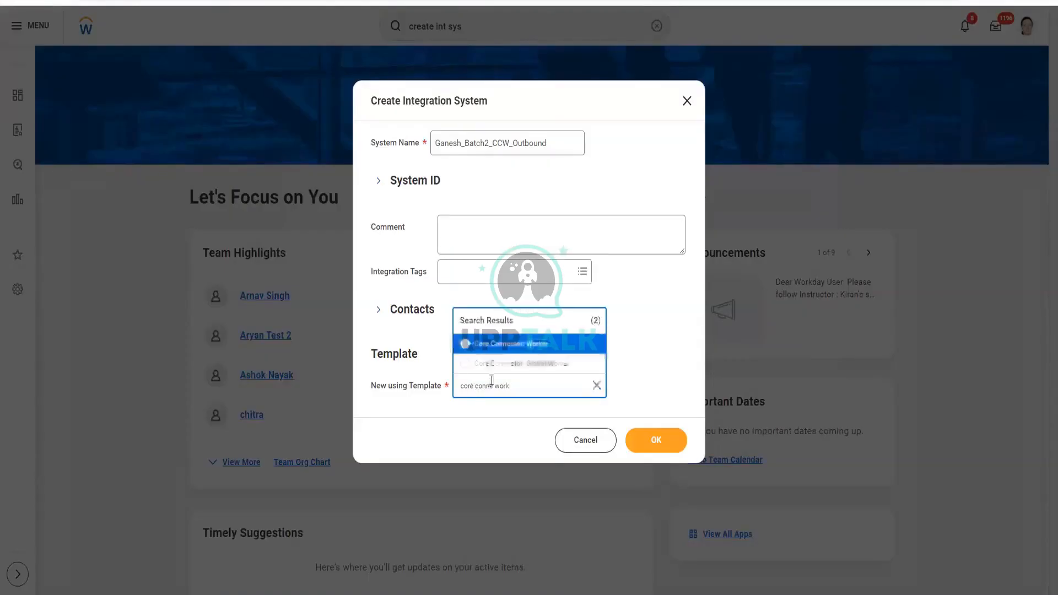
click(499, 345)
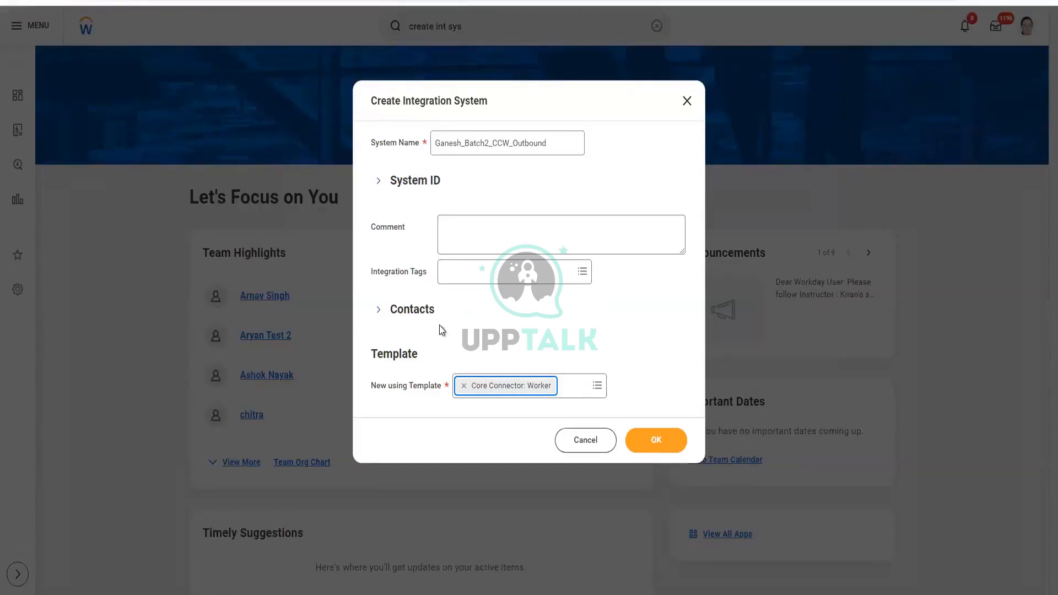
Remove the chosen template and search the integration templates for "linked".
click(464, 386)
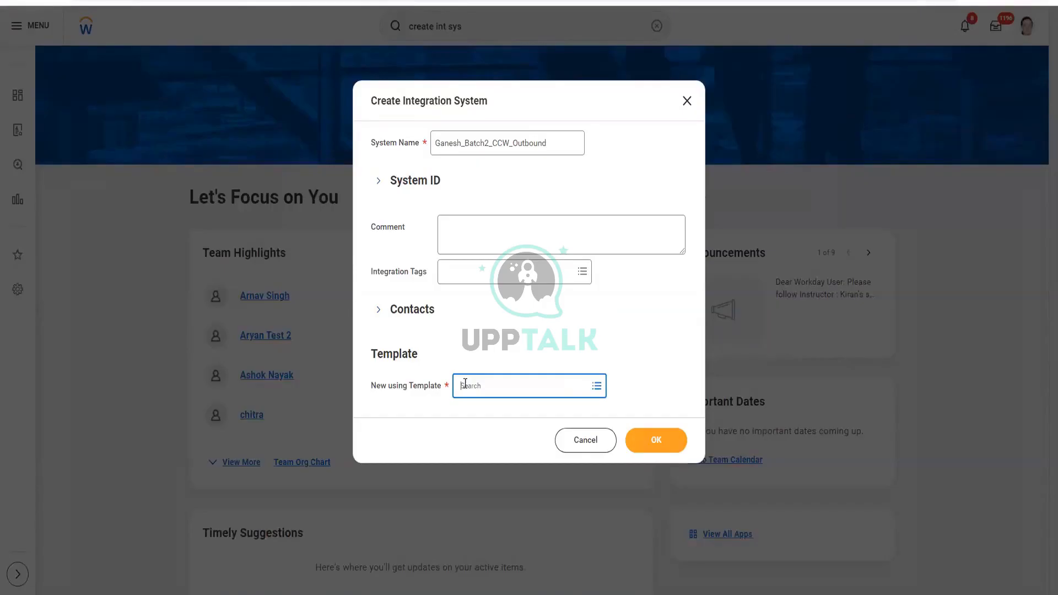
text(linked)
key(Return)
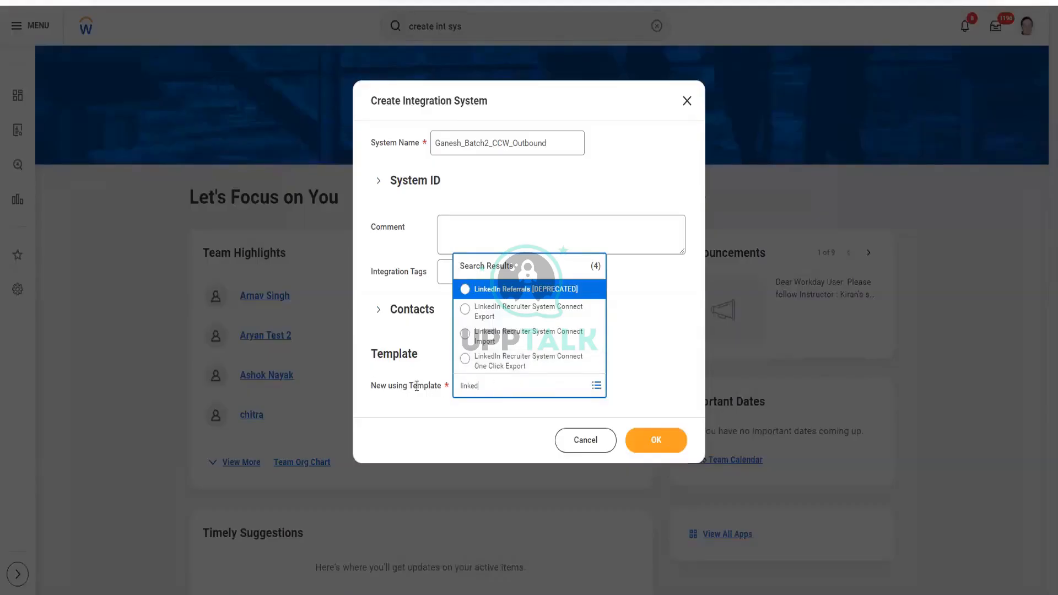
Search the integration templates for "peci", try PECI - Merge Files Integration Template as the template, and remove it.
key(ctrl+a)
text(peci)
key(Return)
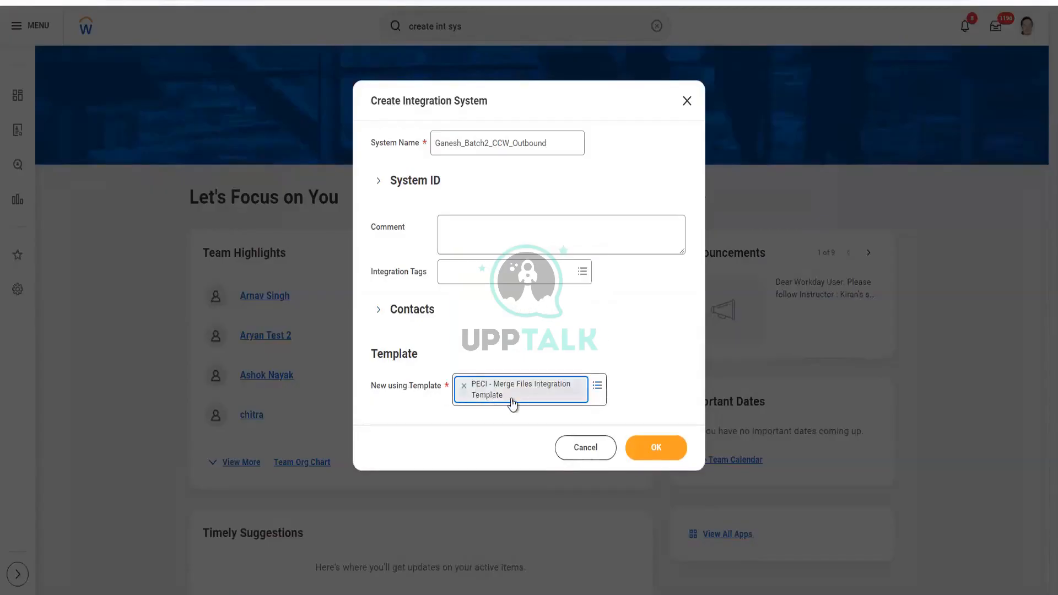
click(463, 386)
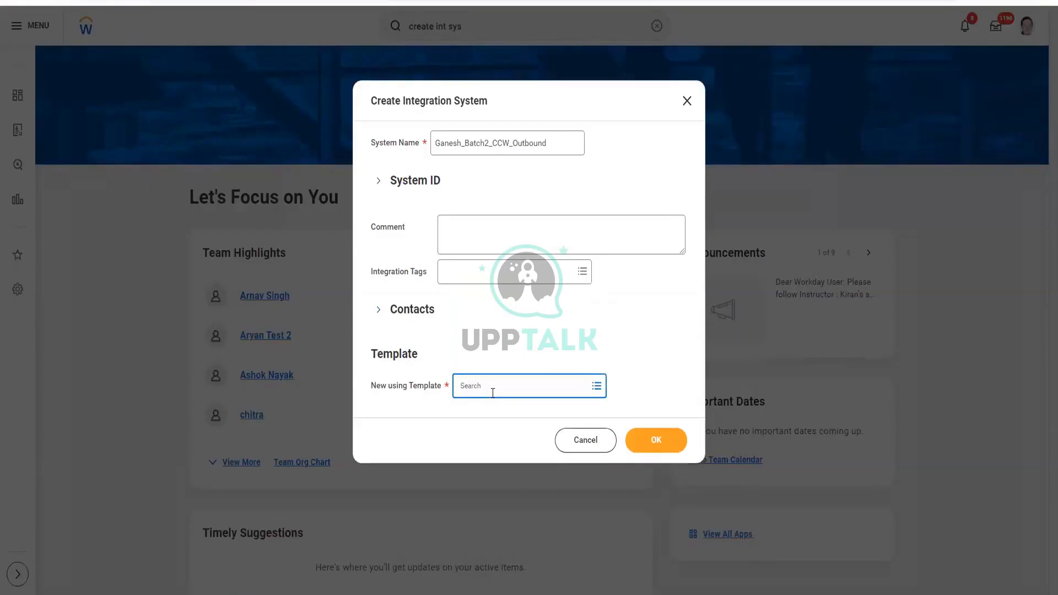
Search the templates for "payroll effe", try Payroll Effective Change Interface as the template, and remove it.
text(payroll effe)
key(Return)
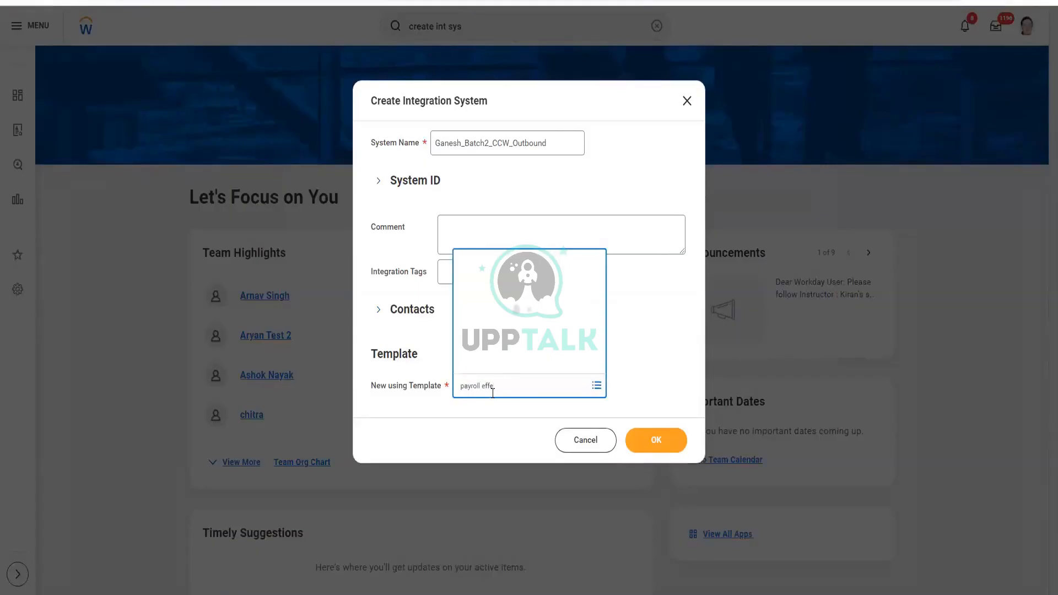
click(517, 387)
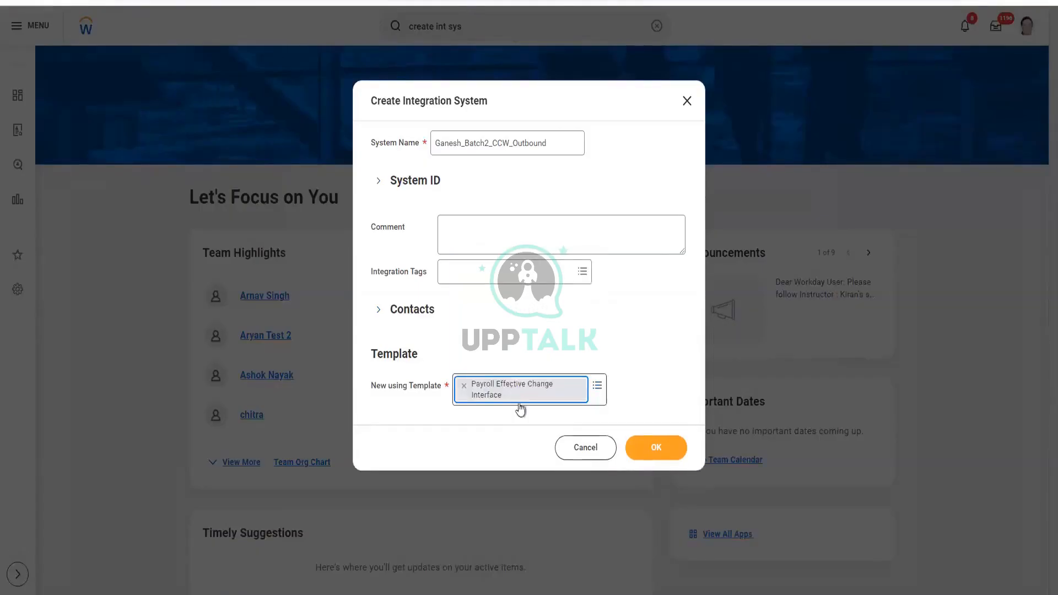
click(464, 389)
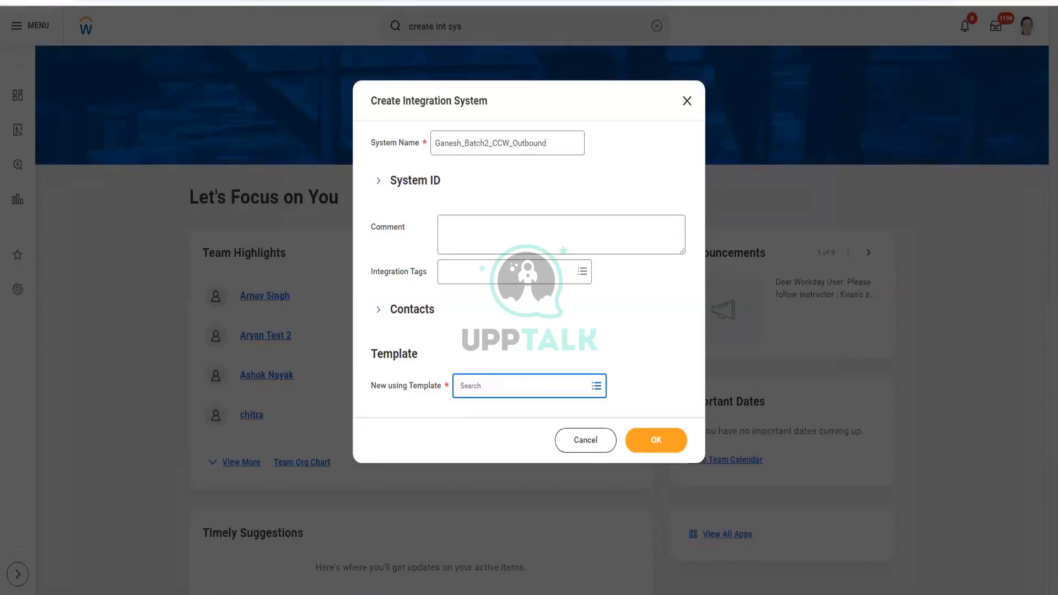
Switch to the Training Notes and add the lines "core connector worker", "WECI" and "Core connector position" below Create Integration System.
key(alt+Tab)
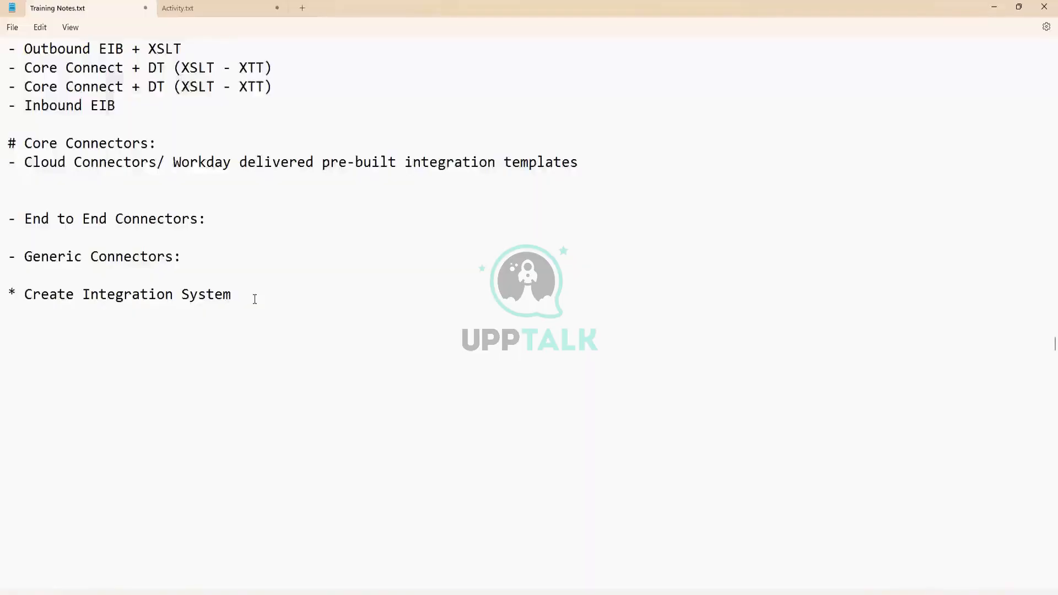
key(Return)
key(Return)
key(Return)
text(core connector )
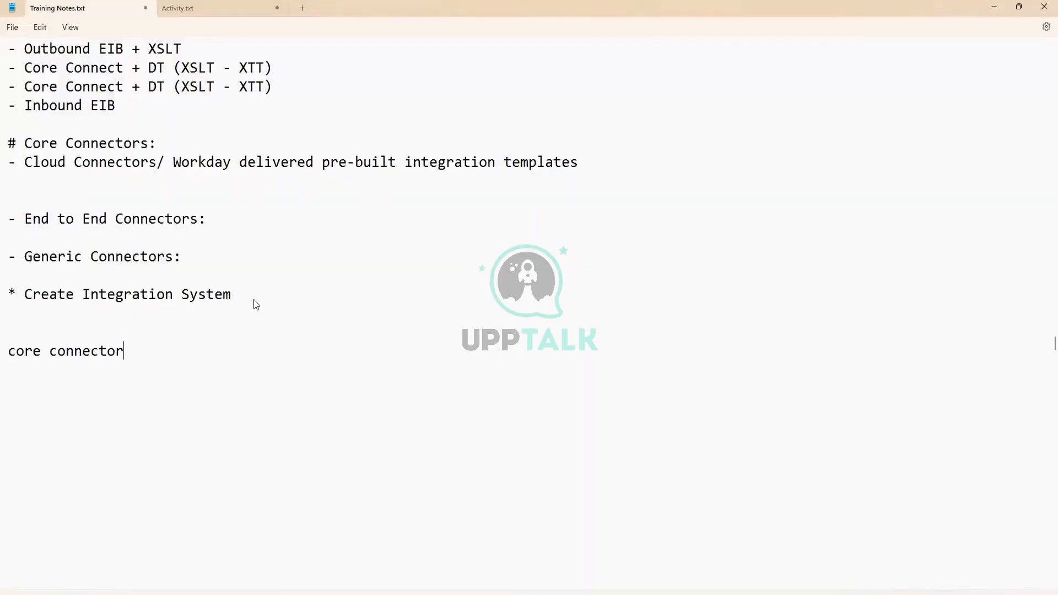
text(worker)
key(Return)
text(WECI)
key(Return)
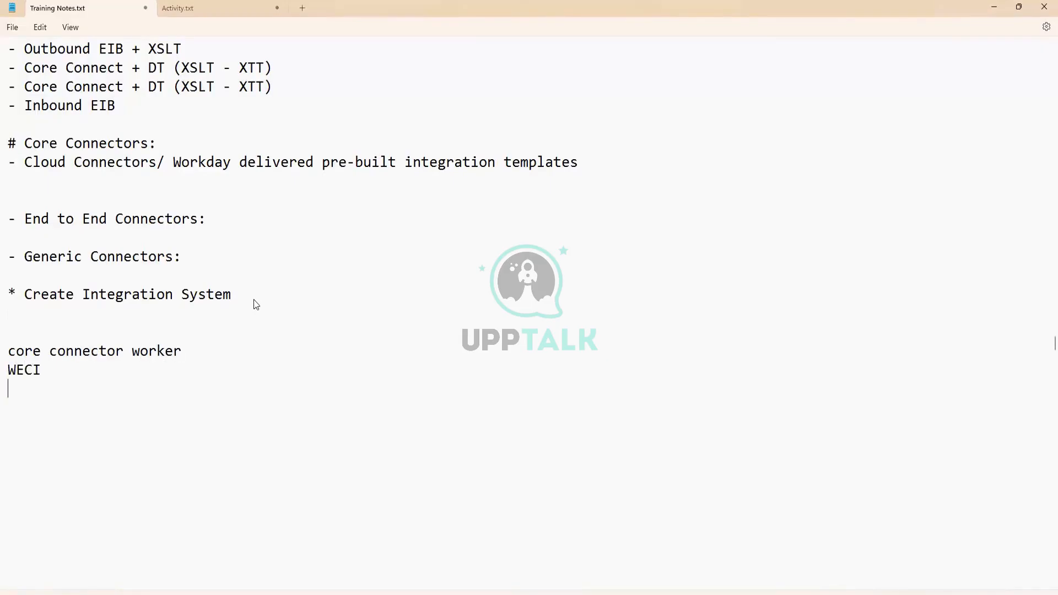
text(Core connect)
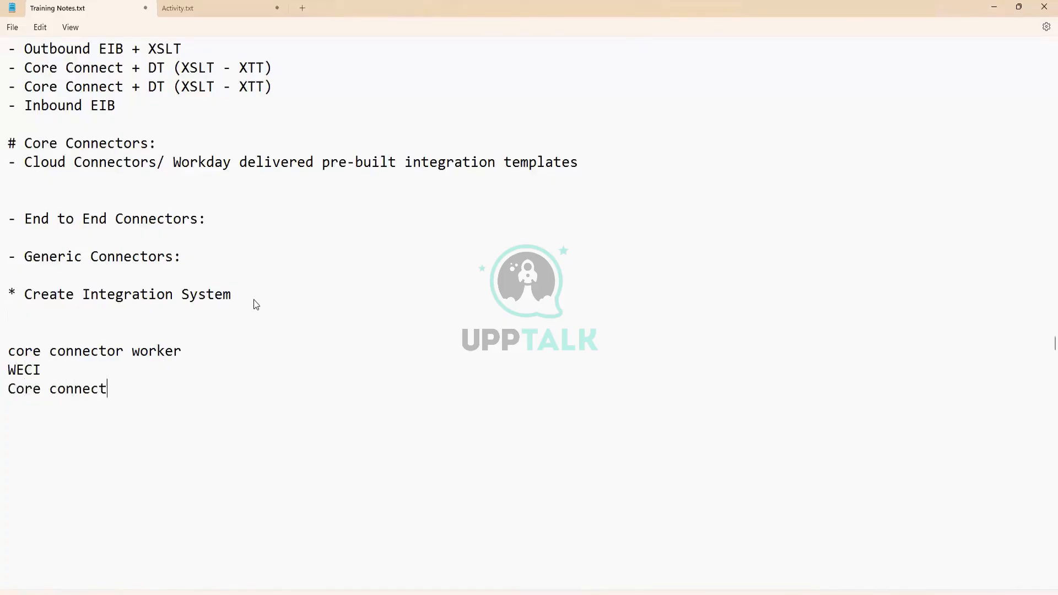
text(or position)
key(Return)
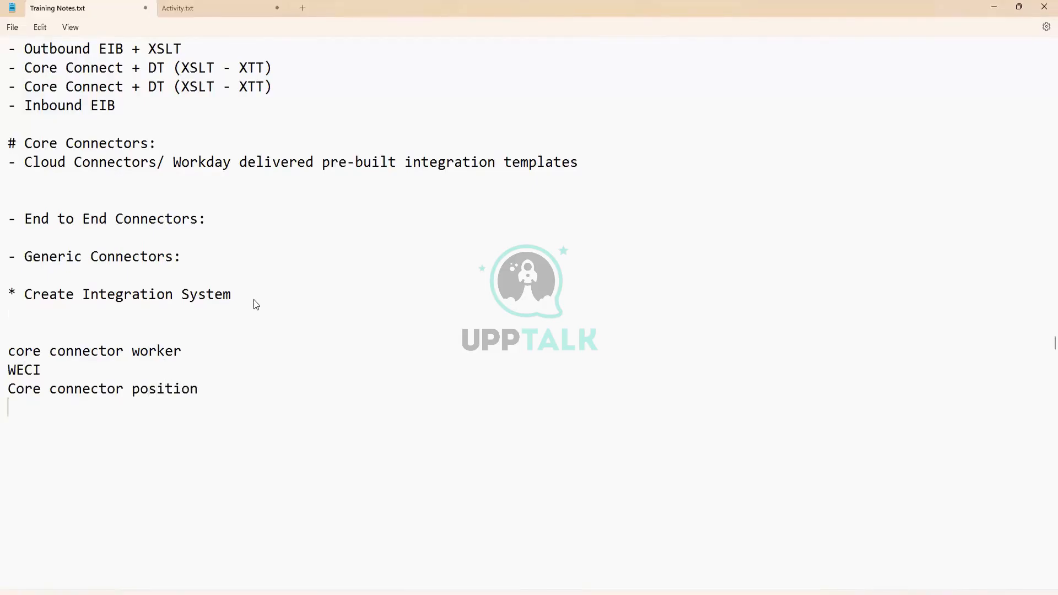
Add the lines "CC location" and "CC organizations" to the connector list in the notes.
text(locatio)
key(Left)
key(Left)
key(Left)
key(Left)
key(Left)
key(Left)
text(CC)
key(Right)
key(Right)
key(Right)
key(Right)
key(Right)
key(Right)
text(n)
key(Return)
text(CC )
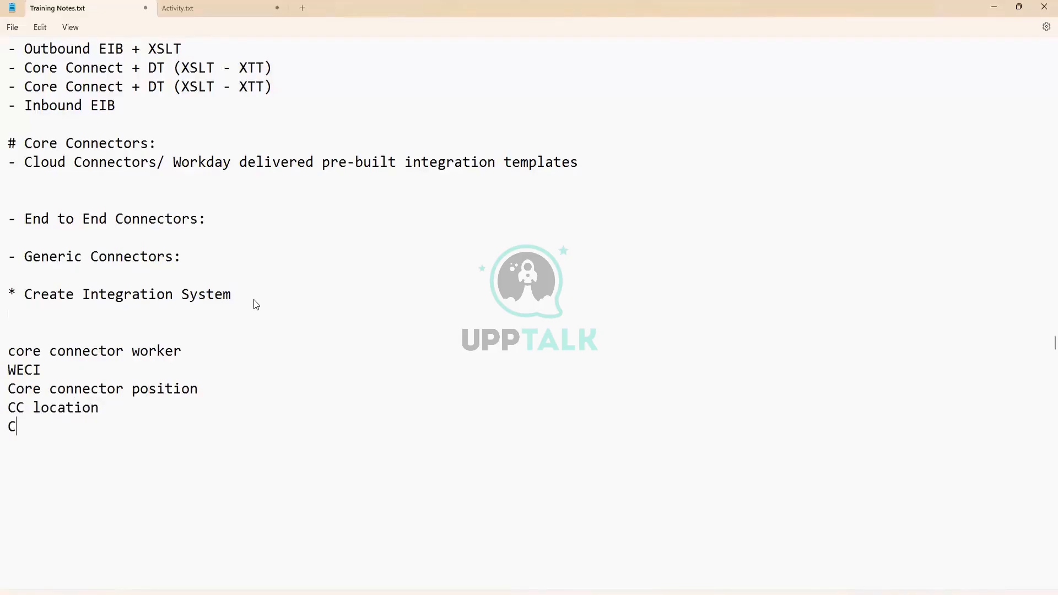
text(organizatin)
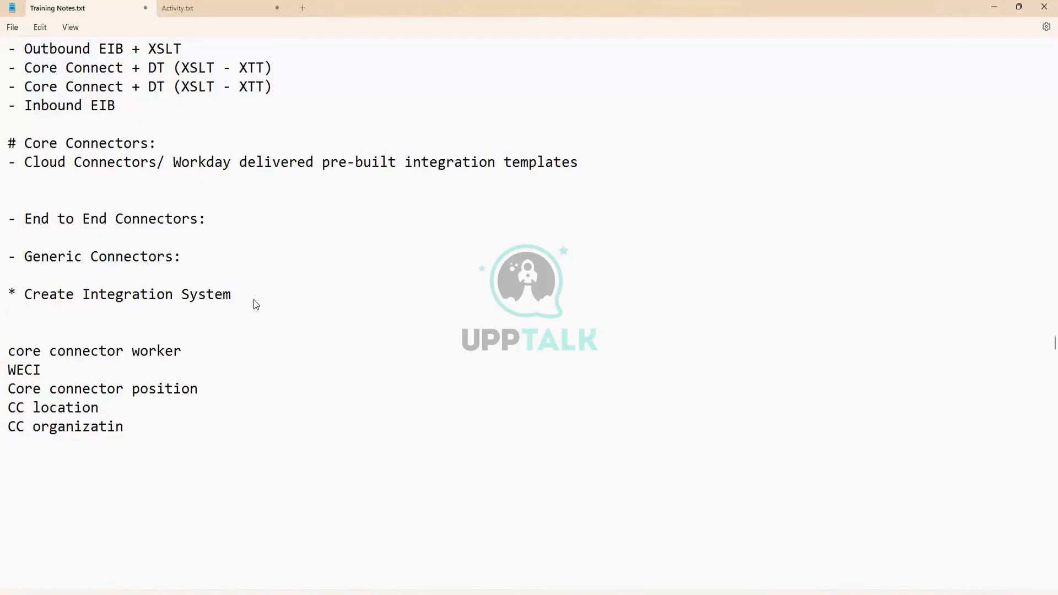
key(BackSpace)
text(ons)
Highlight the listed connectors in the notes: the whole list, the WECI line, and the position, location and organizations lines.
drag(153, 431, 8, 352)
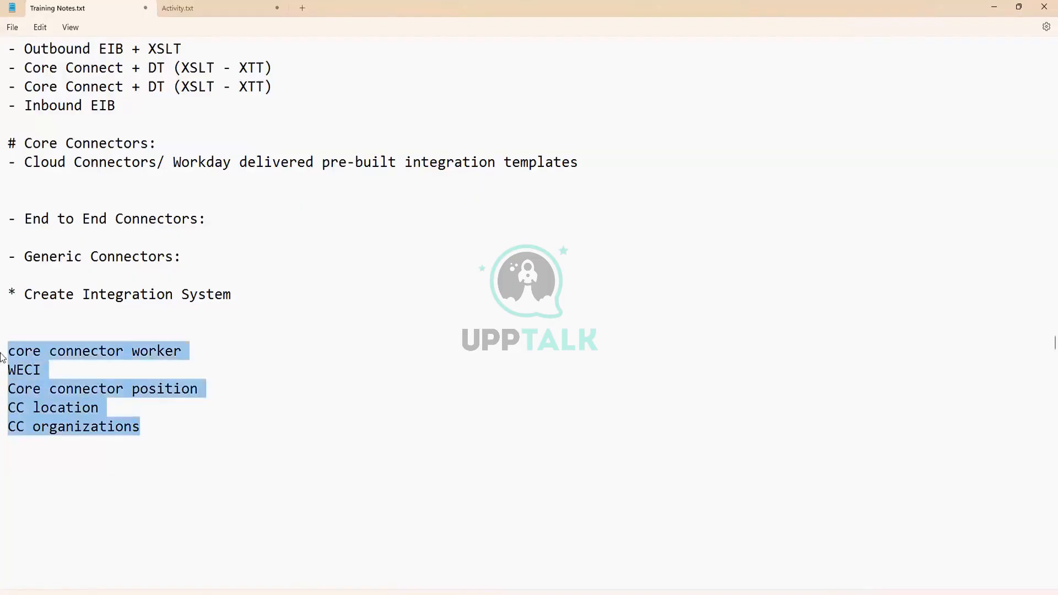
click(184, 409)
drag(182, 351, 6, 375)
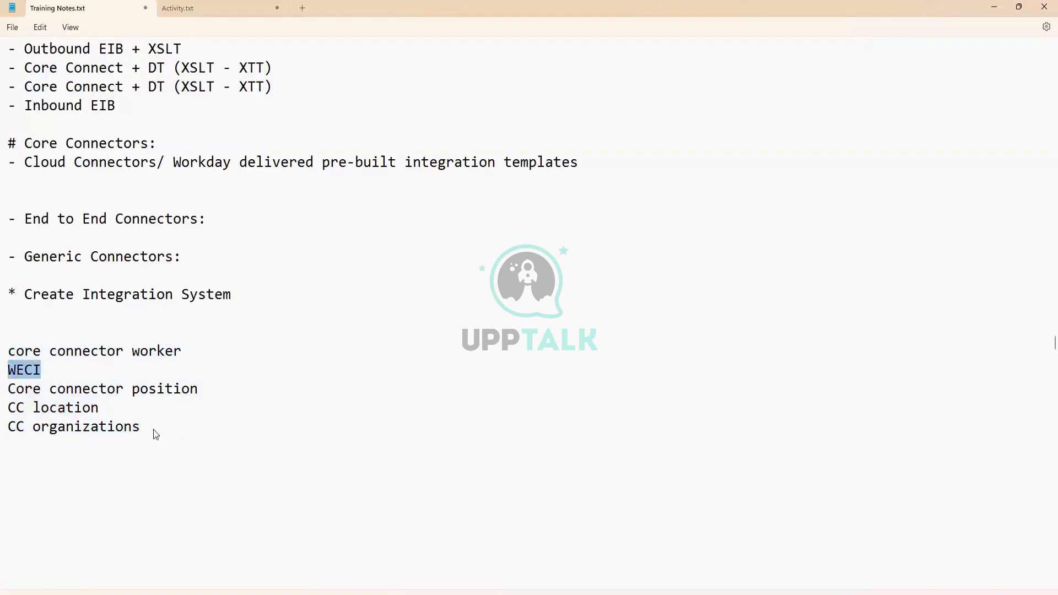
drag(152, 431, 2, 391)
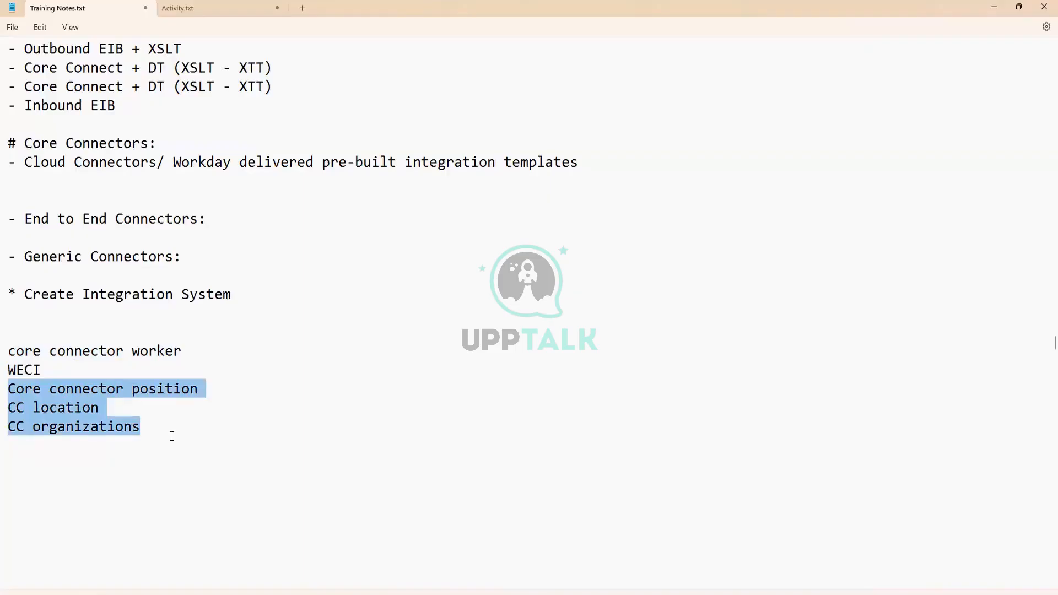
drag(41, 370, 2, 351)
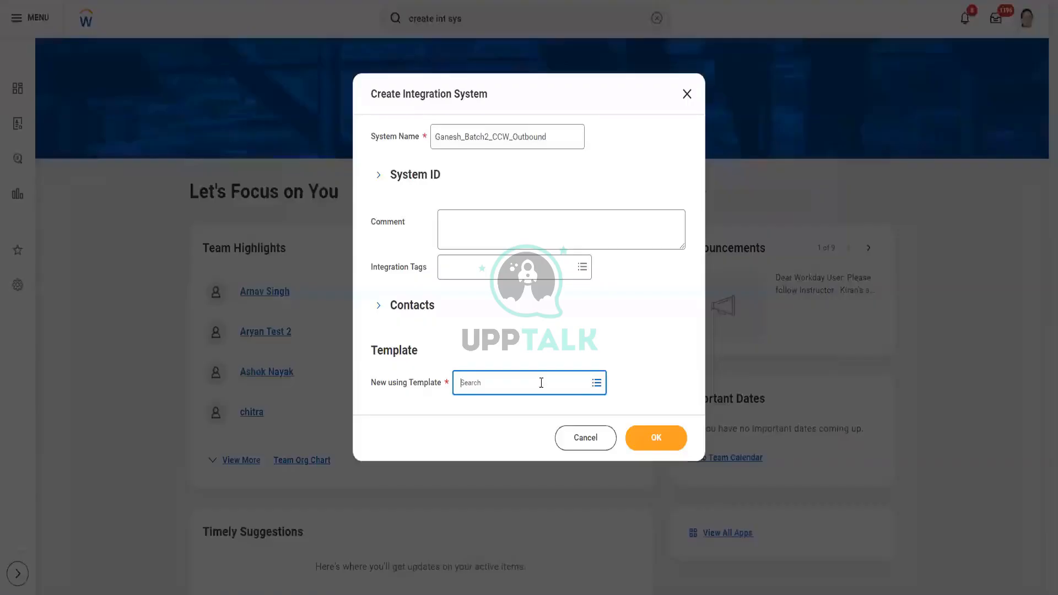
In Workday, search the templates for "core connect work", choose Core Connector: Worker, and create the integration system.
text(core coo)
text(nect work)
key(Return)
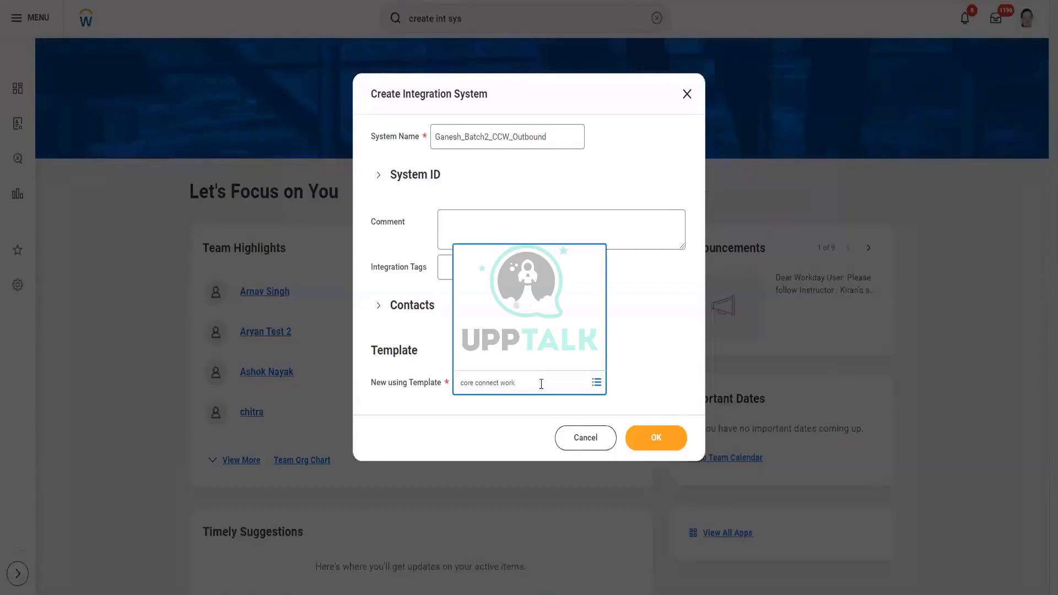
click(526, 340)
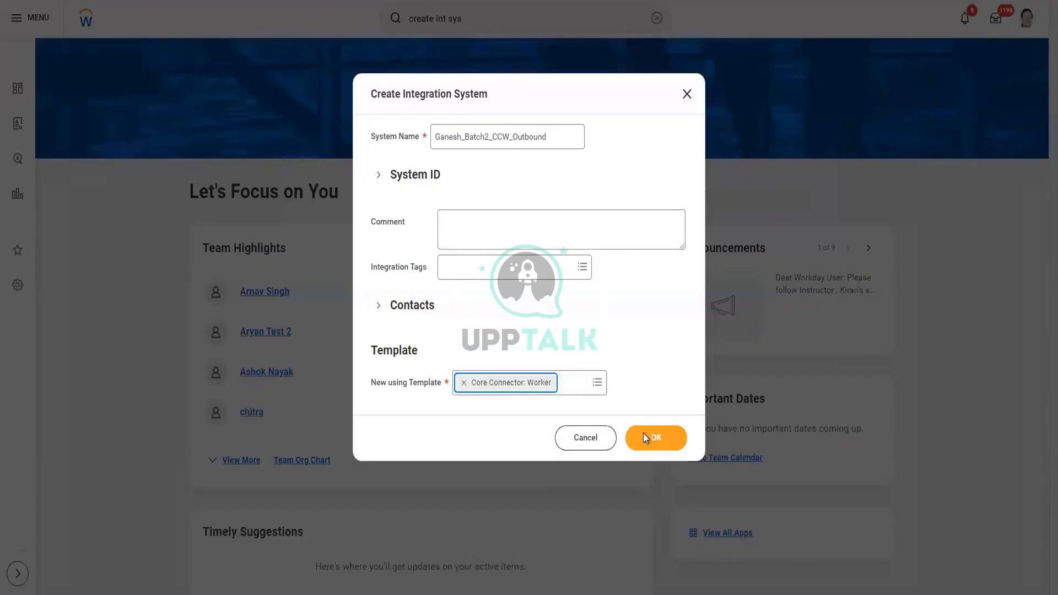
click(652, 439)
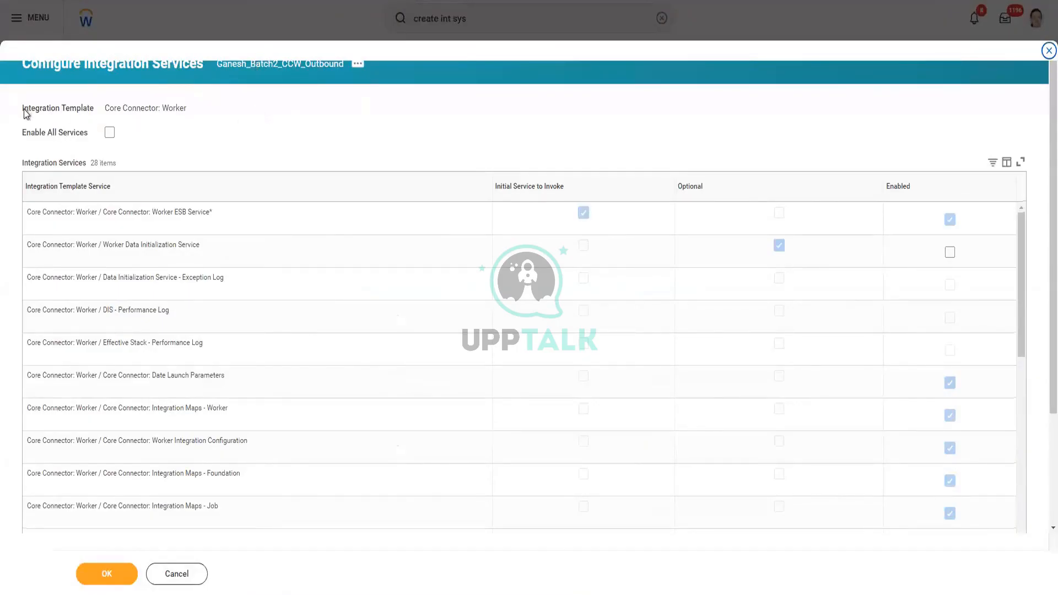
Examine the integration template name, the list of integration services and the custom integration services of the new system.
drag(24, 109, 193, 111)
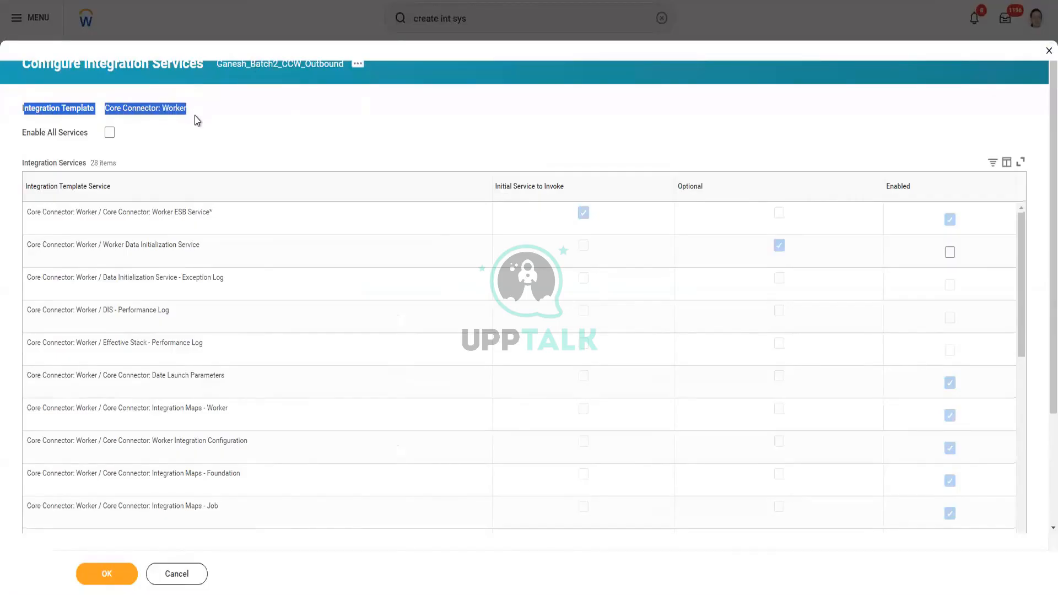
click(197, 130)
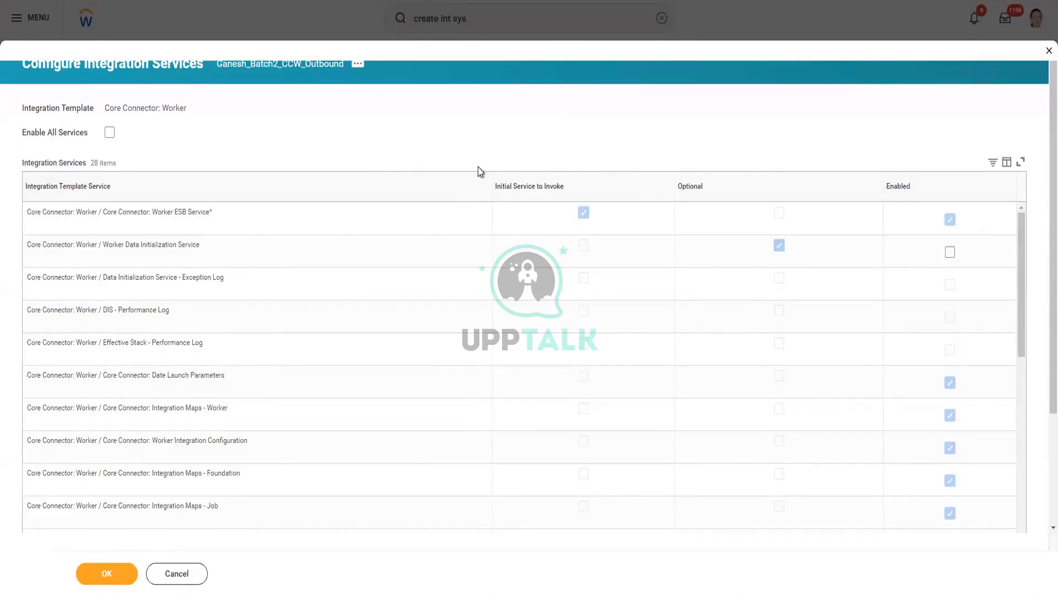
scroll(561, 124, down, 2)
scroll(558, 127, up, 1)
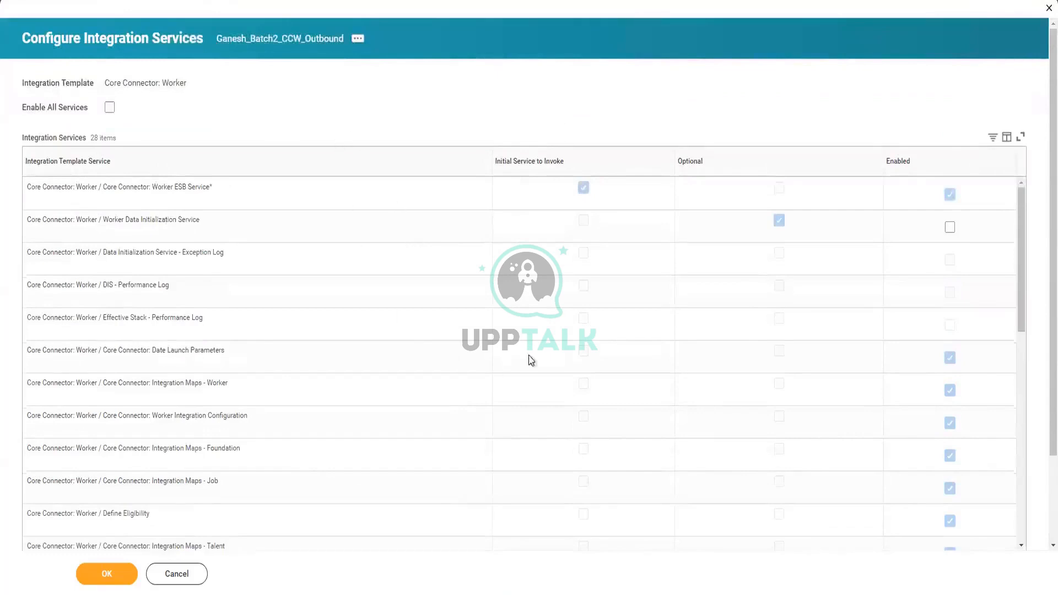
scroll(555, 343, down, 3)
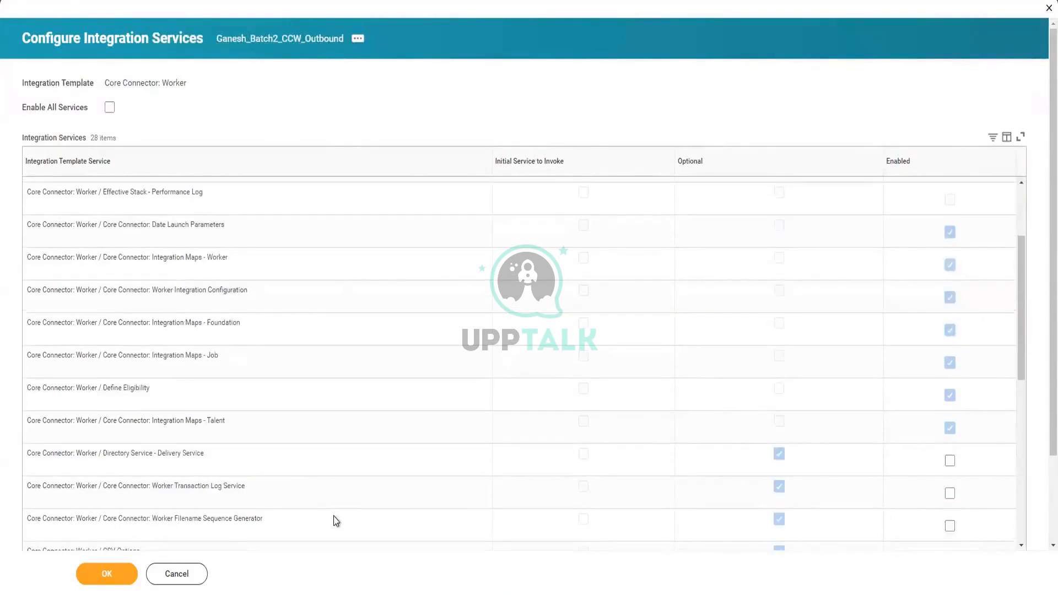
scroll(246, 300, up, 3)
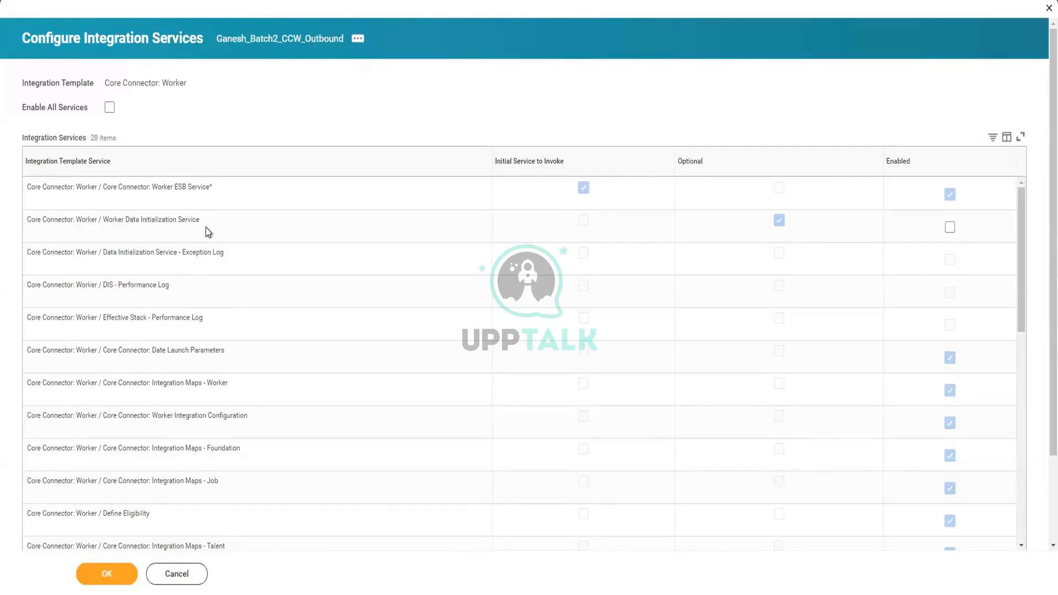
scroll(233, 370, down, 2)
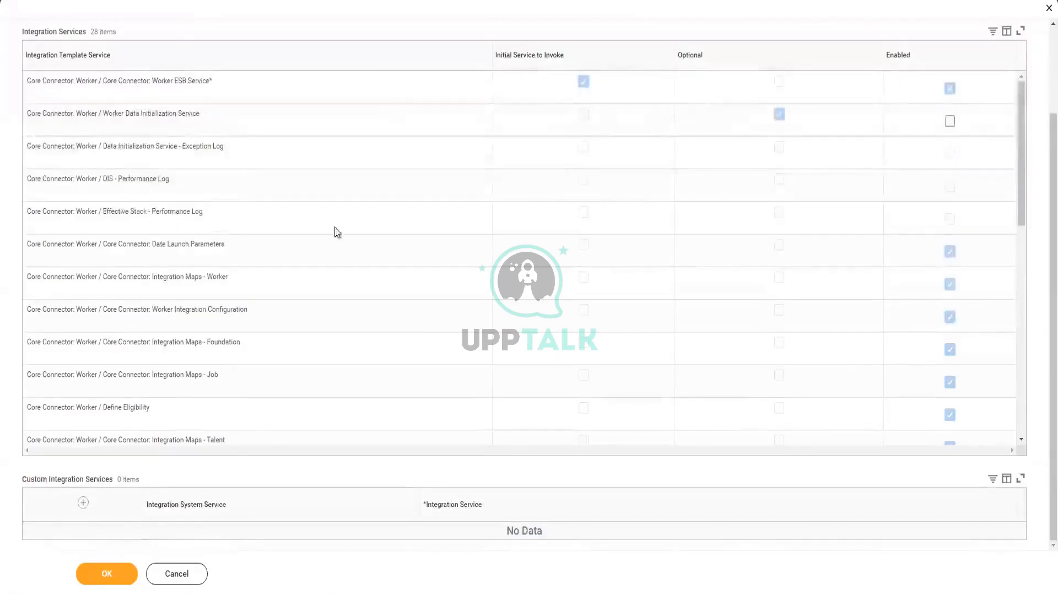
scroll(392, 113, up, 2)
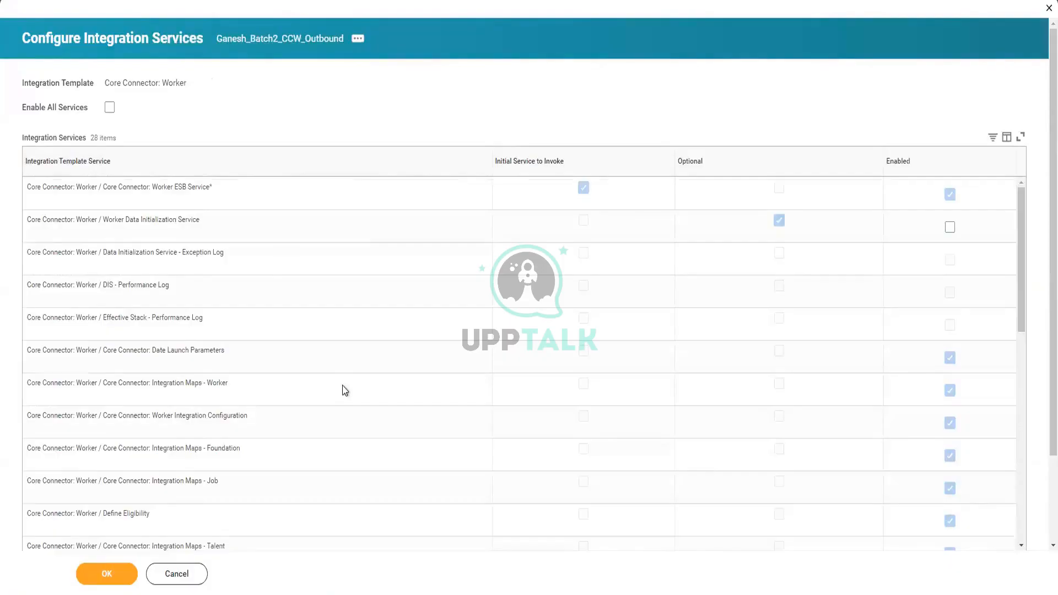
scroll(342, 385, down, 10)
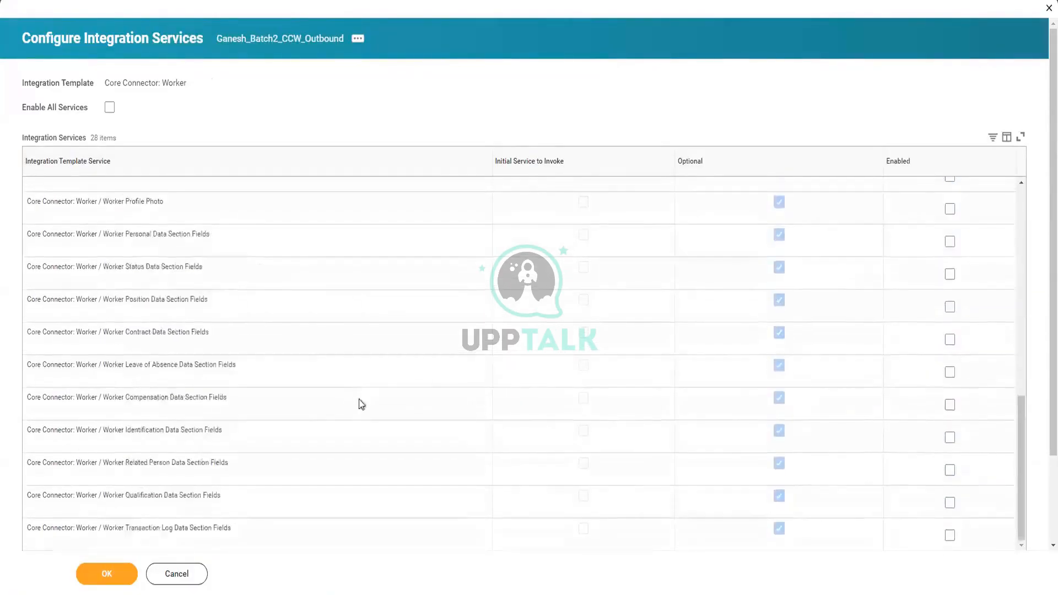
scroll(292, 427, down, 2)
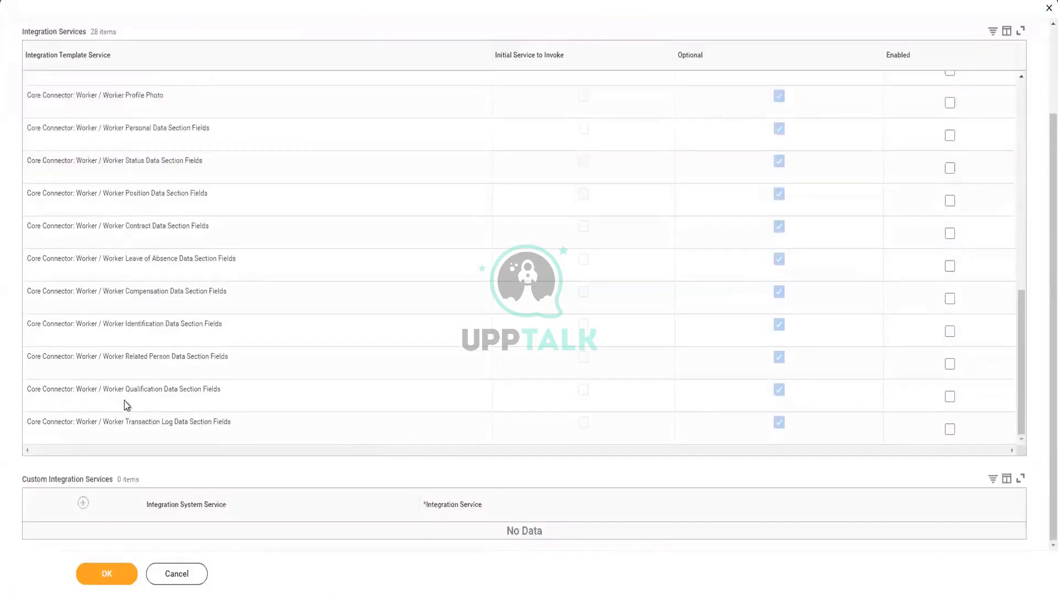
scroll(127, 406, up, 10)
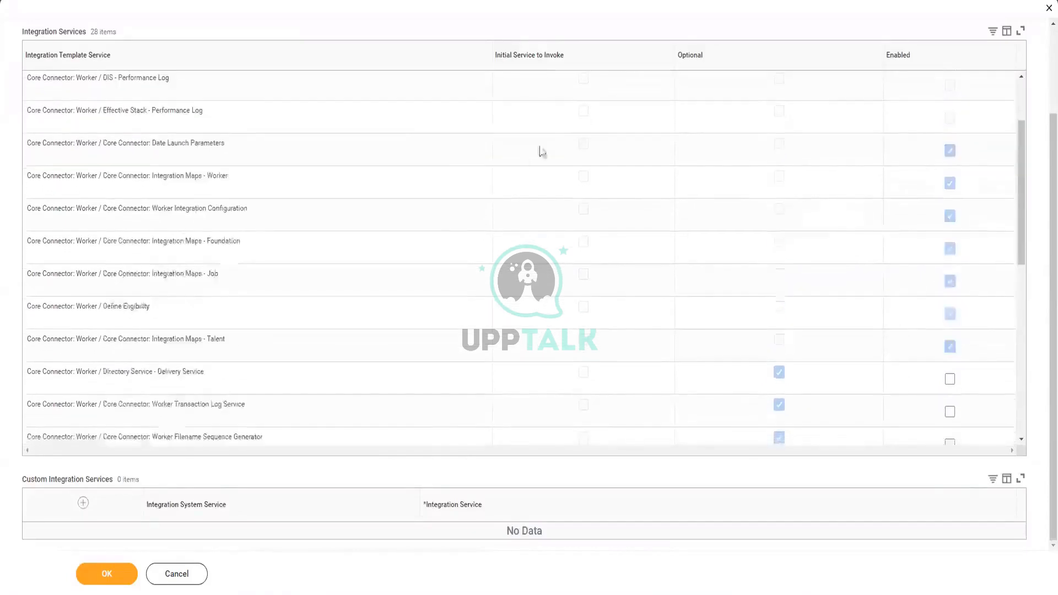
scroll(498, 158, up, 2)
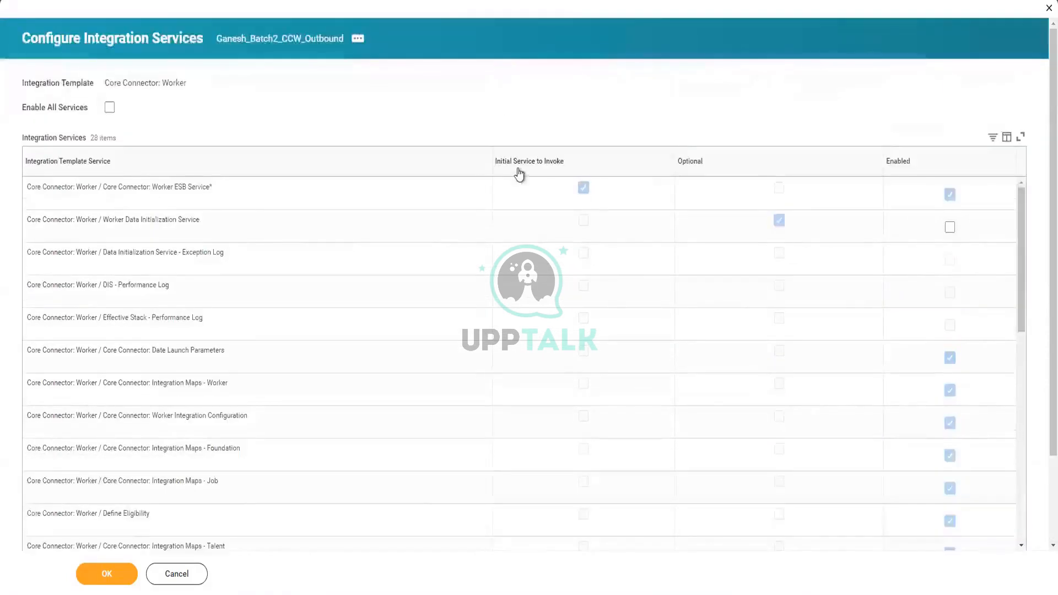
Examine which integration services are marked optional and which are enabled, down to Worker Transaction Log Data Section Fields.
scroll(579, 104, down, 1)
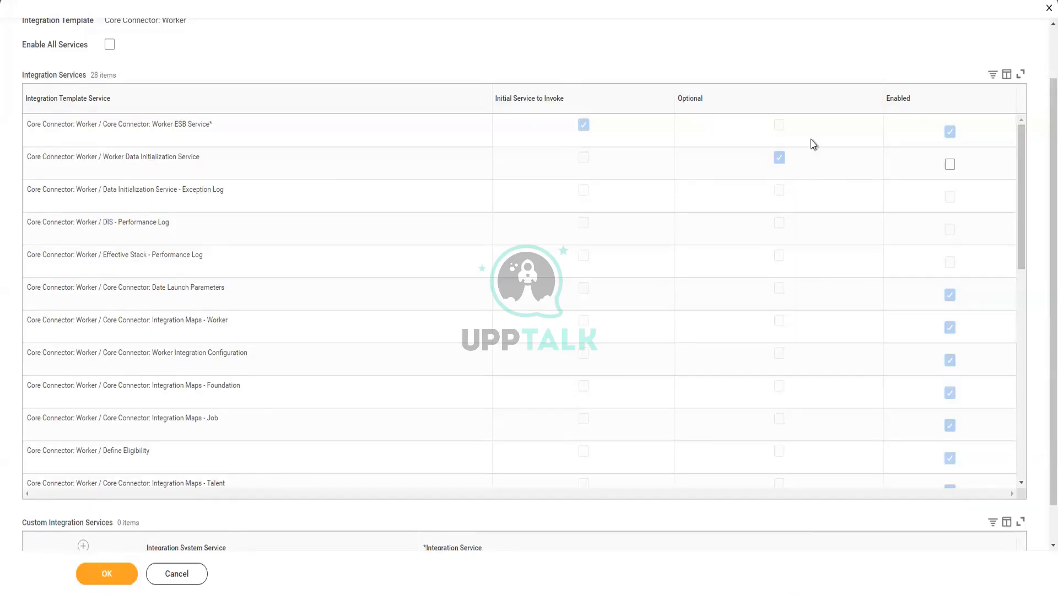
scroll(812, 140, down, 10)
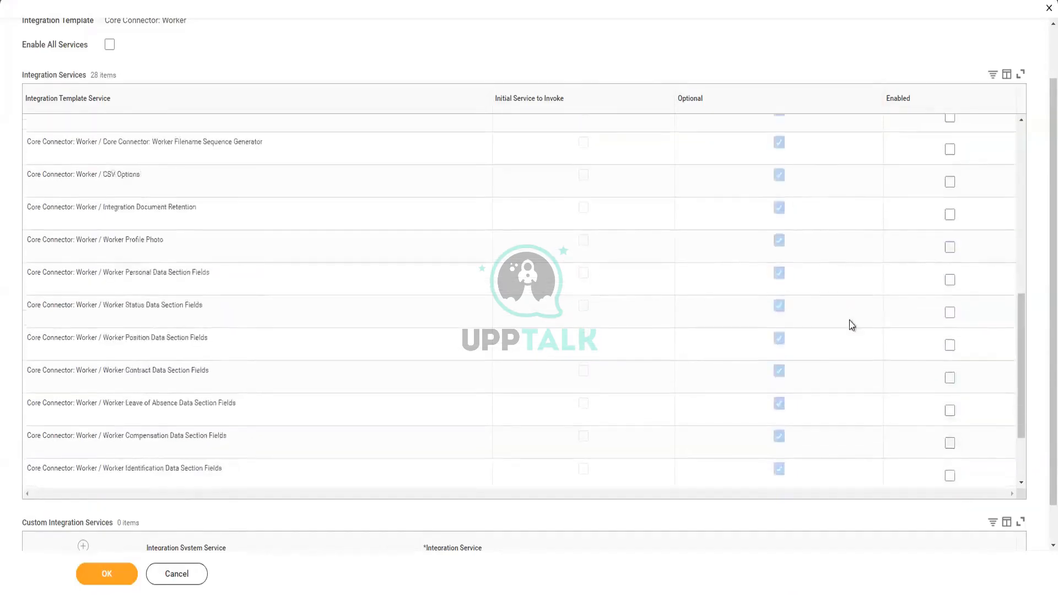
scroll(849, 319, up, 5)
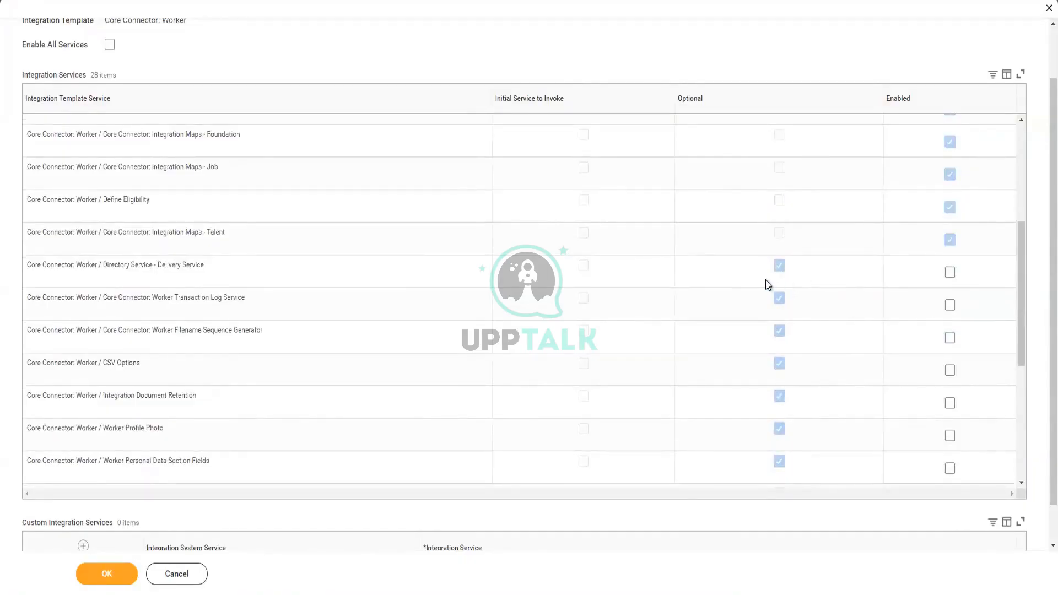
scroll(802, 287, down, 3)
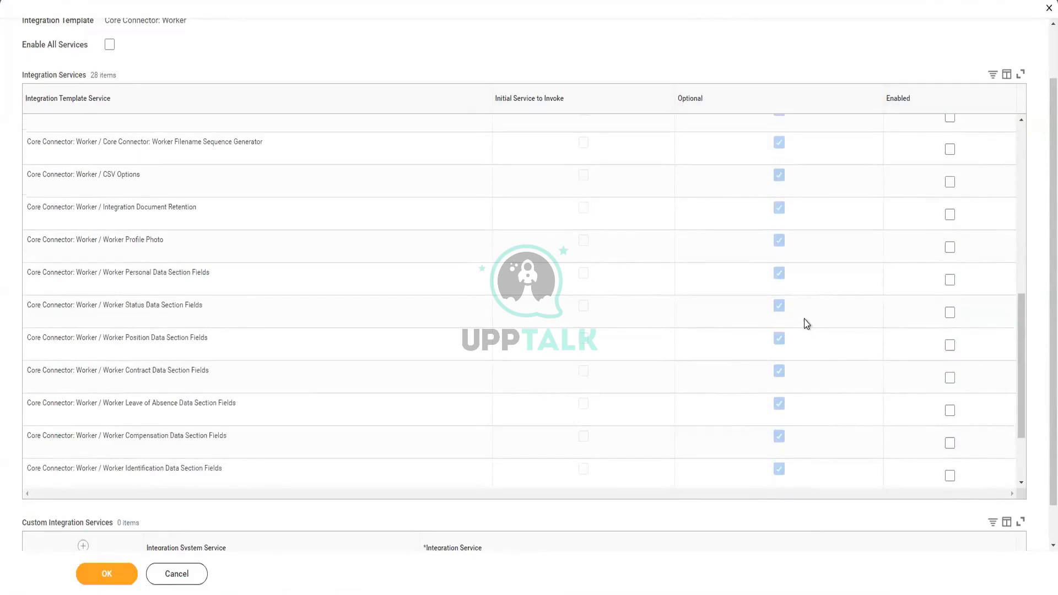
scroll(804, 317, down, 2)
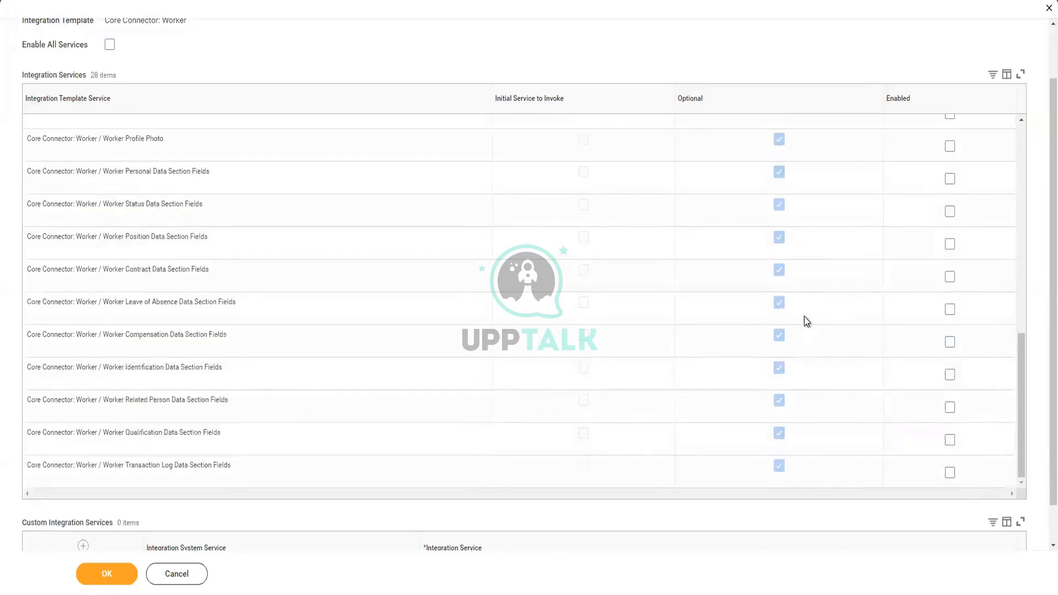
Examine the optional integration services, from Worker Data Initialization Service down to the worker data section fields services.
scroll(805, 317, down, 1)
scroll(804, 316, up, 6)
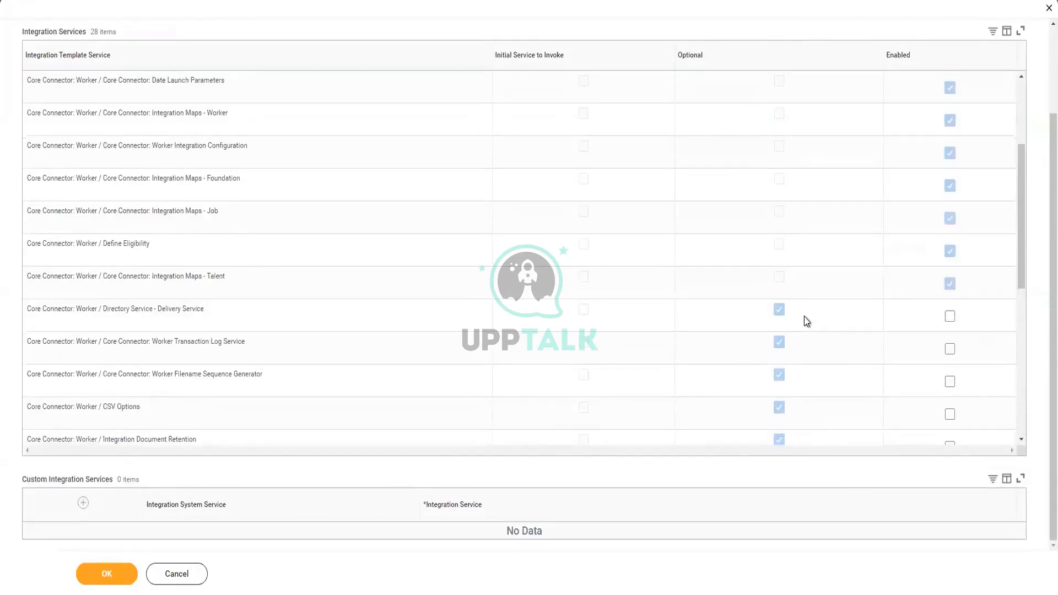
scroll(798, 322, up, 3)
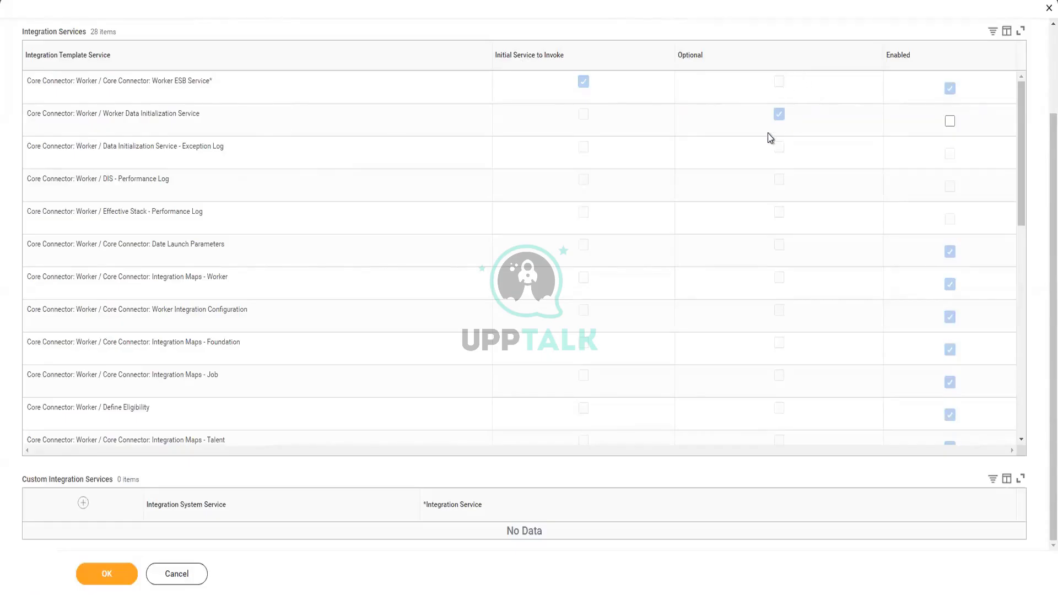
click(779, 114)
scroll(888, 276, down, 5)
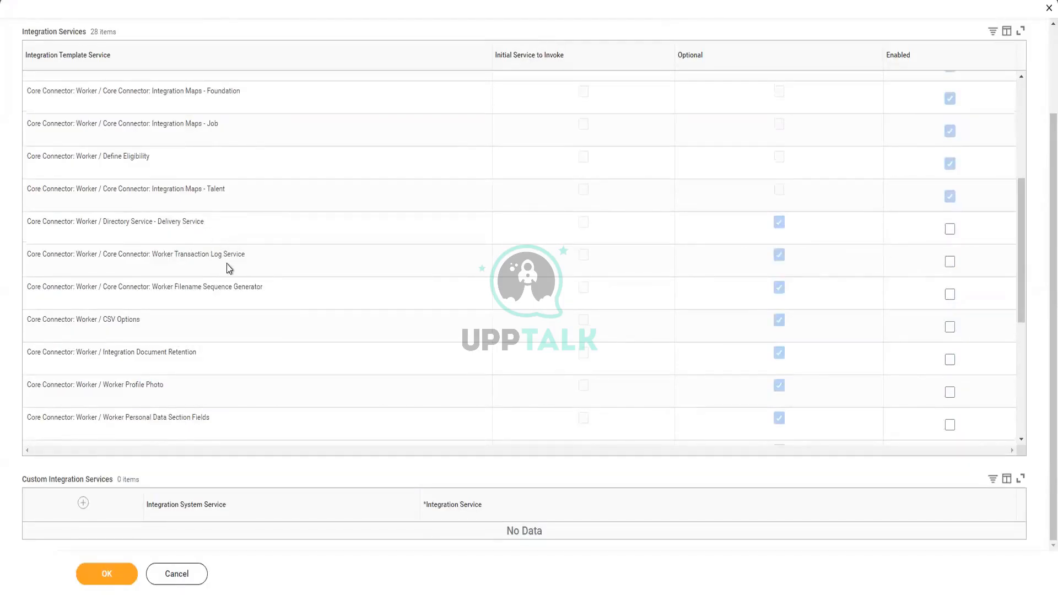
scroll(259, 270, down, 3)
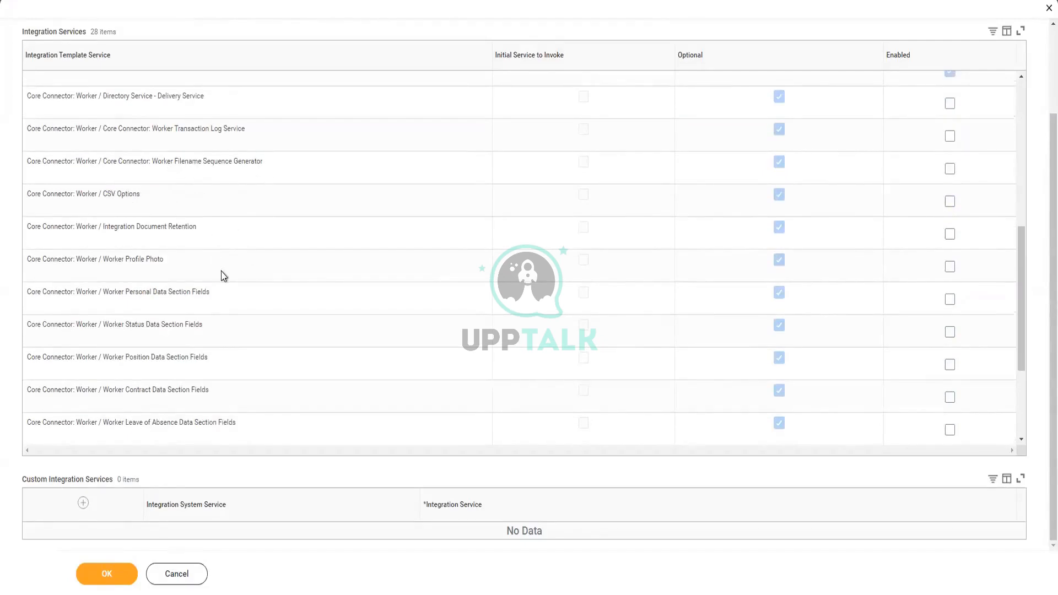
scroll(220, 271, down, 1)
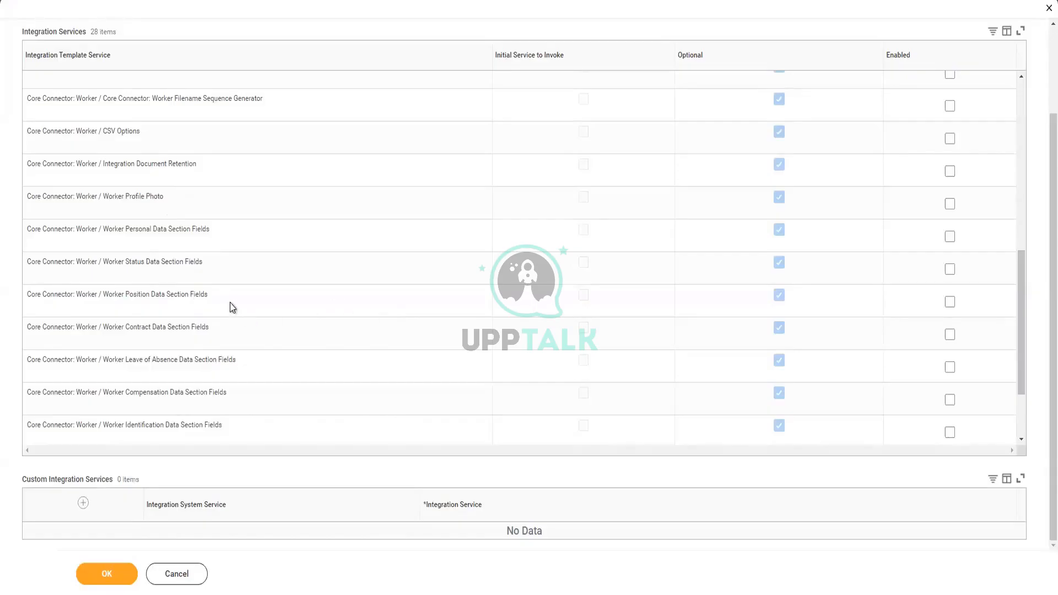
scroll(230, 307, down, 2)
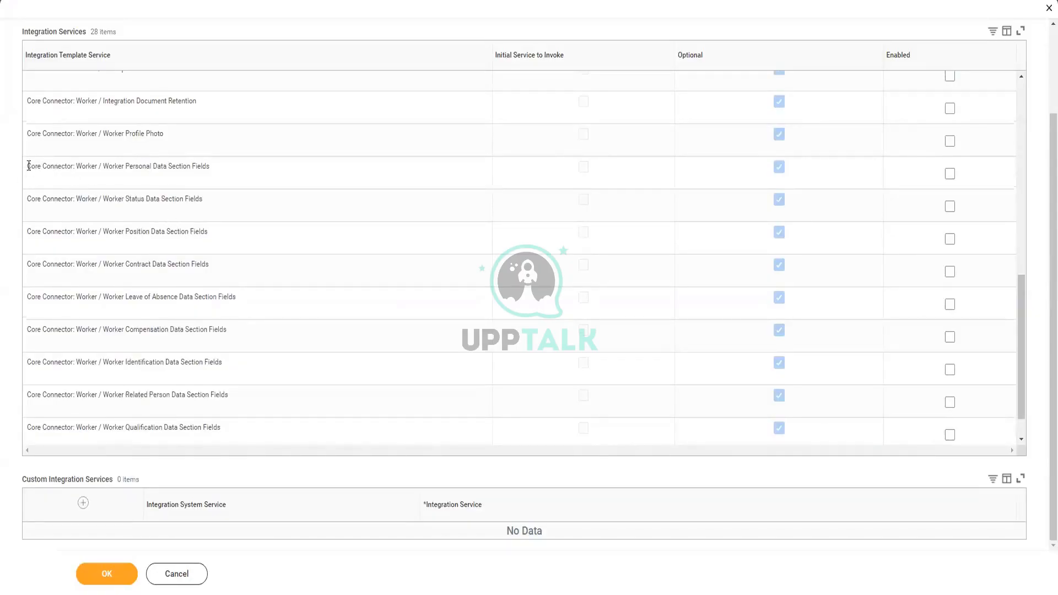
Highlight the Worker Personal, Worker Status and Worker Position Data Section Fields services in the list.
drag(29, 166, 216, 182)
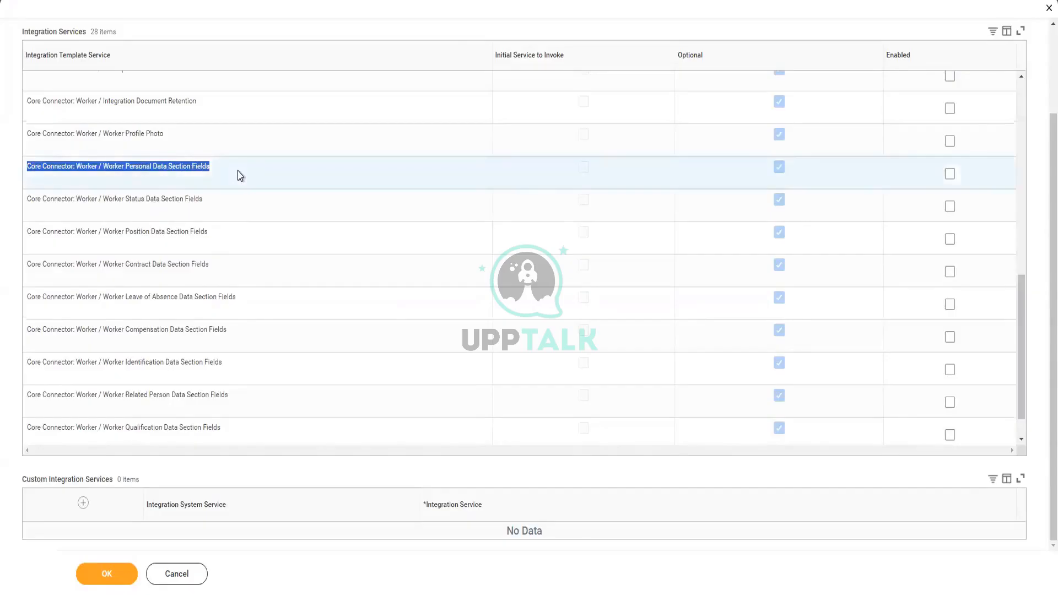
click(199, 176)
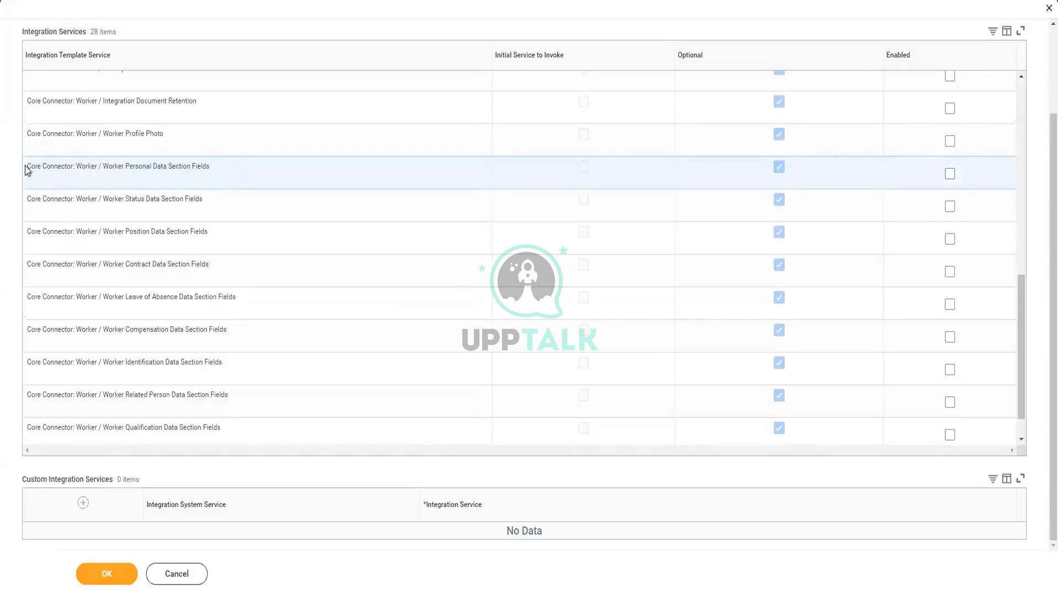
drag(32, 166, 35, 165)
drag(157, 168, 212, 170)
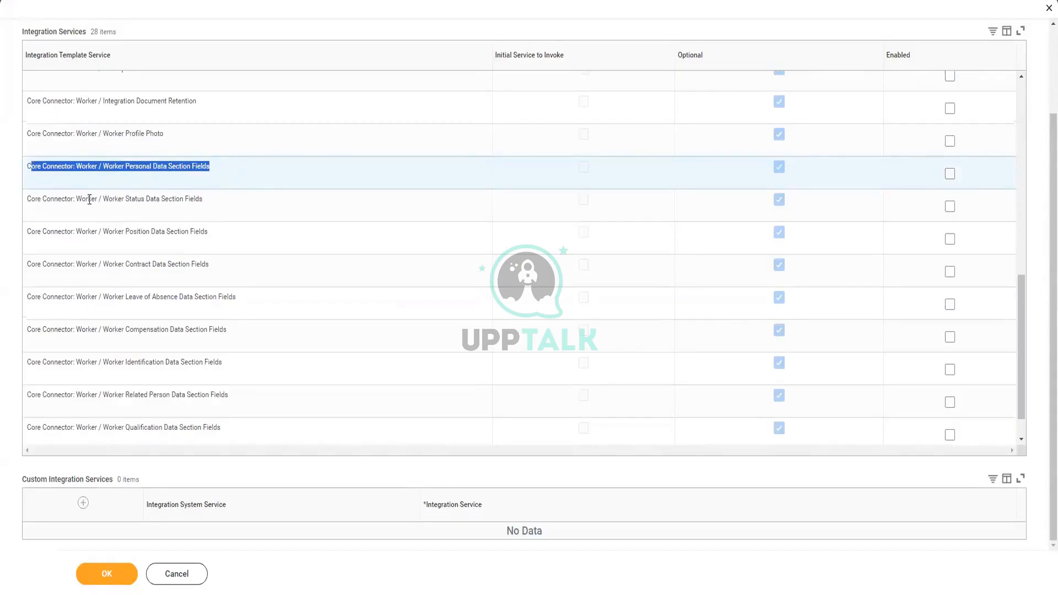
drag(27, 199, 209, 200)
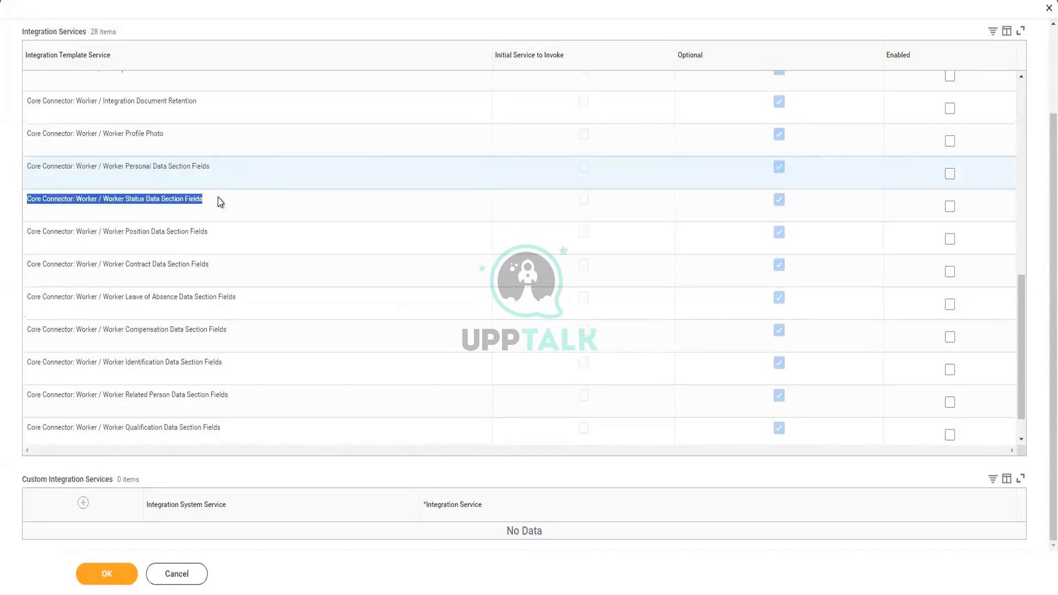
drag(31, 232, 221, 241)
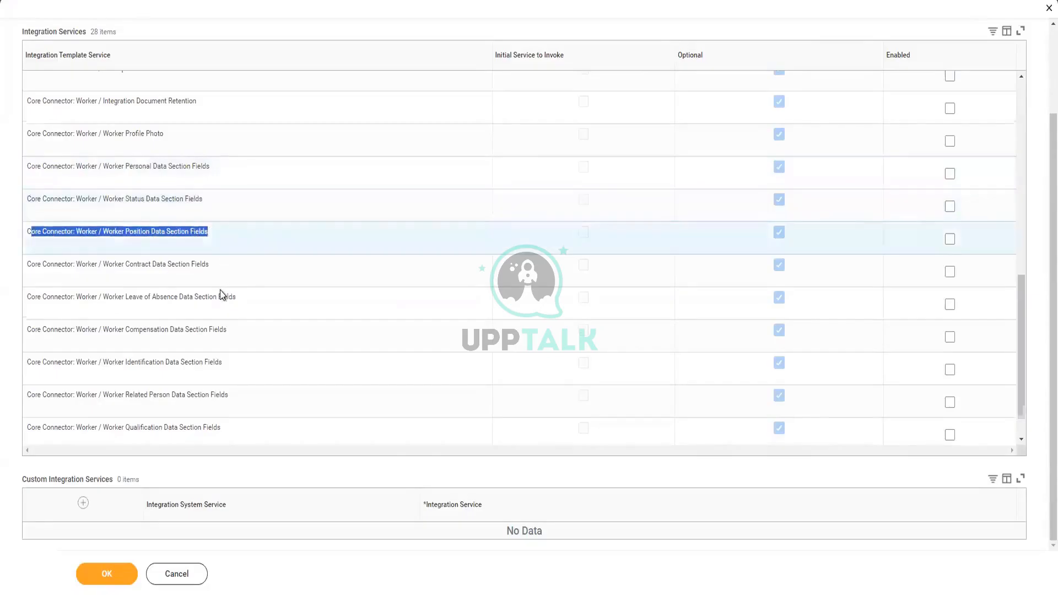
Highlight the Worker Filename Sequence Generator service and check its row in the integration services list.
scroll(221, 295, up, 1)
scroll(220, 295, up, 1)
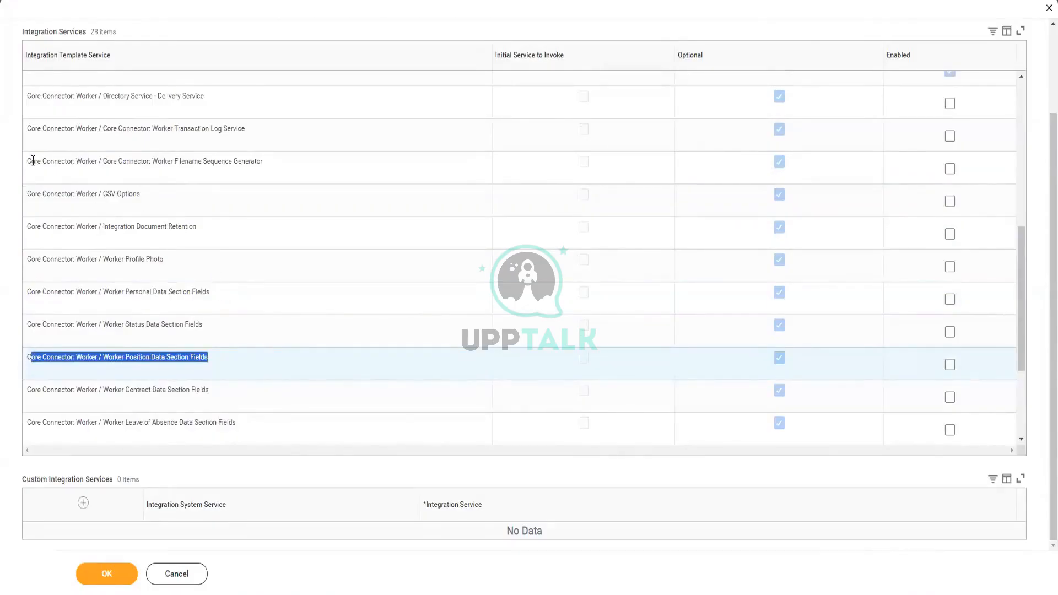
drag(33, 160, 275, 176)
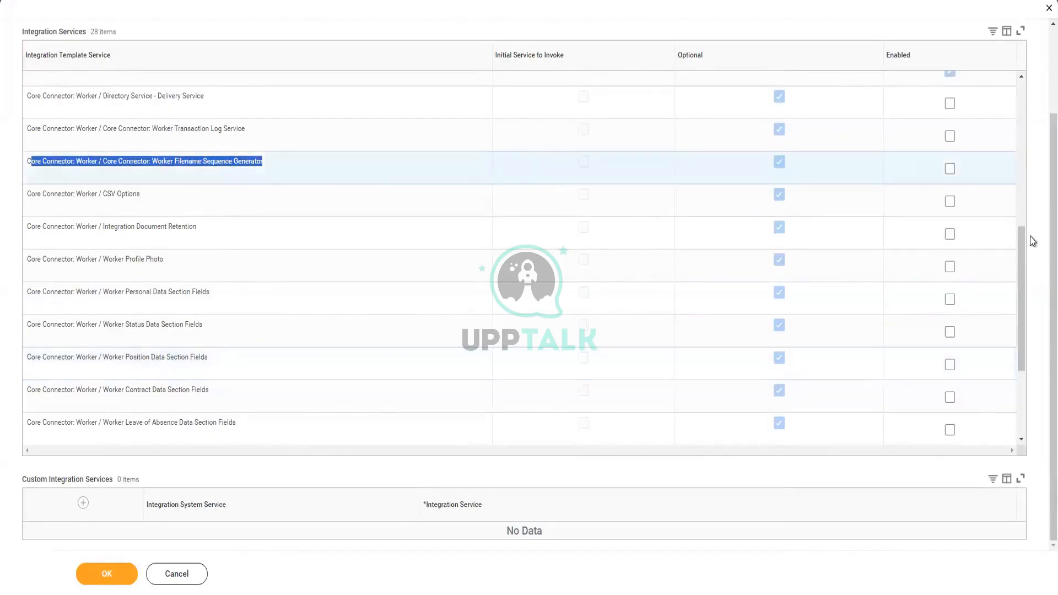
scroll(903, 256, up, 2)
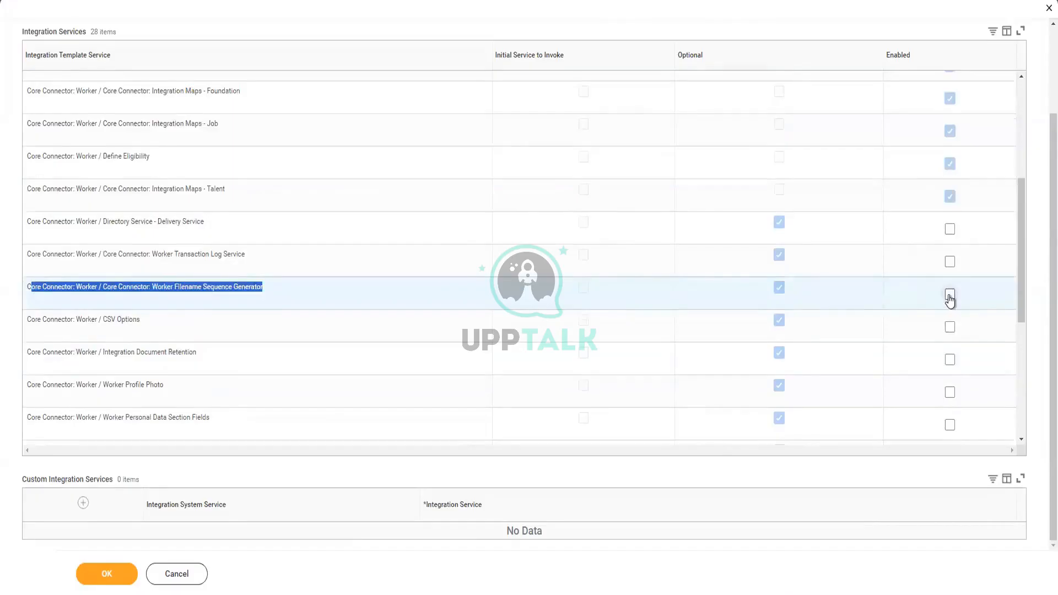
Enable the Worker Personal, Worker Status and Worker Position Data Section Fields services.
scroll(949, 319, down, 1)
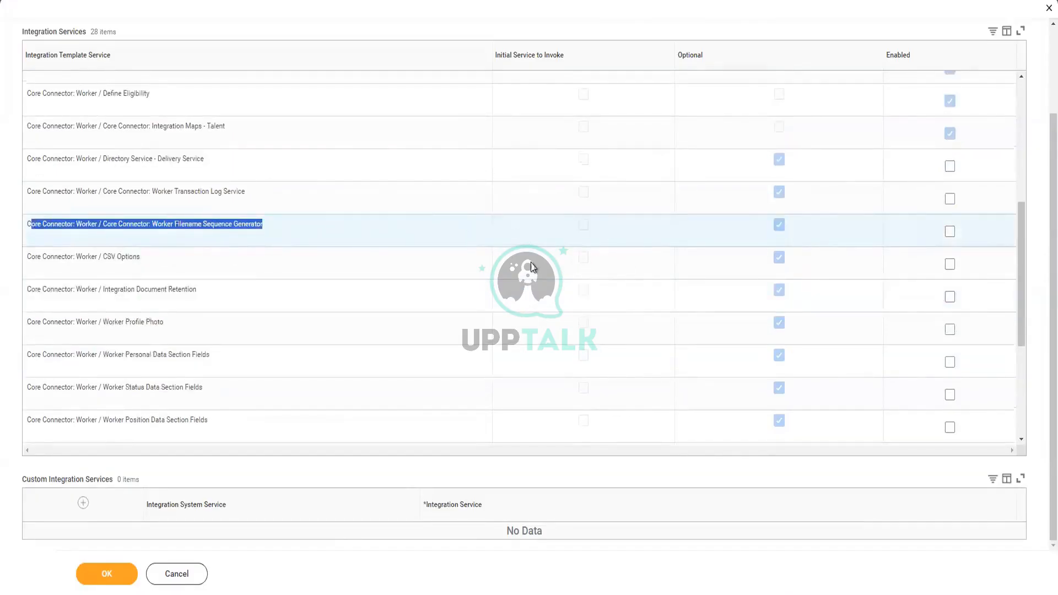
scroll(532, 267, down, 1)
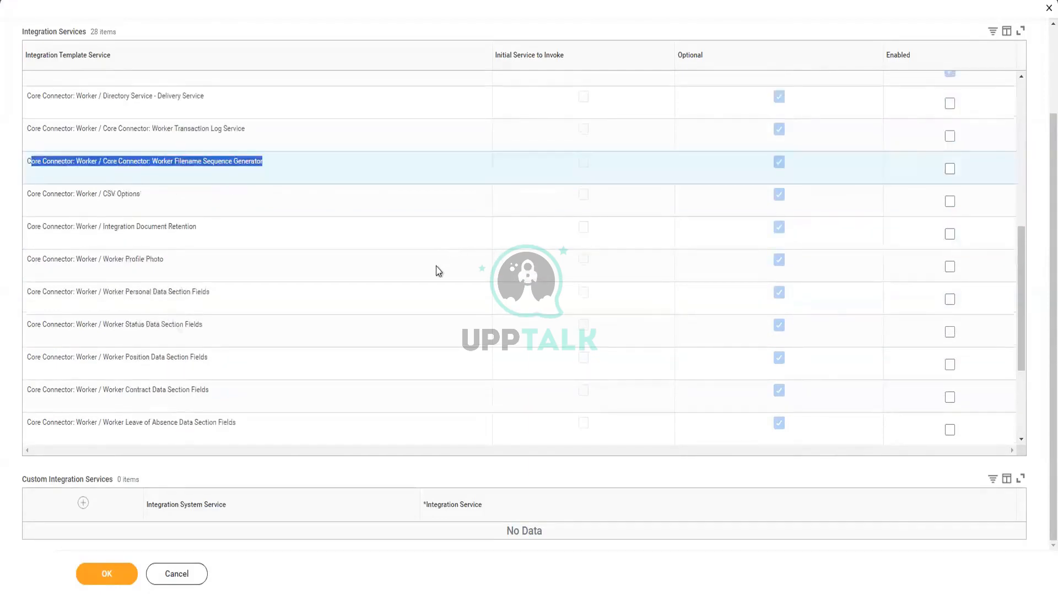
scroll(435, 271, down, 1)
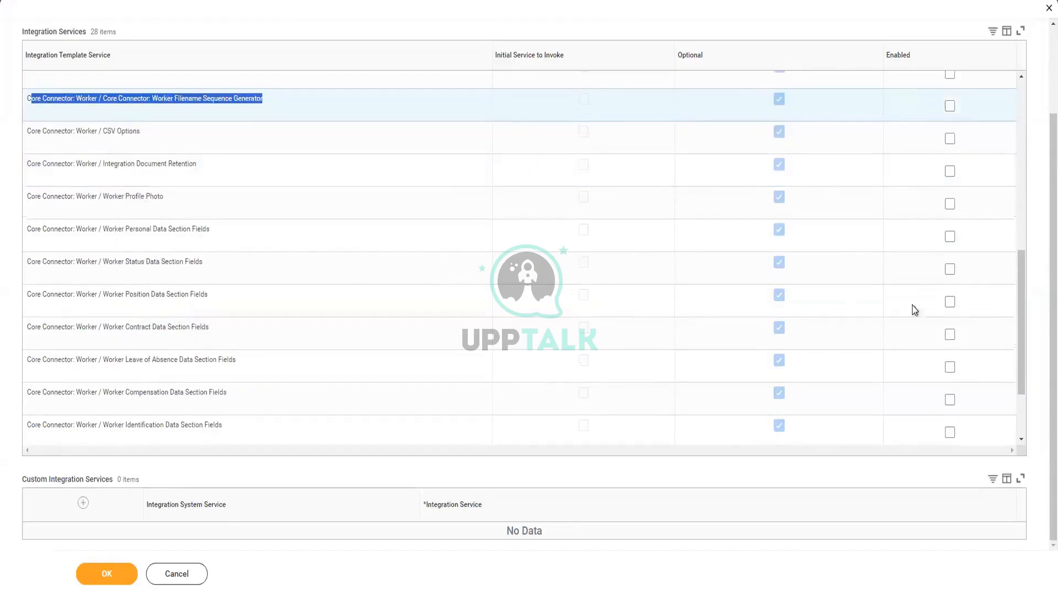
click(949, 238)
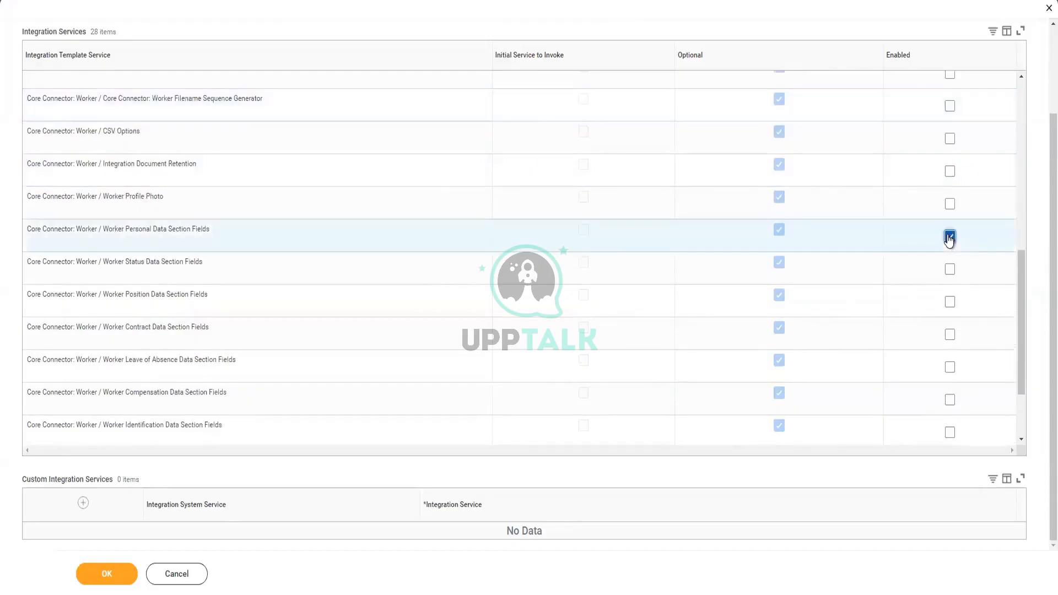
click(950, 270)
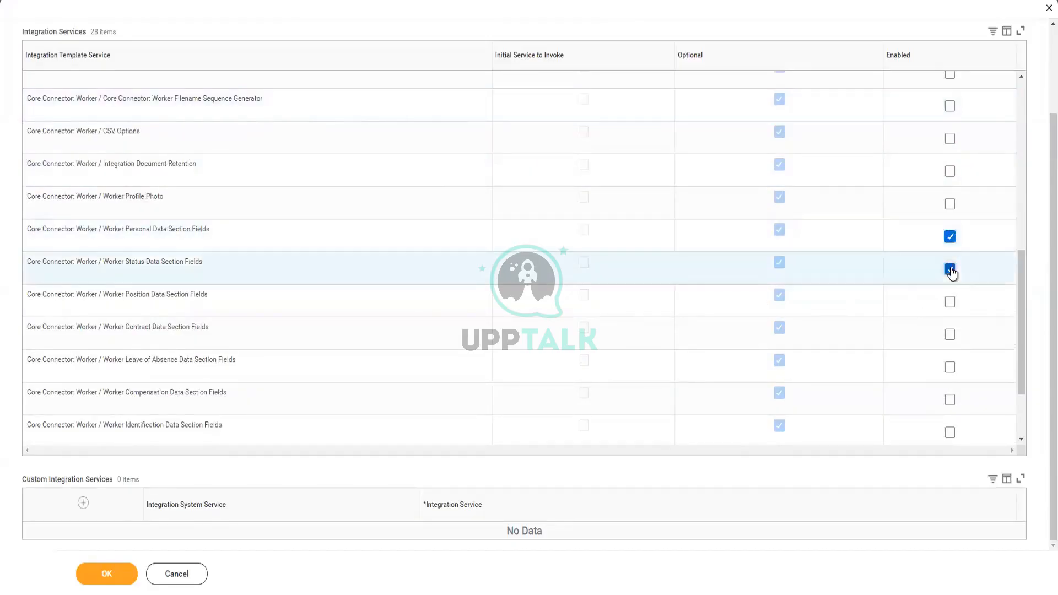
click(949, 303)
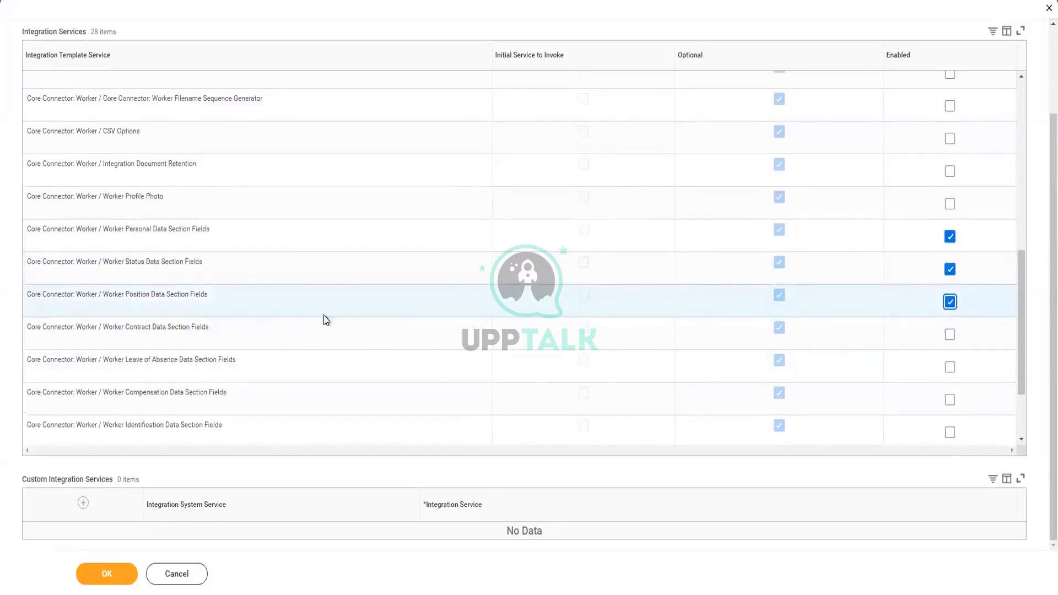
Enable the Worker Compensation and Worker Identification Data Section Fields services.
scroll(324, 343, down, 2)
scroll(324, 342, up, 2)
click(949, 399)
scroll(454, 262, down, 3)
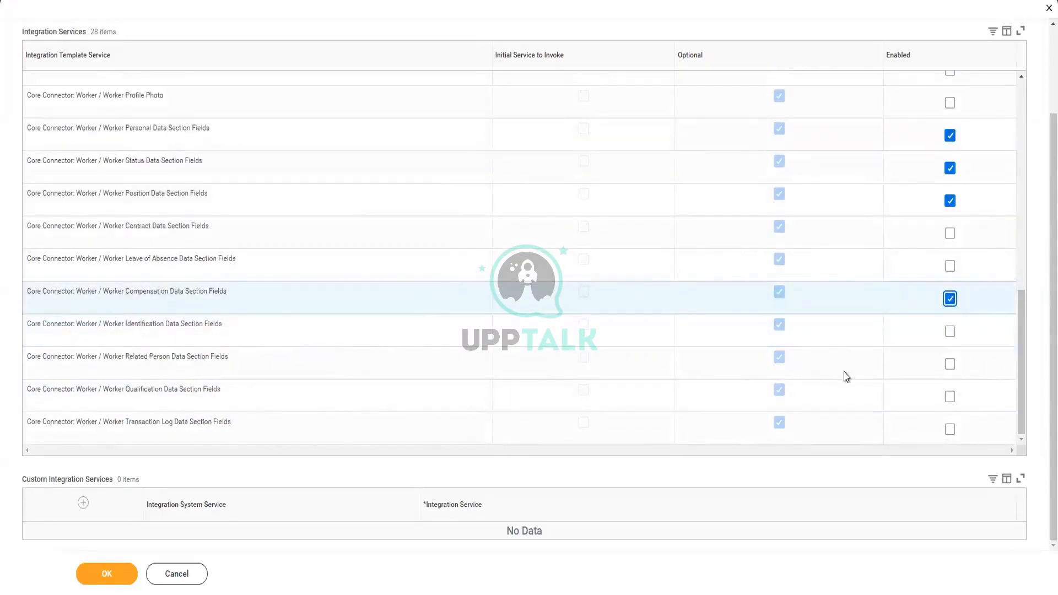
click(949, 331)
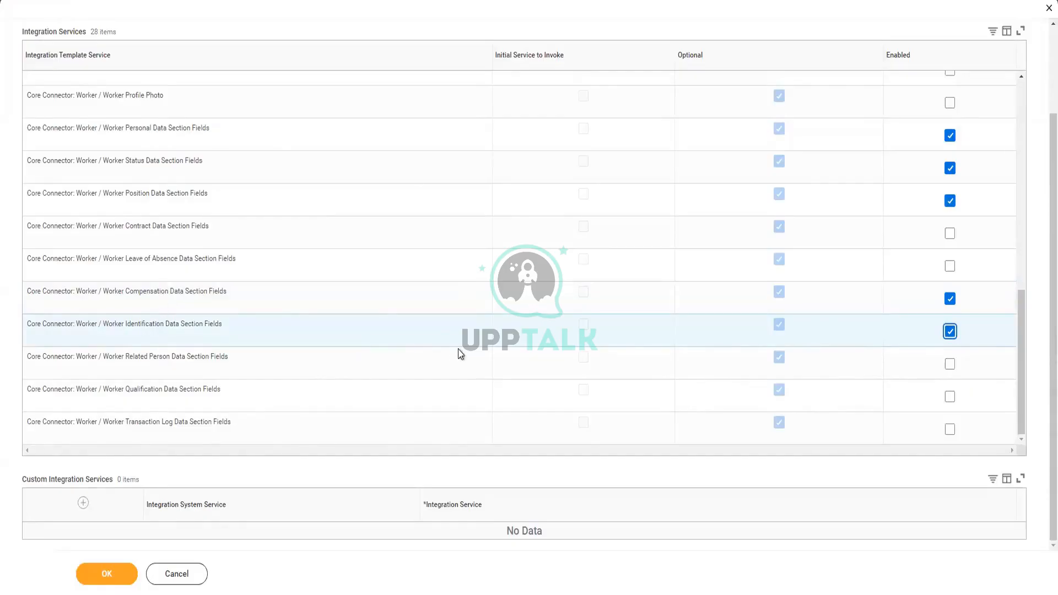
Examine the Custom Integration Services section, the selected services and the Enable All Services option.
scroll(458, 349, up, 2)
scroll(458, 350, down, 1)
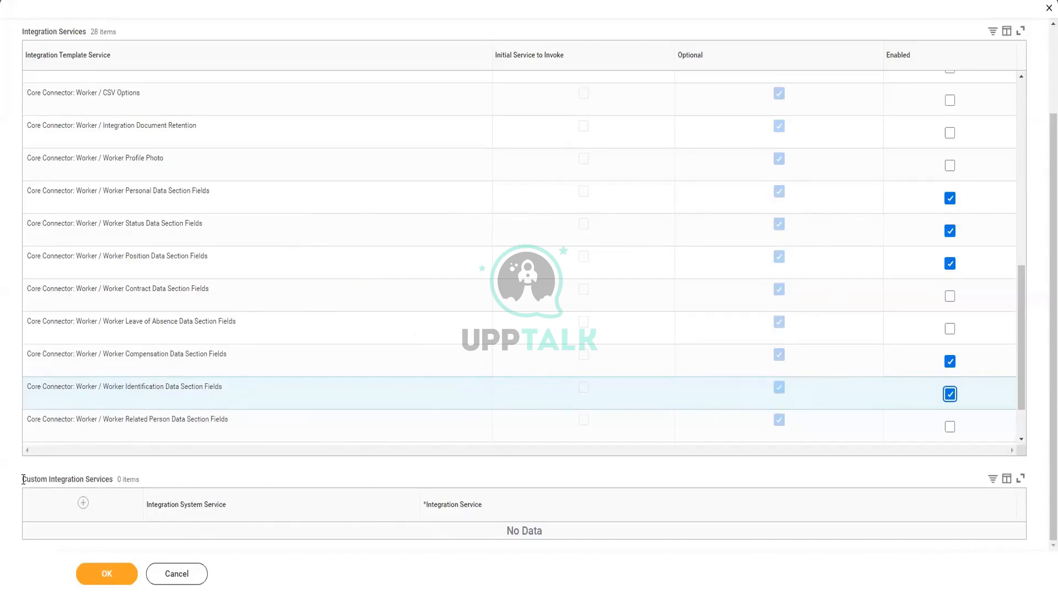
drag(18, 478, 234, 547)
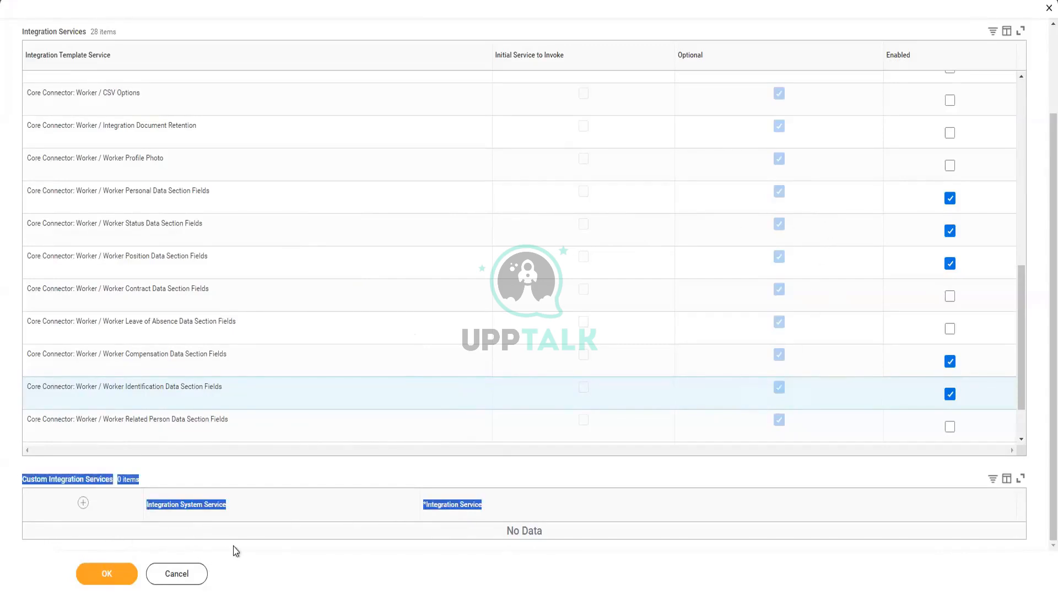
click(20, 486)
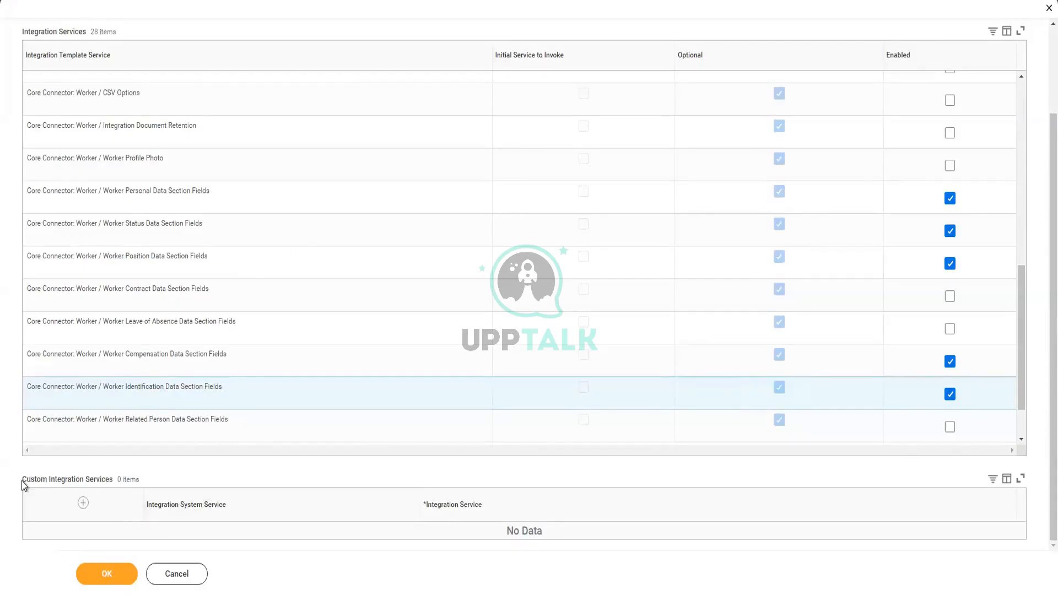
drag(22, 481, 126, 481)
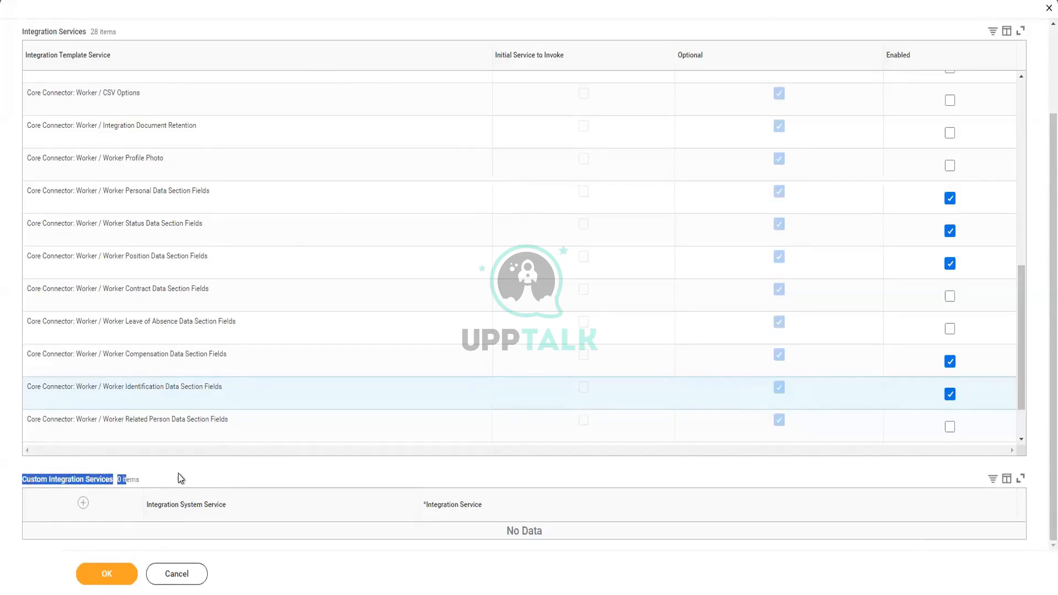
scroll(617, 107, up, 2)
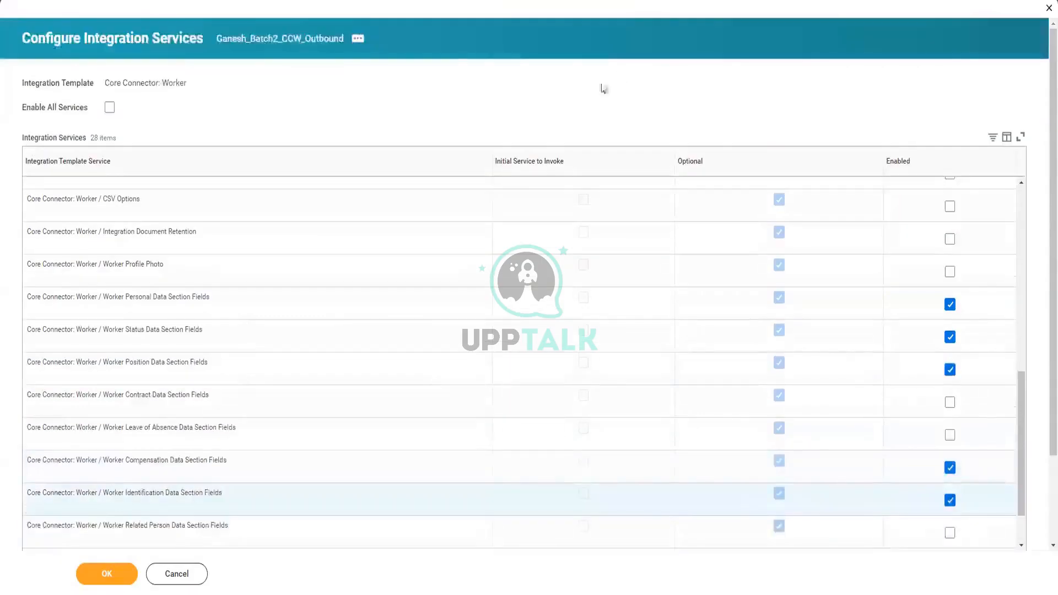
scroll(488, 219, down, 2)
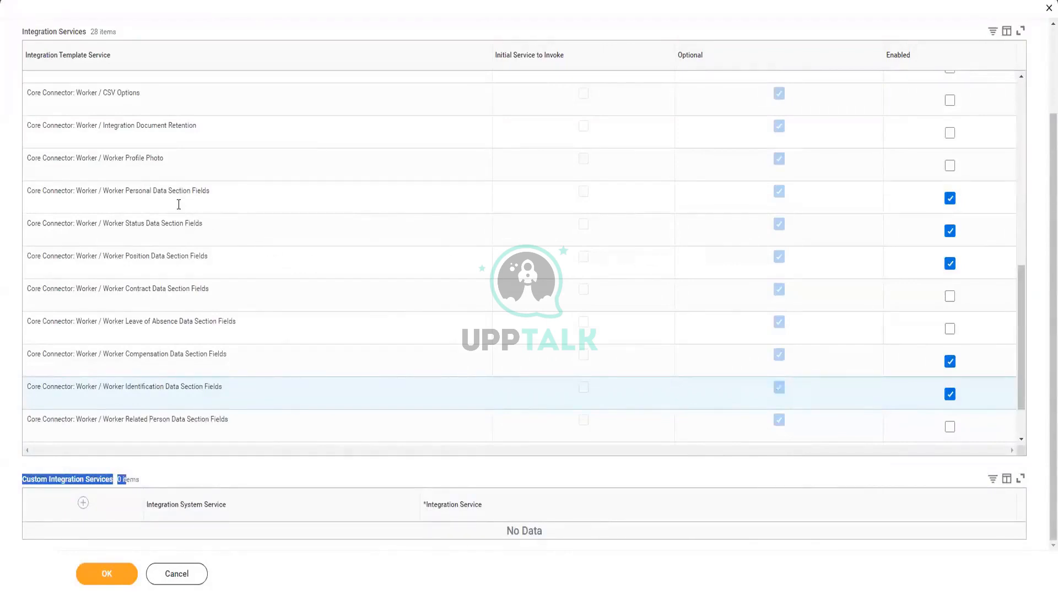
scroll(12, 284, up, 1)
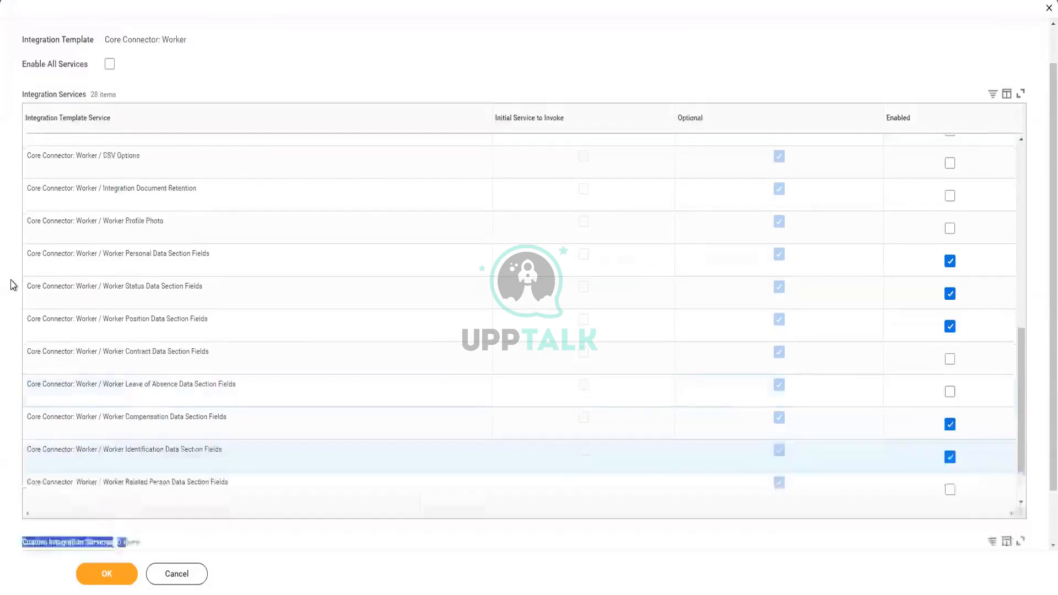
scroll(13, 284, up, 1)
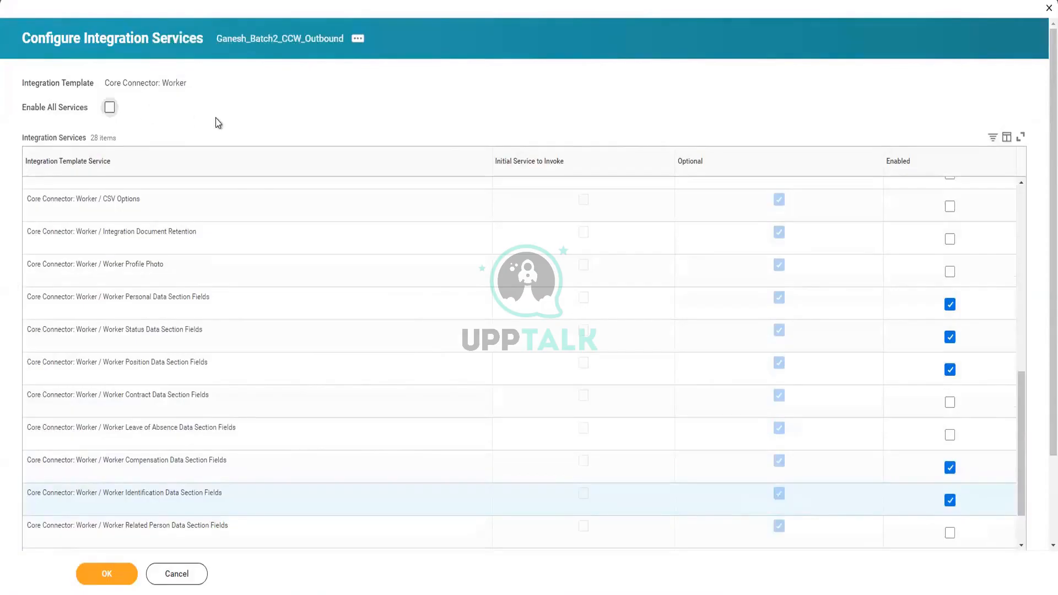
scroll(553, 81, down, 1)
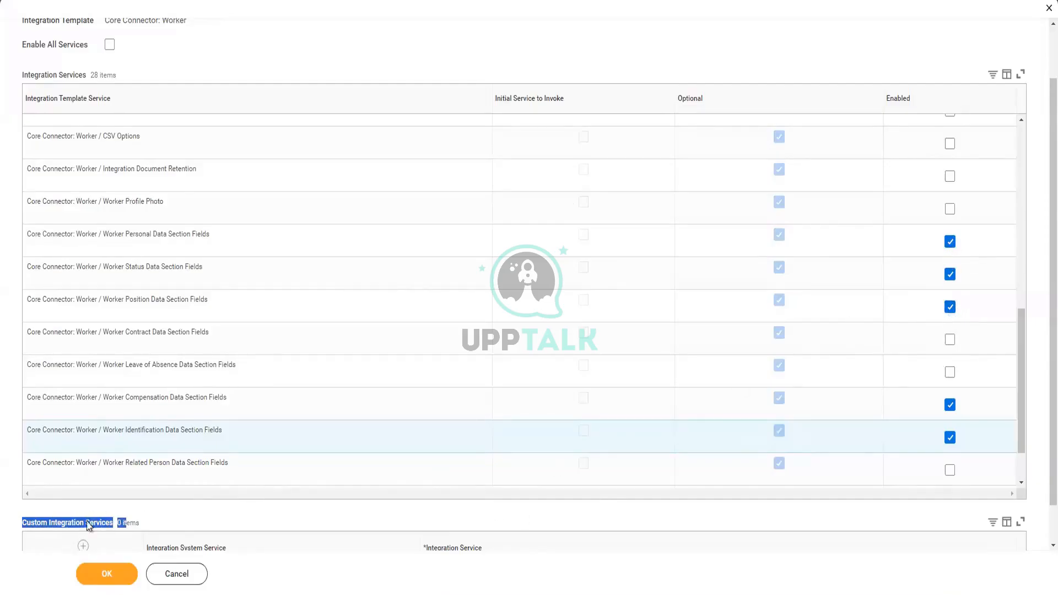
Save the integration services configuration and review the enabled services on the outbound integration system's page.
click(109, 576)
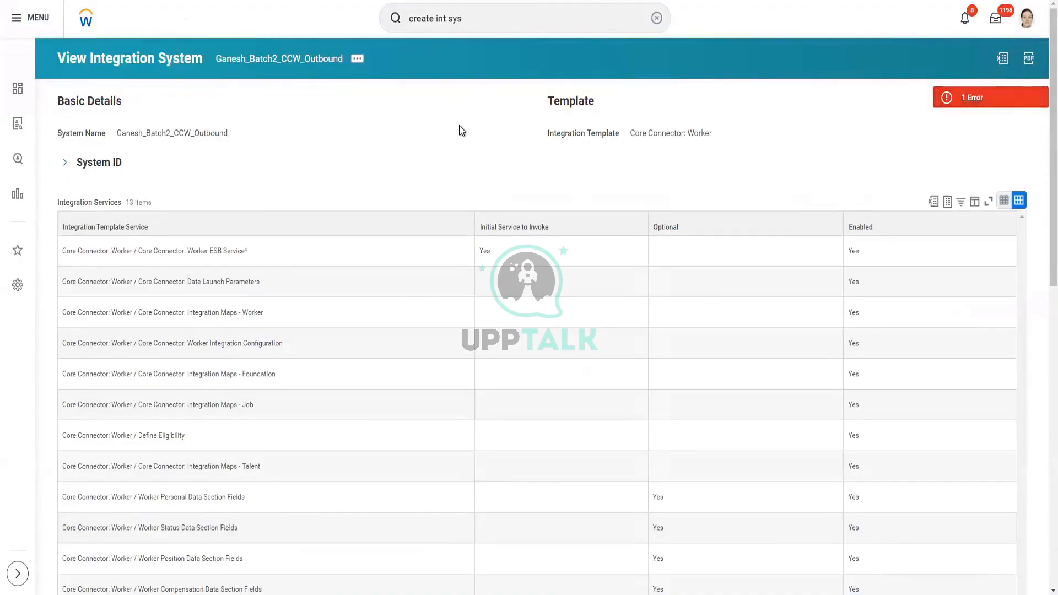
scroll(446, 123, down, 5)
scroll(445, 121, up, 5)
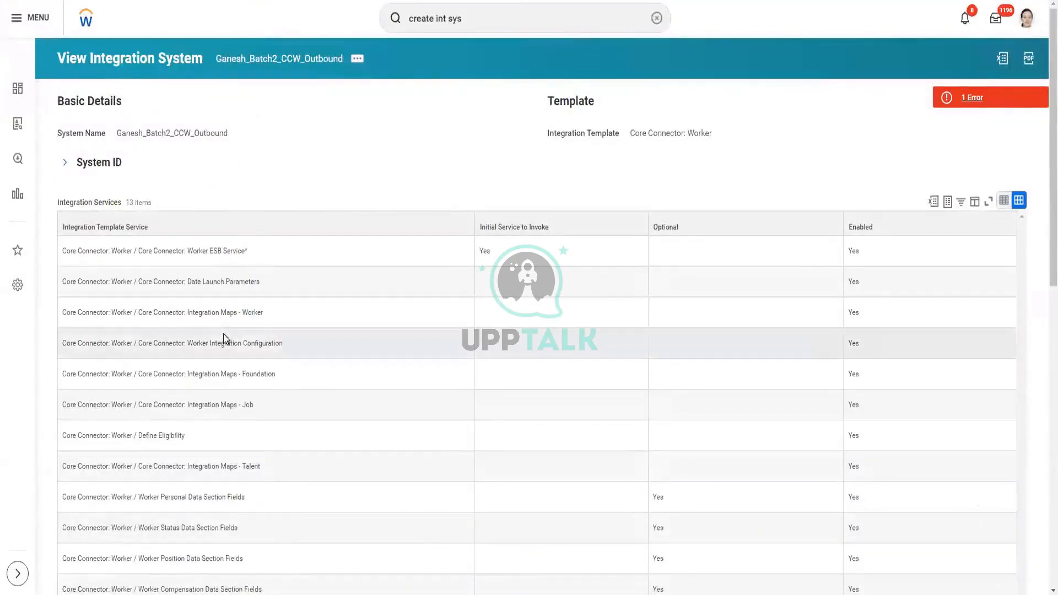
scroll(579, 285, down, 2)
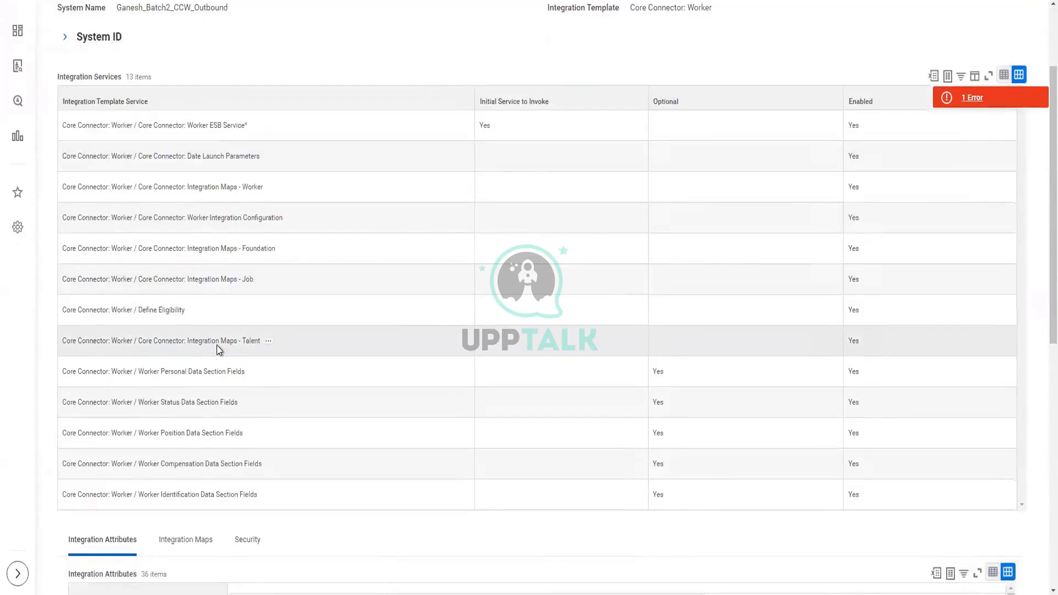
scroll(216, 344, up, 2)
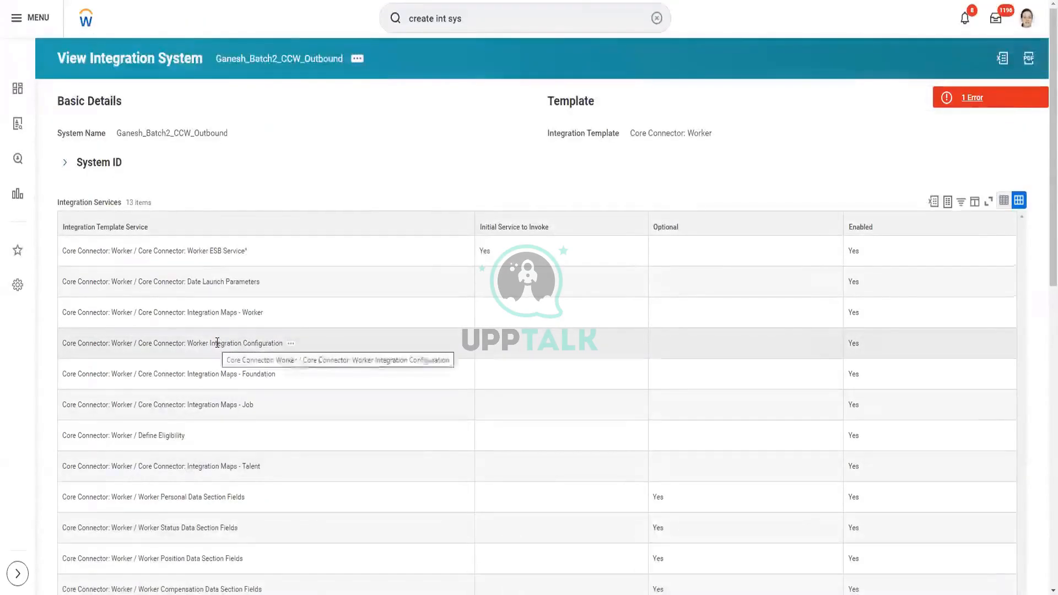
Review the outbound integration system's enabled services and related actions, and read the details of the page error.
scroll(217, 343, down, 1)
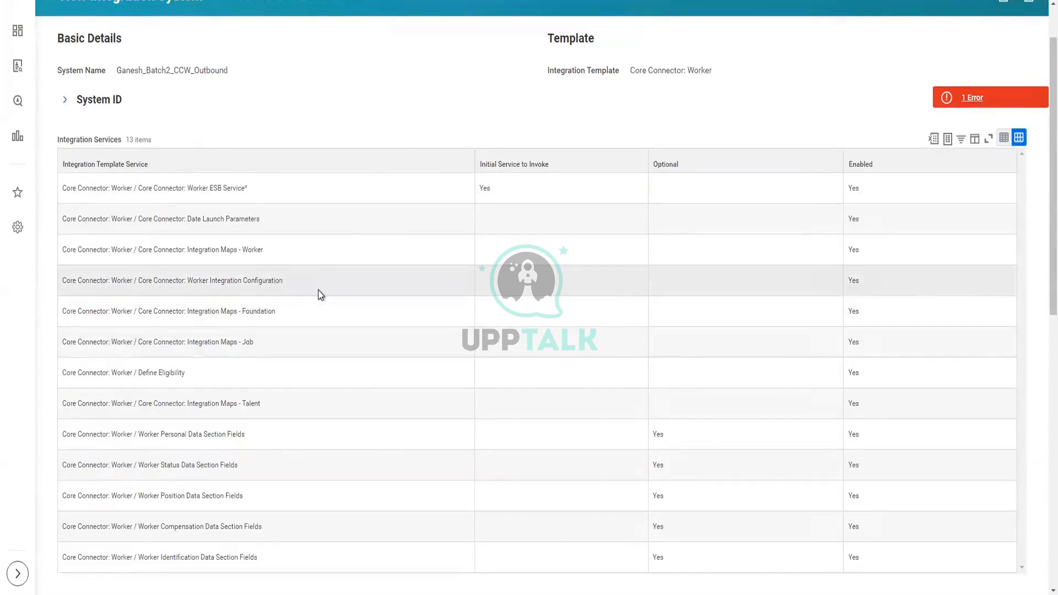
scroll(350, 117, up, 2)
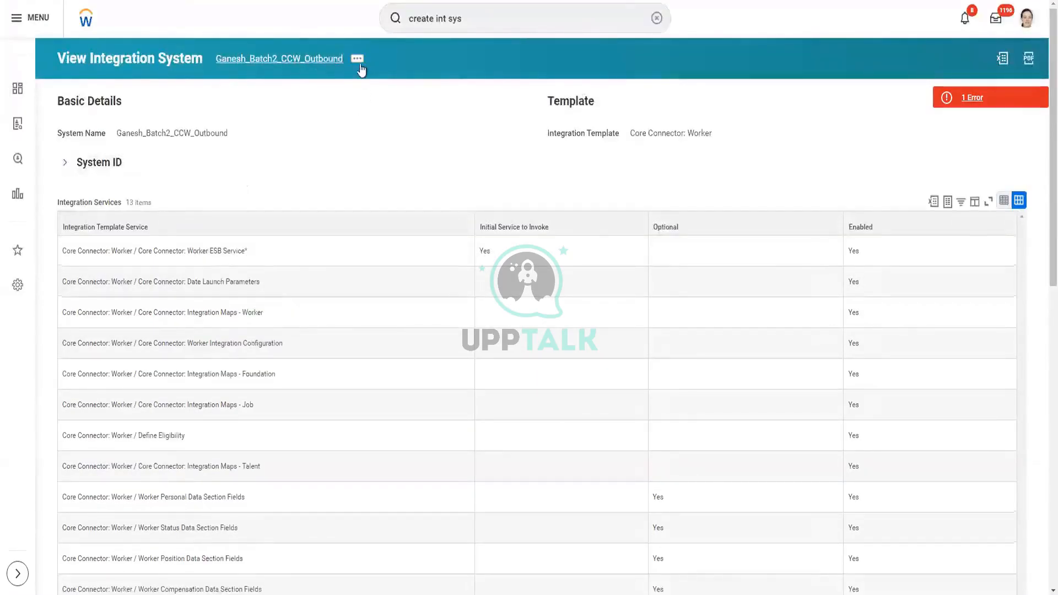
click(362, 62)
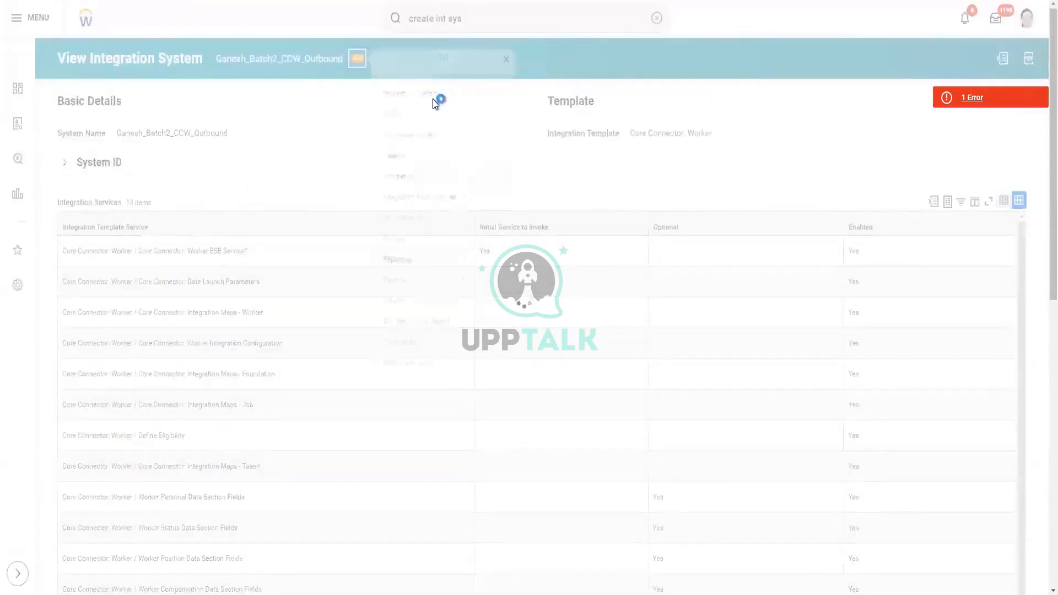
mouse_move(439, 106)
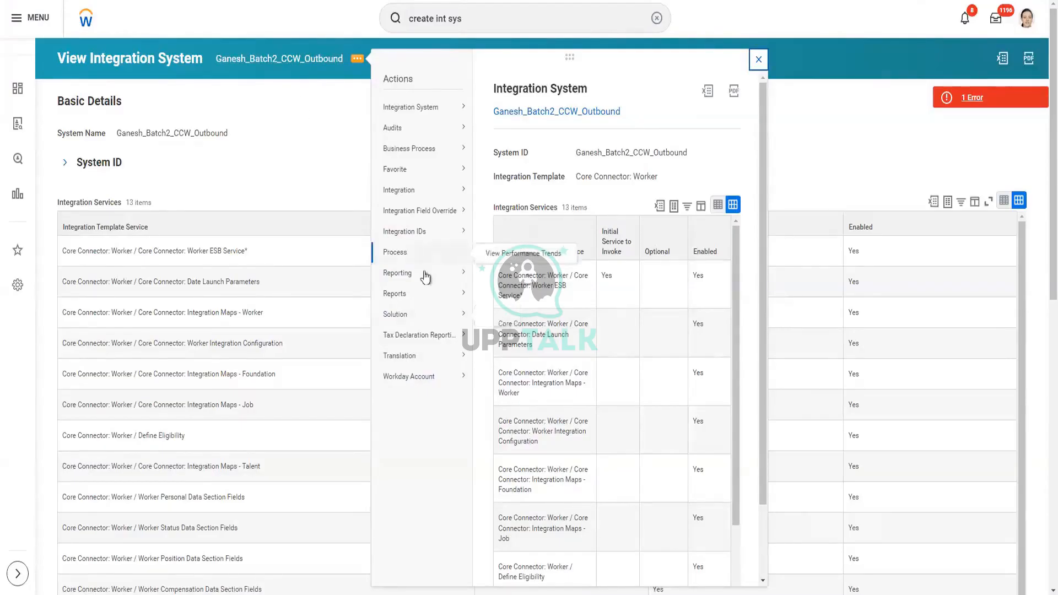
scroll(432, 317, down, 1)
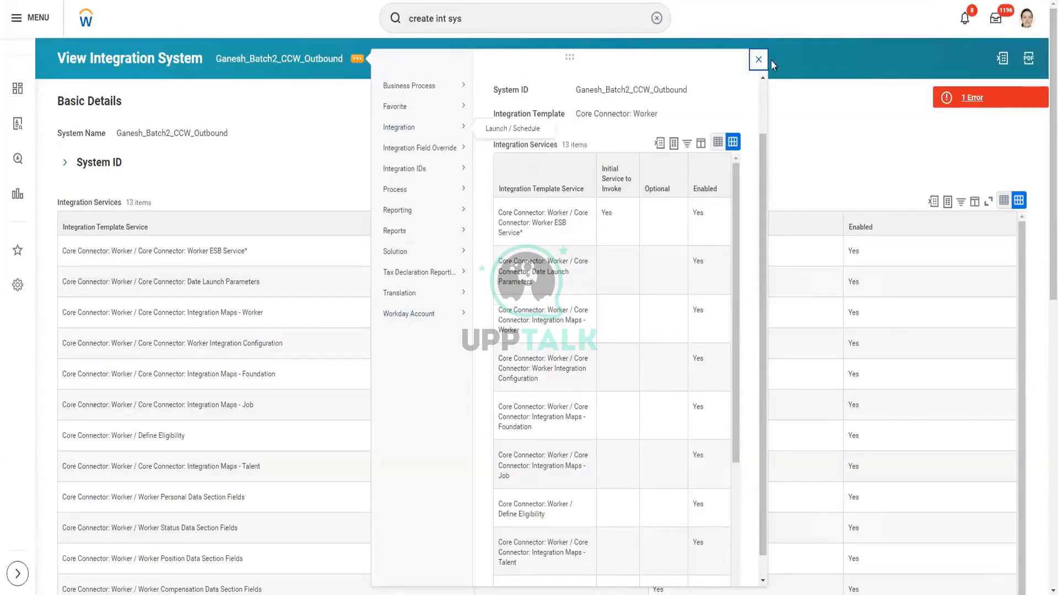
click(893, 80)
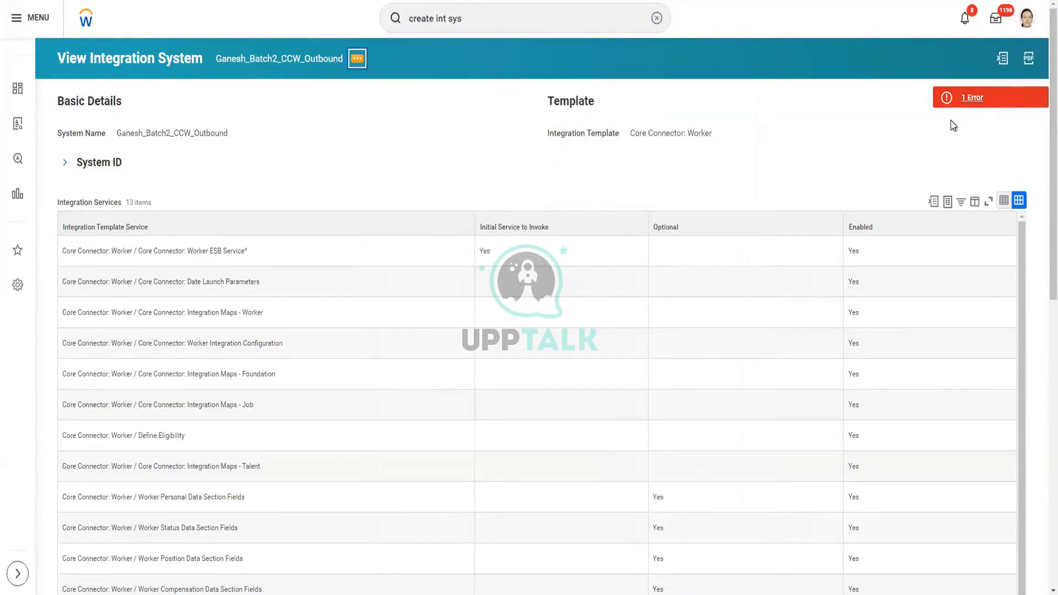
click(966, 101)
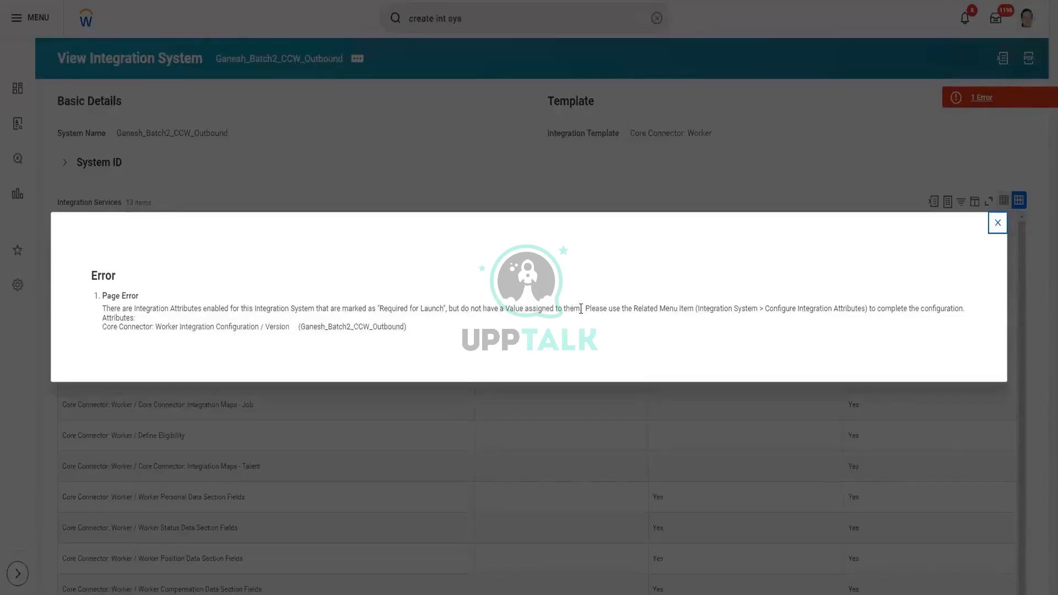
click(997, 223)
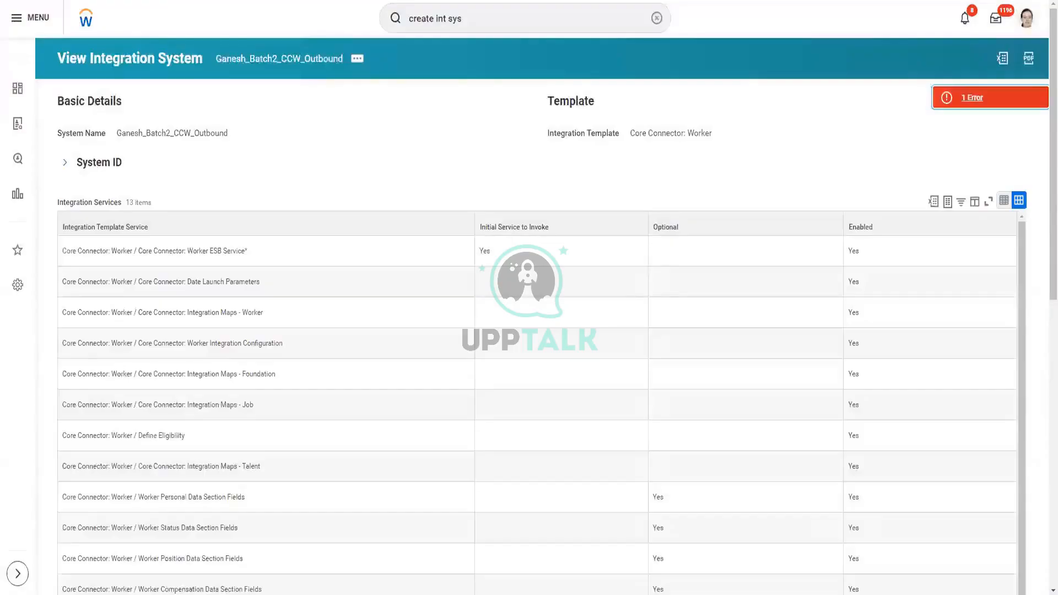
Switch to the training notes and add the line "- Configure Integration Services" under Create Integration System, with blank lines below it.
key(alt+Tab)
click(256, 274)
key(Return)
key(Return)
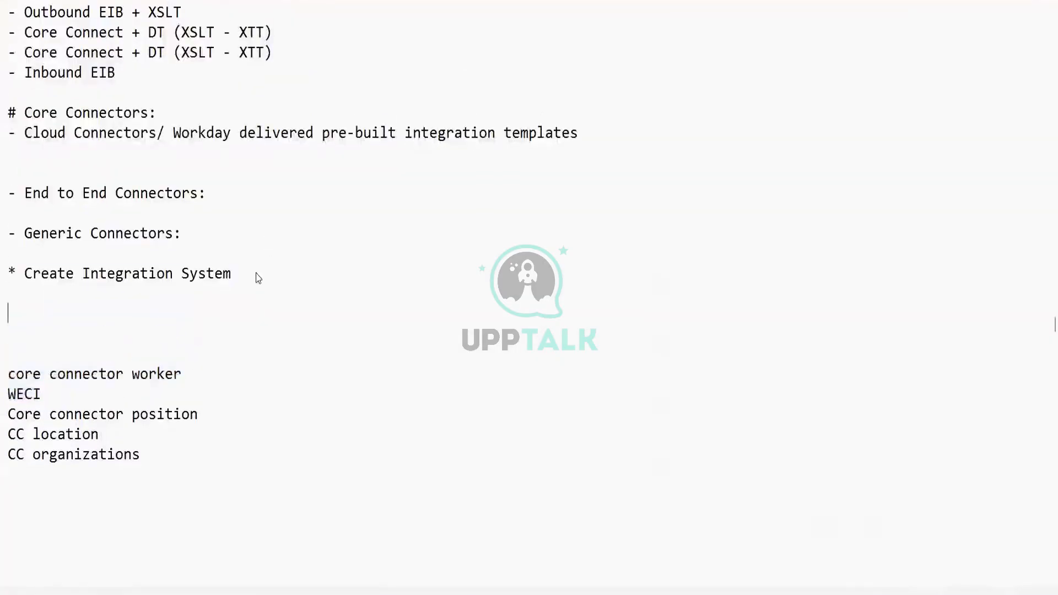
key(Return)
key(Return)
key(Return)
key(Return)
key(Return)
key(Return)
key(Return)
key(Up)
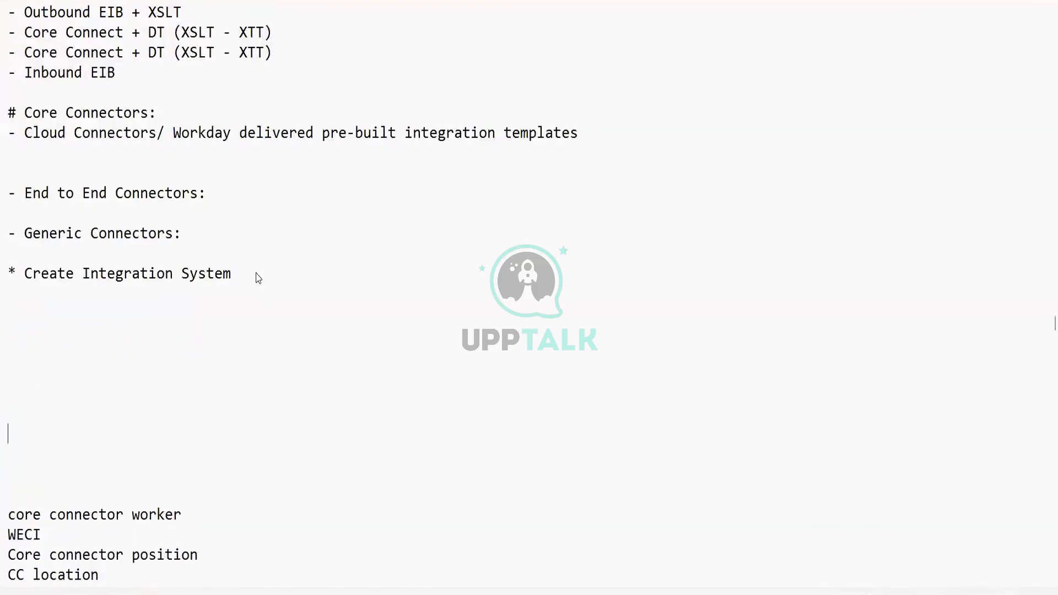
key(Up)
key(Up)
key(Up)
key(Up)
key(Up)
key(Up)
key(Up)
text(- Configure Integ)
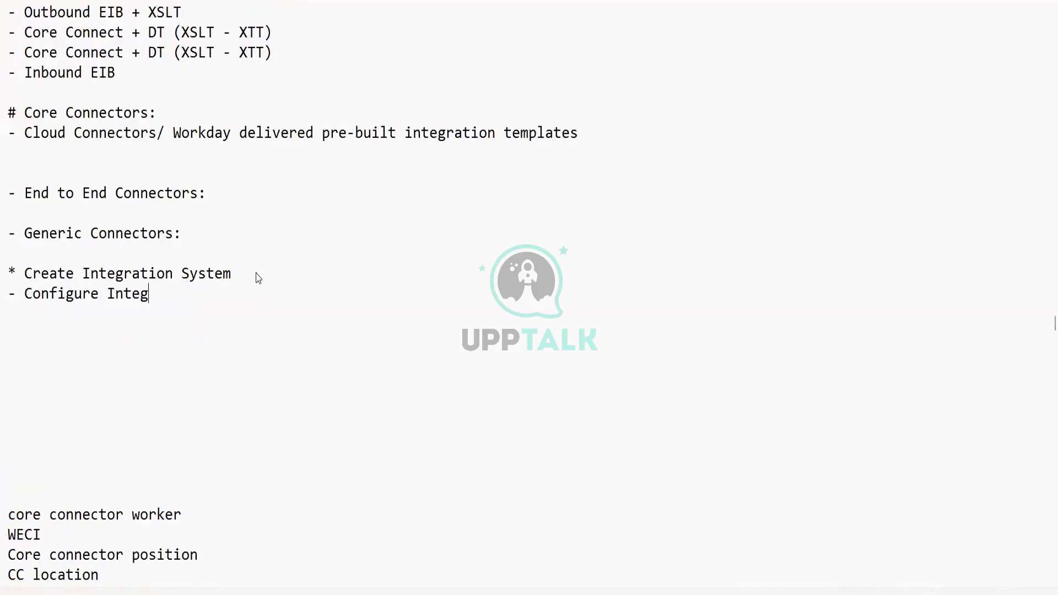
text(ration Services)
key(Return)
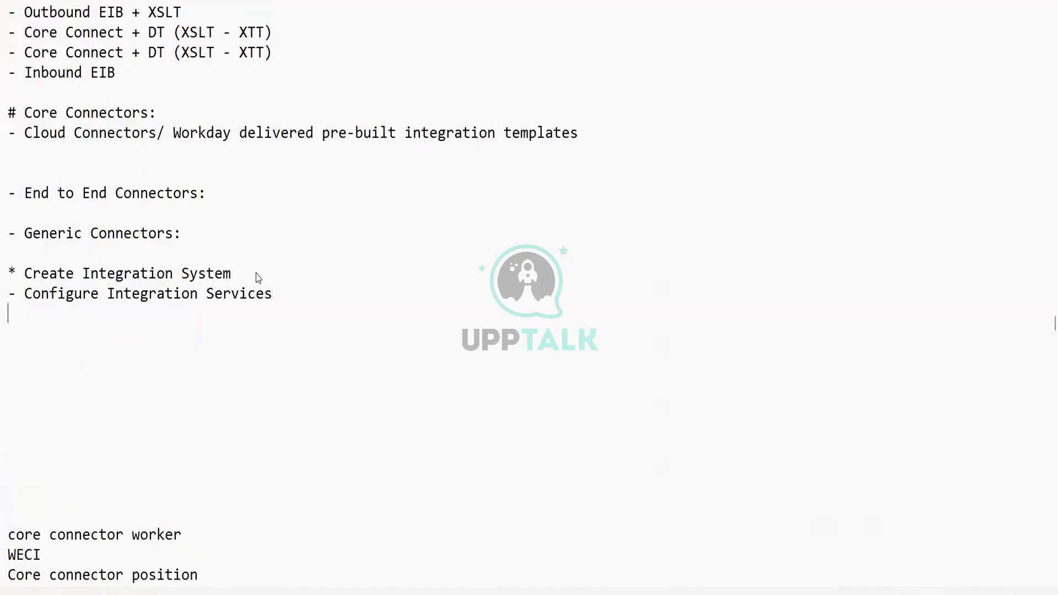
Add the line "- Configure Integration Attributes" below the Configure Integration Services note.
text(-)
click(82, 314)
text(Configure In)
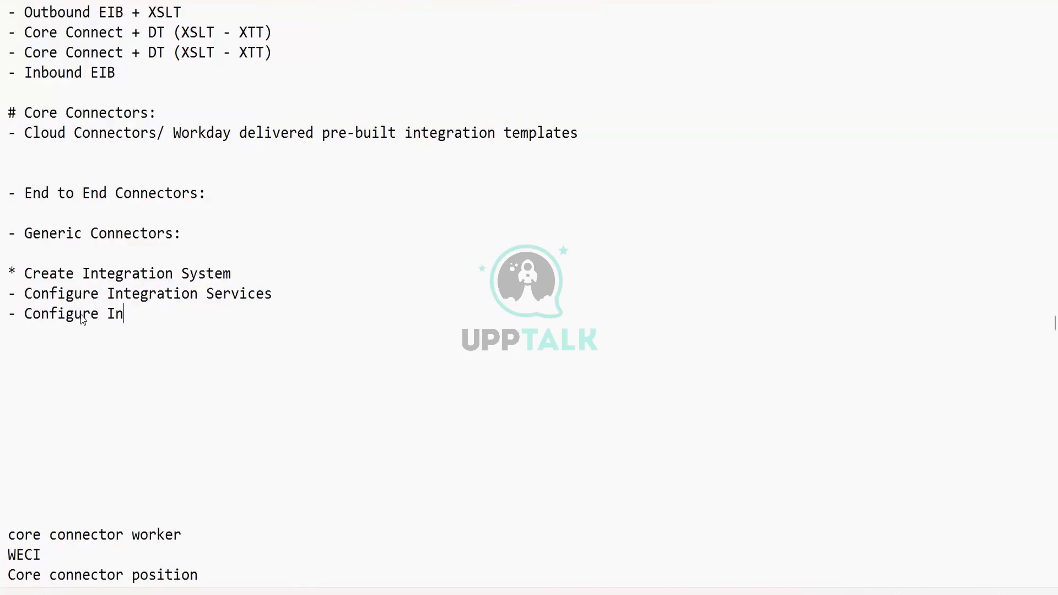
text(tegration Attribu)
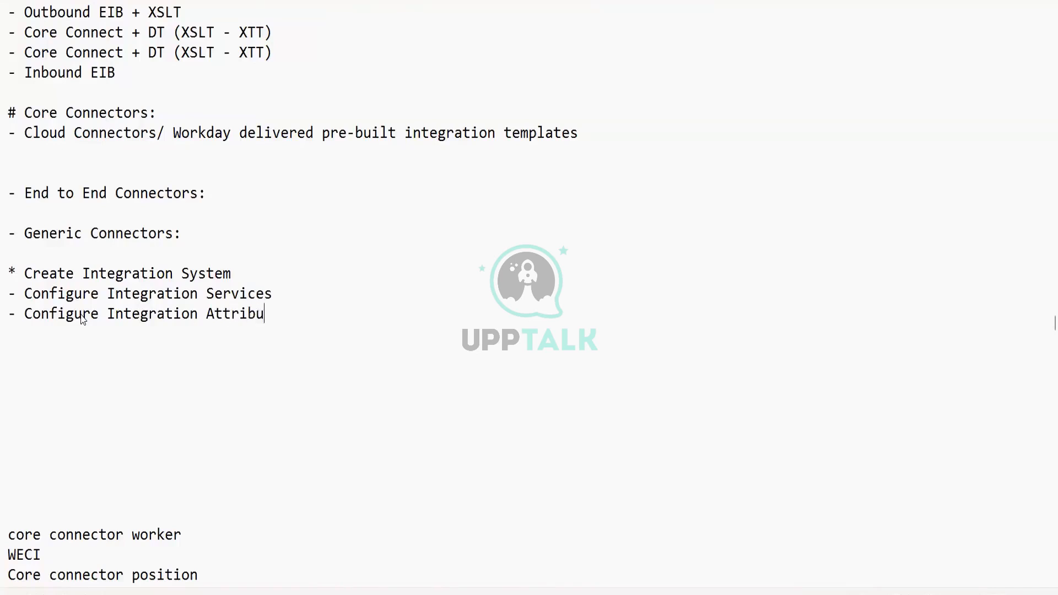
text(tes)
Switch back to Workday and configure the outbound system's integration attributes with Version set to 40.0, saving the change.
key(alt+Tab)
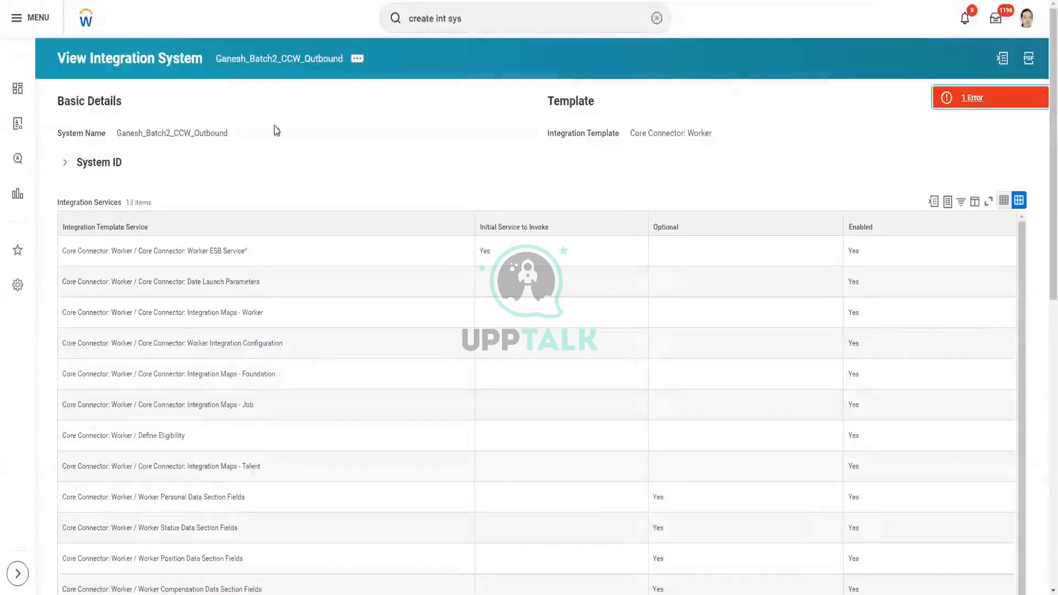
click(356, 62)
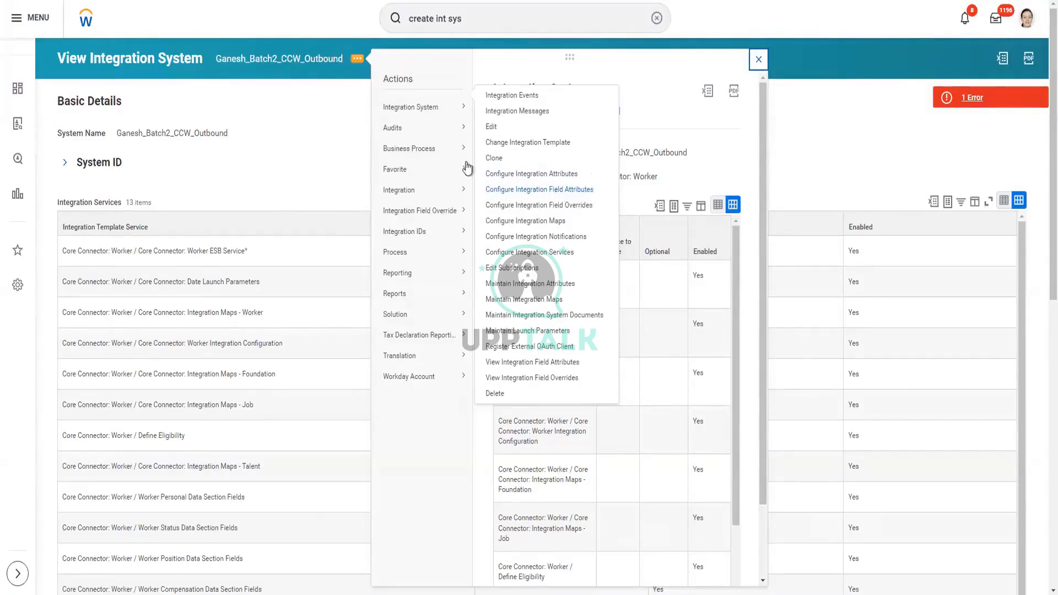
mouse_move(450, 112)
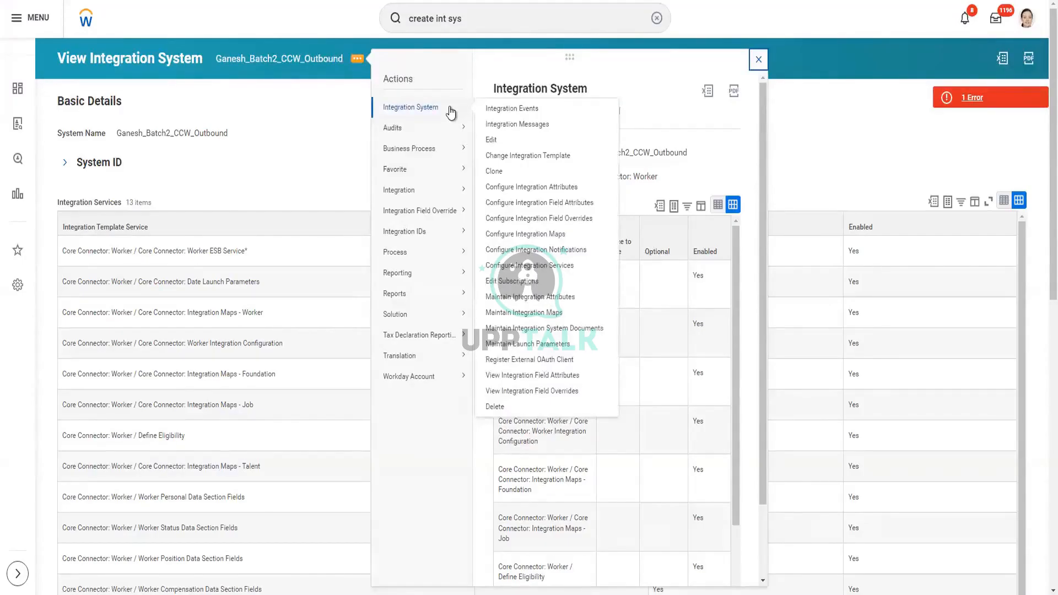
click(543, 189)
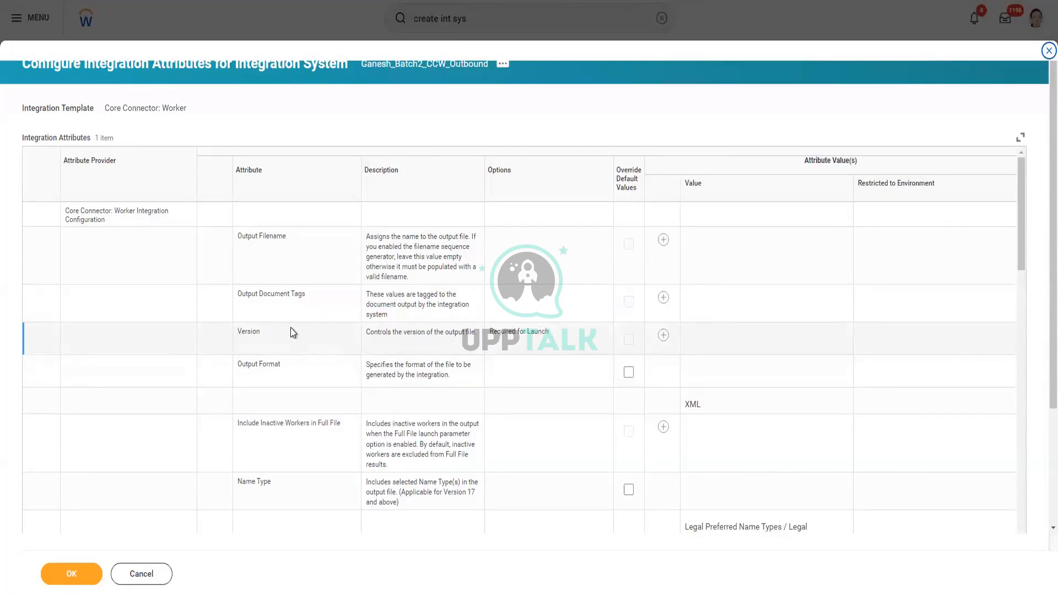
click(664, 336)
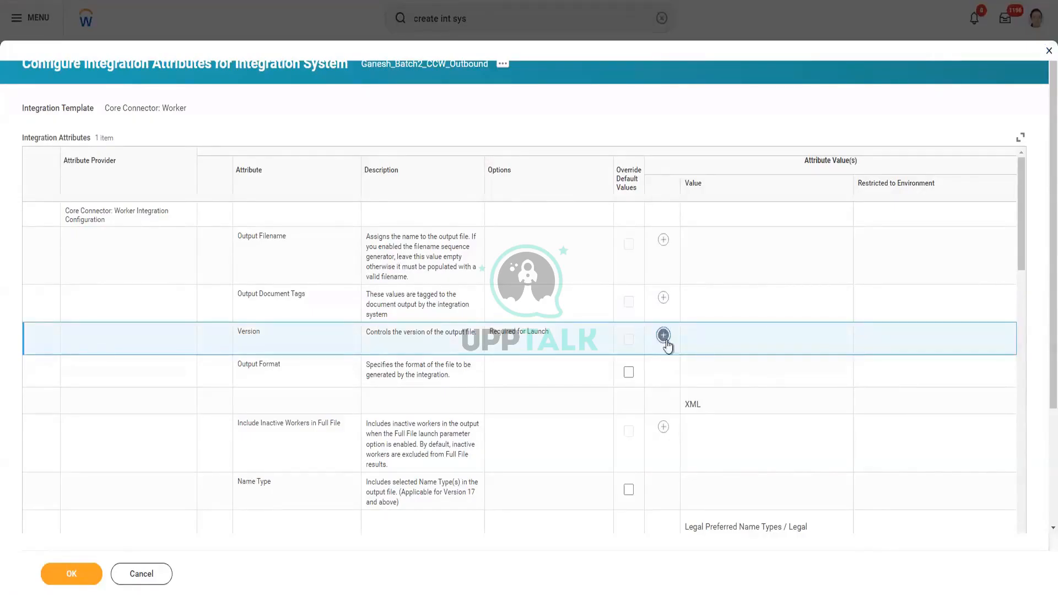
click(664, 335)
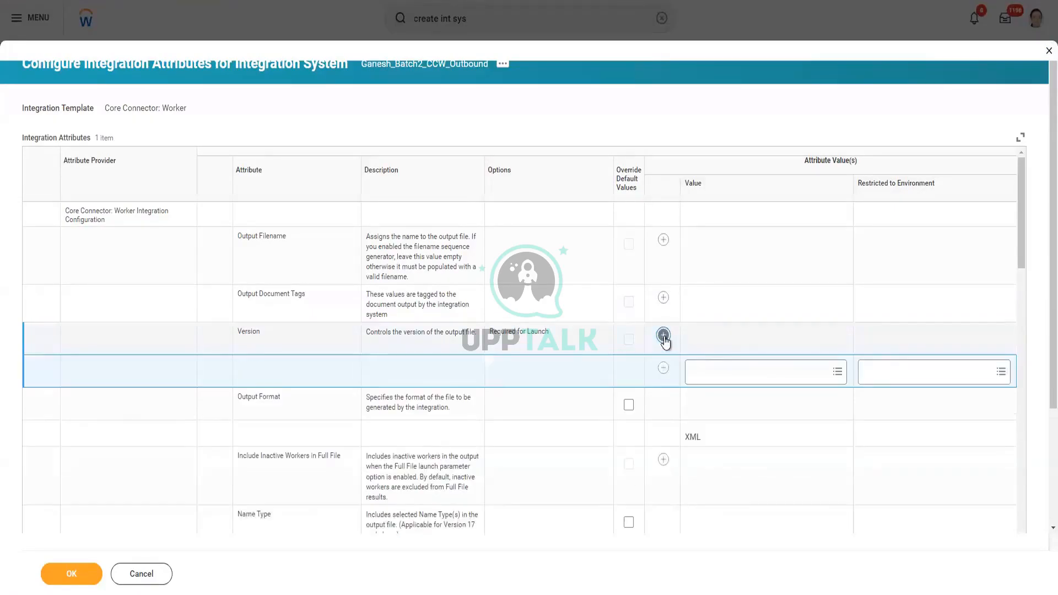
click(736, 370)
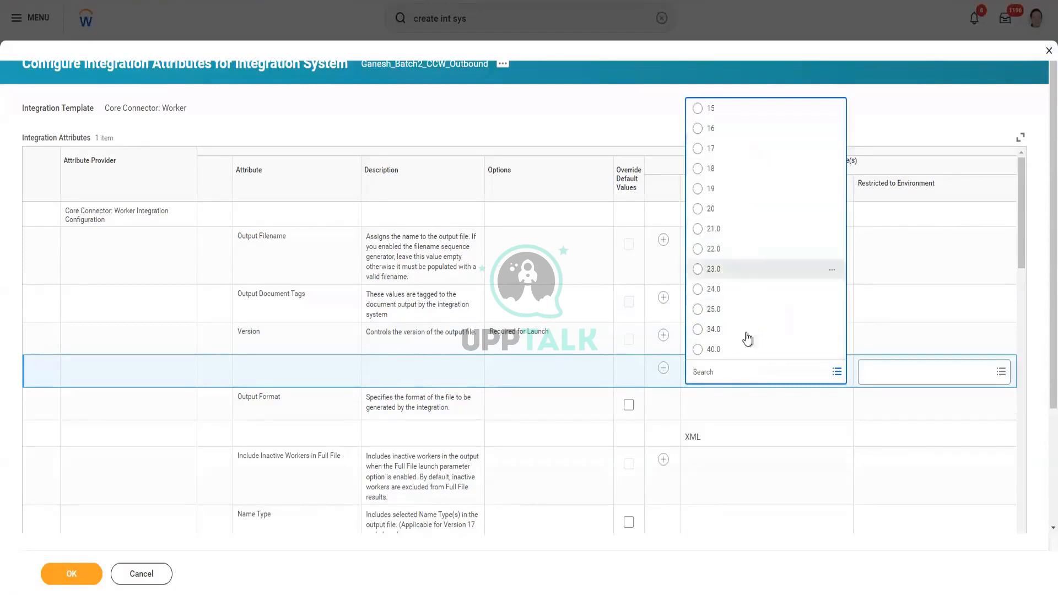
click(718, 353)
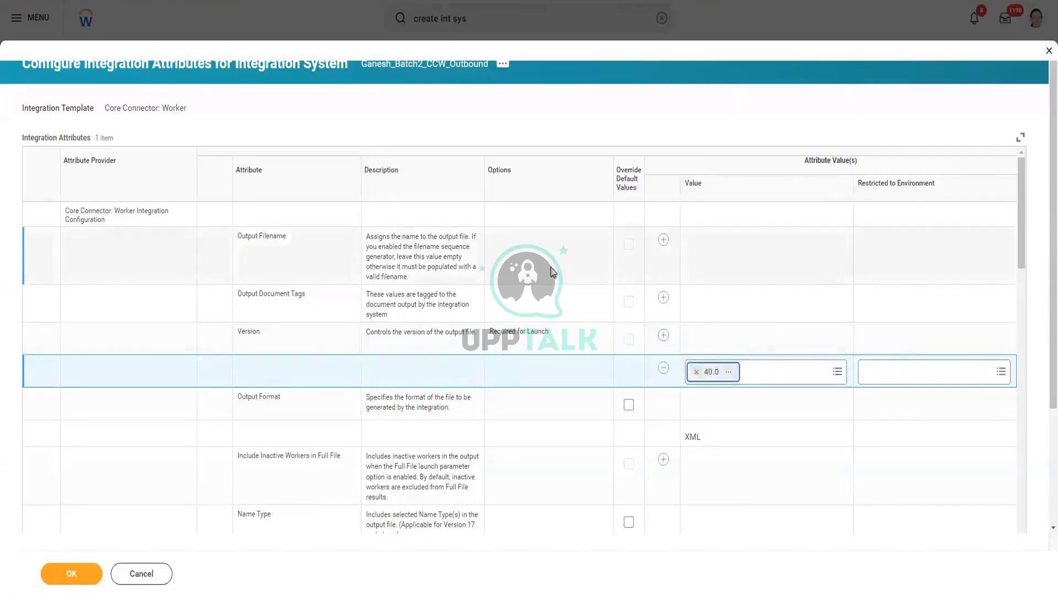
click(85, 574)
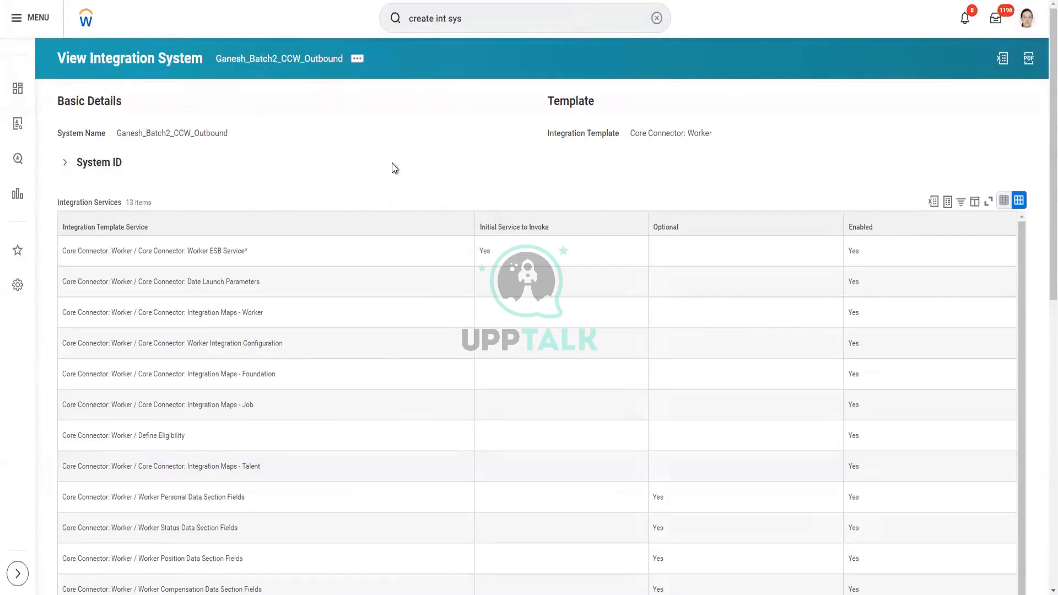
Reopen the system's integration attributes configuration and examine the Output Filename, Output Document Tags and Name Type attributes.
click(357, 58)
mouse_move(435, 105)
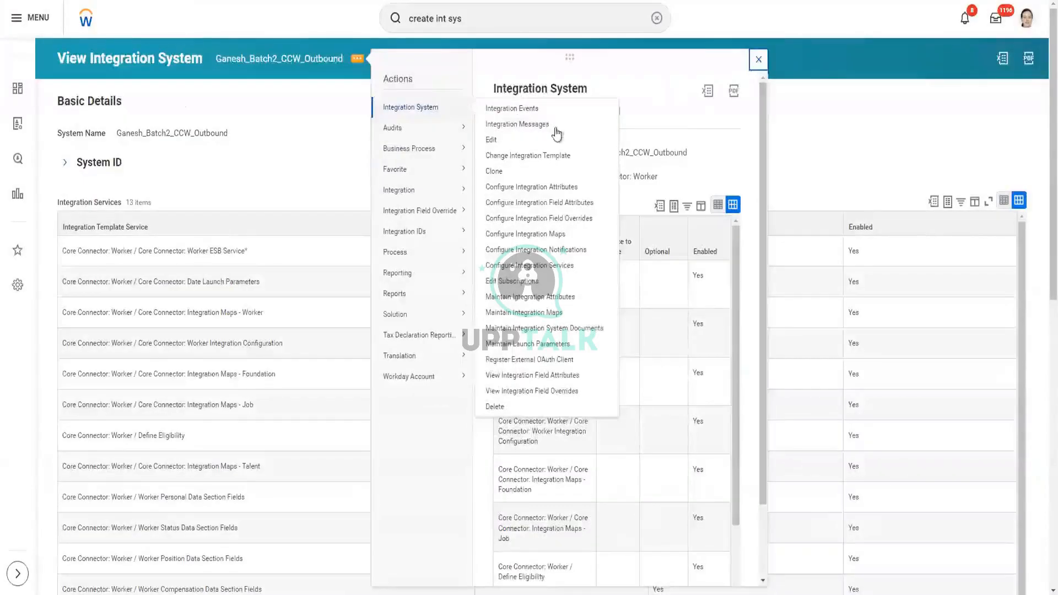
click(555, 187)
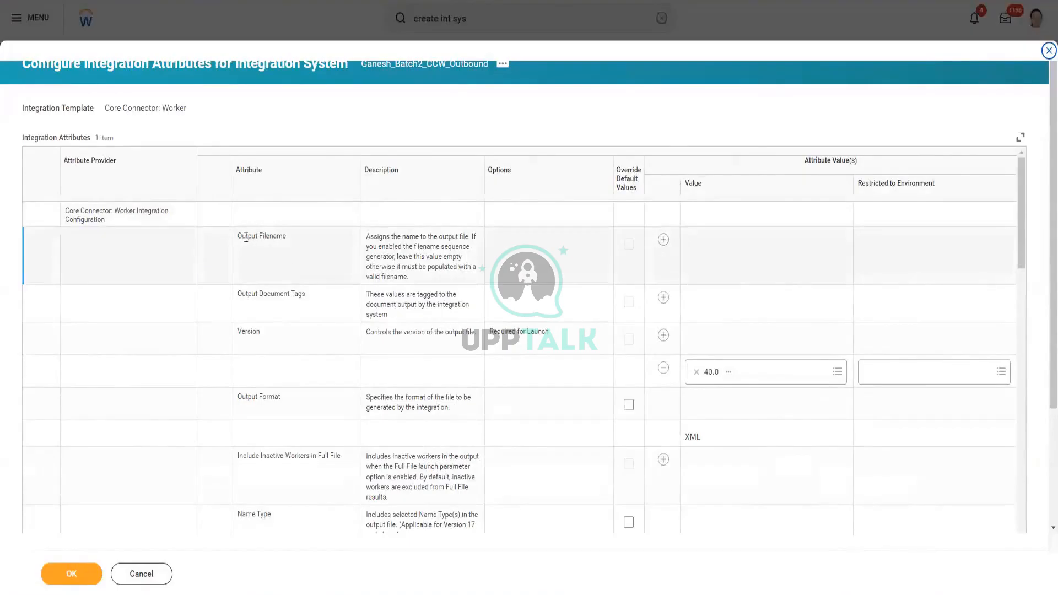
click(283, 235)
drag(243, 236, 286, 236)
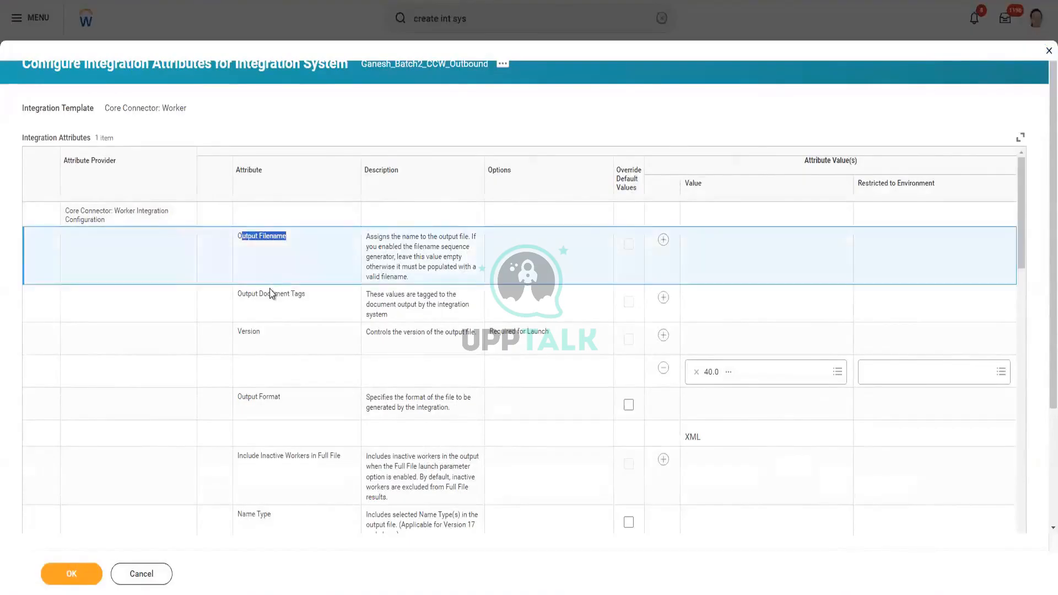
drag(241, 295, 326, 307)
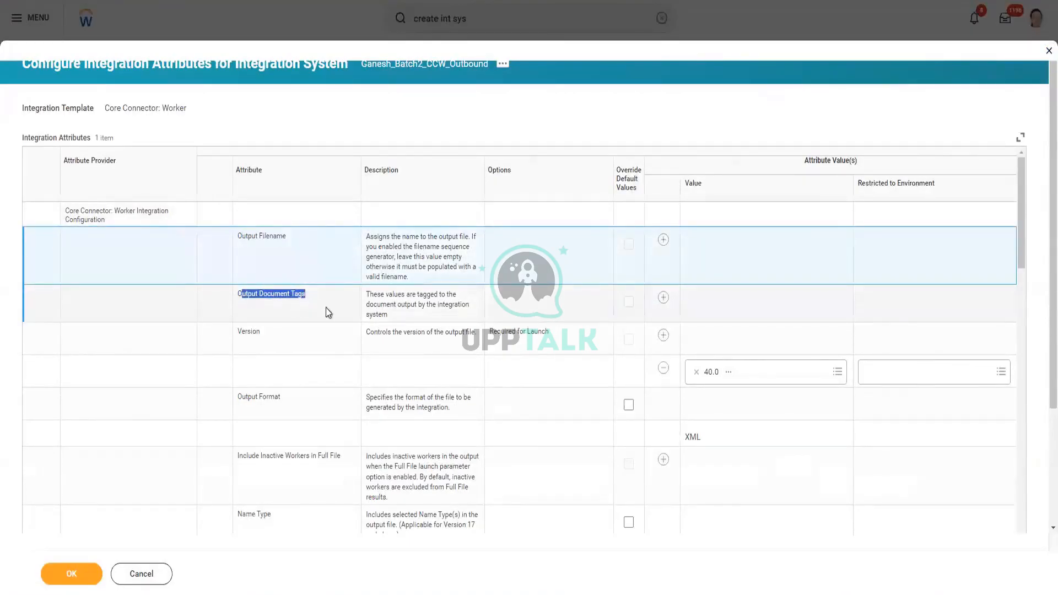
scroll(330, 312, down, 3)
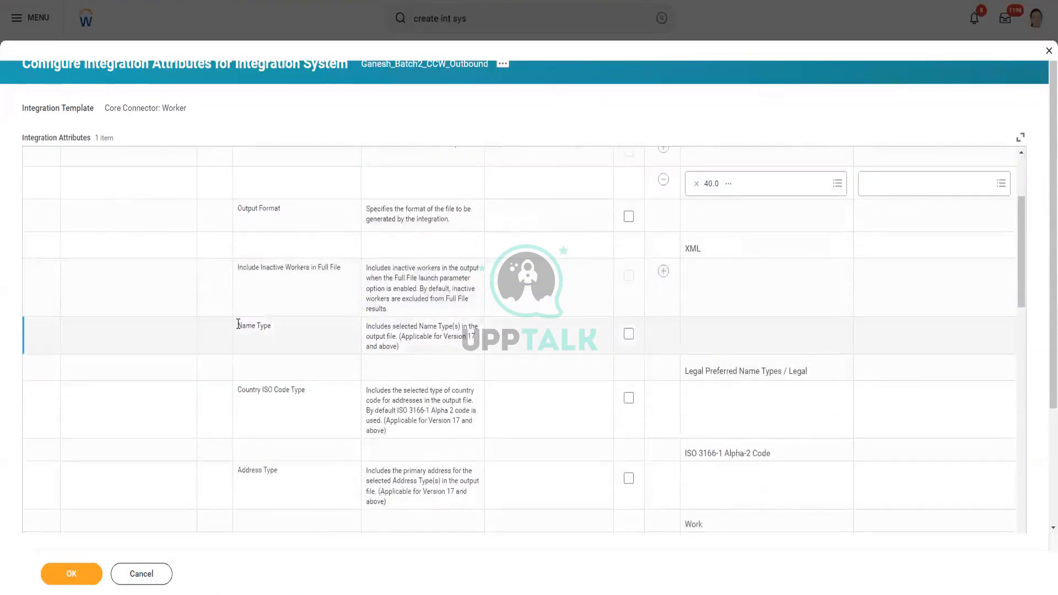
drag(238, 324, 279, 340)
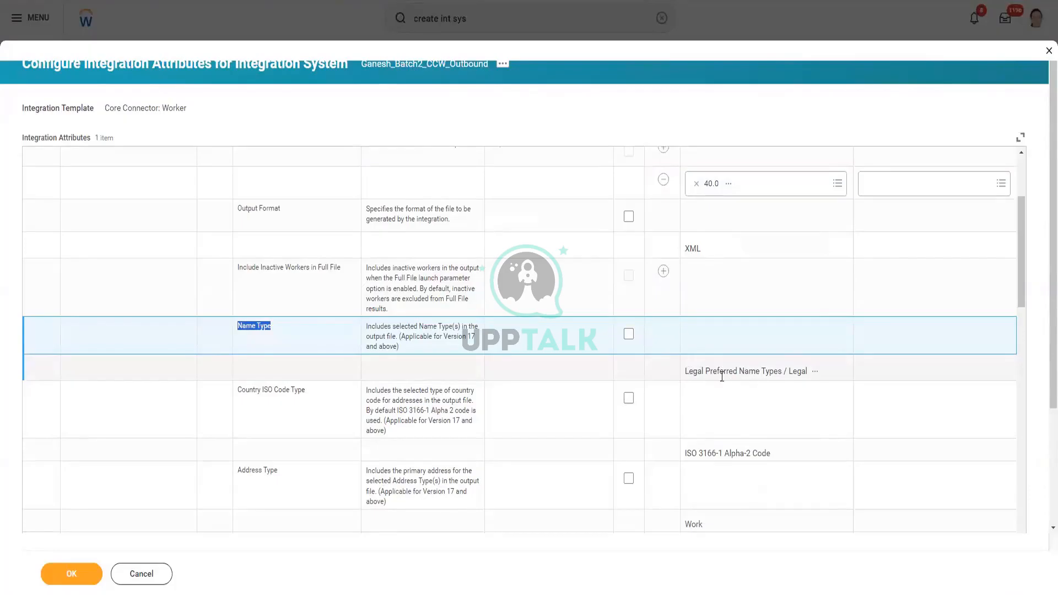
drag(685, 371, 817, 365)
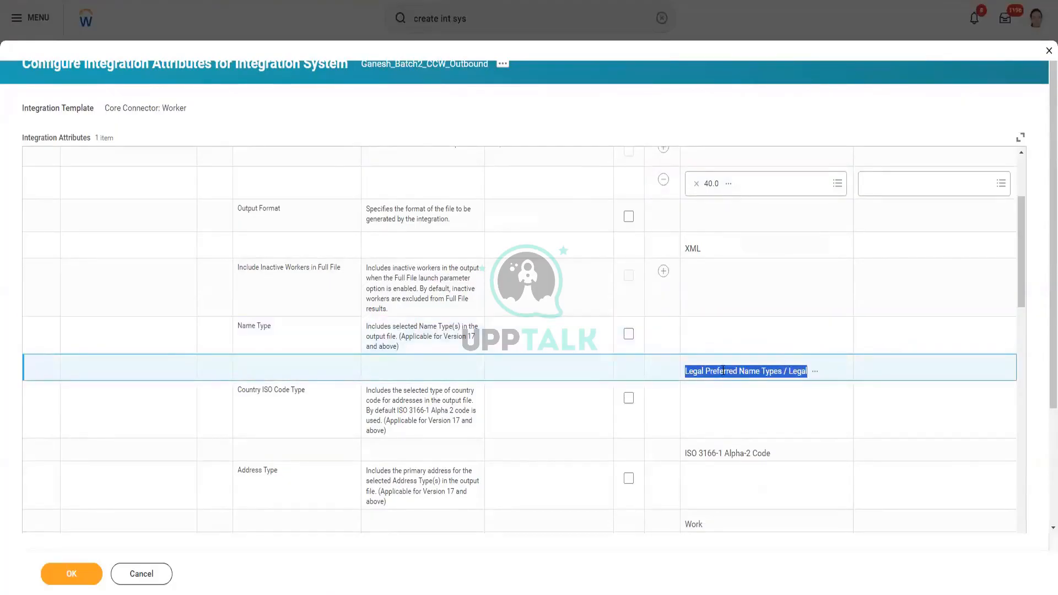
Override the default for the Name Type attribute and select Preferred and Legal as its values.
click(629, 334)
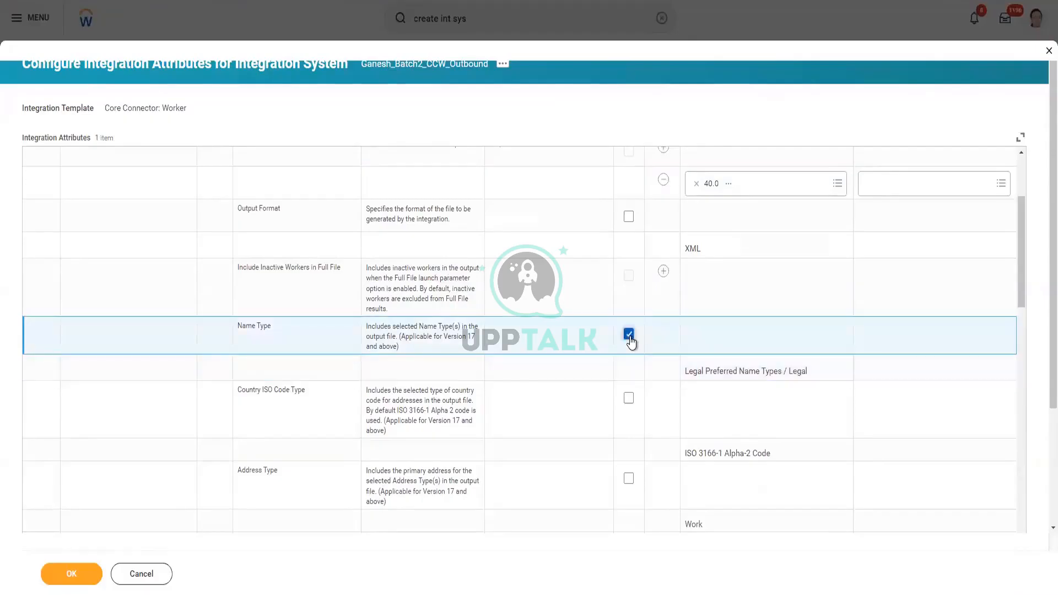
click(763, 370)
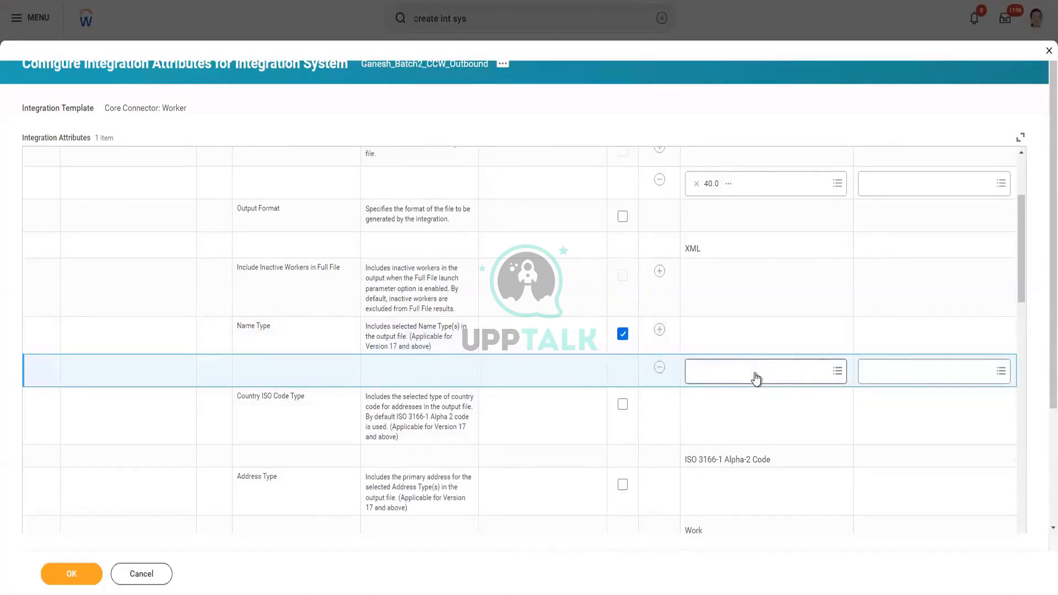
click(726, 374)
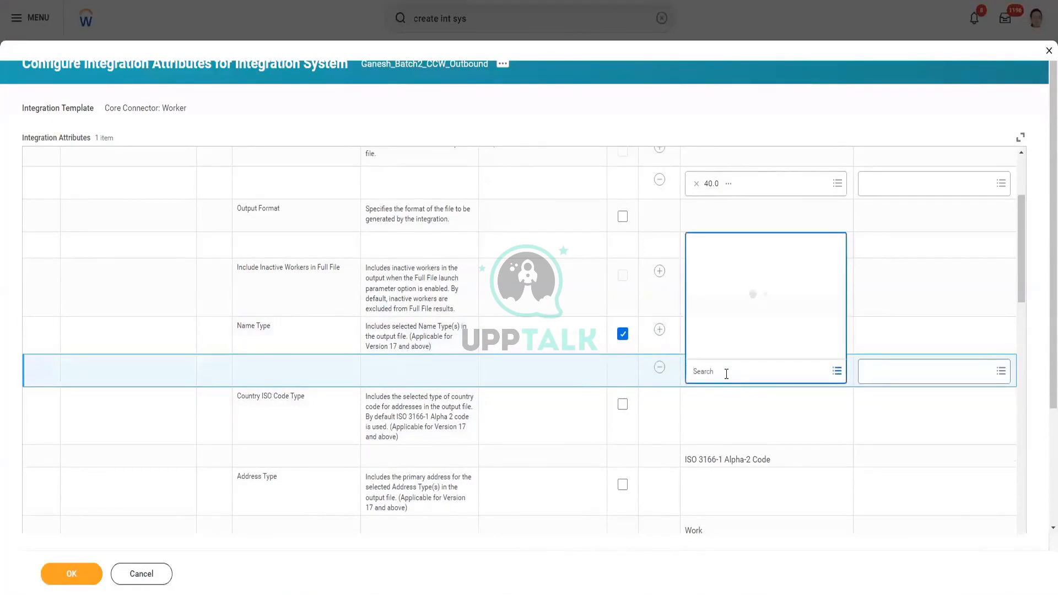
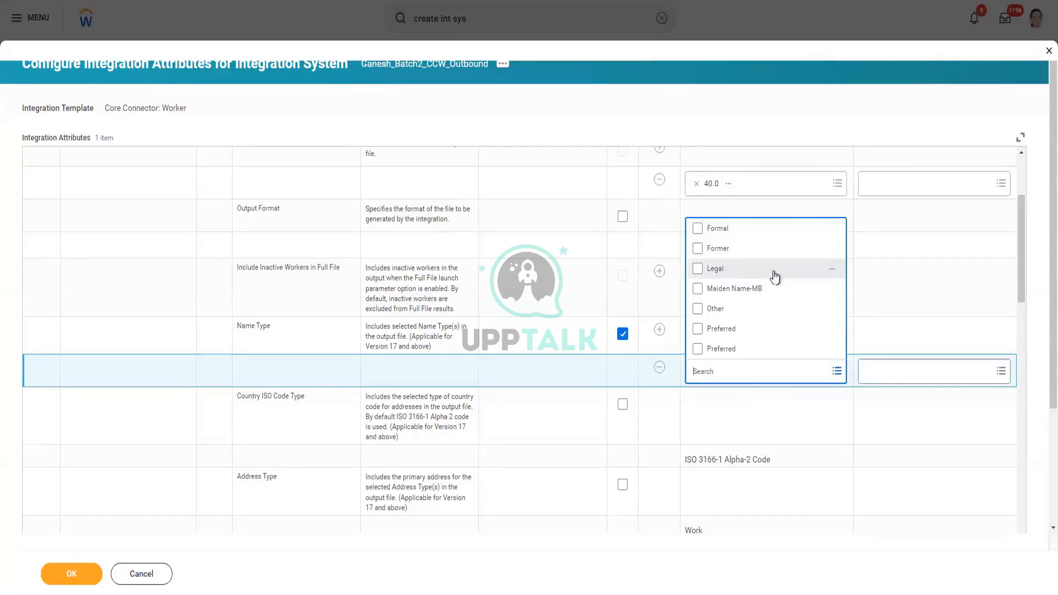
click(698, 331)
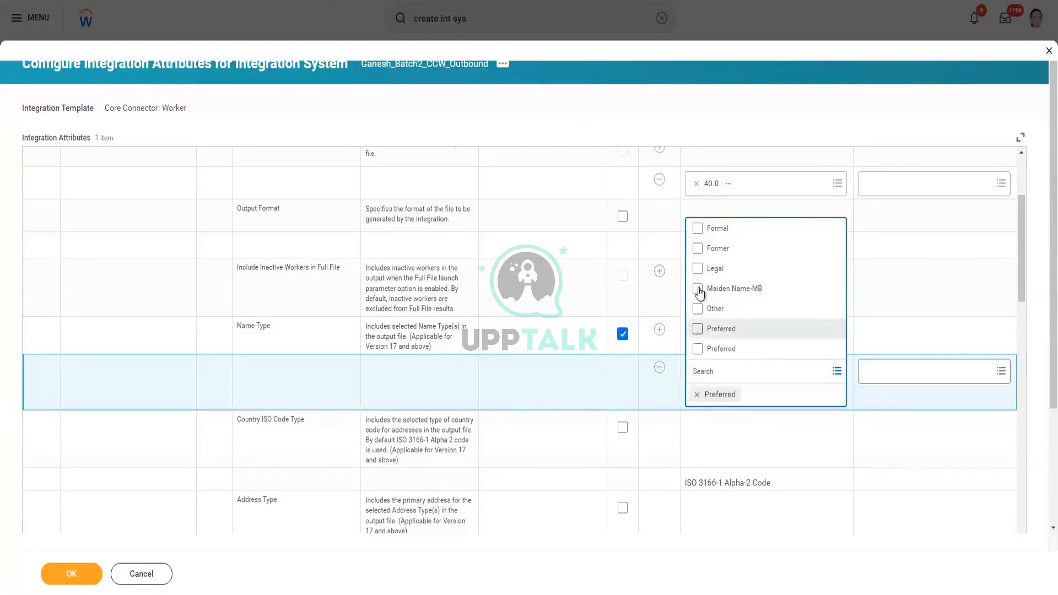
click(698, 269)
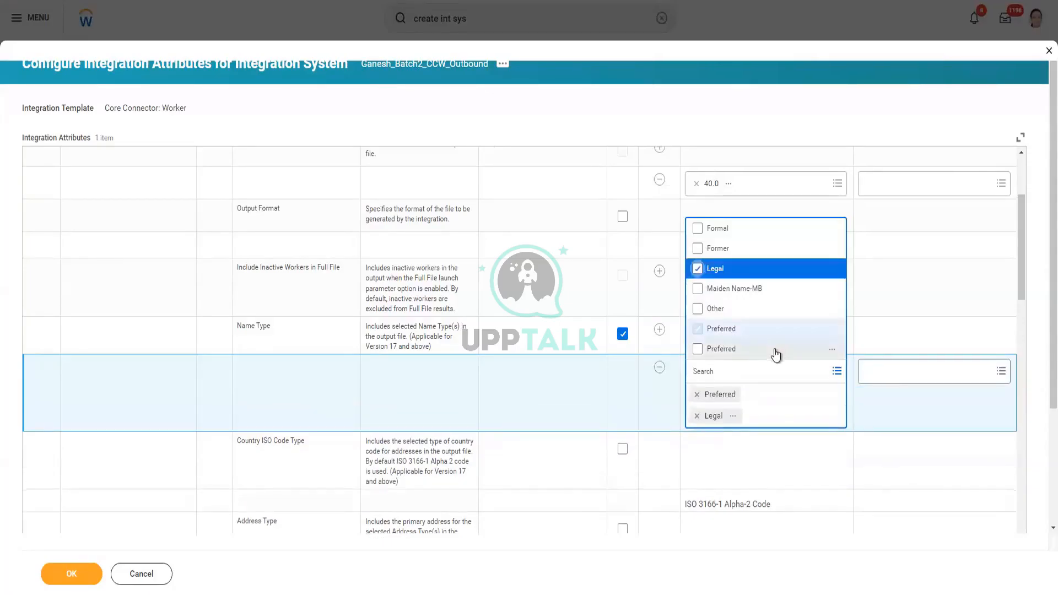
click(746, 109)
Override the default for the Address Type attribute and select Home and Work as its values.
scroll(596, 449, down, 2)
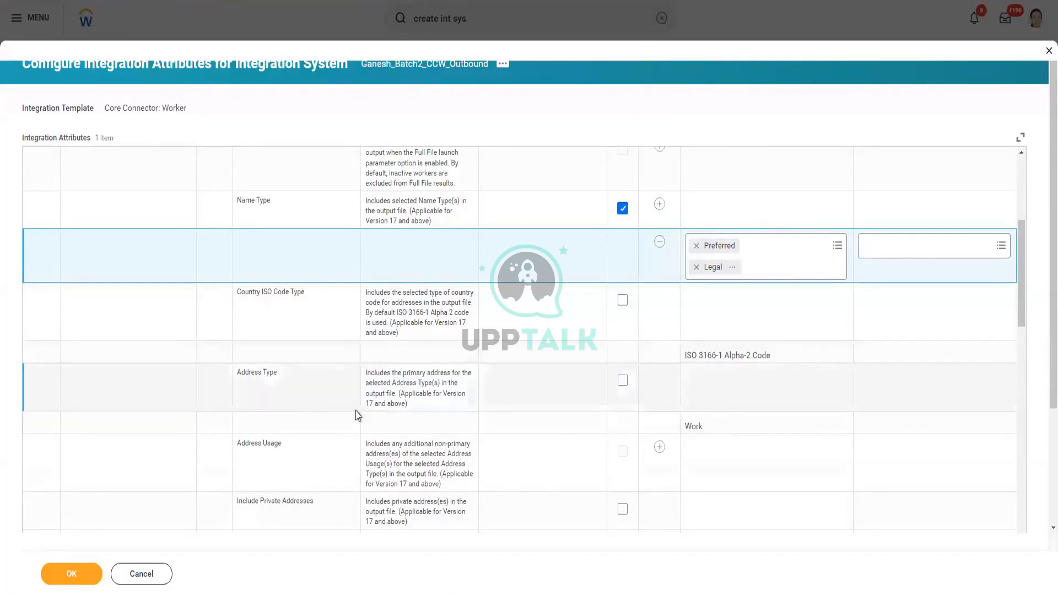
scroll(270, 347, down, 1)
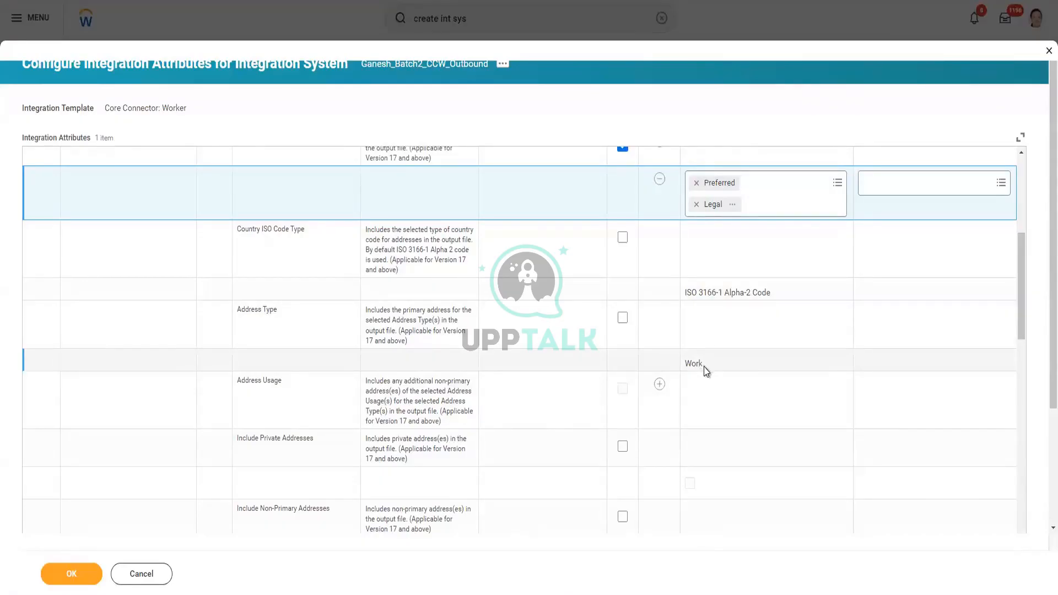
click(623, 319)
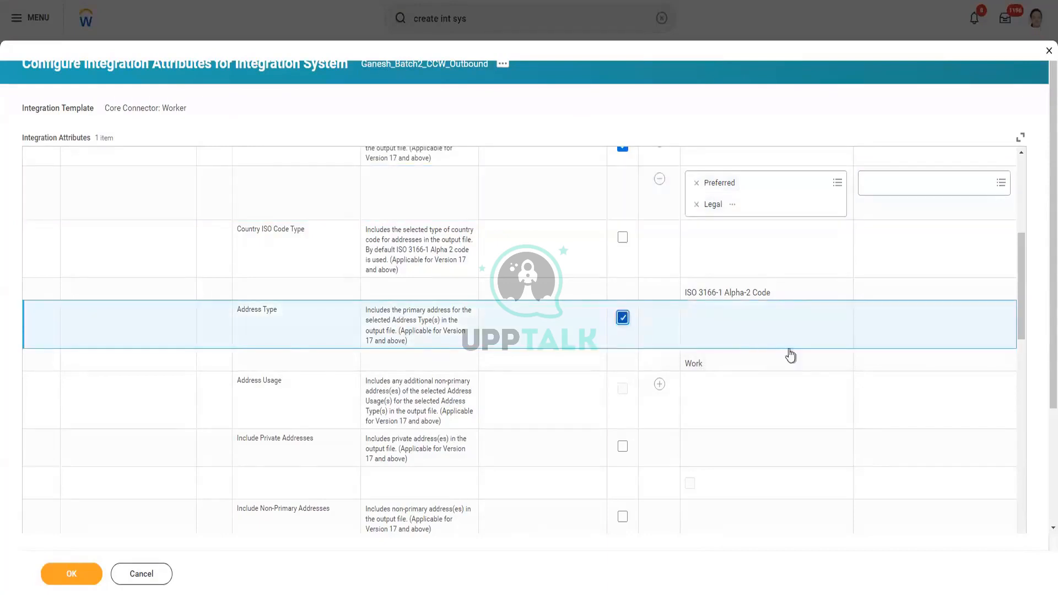
click(742, 351)
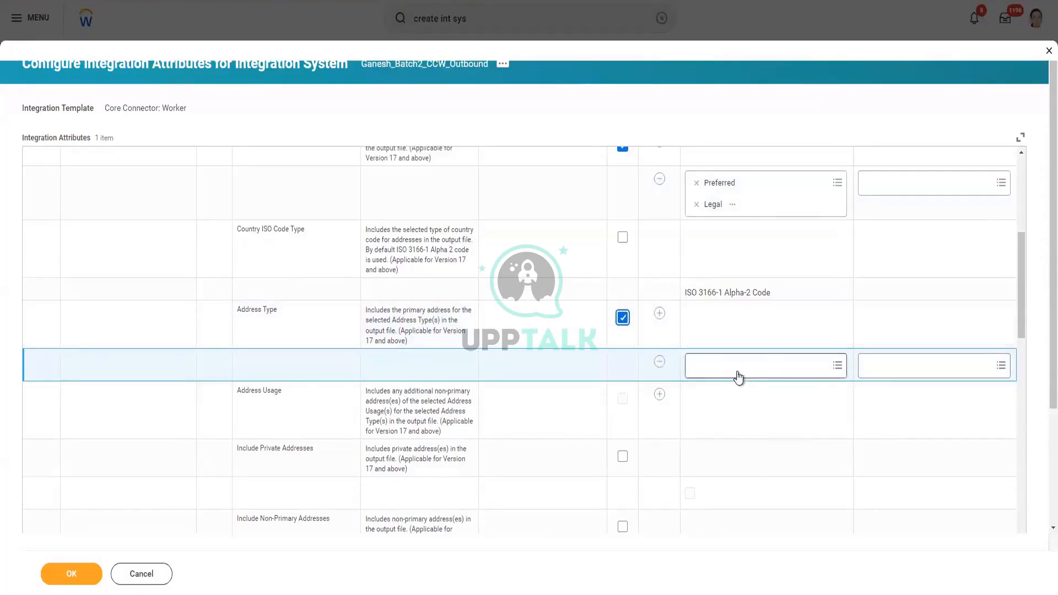
click(738, 376)
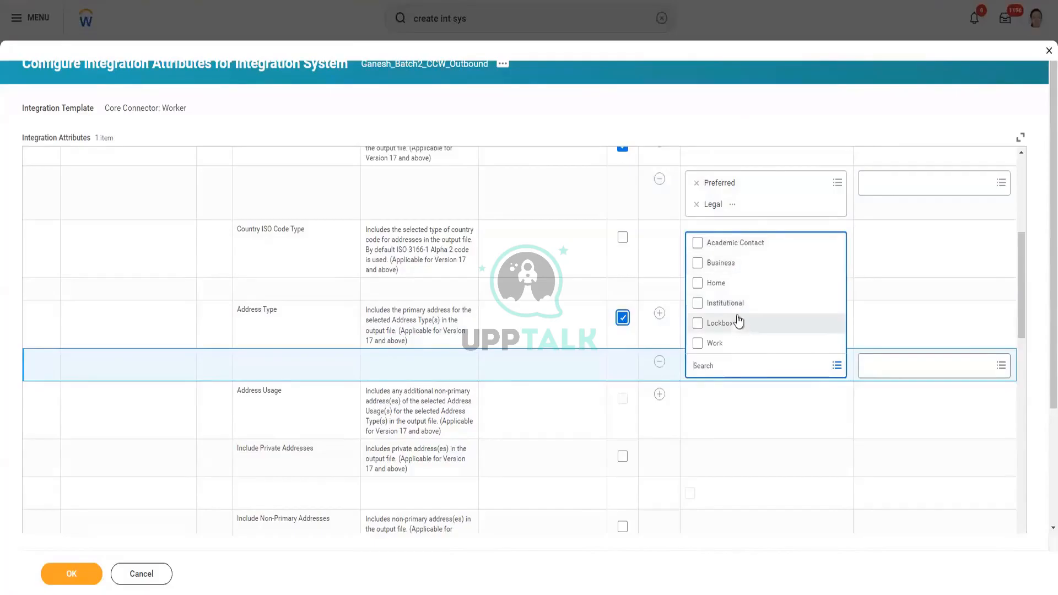
click(717, 284)
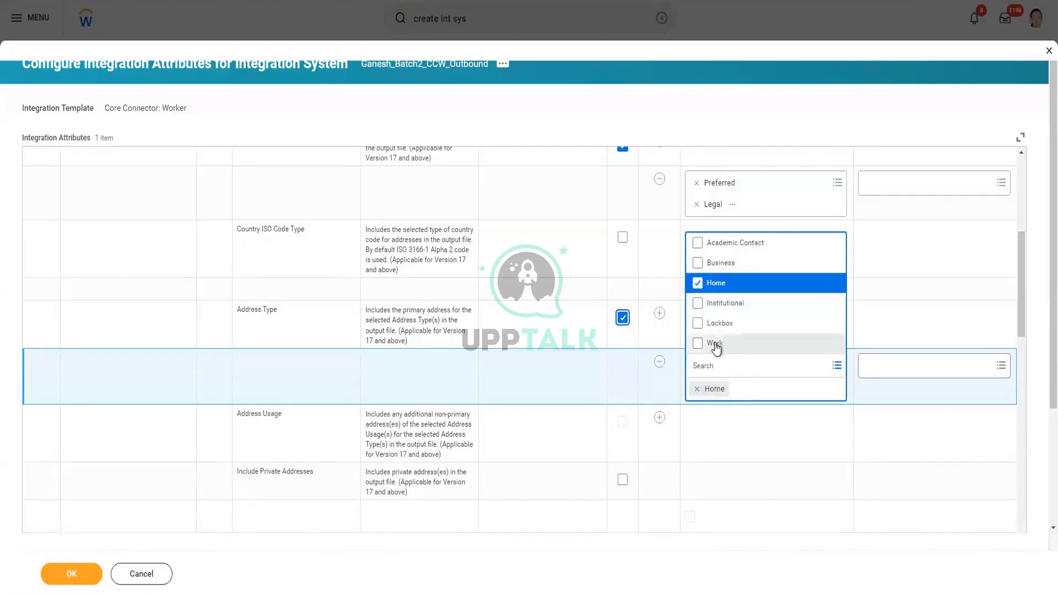
click(715, 344)
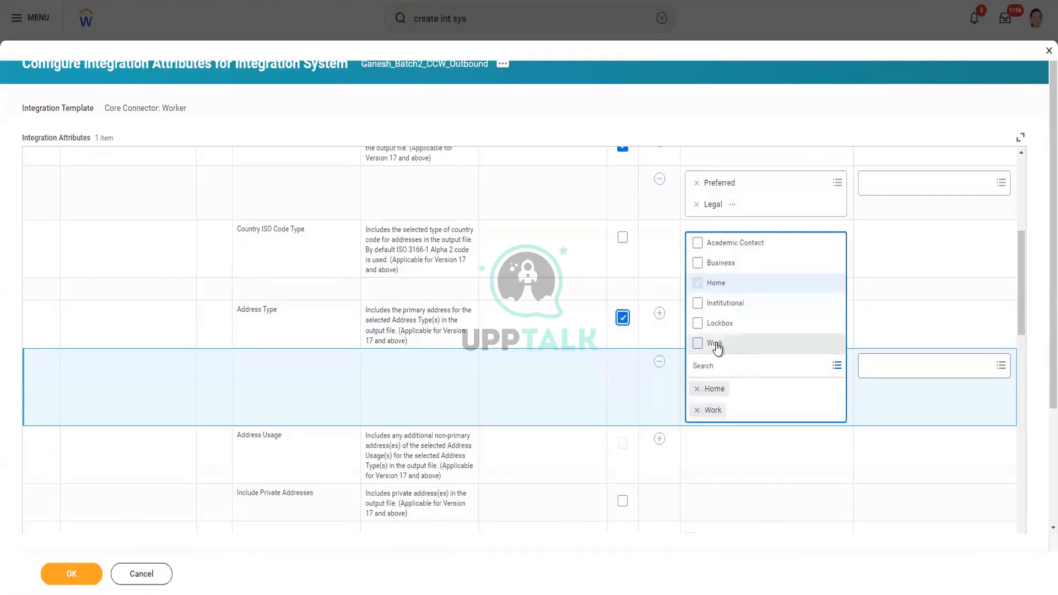
click(732, 117)
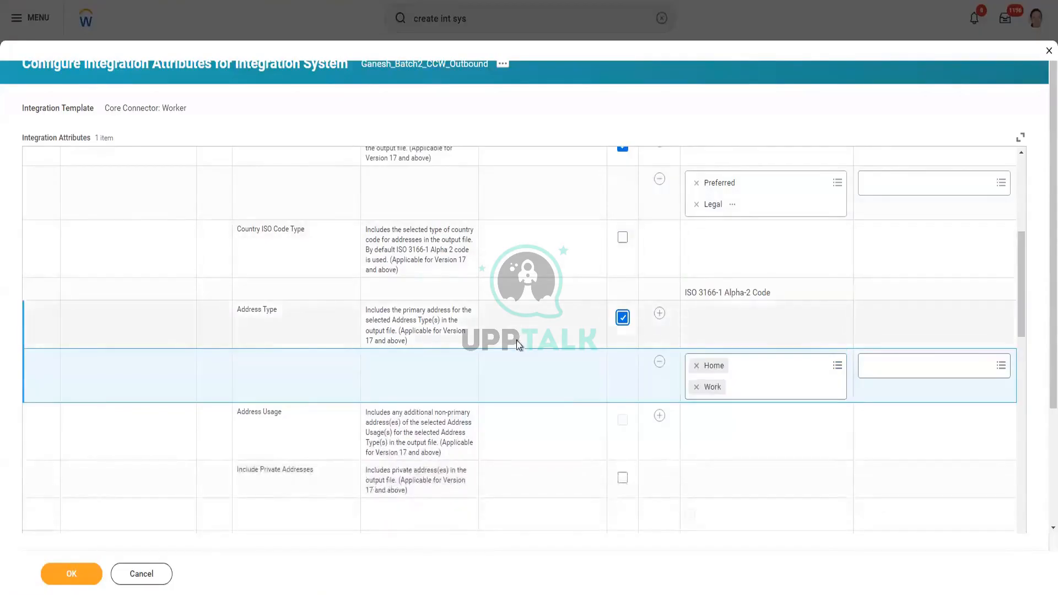
Examine the attributes from Address Usage through the phone, email and identification options to Required Field Validation and Include Address Field Descriptive Attributes.
scroll(473, 382, down, 3)
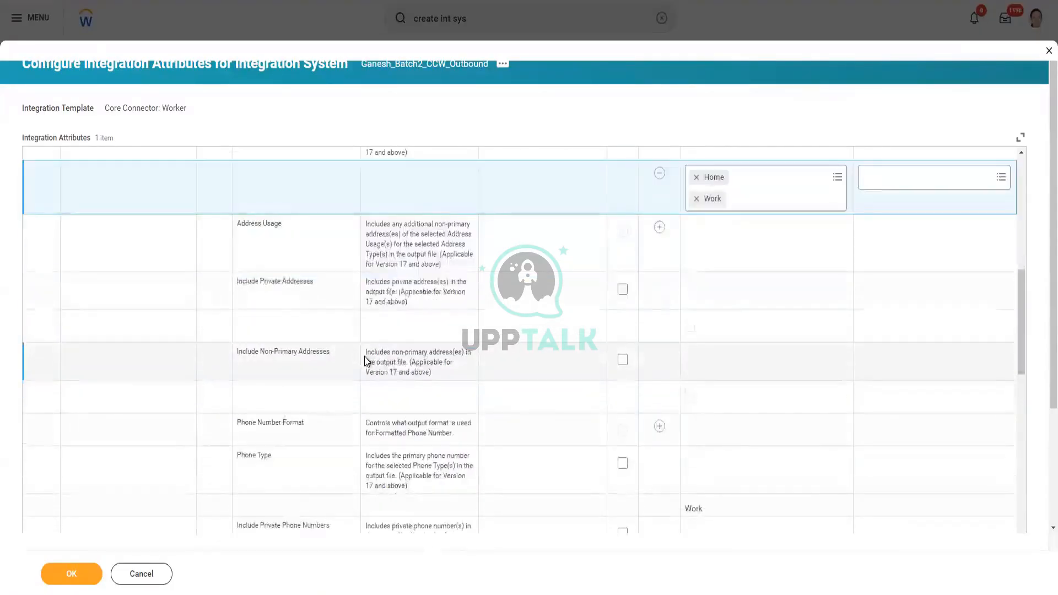
scroll(365, 356, up, 2)
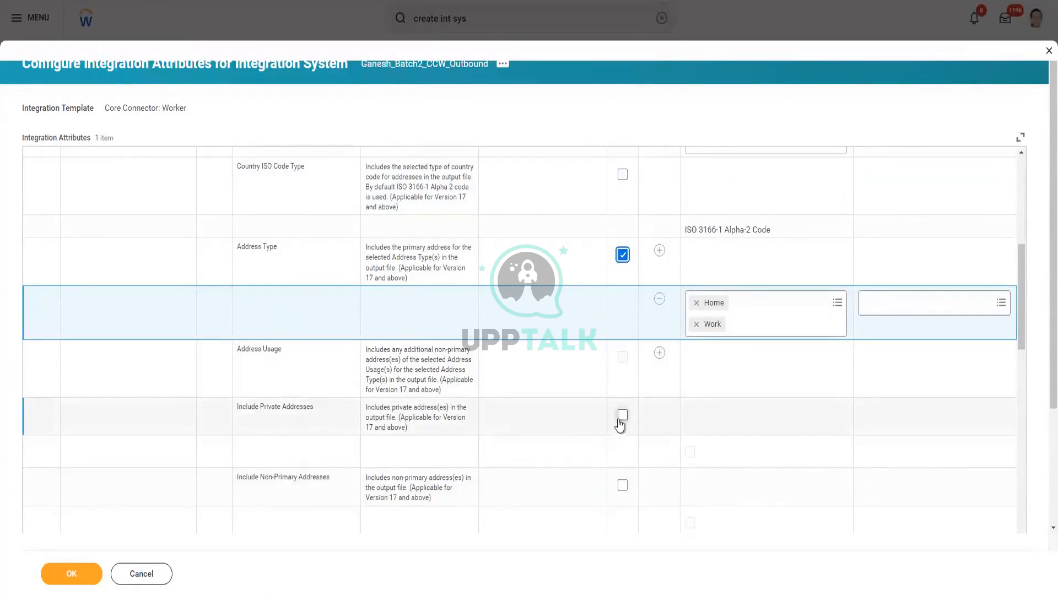
scroll(611, 422, down, 2)
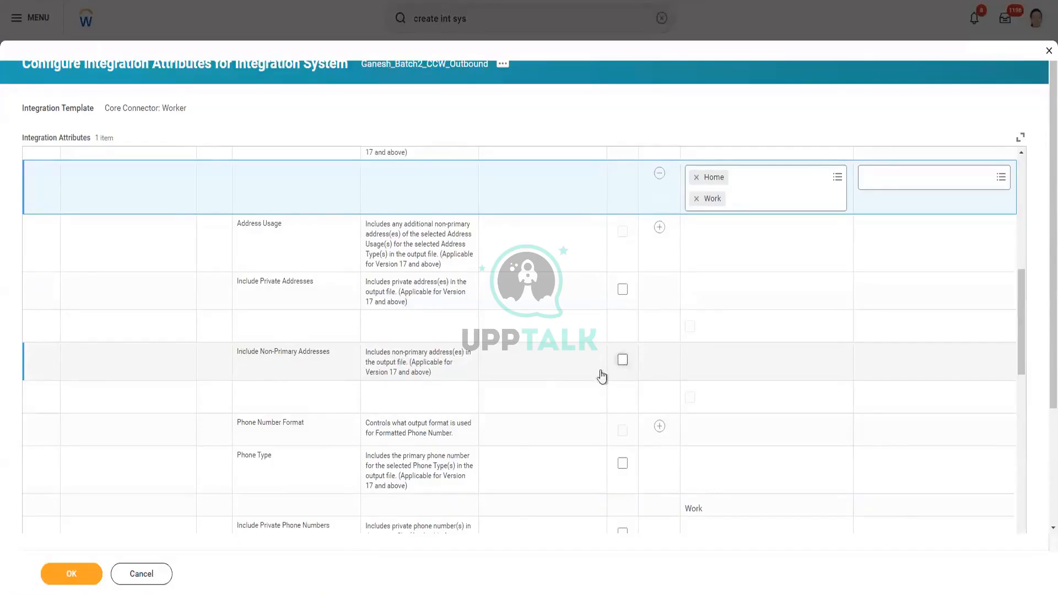
scroll(318, 391, down, 1)
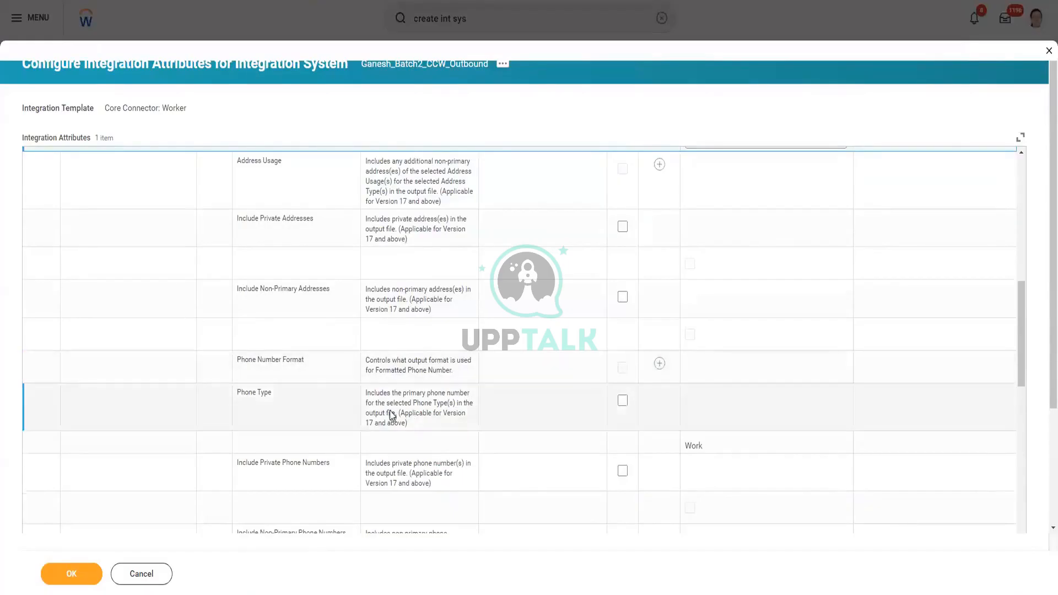
scroll(285, 389, down, 3)
scroll(286, 389, down, 6)
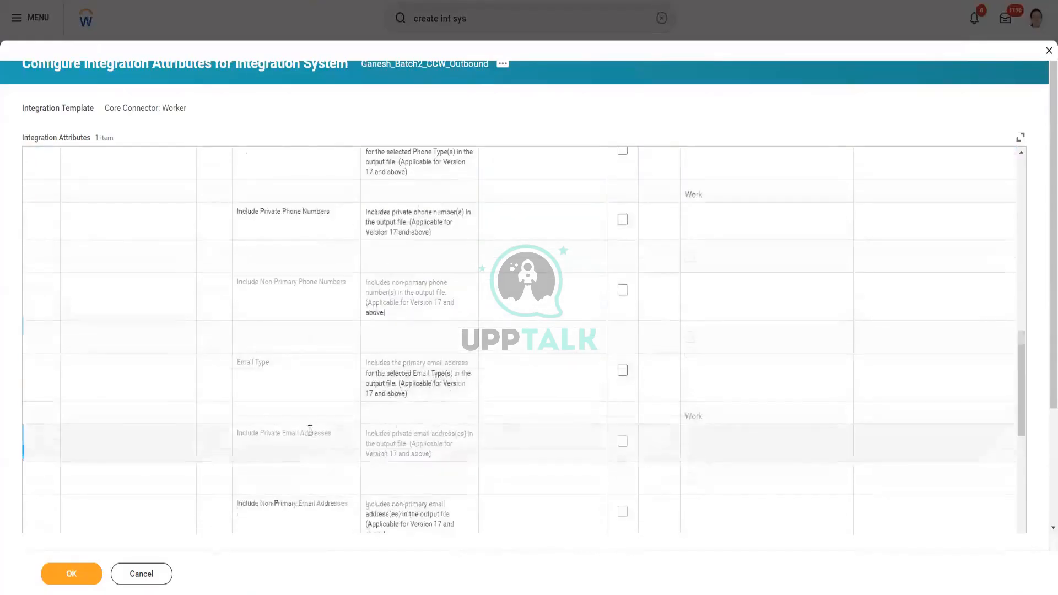
scroll(308, 388, down, 3)
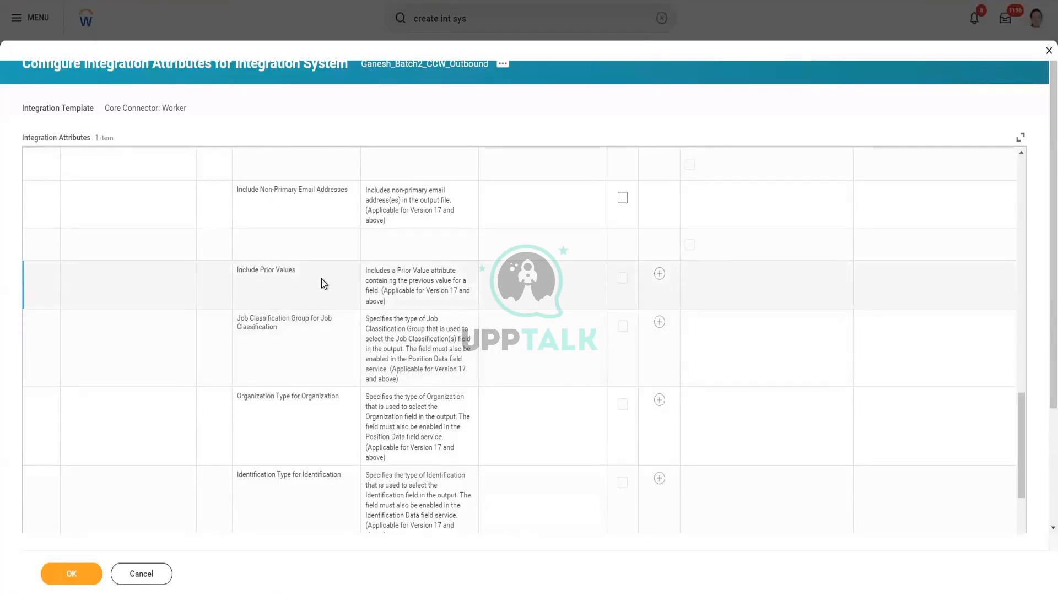
scroll(431, 335, down, 3)
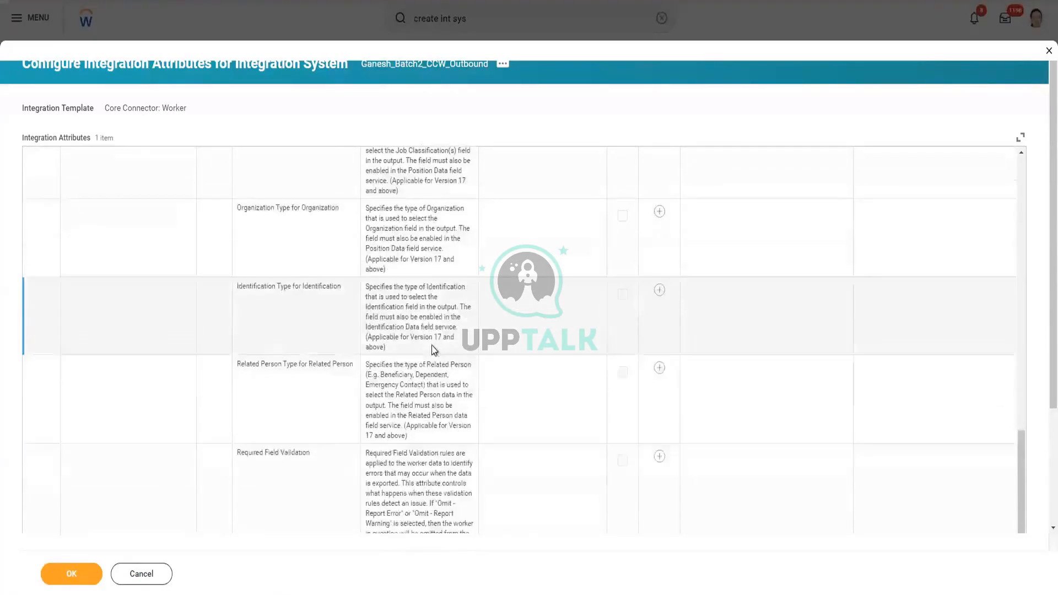
scroll(432, 349, down, 4)
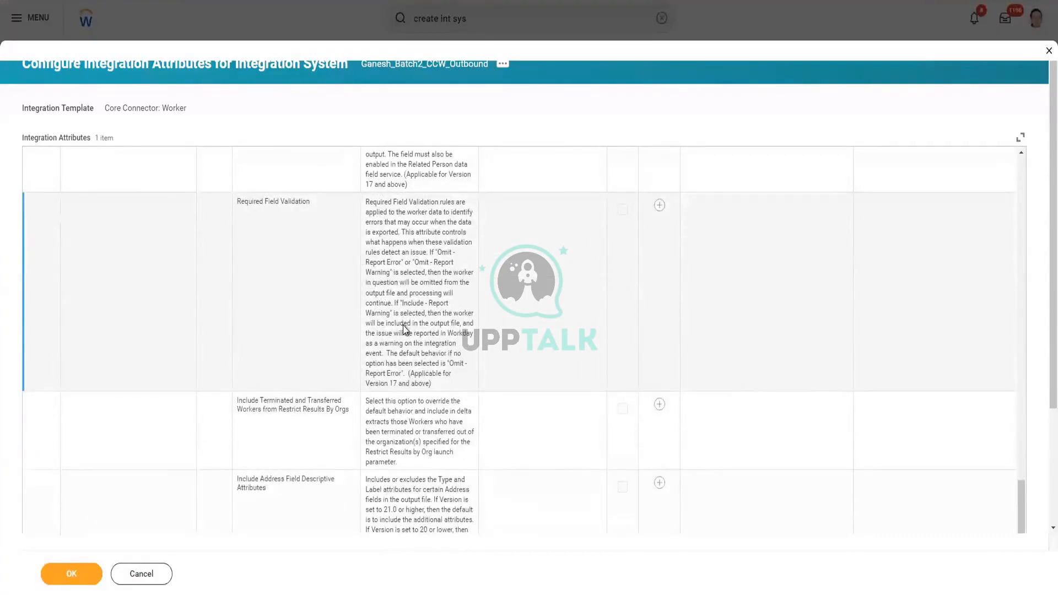
scroll(392, 282, up, 2)
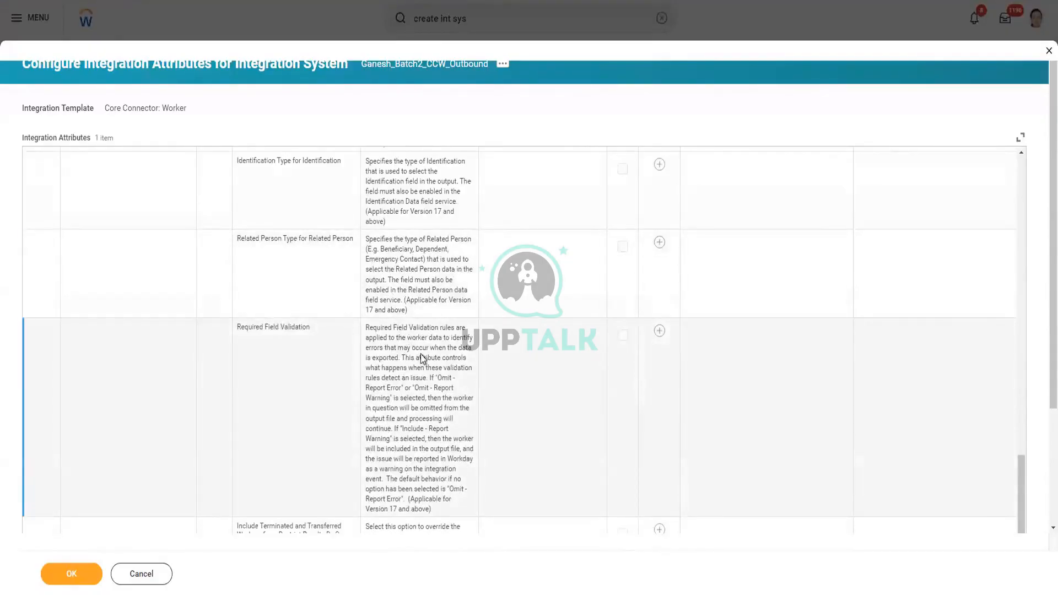
scroll(421, 410, down, 5)
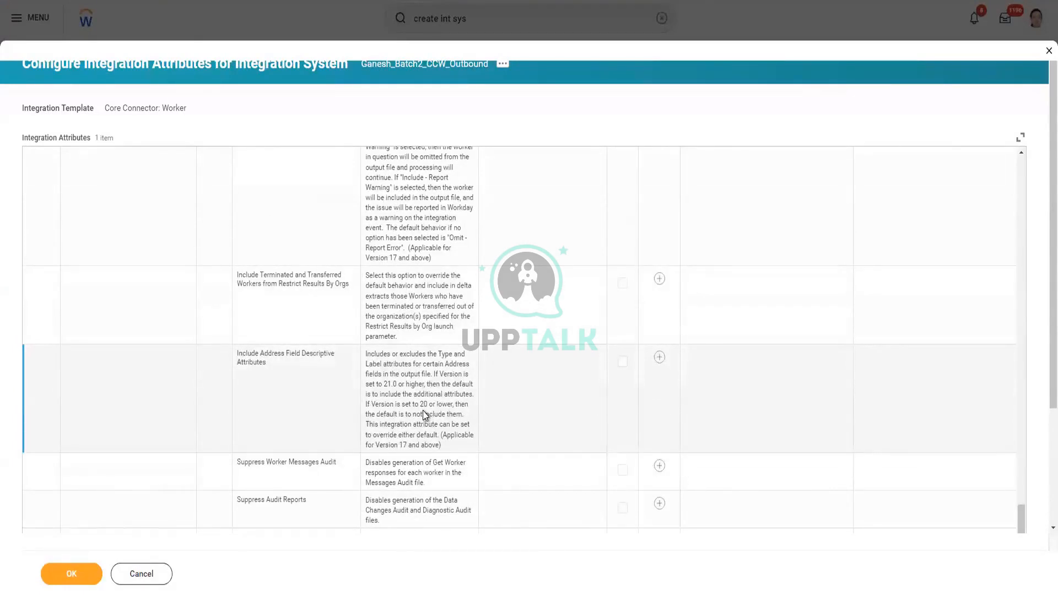
scroll(425, 414, up, 4)
scroll(421, 409, down, 1)
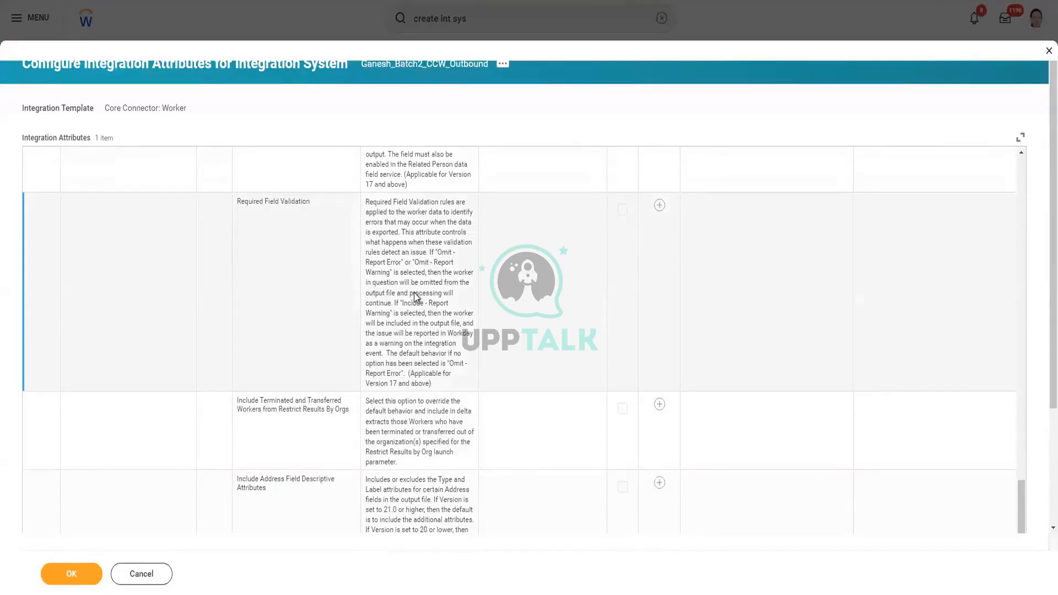
Review the Name, Address and Phone Type attributes again, and examine the remaining ones through Suppress Warning Messages on Calculated Field Exceptions.
scroll(410, 289, up, 5)
scroll(415, 298, up, 10)
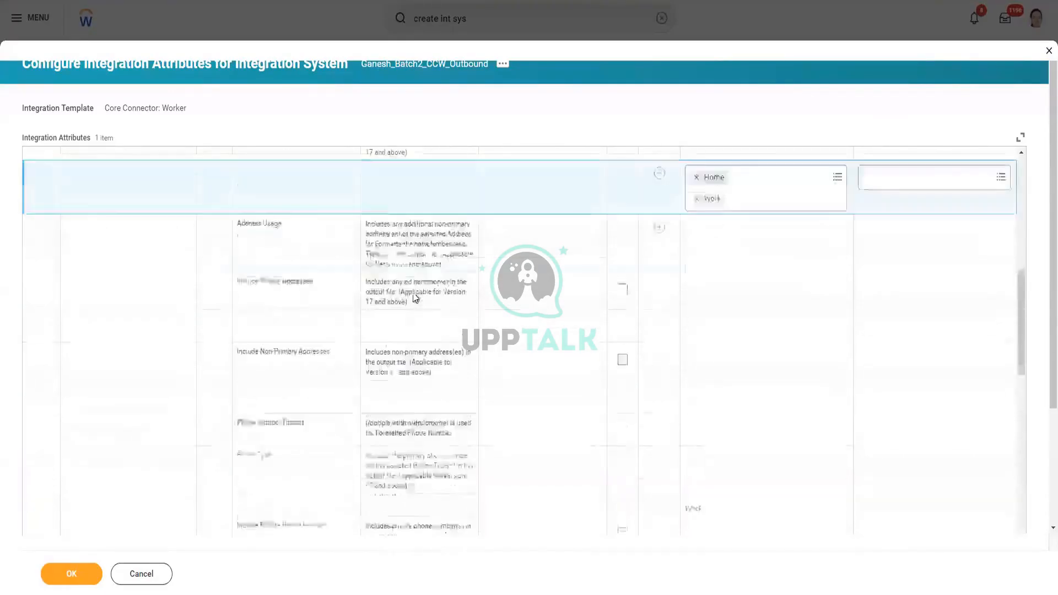
scroll(518, 267, up, 3)
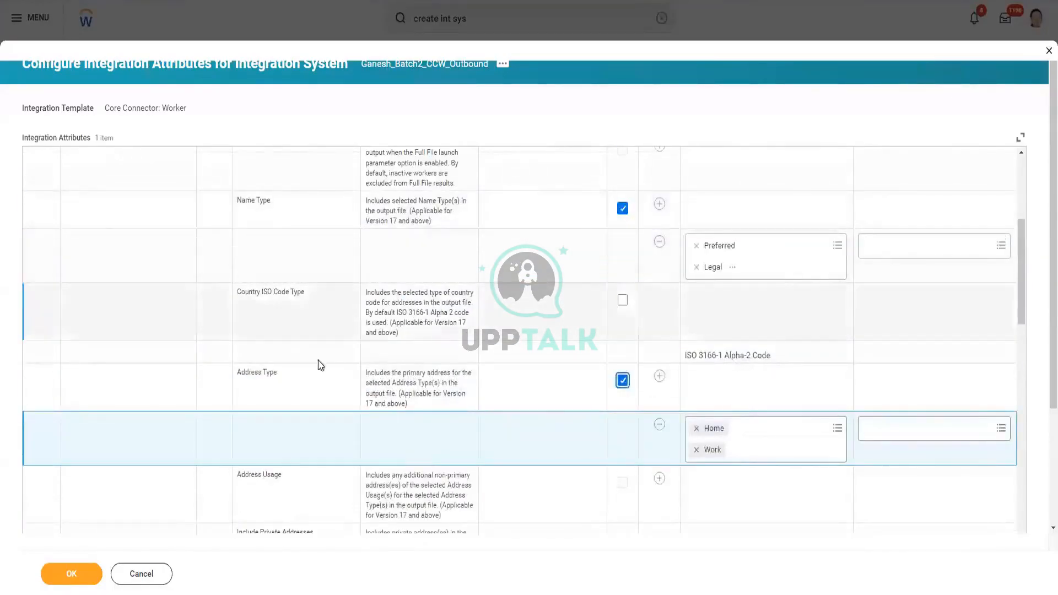
scroll(467, 390, down, 3)
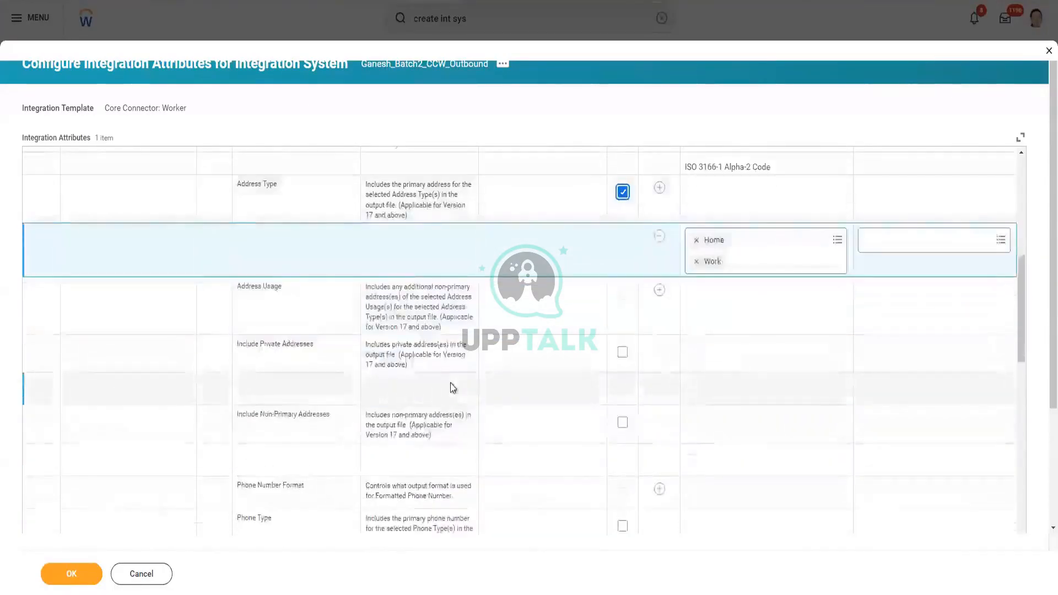
scroll(449, 388, down, 3)
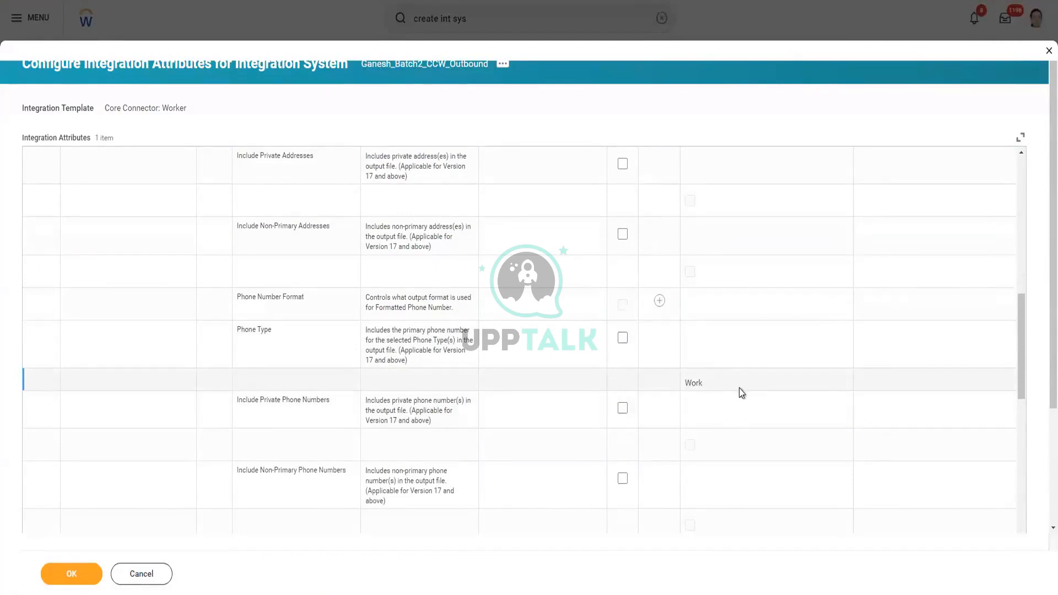
scroll(739, 388, down, 10)
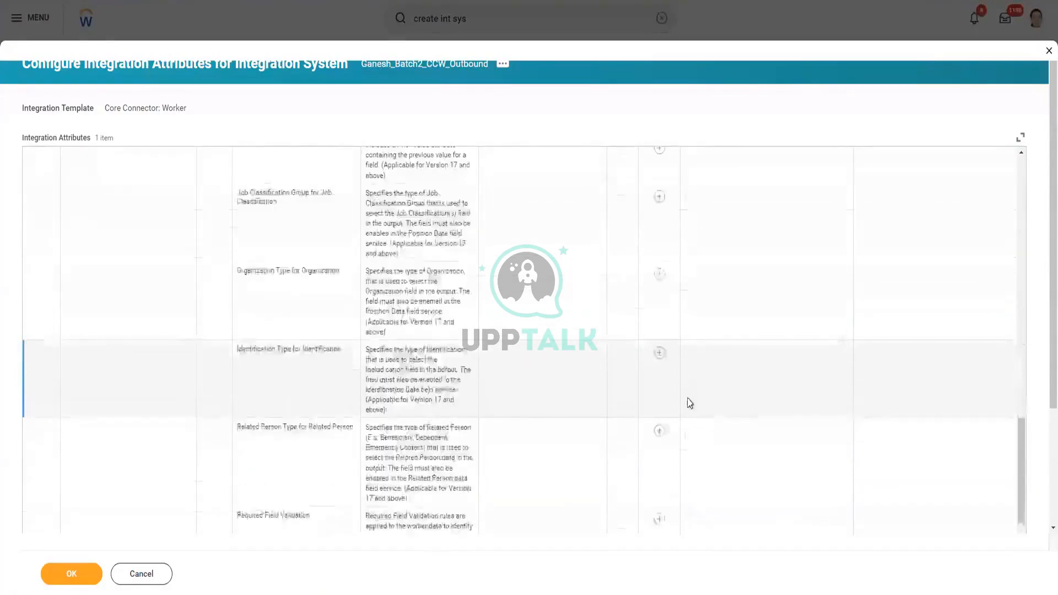
scroll(689, 403, down, 10)
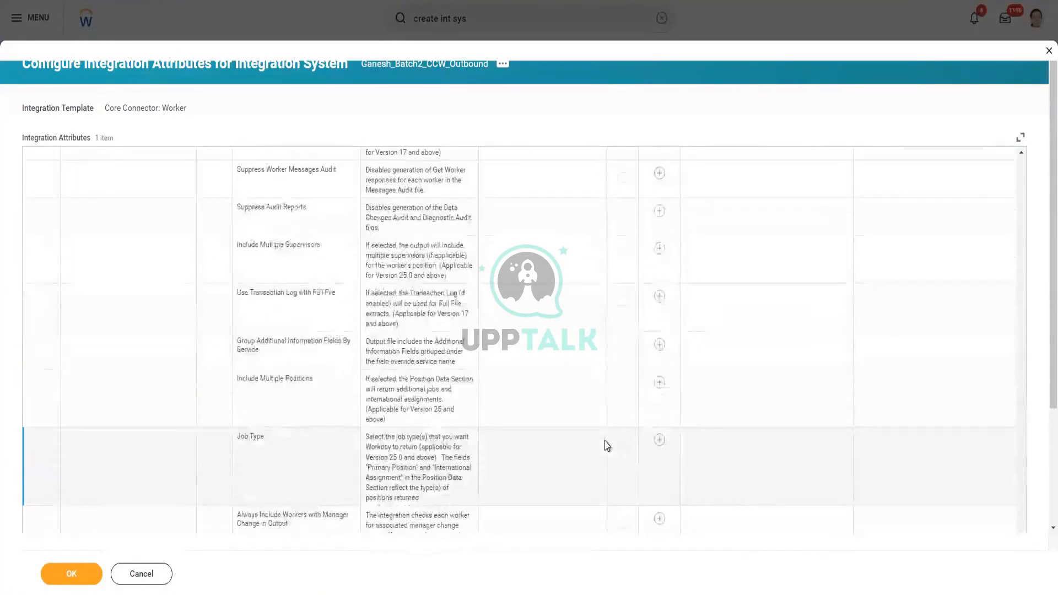
scroll(605, 444, up, 3)
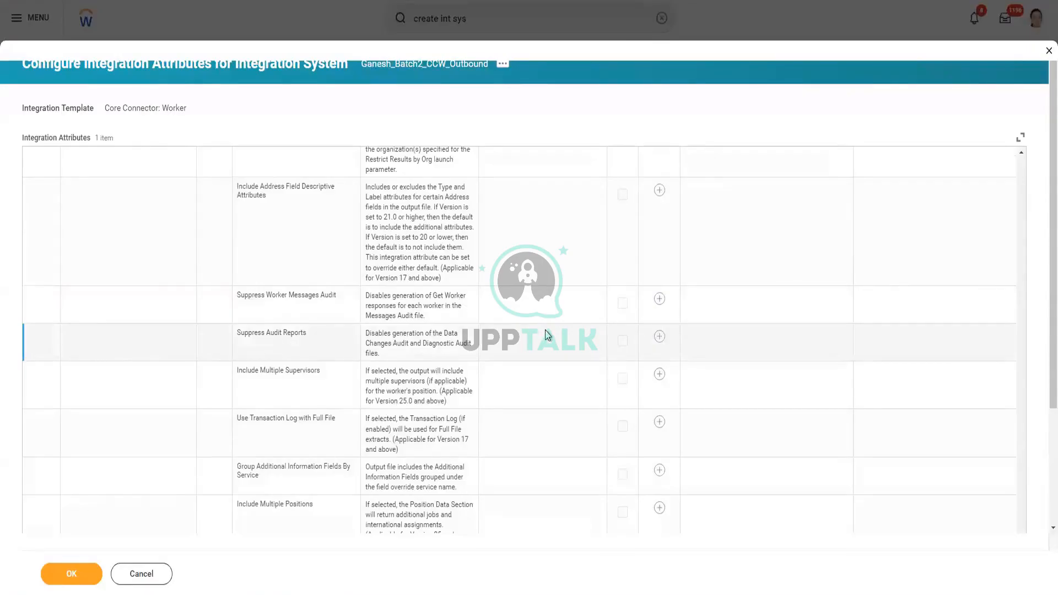
scroll(542, 330, down, 3)
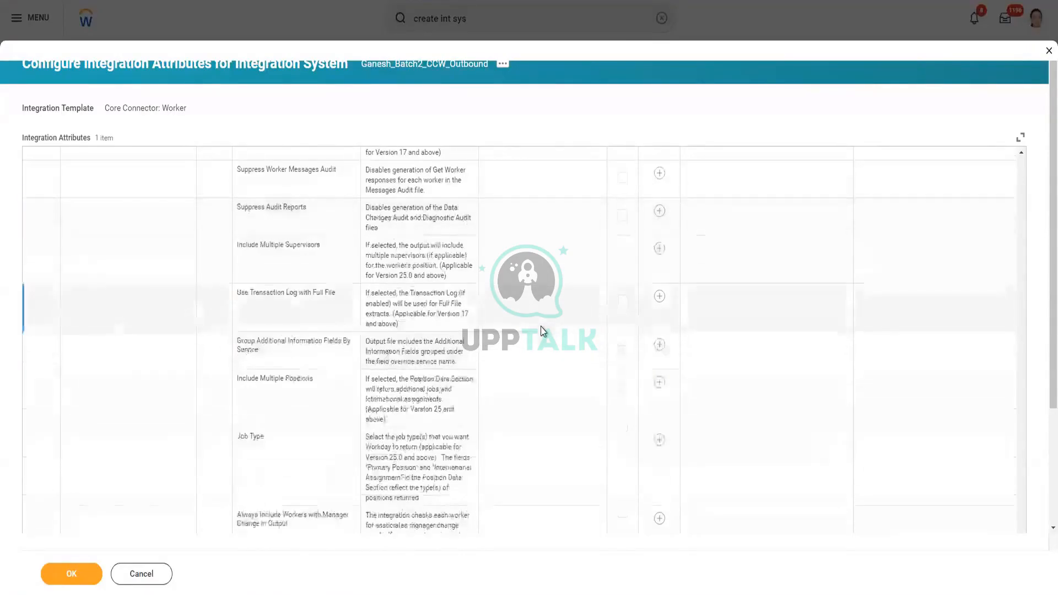
scroll(546, 336, down, 3)
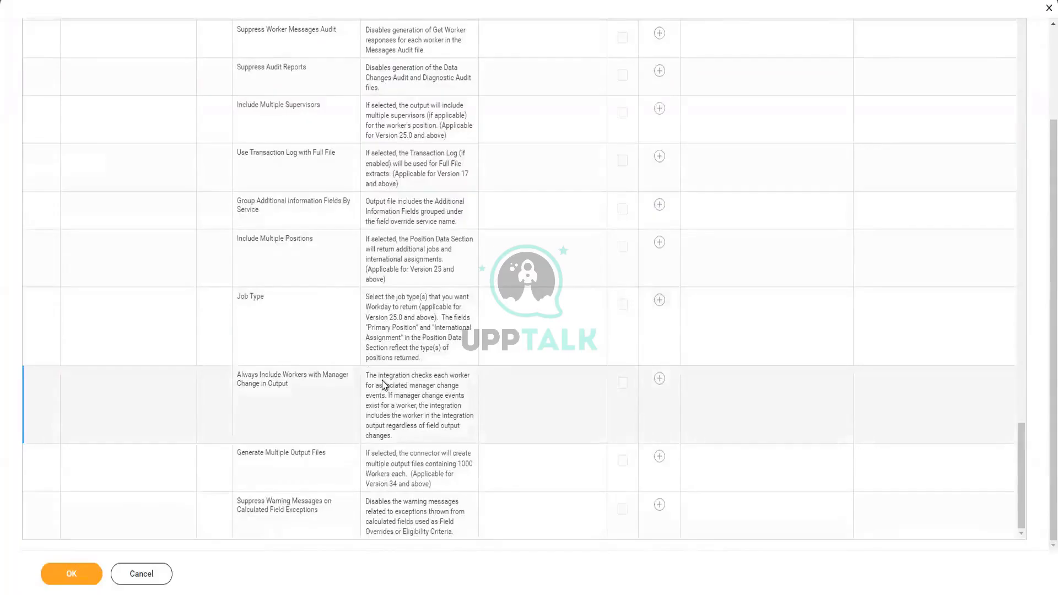
scroll(382, 380, up, 9)
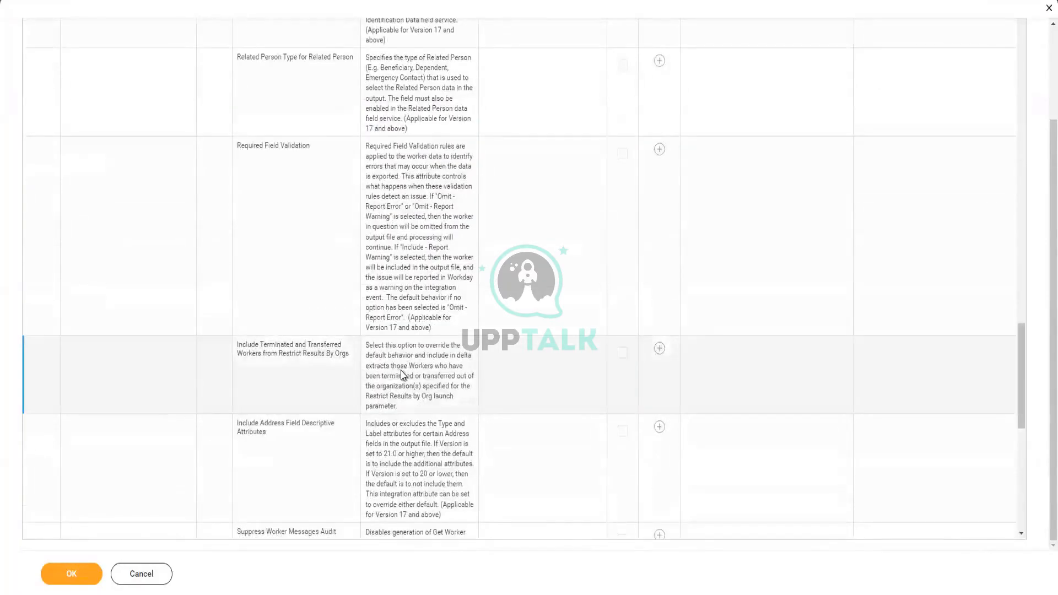
Review the attributes from Related Person Type back up to the private phone and email options, and save the integration attribute configuration.
scroll(510, 404, up, 3)
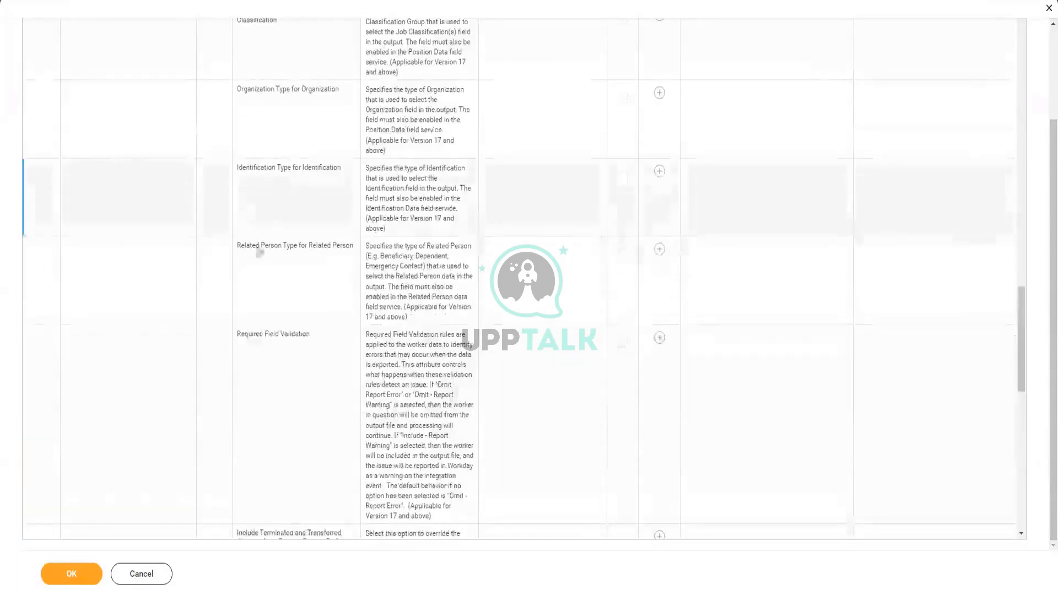
scroll(259, 253, up, 1)
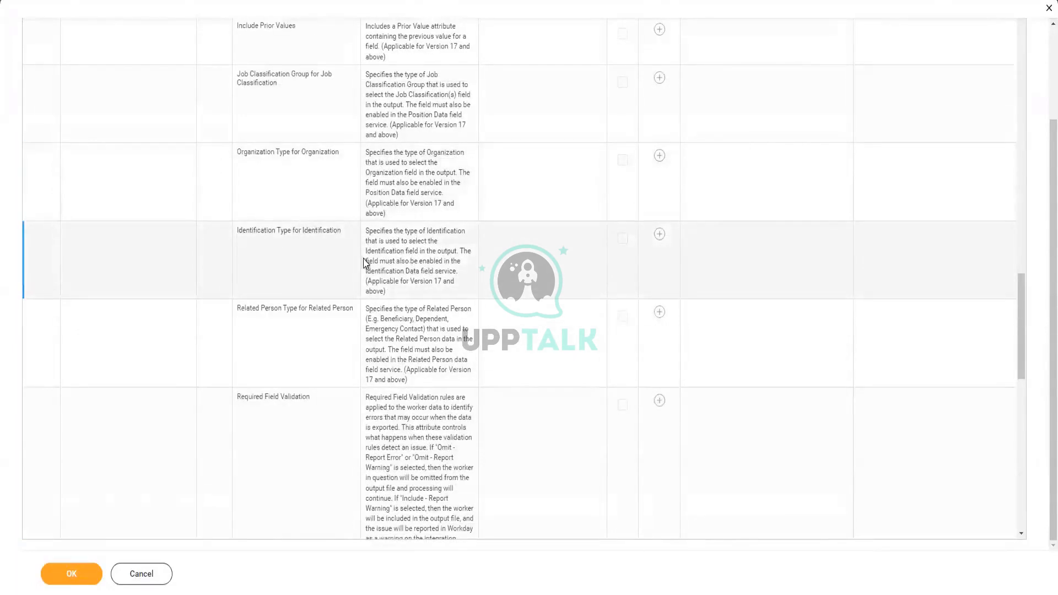
scroll(481, 317, up, 6)
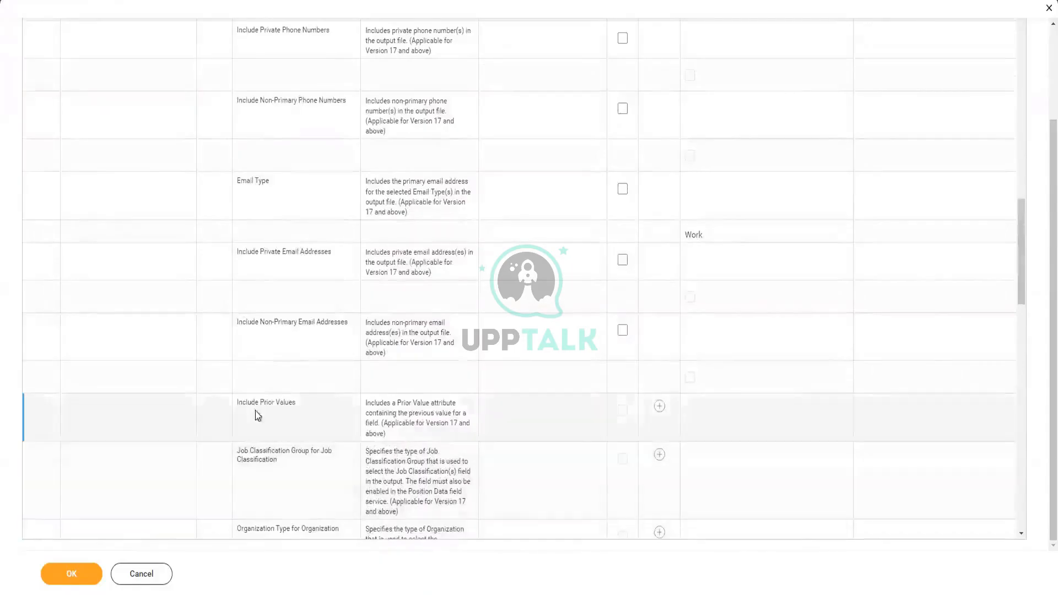
click(78, 575)
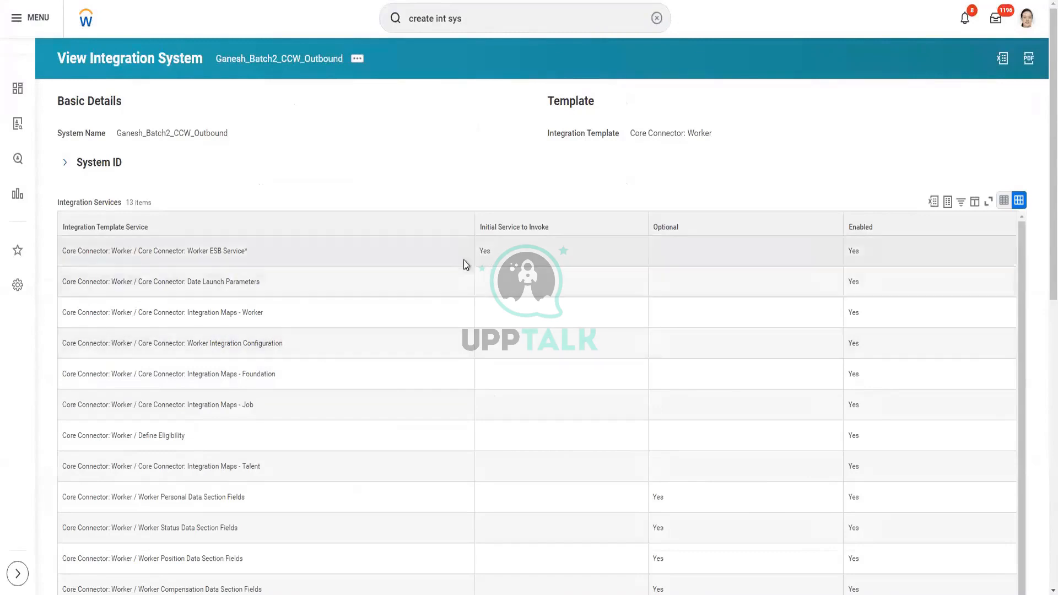
Review the integration services enabled for the outbound Core Connector: Worker system.
scroll(386, 248, down, 3)
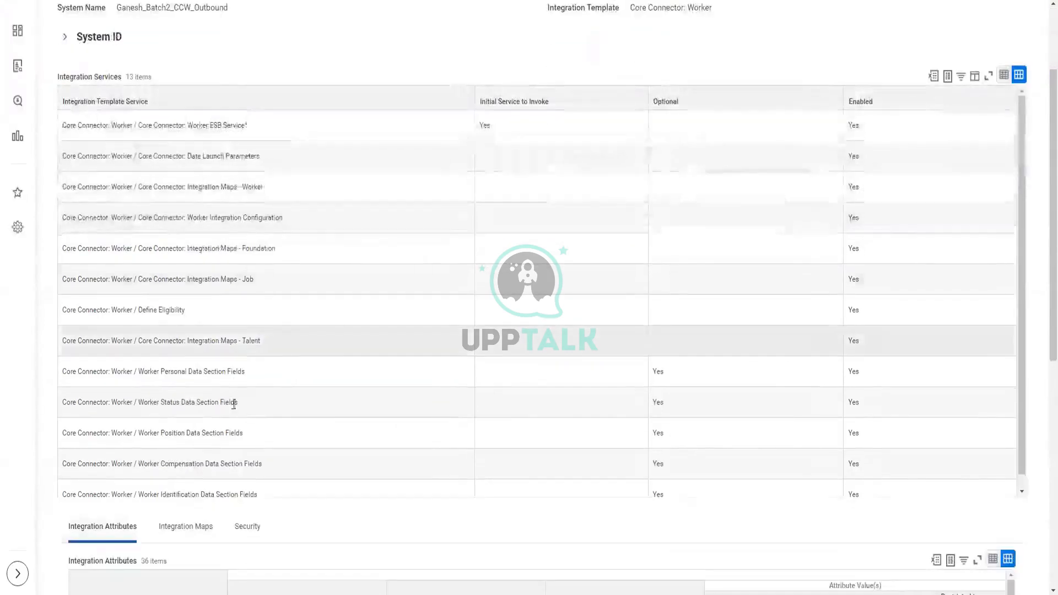
scroll(364, 395, down, 1)
scroll(218, 374, down, 1)
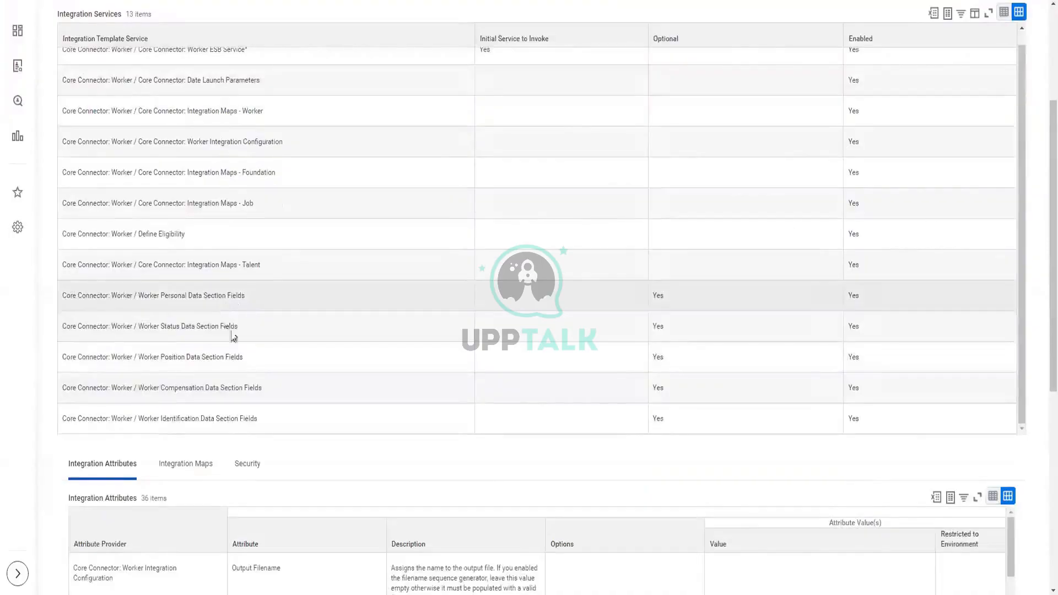
scroll(447, 315, up, 2)
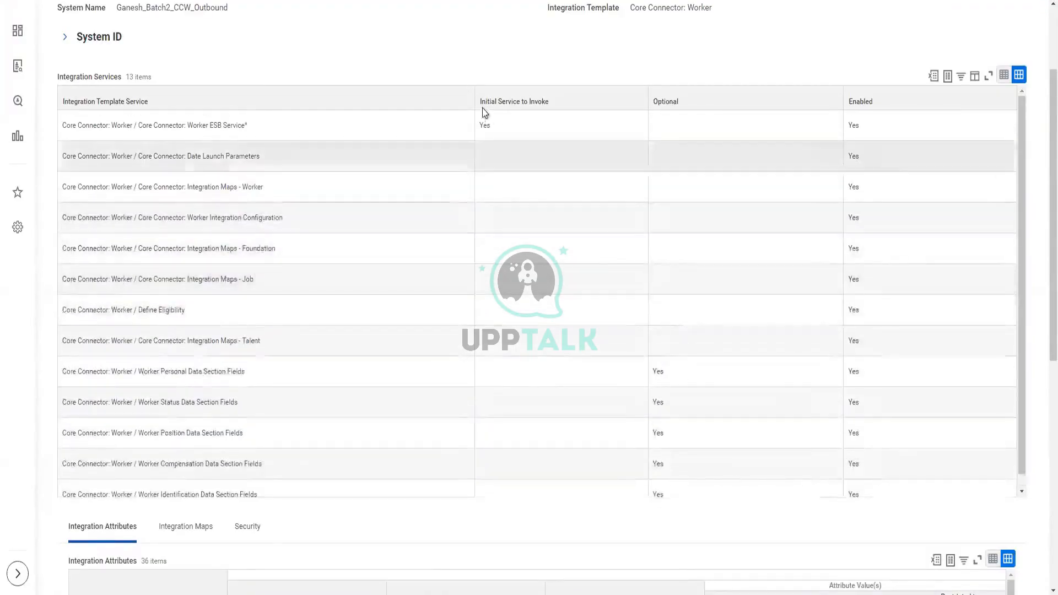
scroll(501, 71, up, 4)
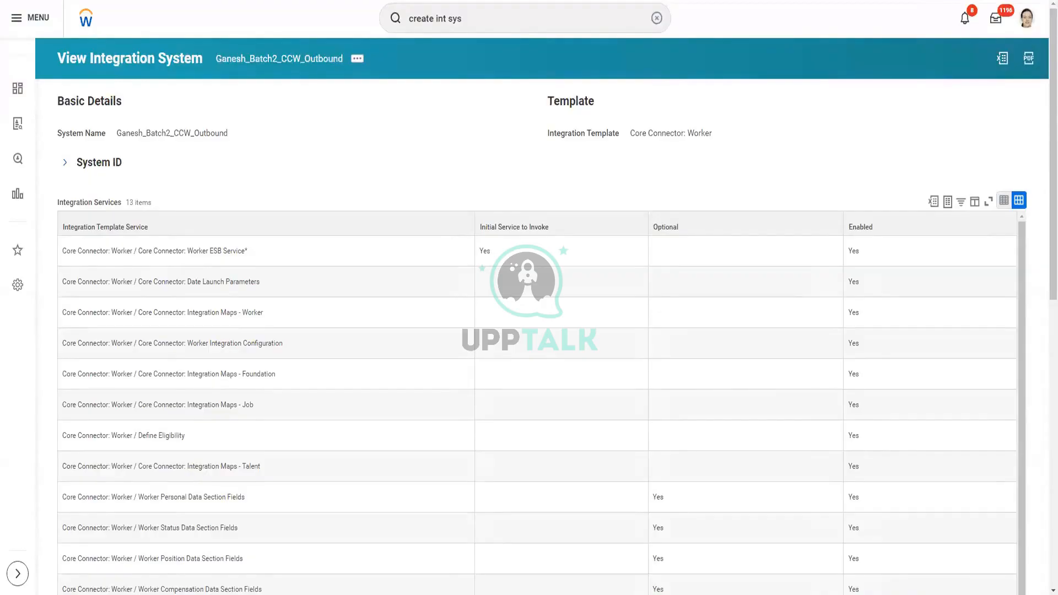
Switch to the text notes and add the line "- Configure Integration Field Attributes" below the Configure Integration Attributes line.
key(alt+Tab)
text(- o)
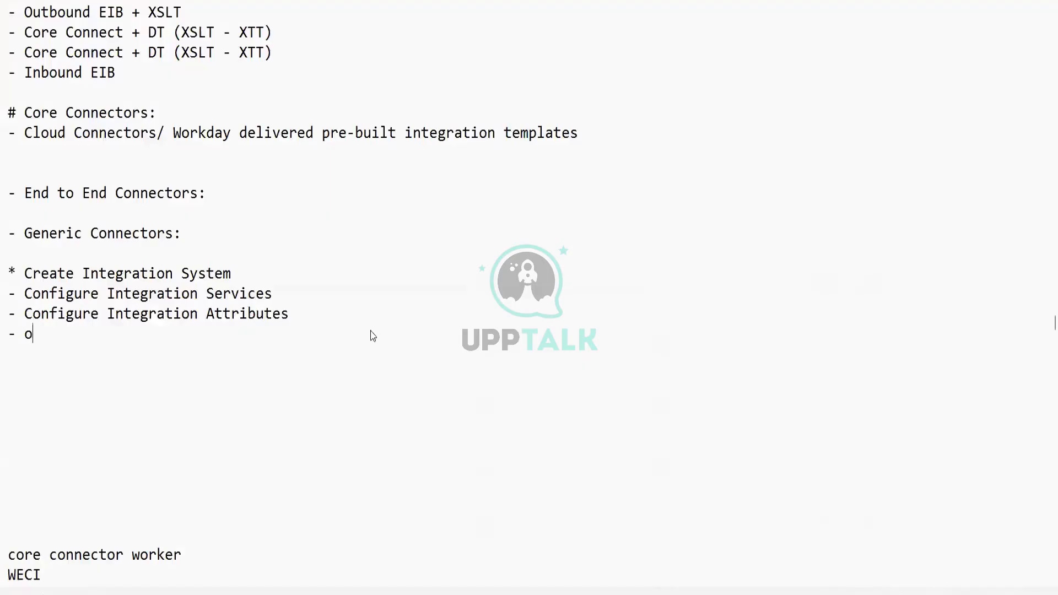
key(BackSpace)
text(Configure Integration)
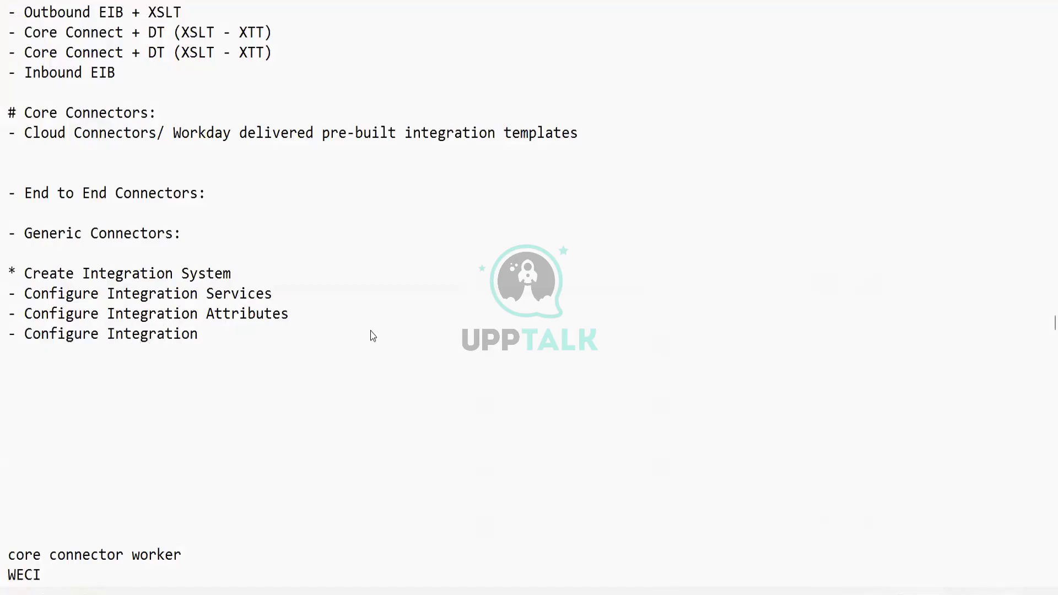
text( Field Attributes)
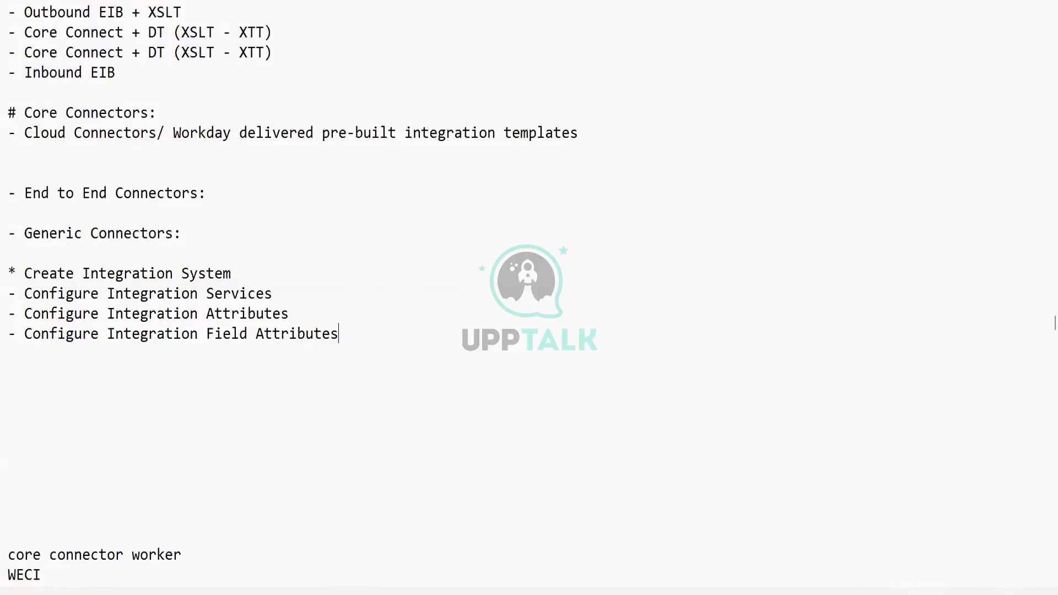
Switch back to Workday, confirm the integration attributes, and open Configure Integration Field Attributes for the outbound integration system.
key(alt+Tab)
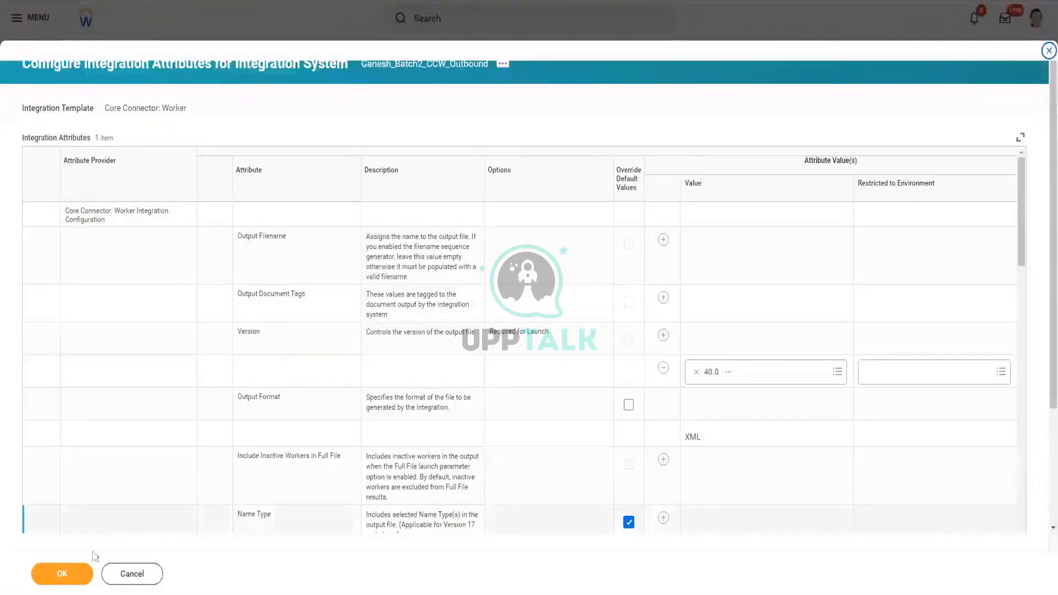
click(74, 573)
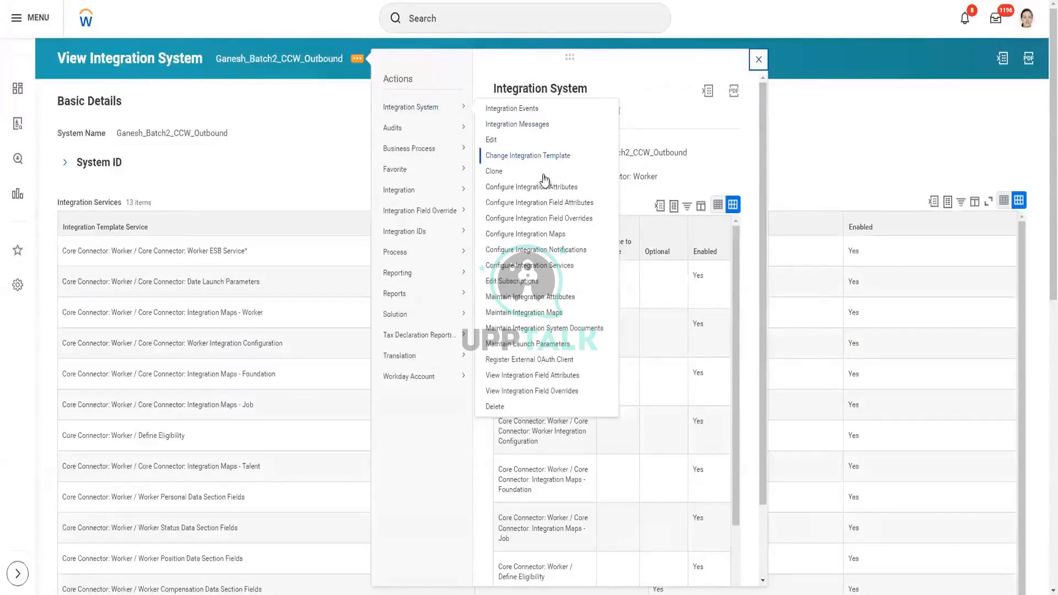
click(552, 204)
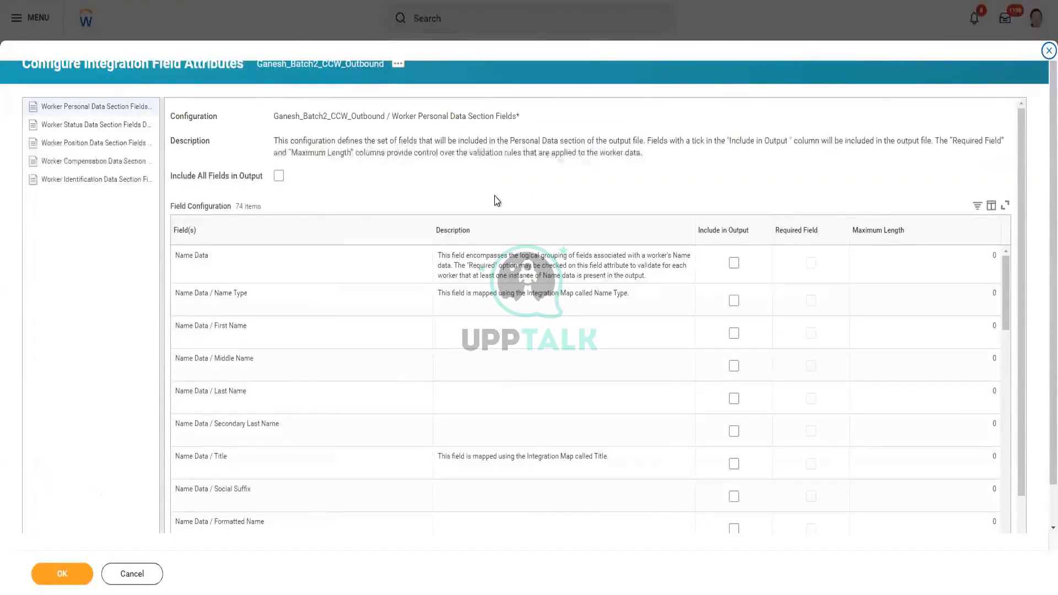
Examine the Name Data fields of the Worker Personal Data section and dismiss the two report notifications.
scroll(348, 215, down, 5)
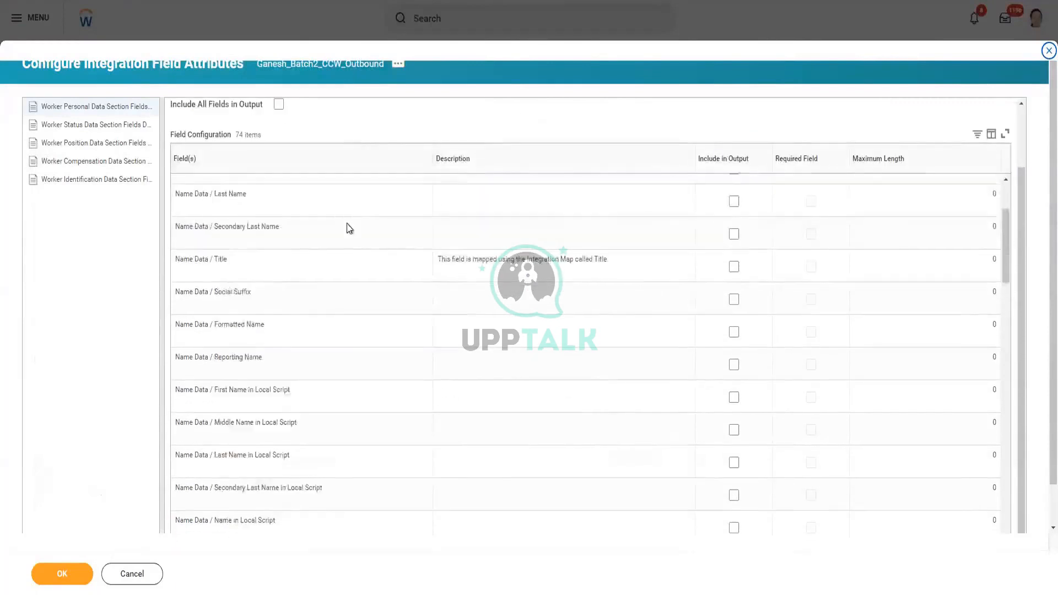
scroll(346, 223, down, 2)
scroll(1039, 472, down, 1)
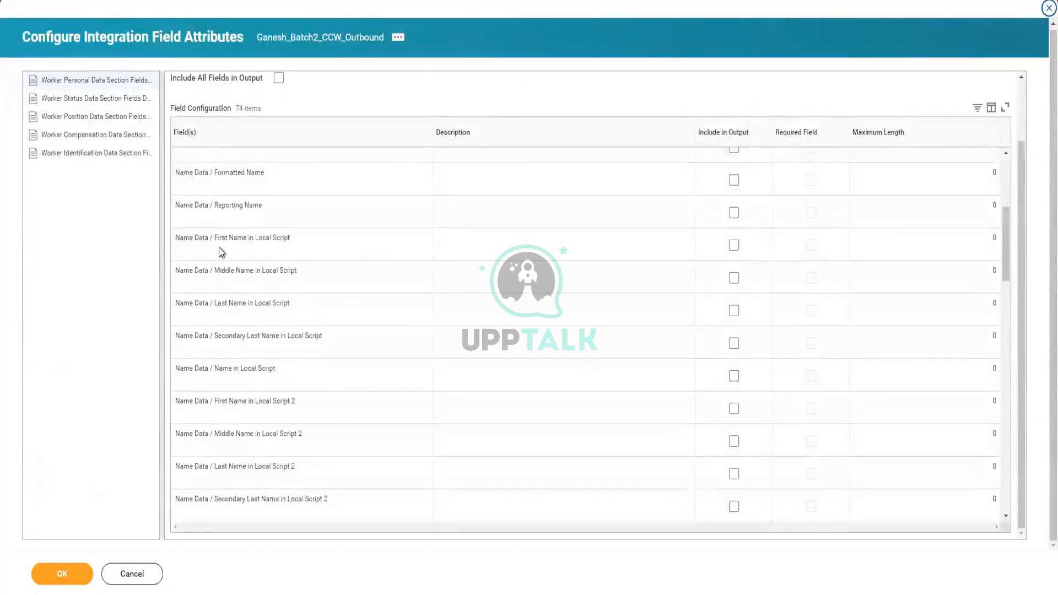
scroll(221, 252, up, 2)
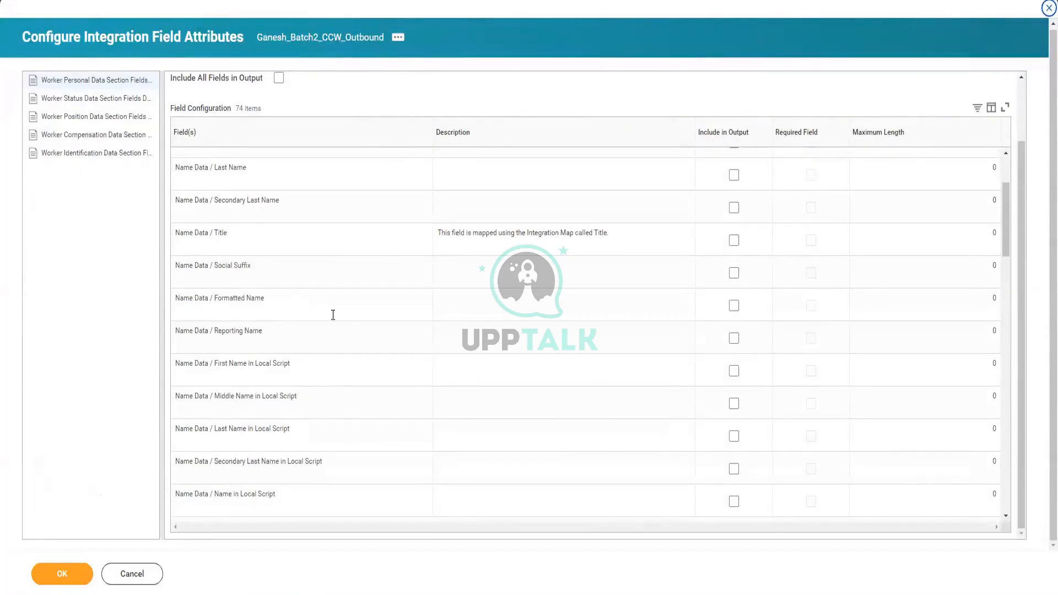
scroll(350, 316, up, 2)
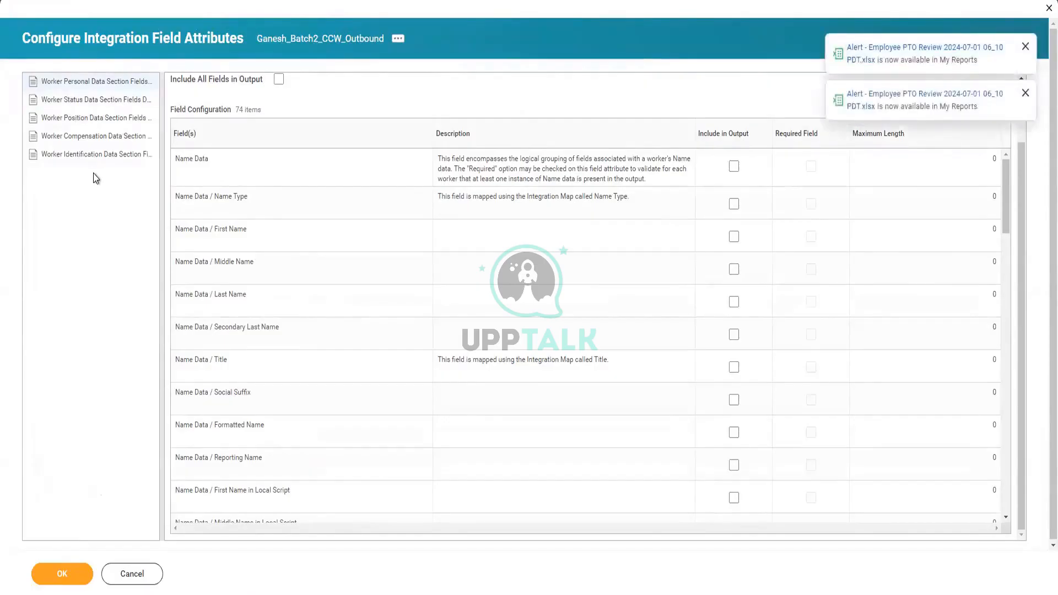
click(1025, 93)
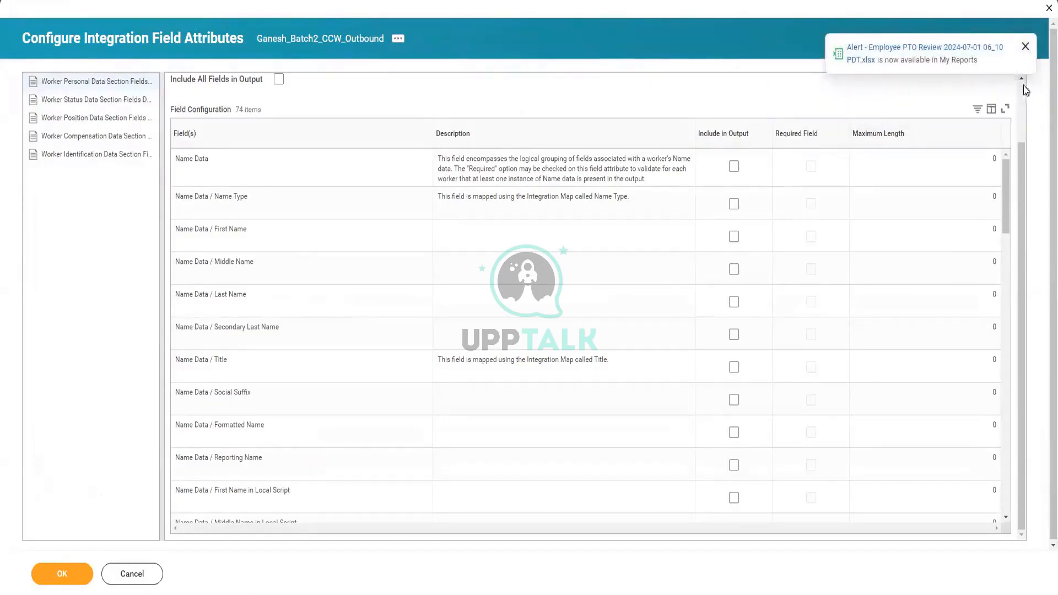
click(1025, 46)
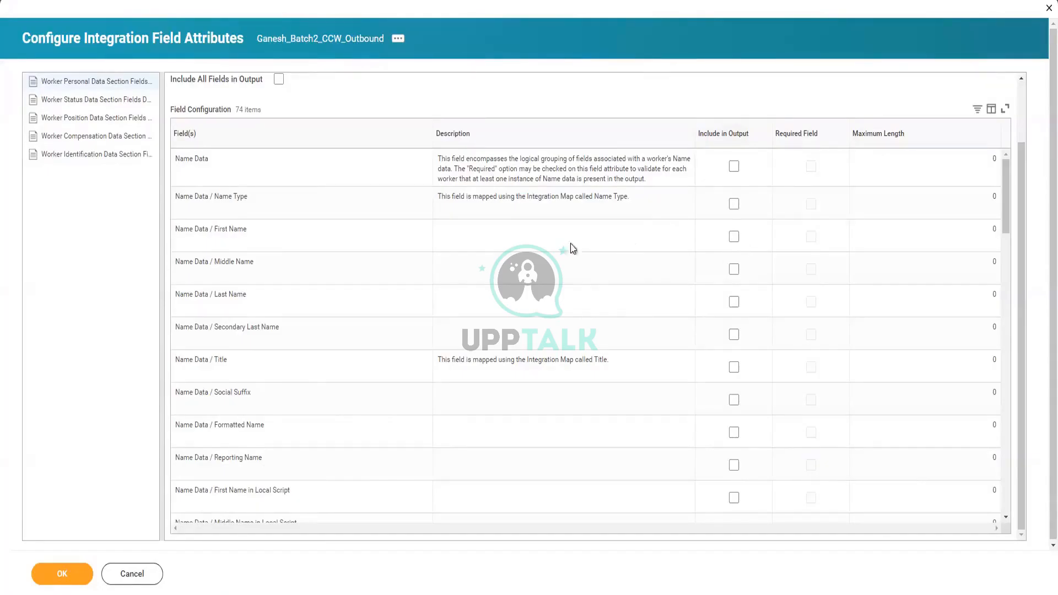
Include the Name Data fields Name Type, First Name and Last Name in the output, leaving Last Name not required.
click(734, 205)
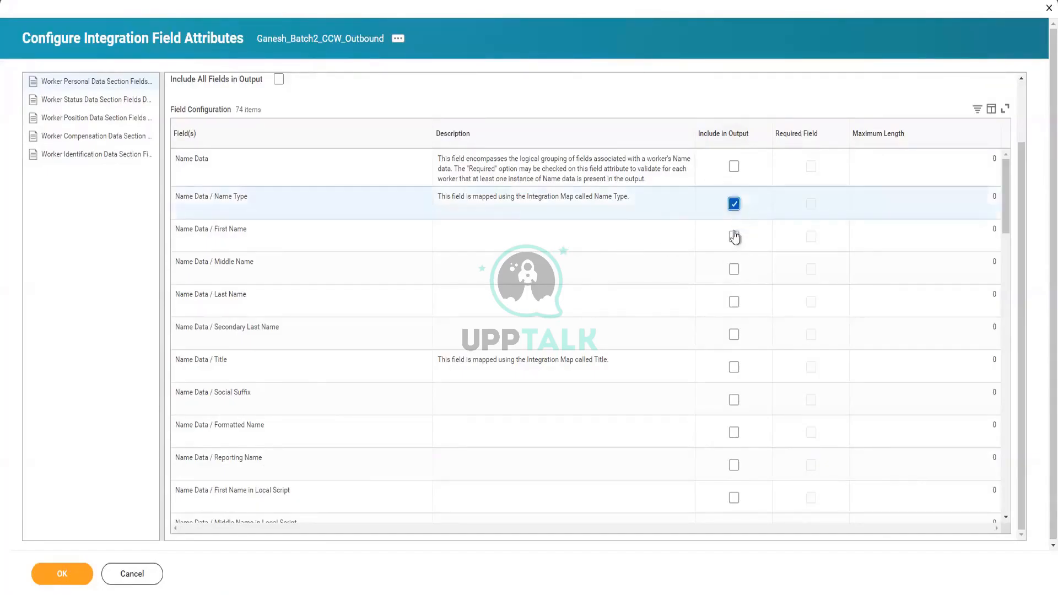
click(734, 237)
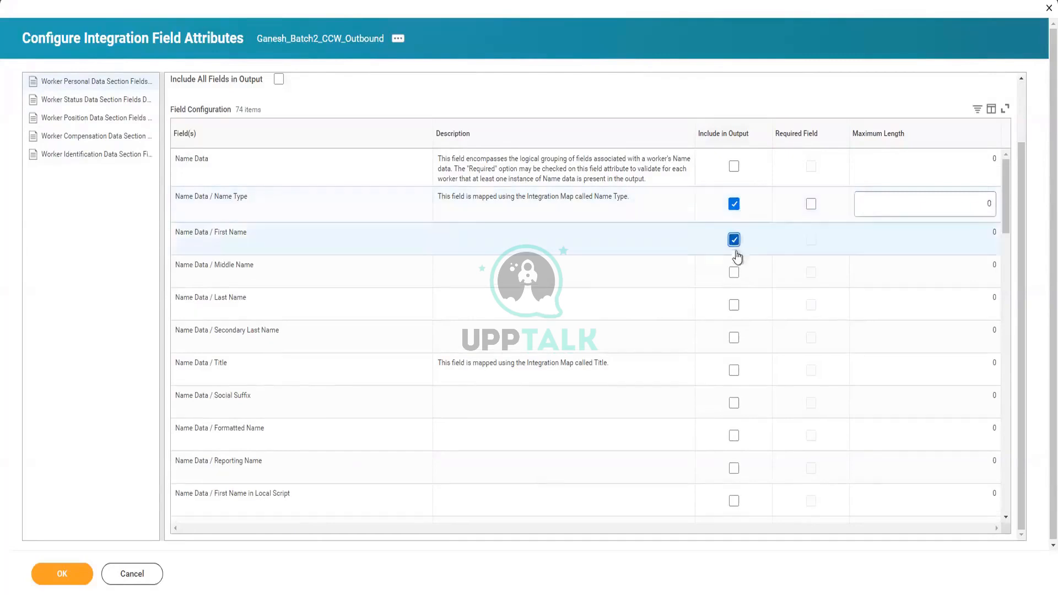
click(734, 305)
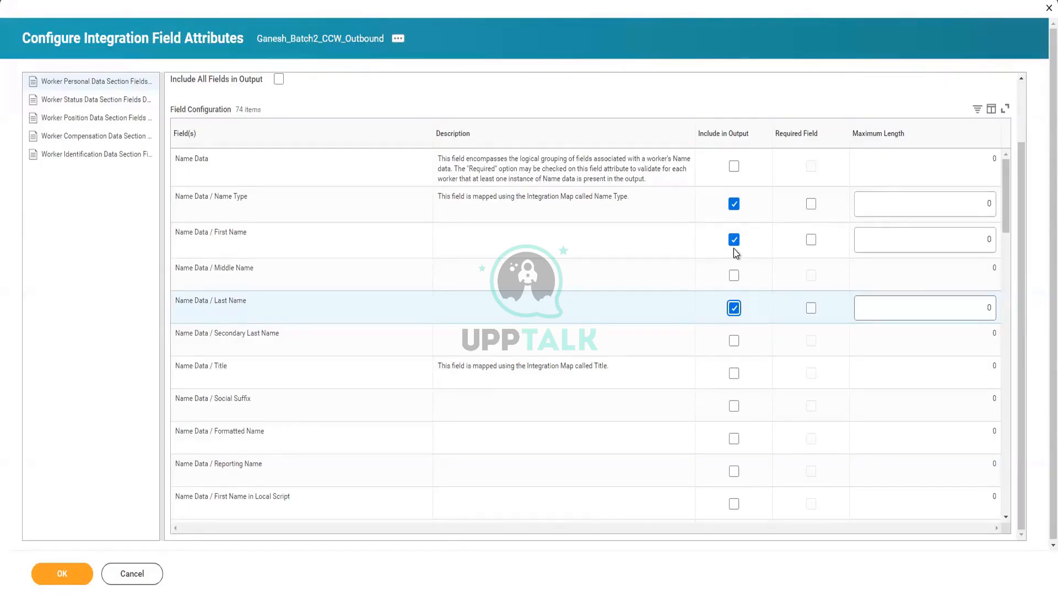
click(813, 310)
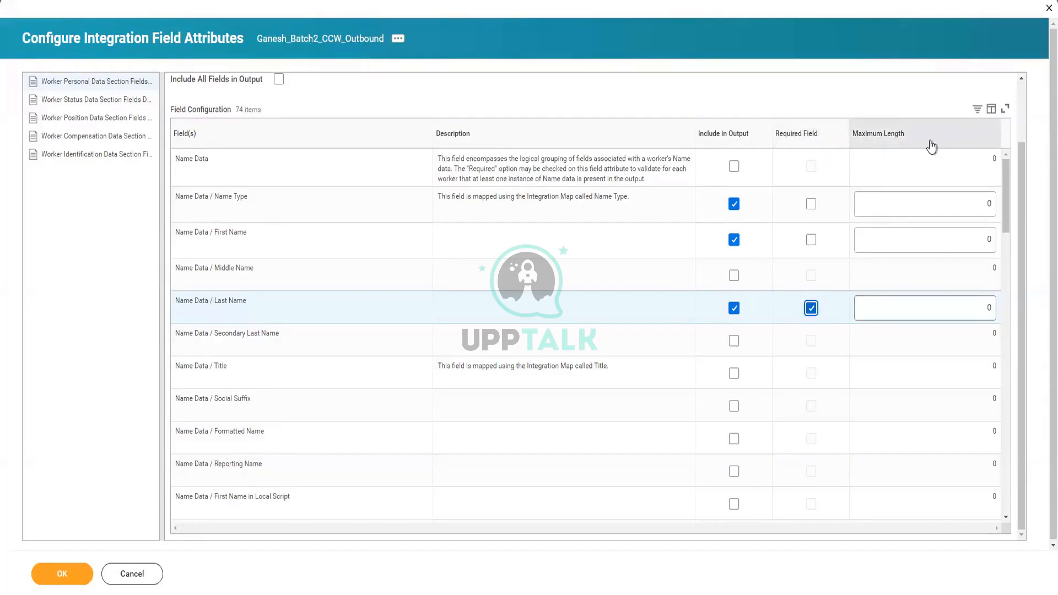
click(810, 311)
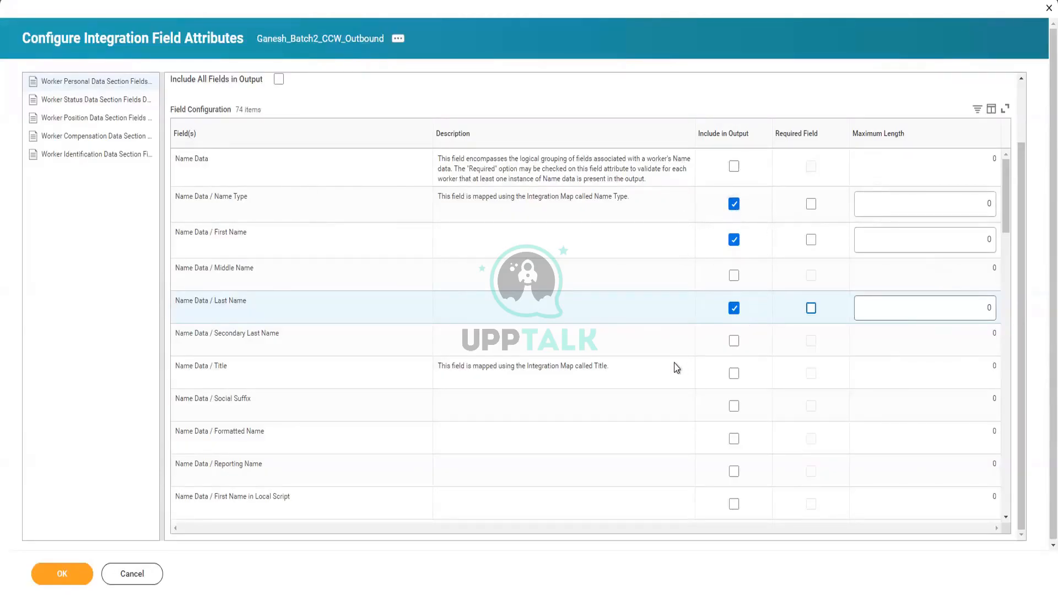
Include the Gender and Birth Date fields in the output of the Worker Personal Data section.
scroll(675, 369, down, 8)
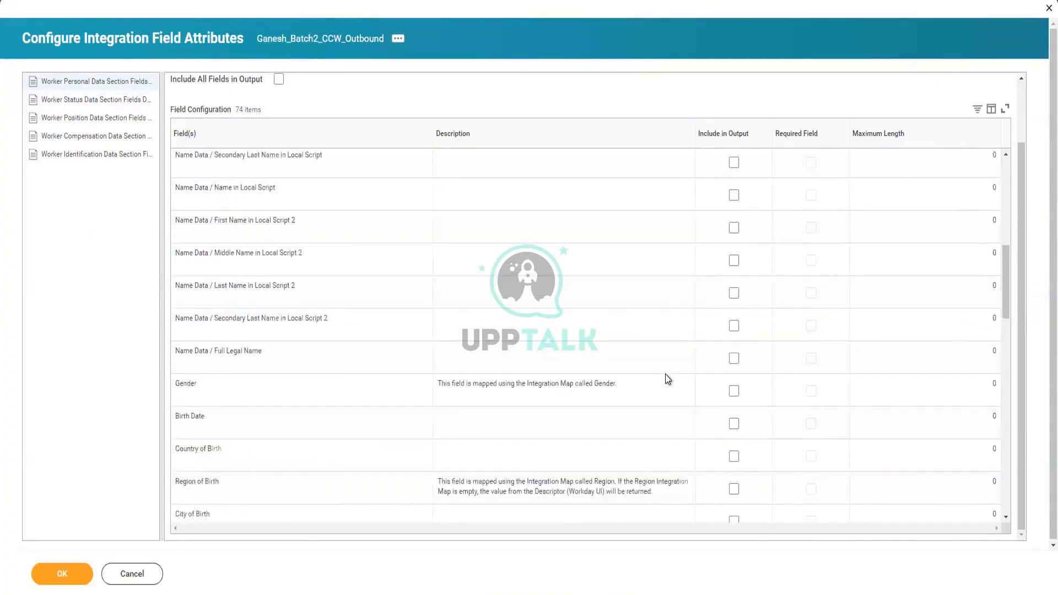
scroll(666, 376, down, 1)
click(735, 329)
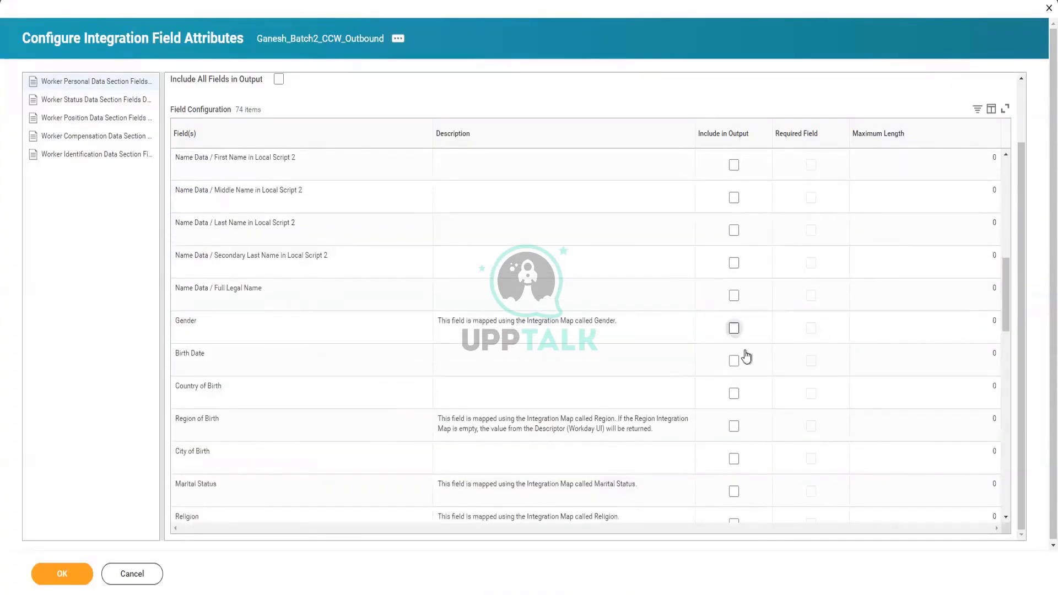
click(734, 365)
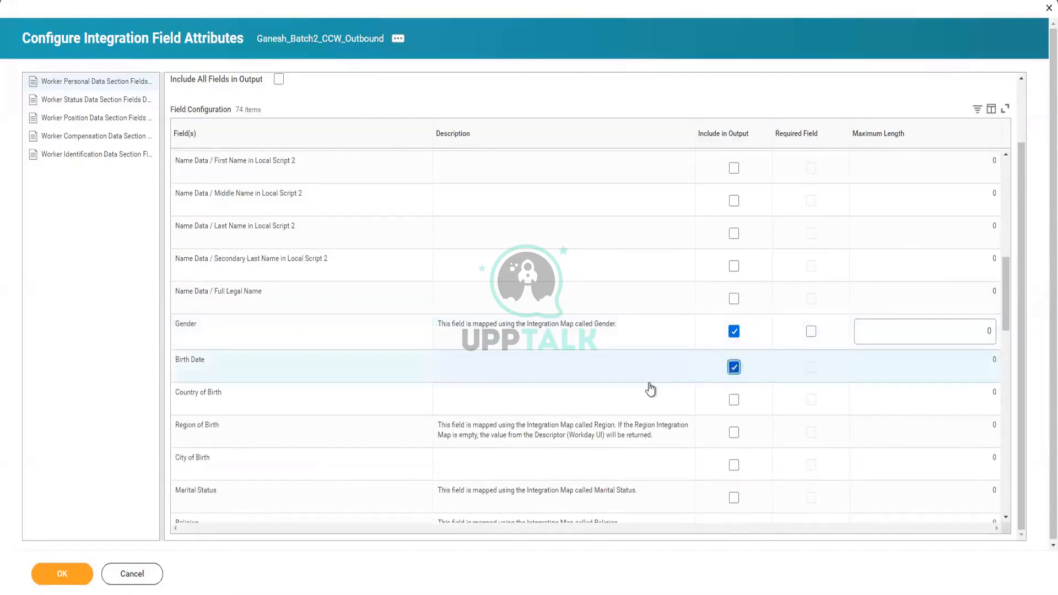
Include the Address Data group with its Address Type and Address Usage fields in the Worker Personal Data output.
scroll(650, 387, down, 2)
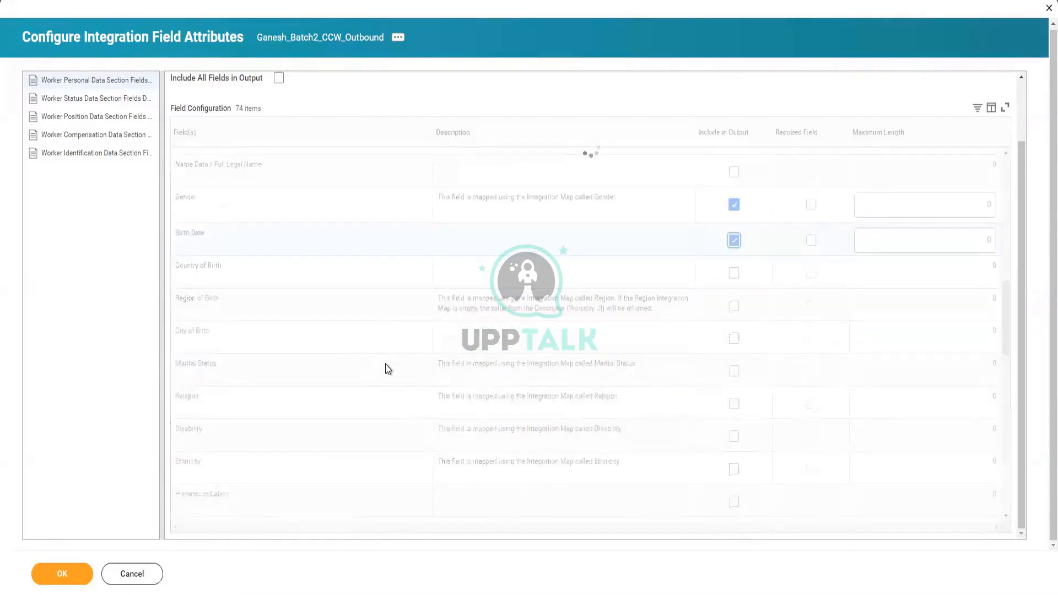
scroll(491, 385, down, 3)
scroll(491, 384, down, 2)
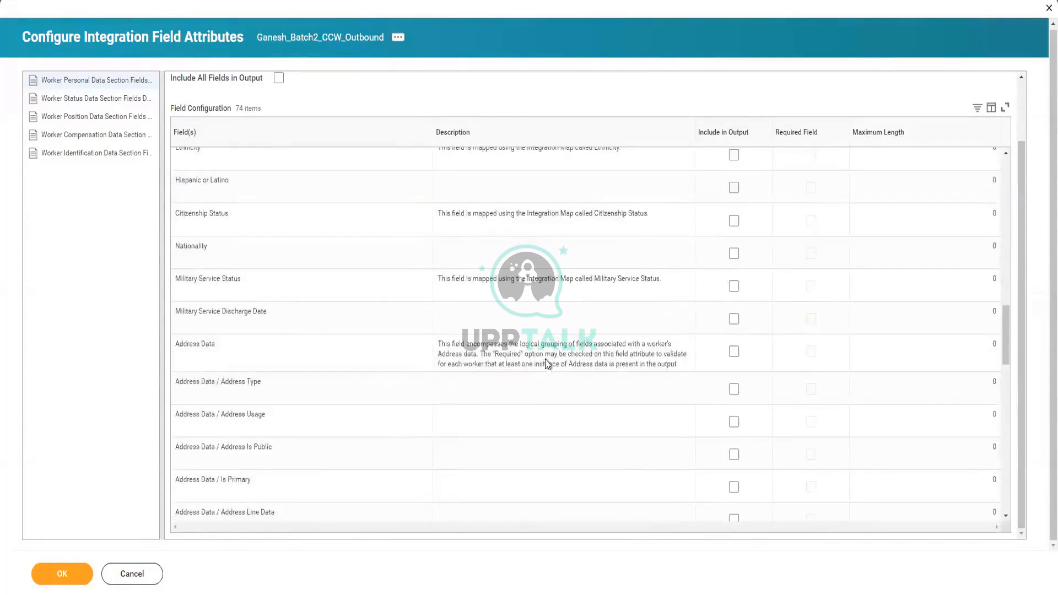
scroll(413, 355, down, 1)
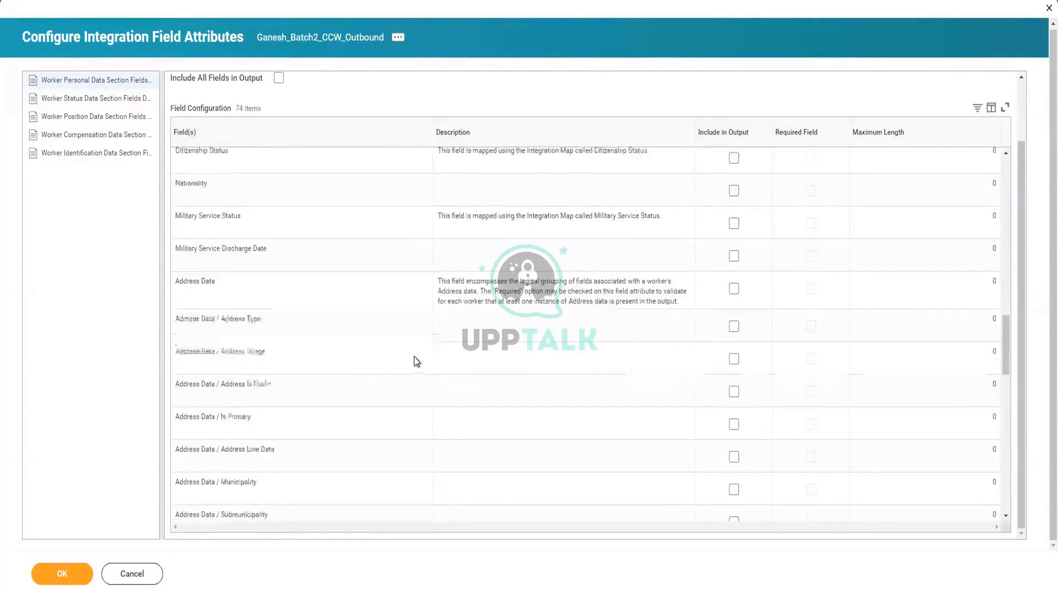
scroll(409, 356, up, 1)
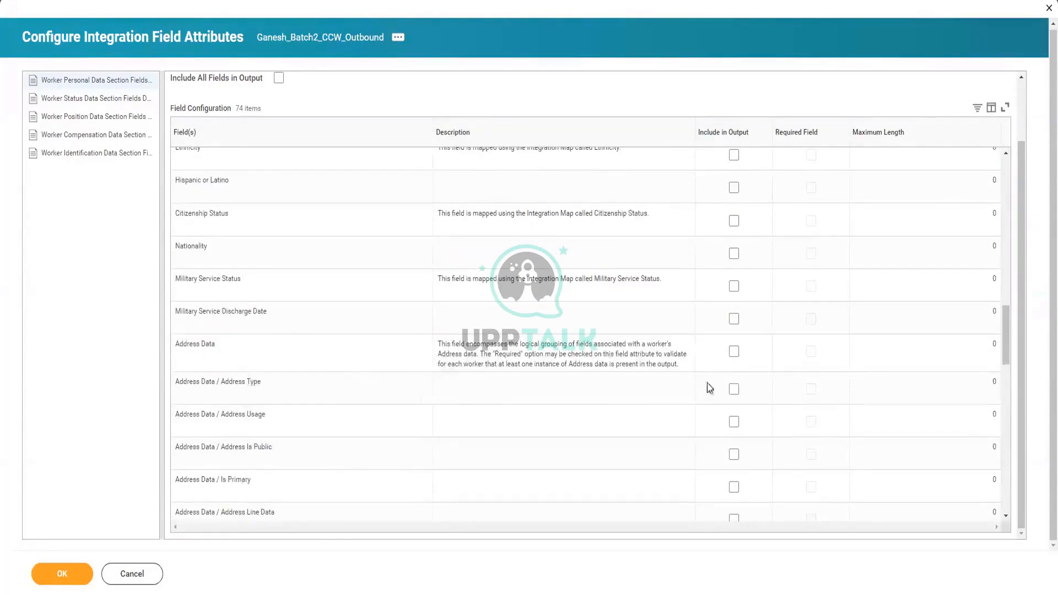
click(733, 353)
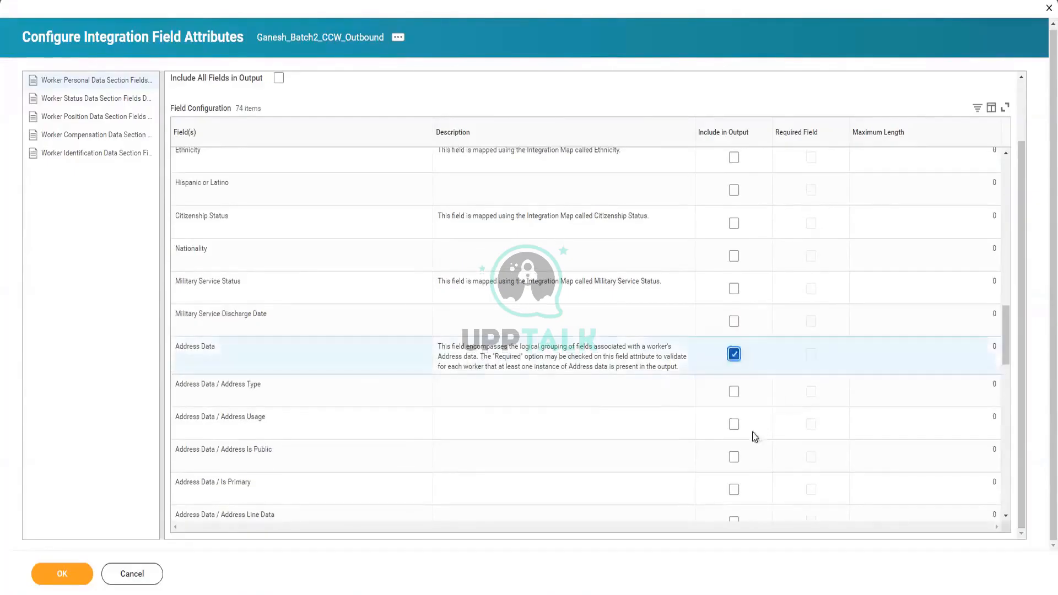
scroll(572, 428, down, 1)
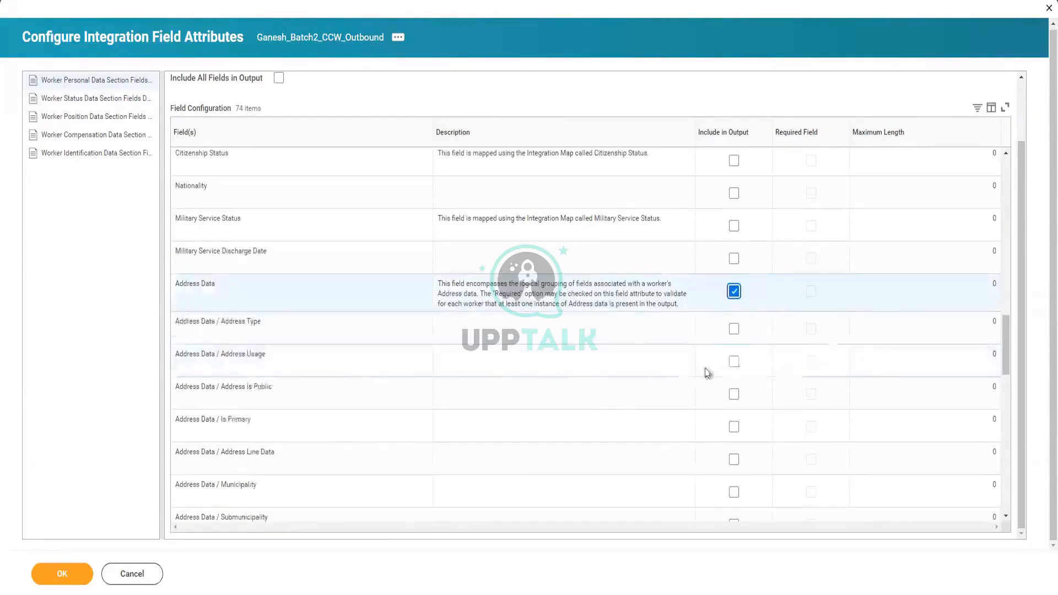
click(733, 331)
click(735, 362)
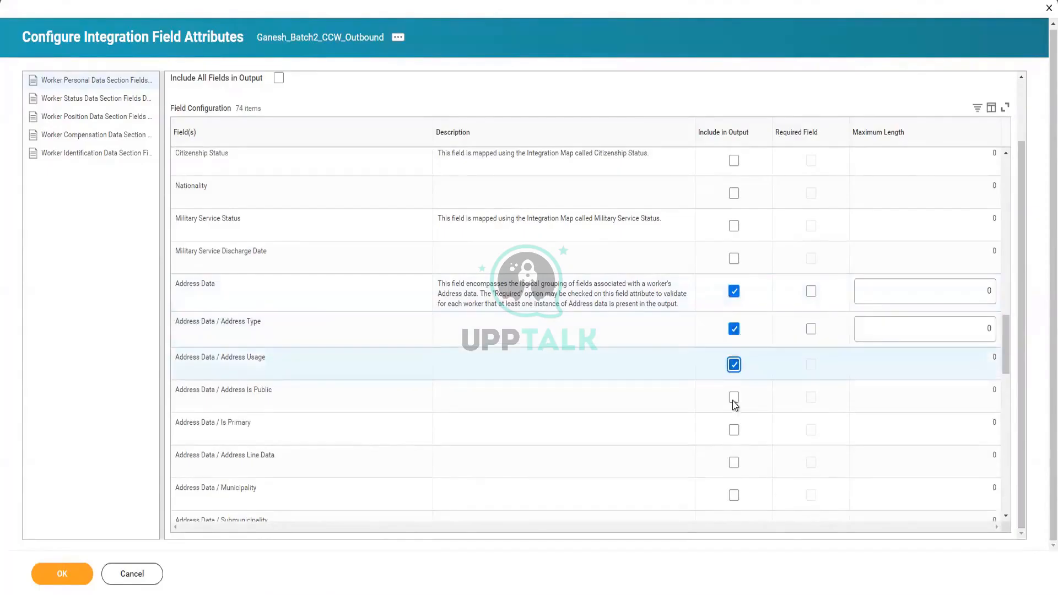
Include the address fields Address Line Data, Municipality, Submunicipality, Postal Code and Country in the output.
click(734, 466)
scroll(737, 448, down, 2)
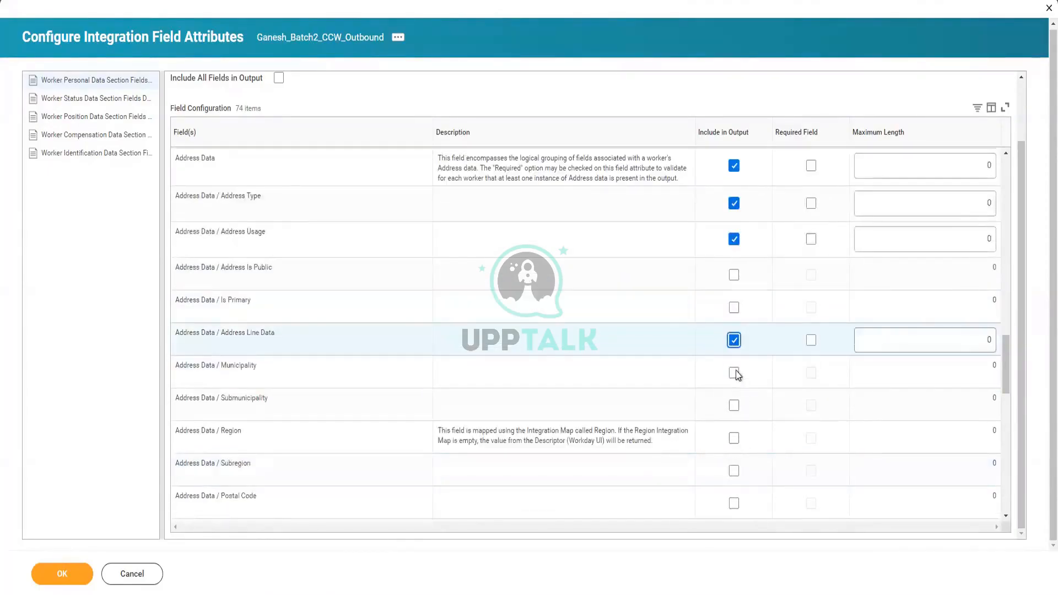
click(734, 376)
click(735, 410)
scroll(734, 424, down, 2)
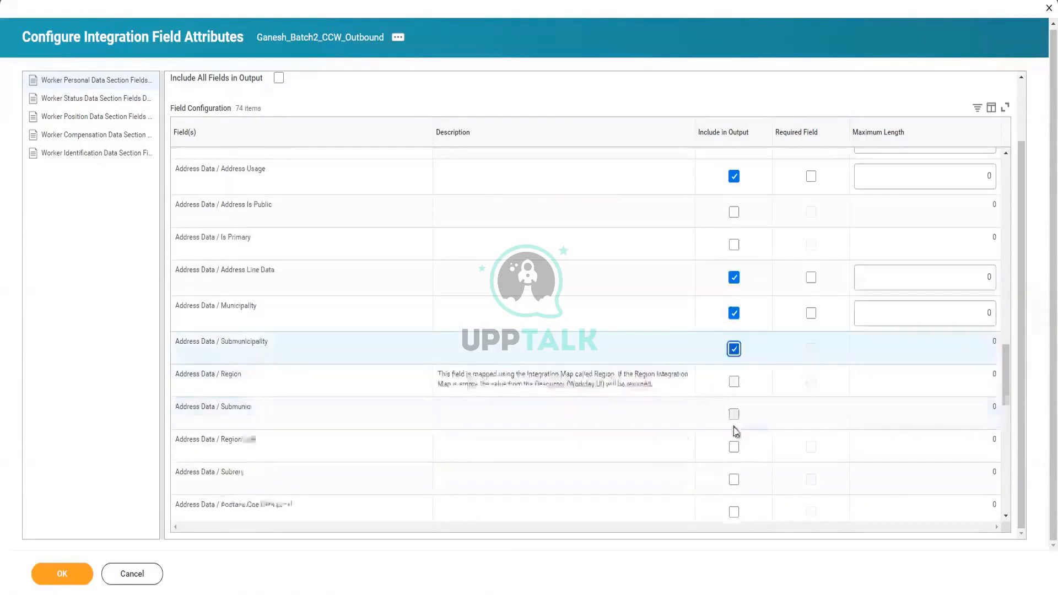
click(734, 386)
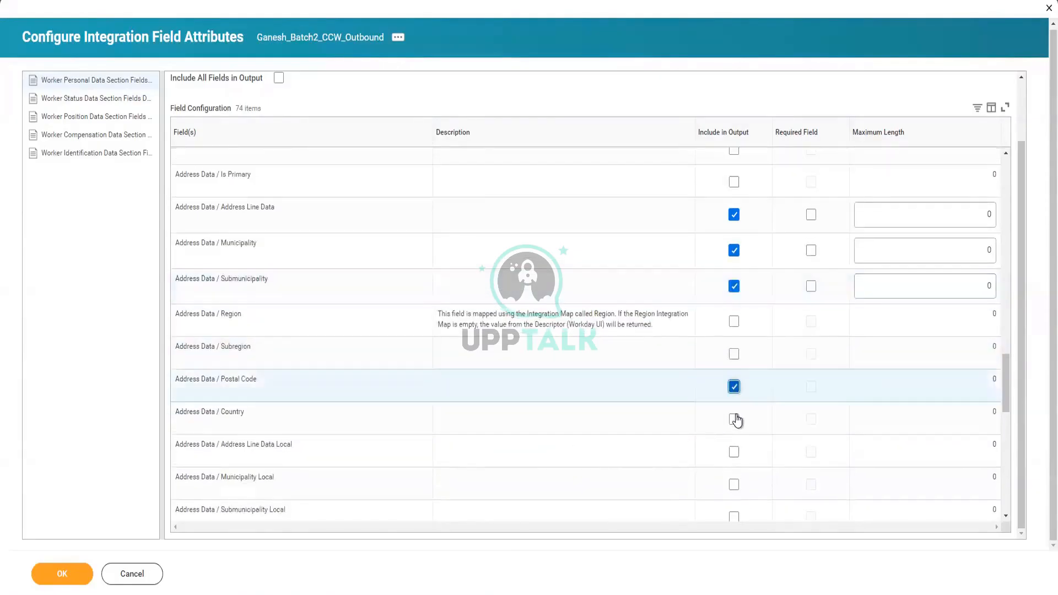
click(734, 422)
Include the Phone Data group and its Phone Number field in the Worker Personal Data output.
scroll(583, 399, down, 2)
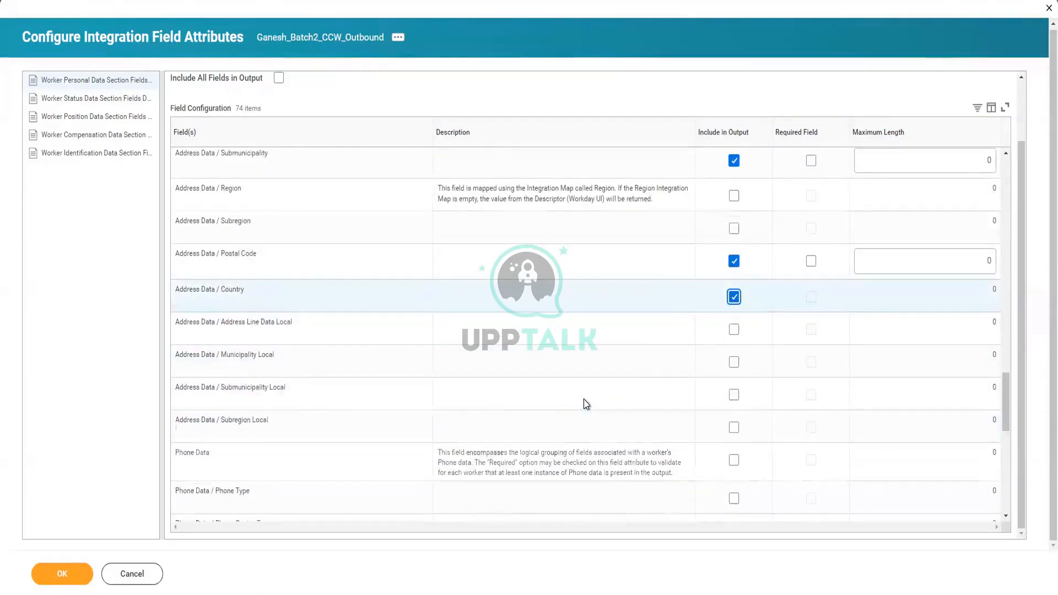
scroll(584, 399, down, 2)
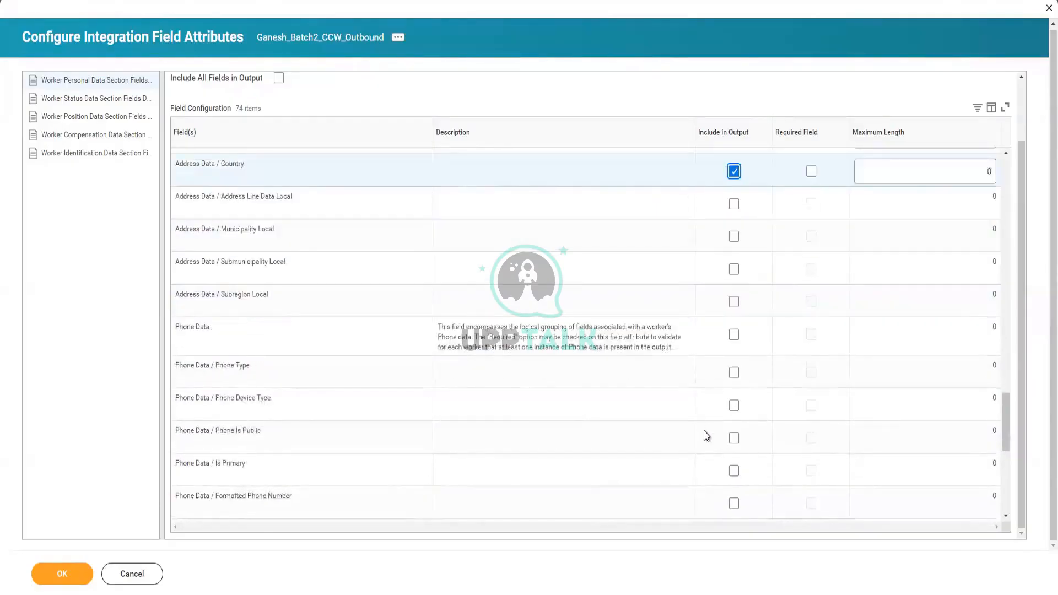
scroll(704, 430, down, 3)
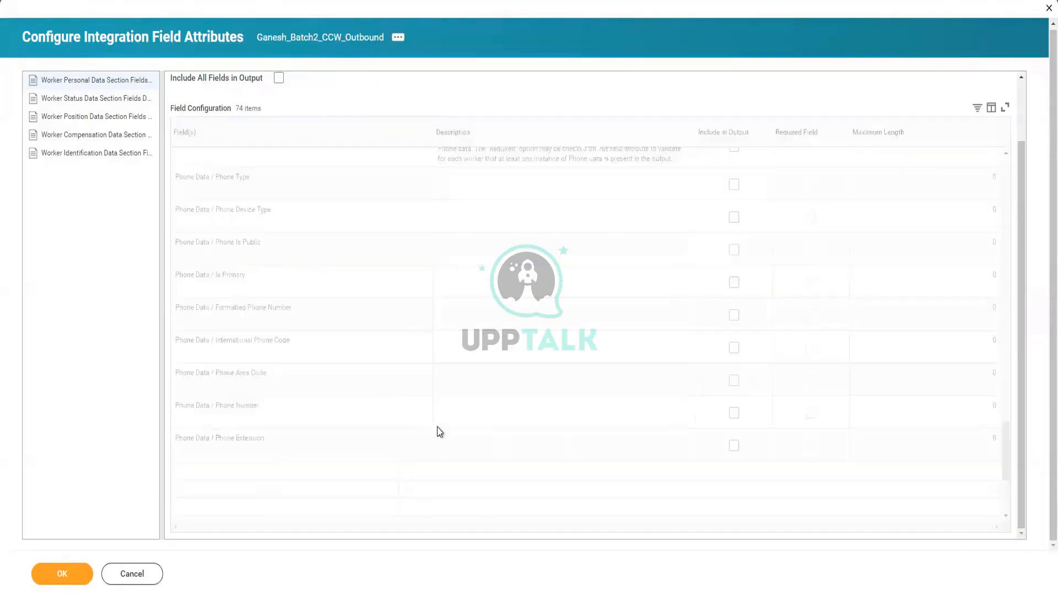
click(734, 413)
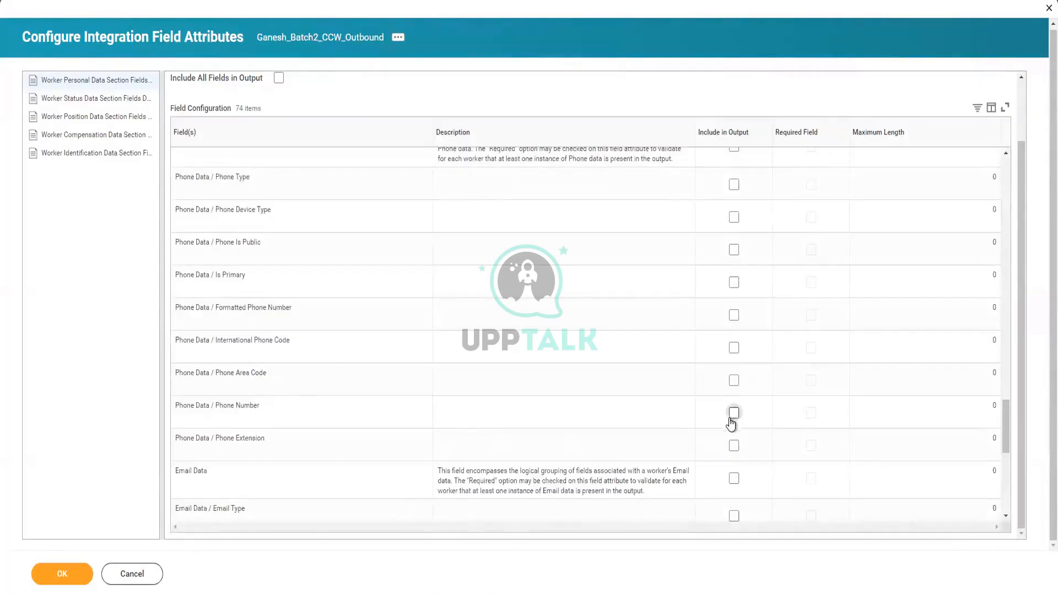
scroll(557, 396, down, 3)
scroll(557, 396, up, 3)
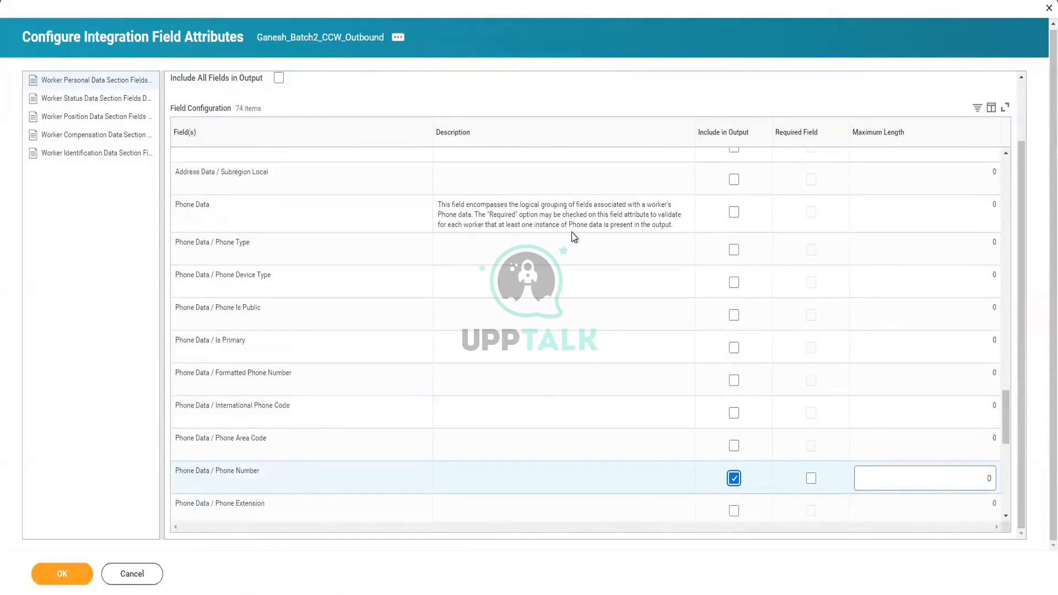
click(734, 213)
Include the Email Data group and its Email Address field in the Worker Personal Data output.
scroll(711, 397, down, 5)
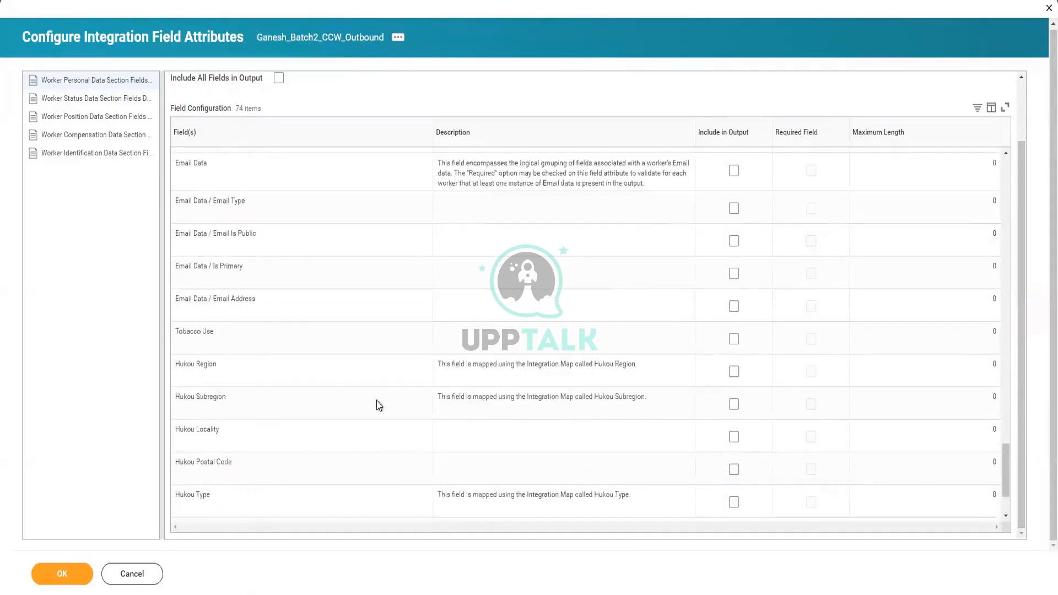
scroll(379, 406, down, 2)
scroll(380, 406, up, 8)
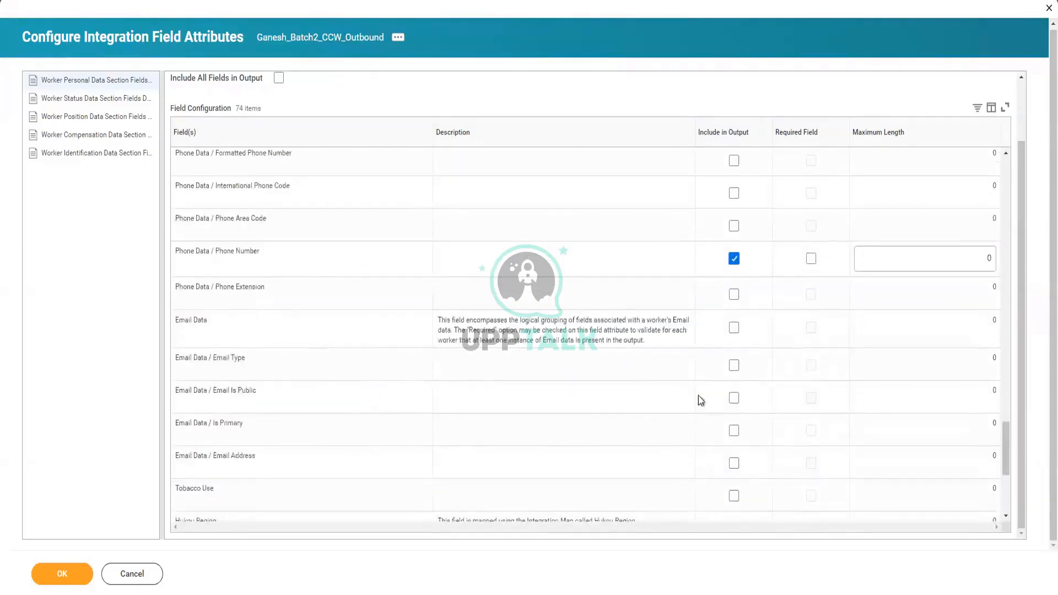
click(734, 328)
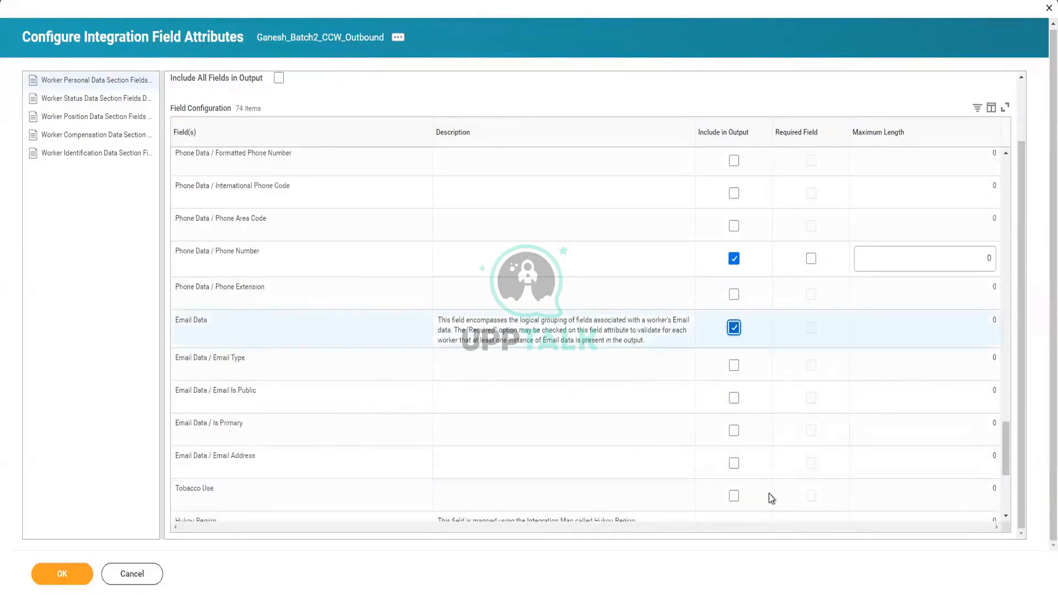
click(734, 463)
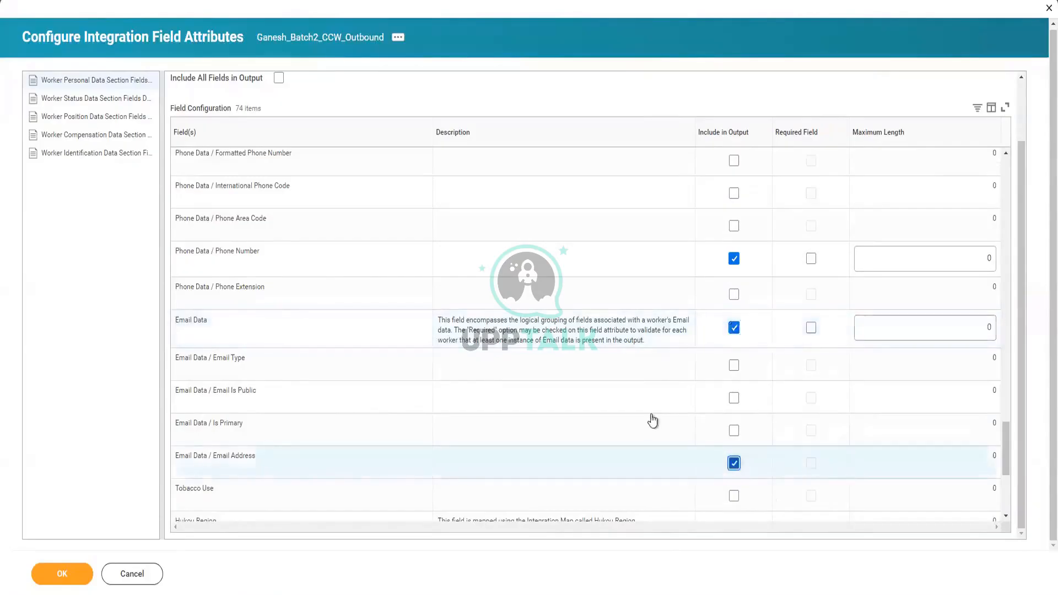
Include Employee Status, Active and Hire Date in the Worker Status Data section output and review the section's remaining fields.
scroll(653, 422, down, 5)
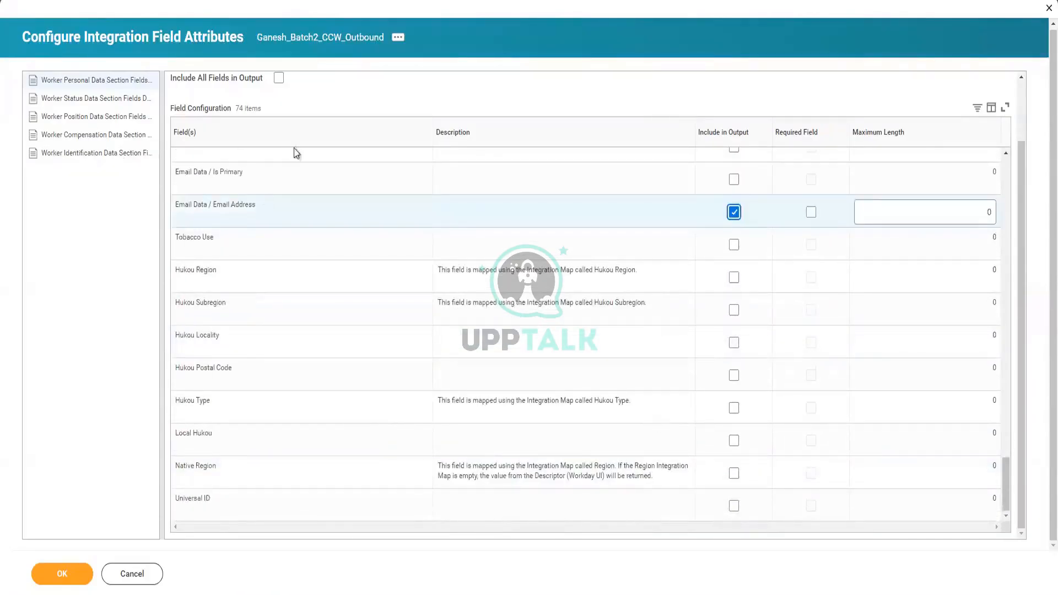
click(128, 102)
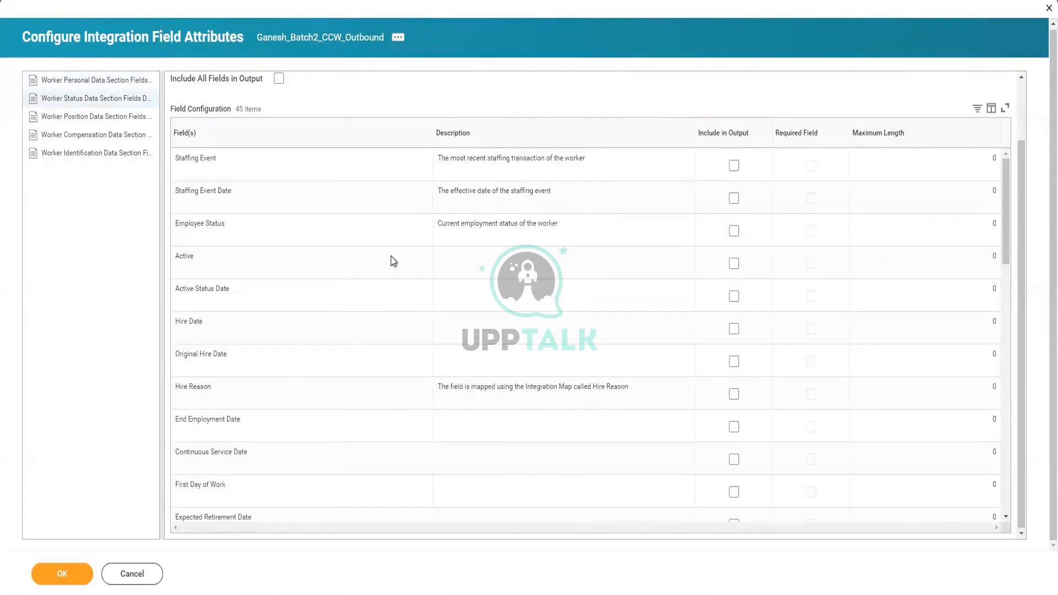
click(734, 231)
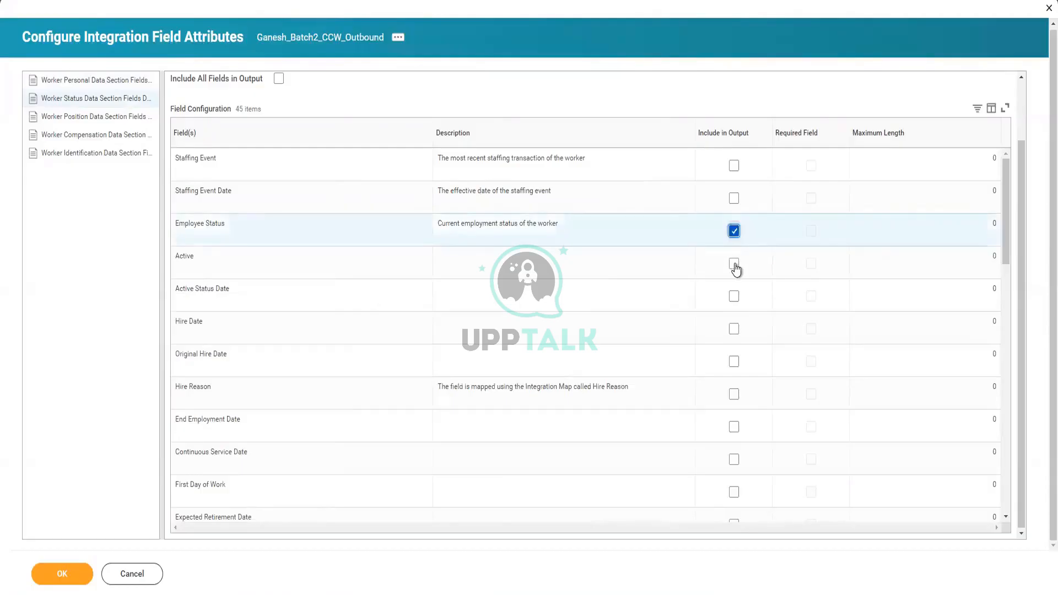
click(734, 264)
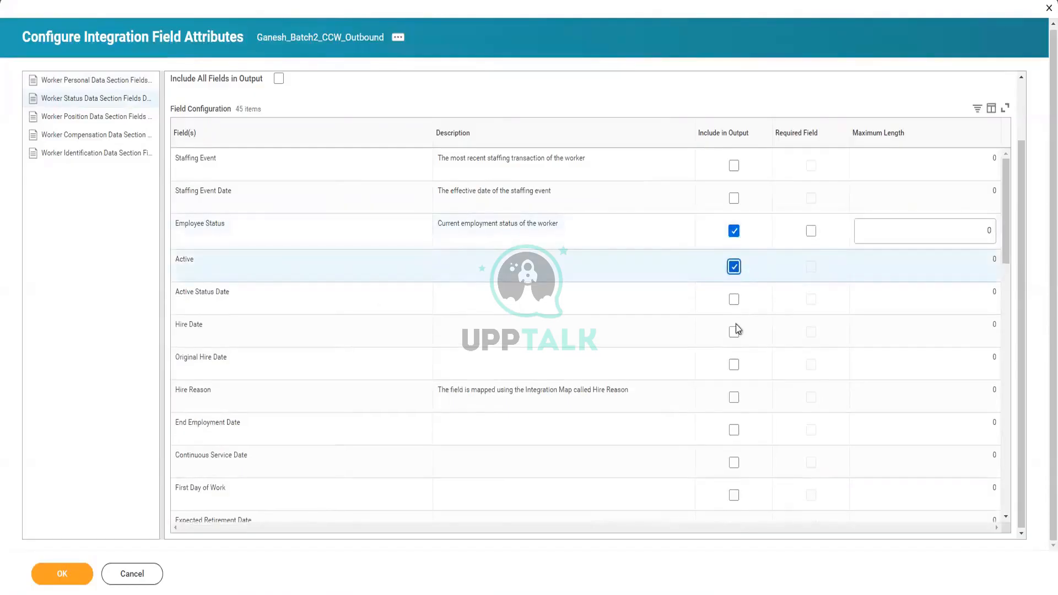
click(735, 333)
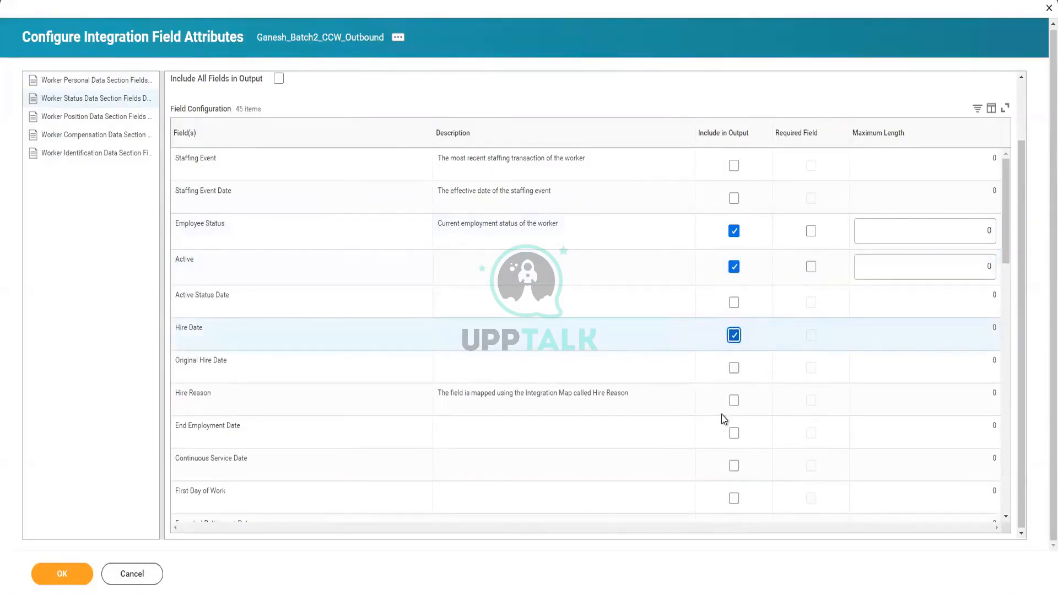
scroll(724, 419, down, 5)
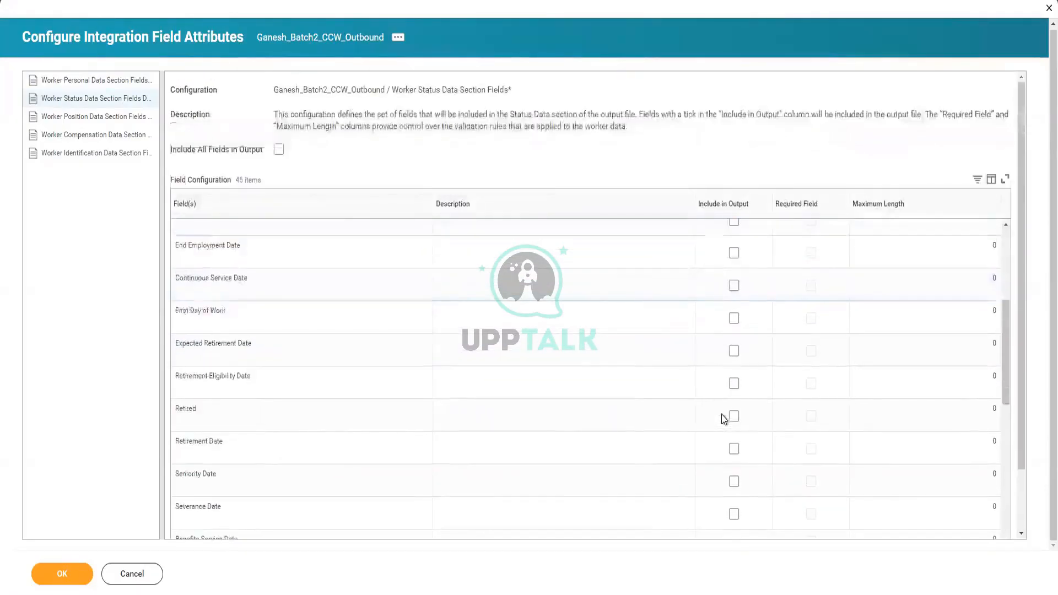
scroll(724, 419, down, 5)
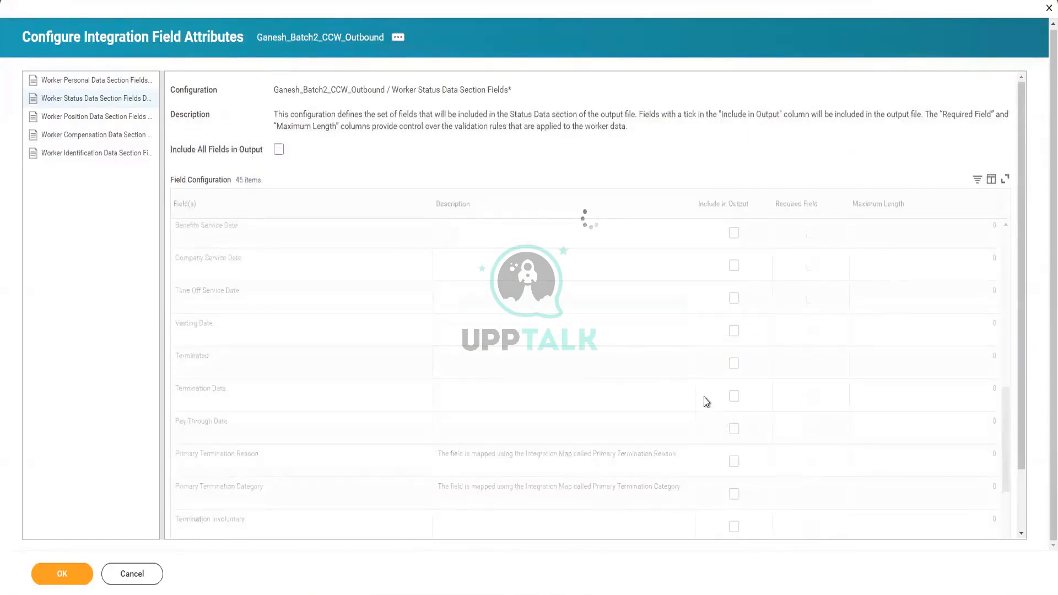
scroll(623, 353, down, 3)
scroll(638, 411, down, 8)
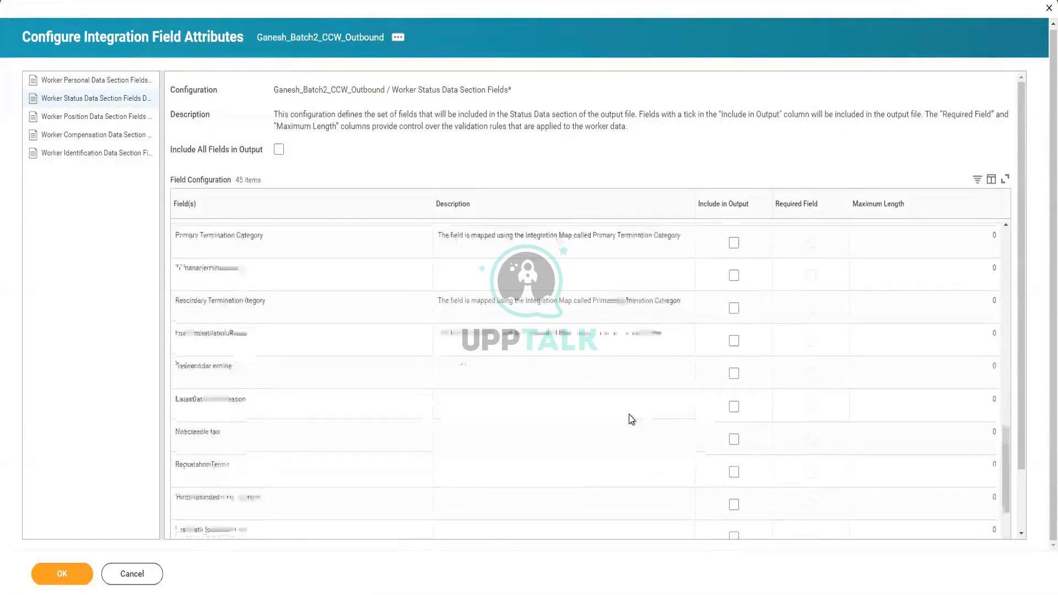
scroll(627, 416, down, 3)
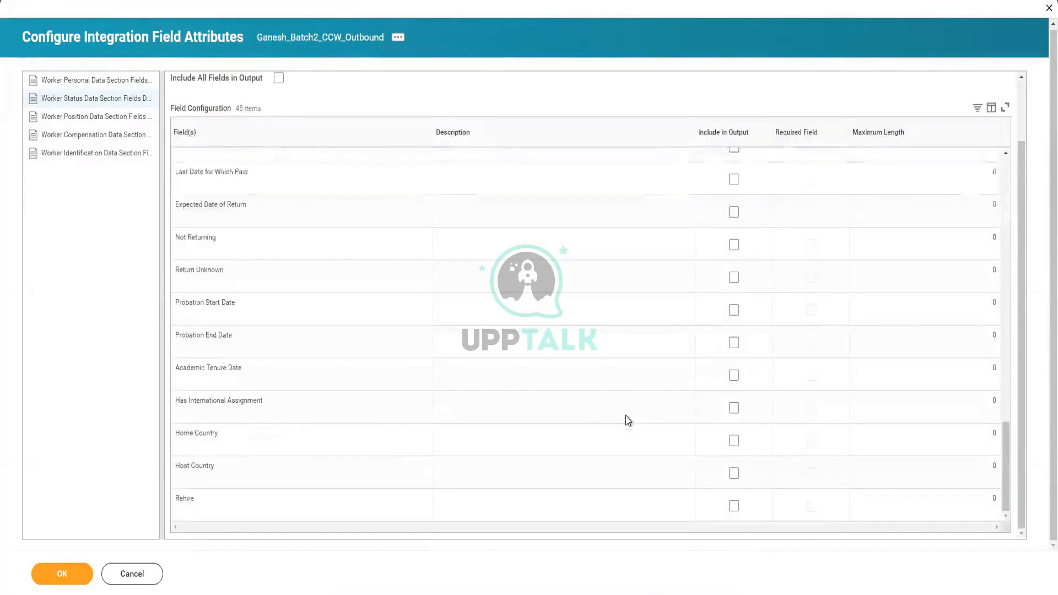
Include Position ID, Primary Position, Position Title, Business Title, Worker Type and Position Time Type in the Worker Position Data section output.
click(82, 118)
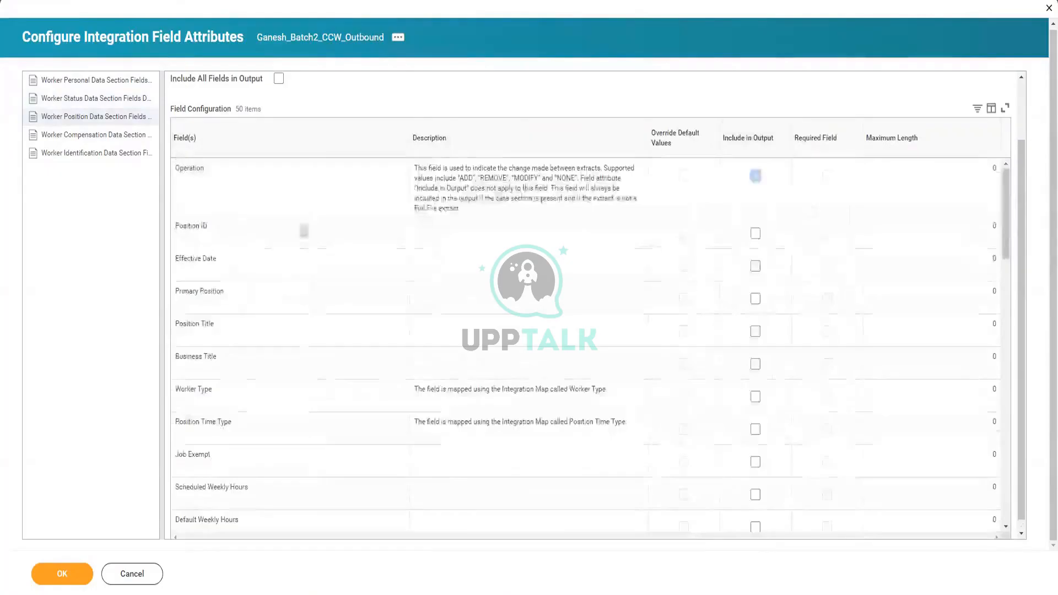
click(757, 236)
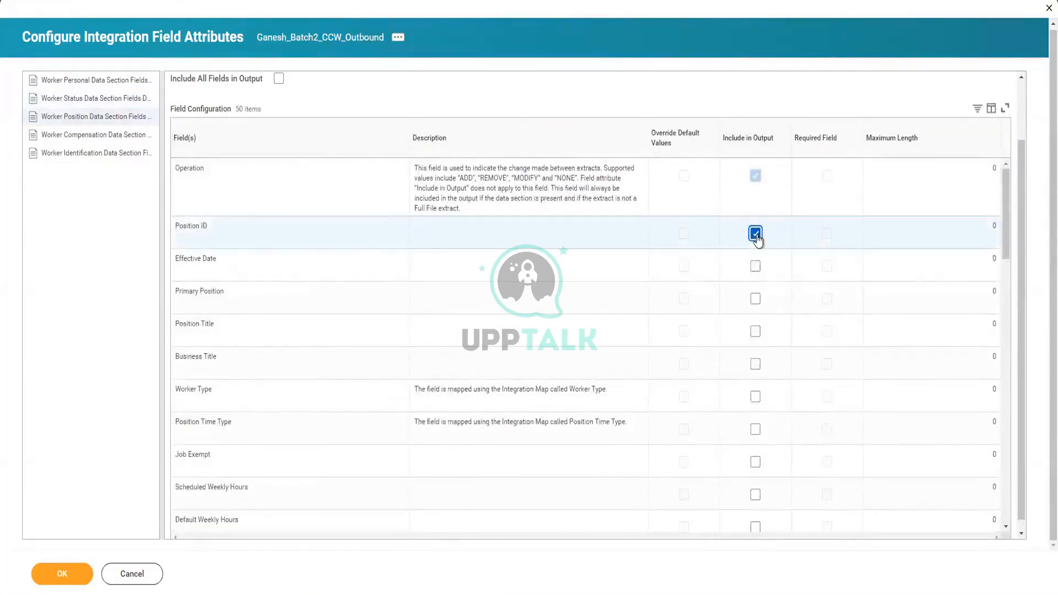
click(755, 300)
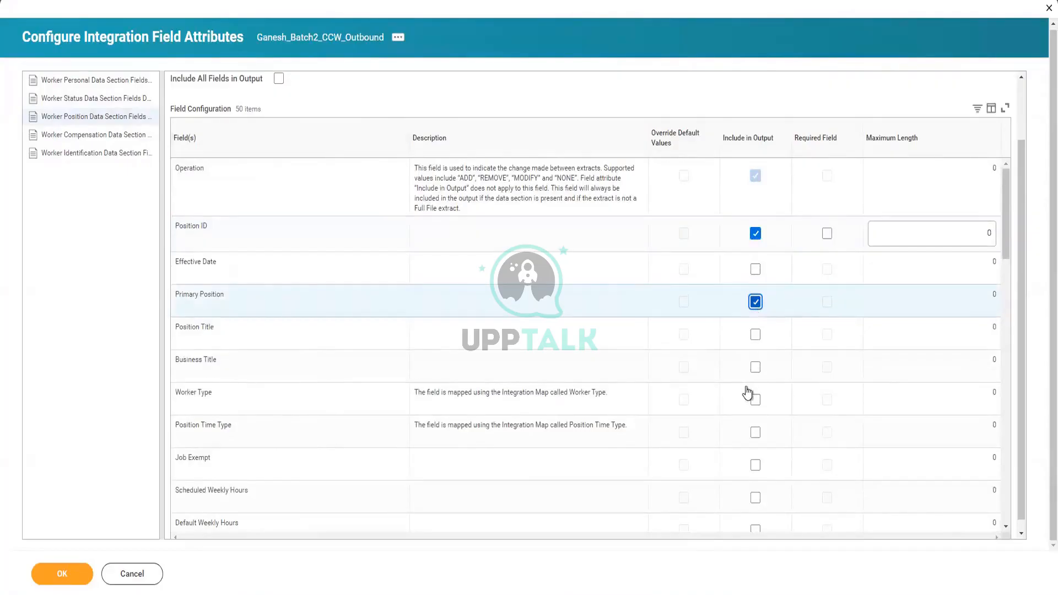
scroll(750, 394, down, 1)
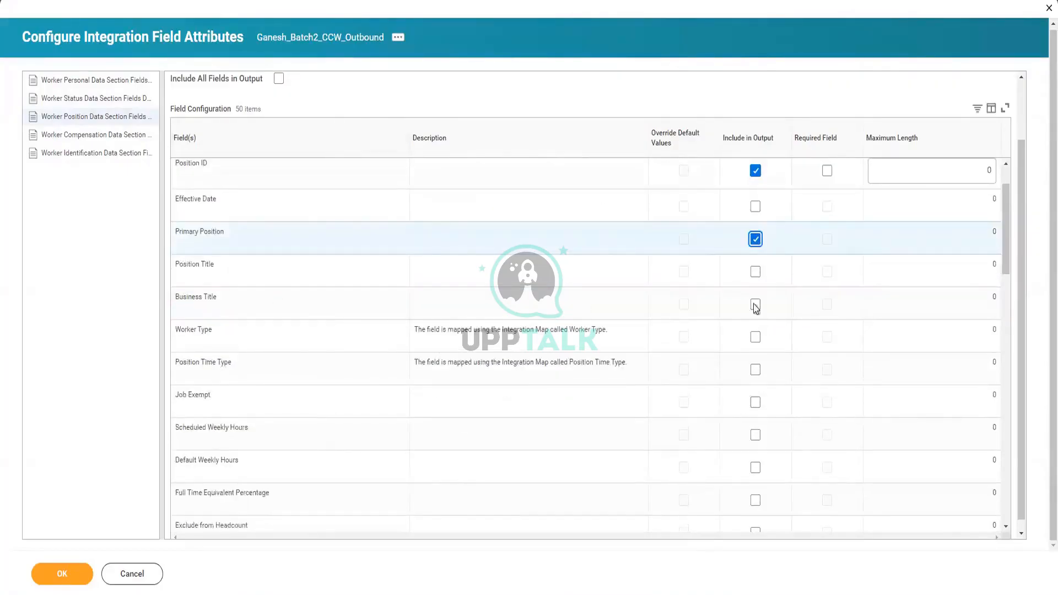
click(755, 273)
click(756, 310)
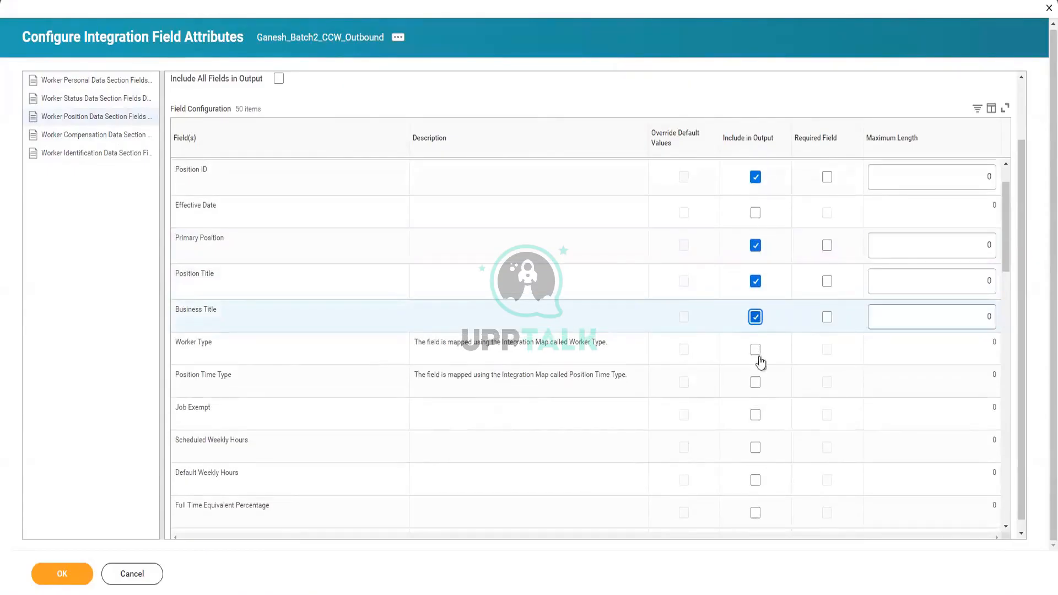
click(756, 352)
click(756, 384)
scroll(711, 365, down, 3)
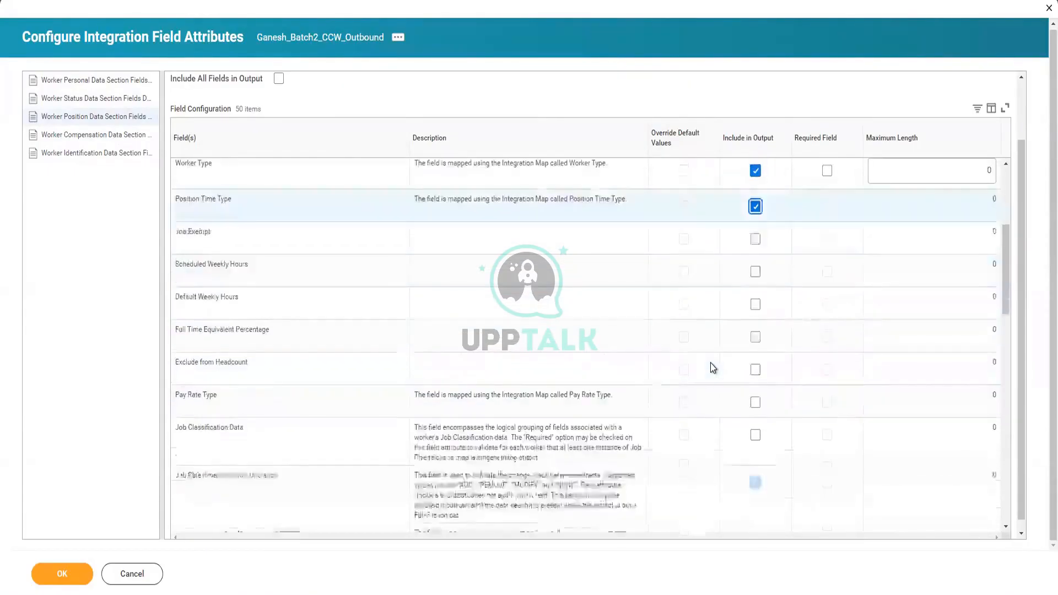
scroll(331, 342, down, 3)
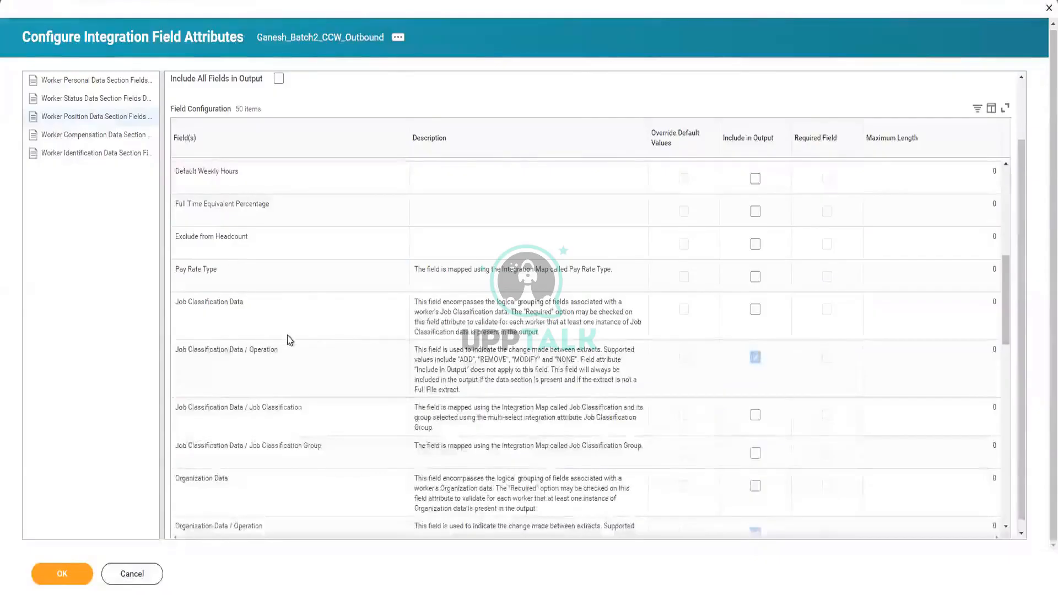
Include Job Profile and Management Level in the Worker Position Data section output and review the section's remaining fields.
scroll(289, 345, down, 3)
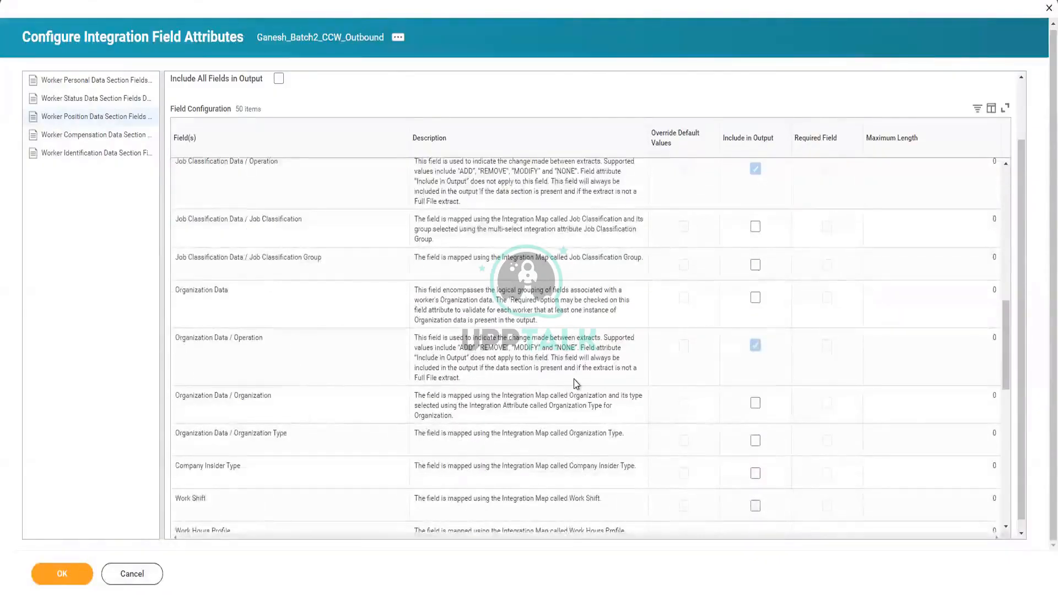
scroll(573, 380, down, 3)
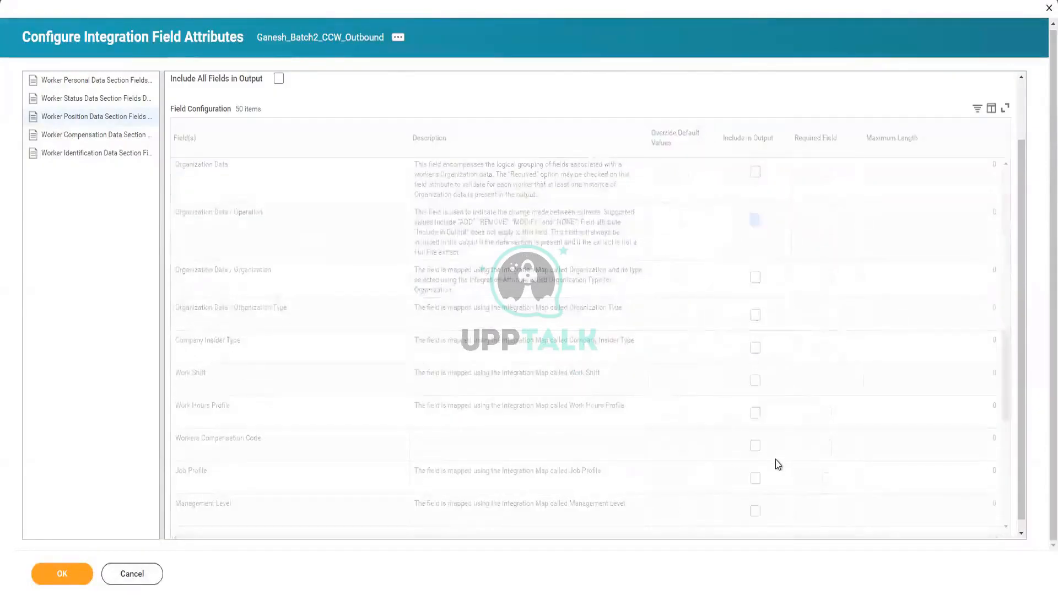
scroll(777, 465, down, 1)
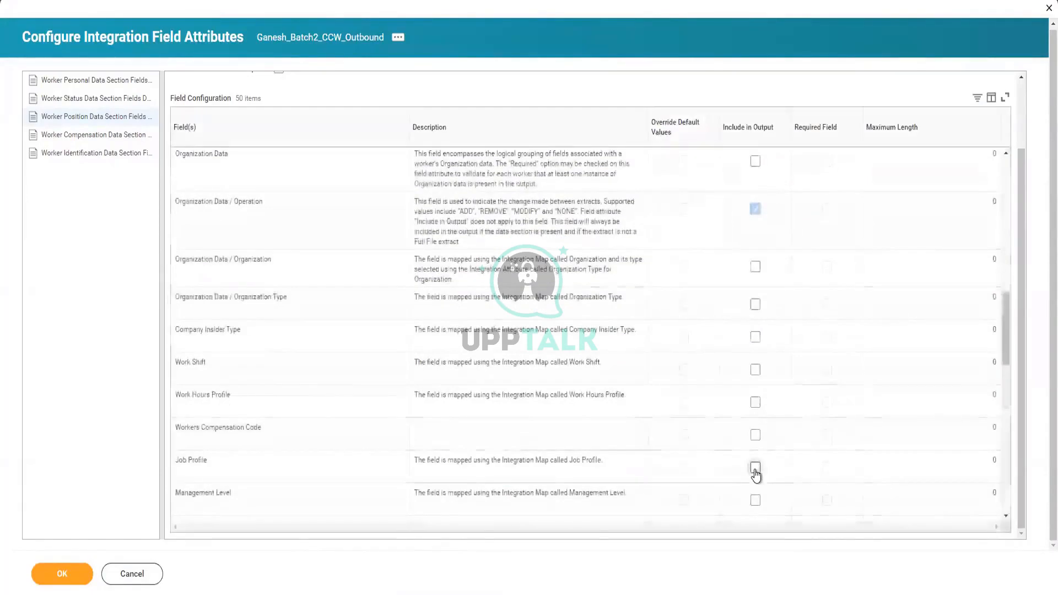
click(755, 468)
scroll(746, 432, down, 2)
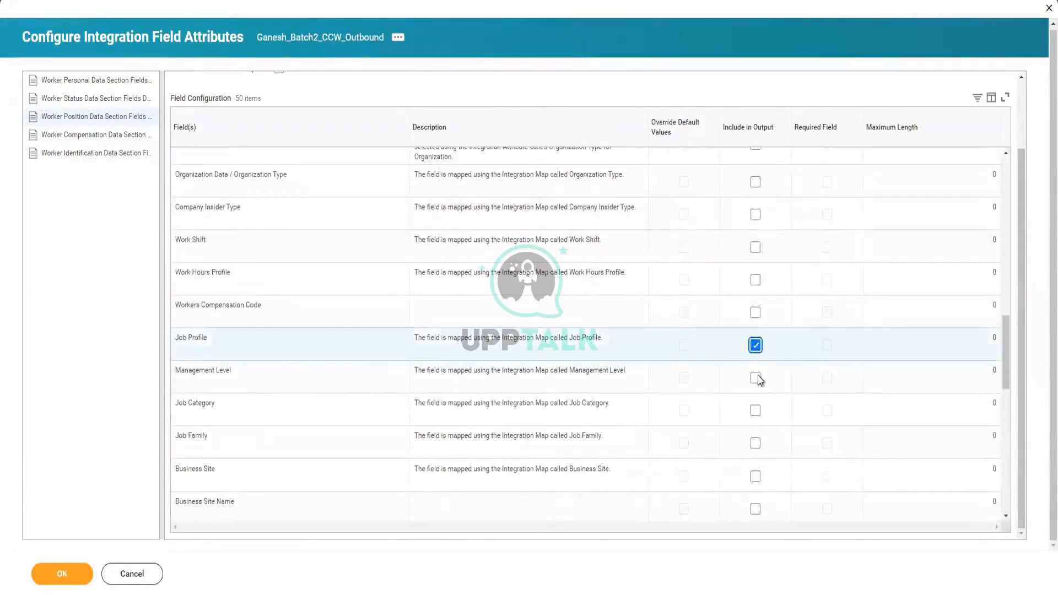
click(756, 379)
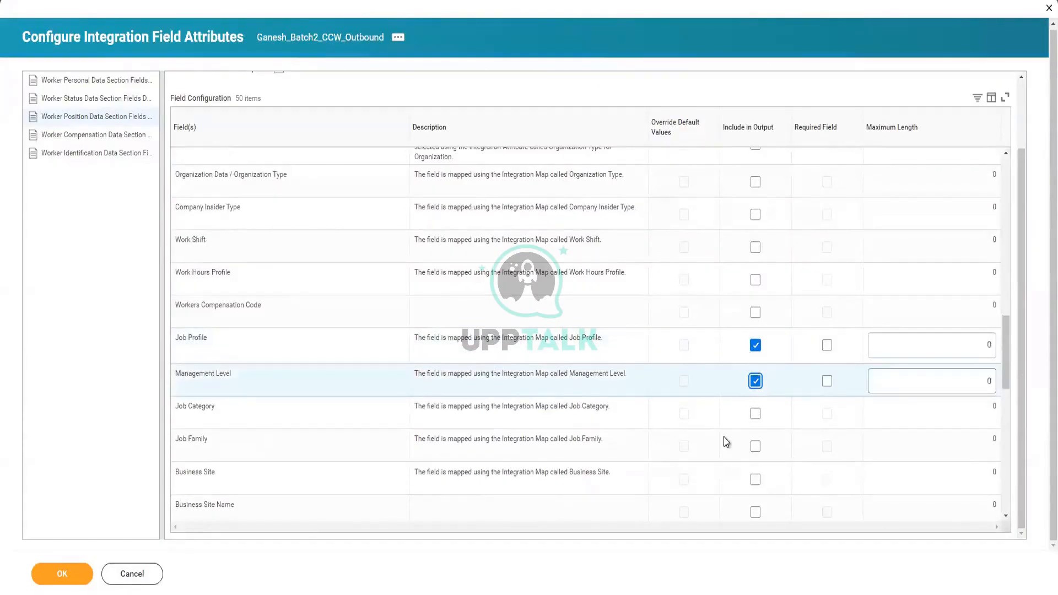
scroll(725, 441, down, 8)
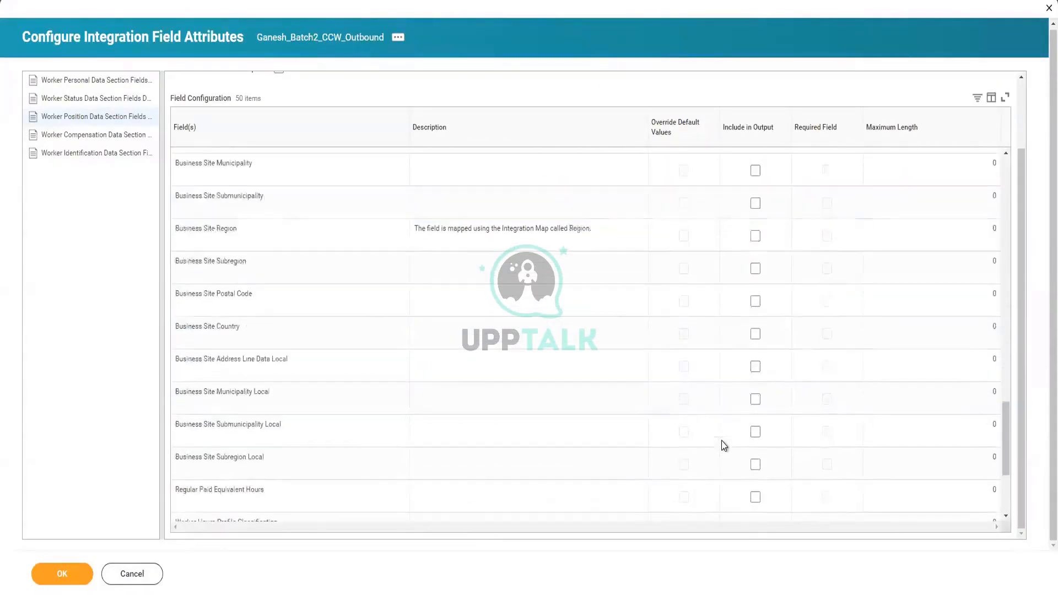
scroll(724, 445, down, 3)
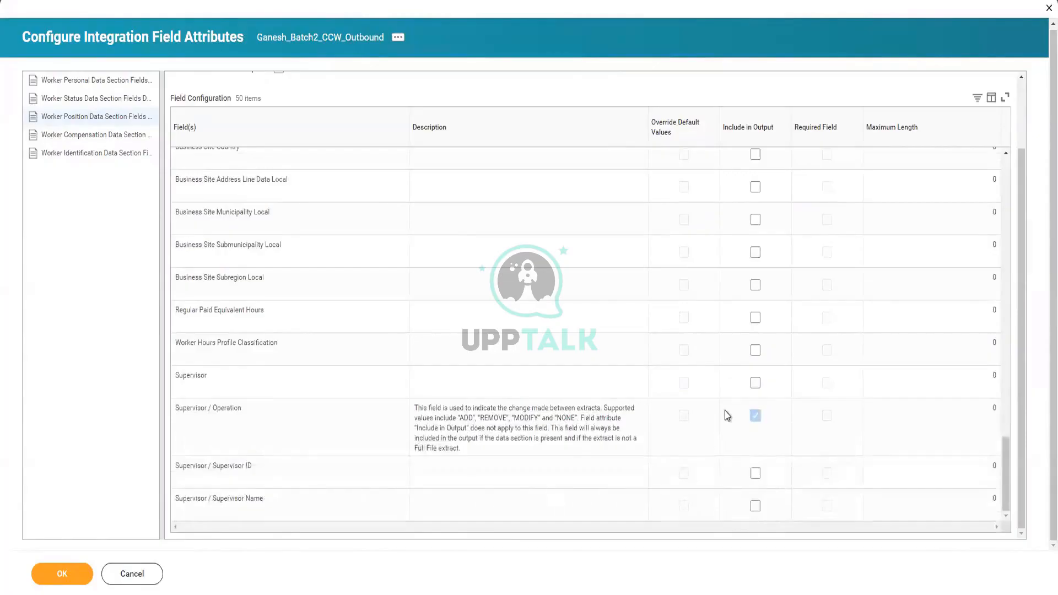
Include Effective Date, Total Annual Base Pay, Total Base Pay and Base Pay Currency in the Worker Compensation Data section output.
click(118, 140)
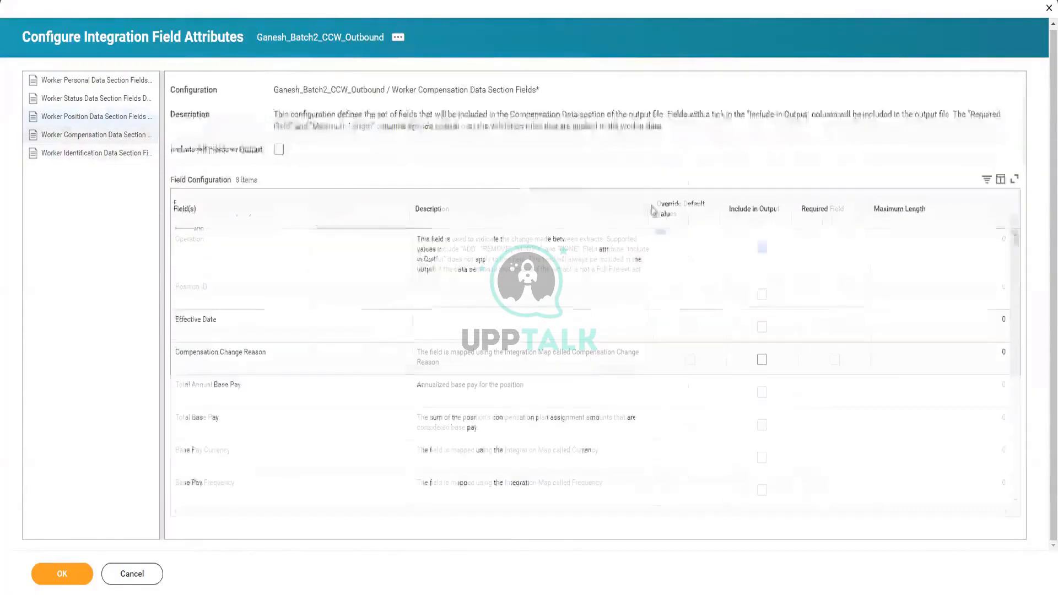
click(763, 328)
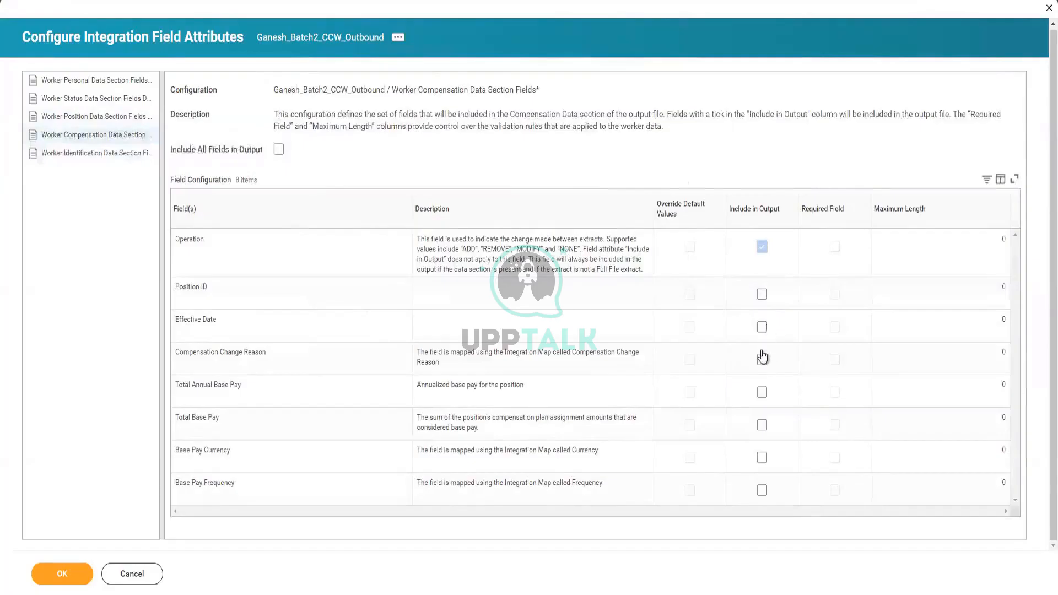
click(762, 393)
click(762, 425)
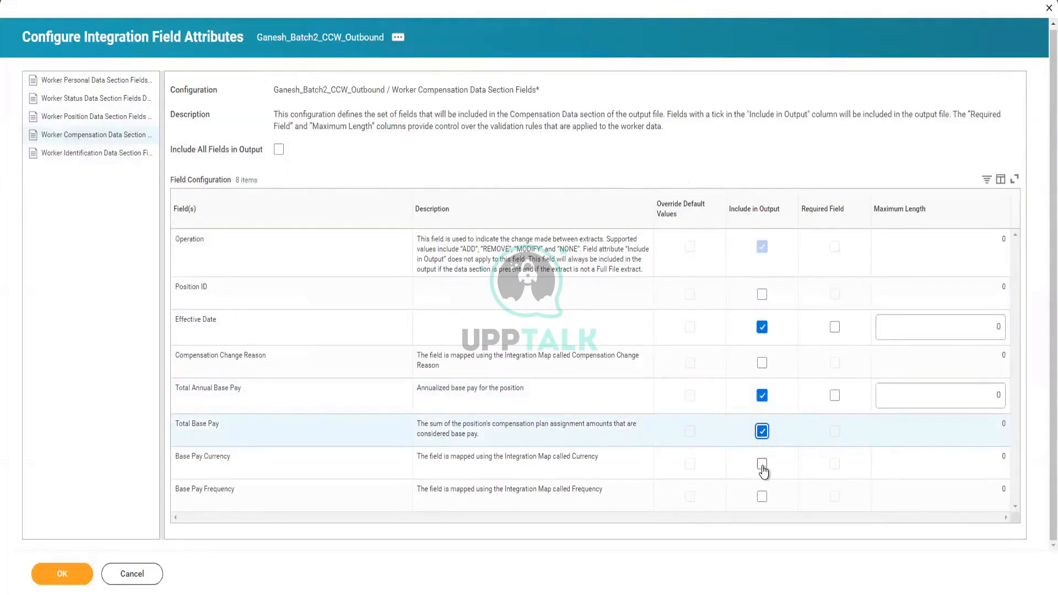
click(762, 464)
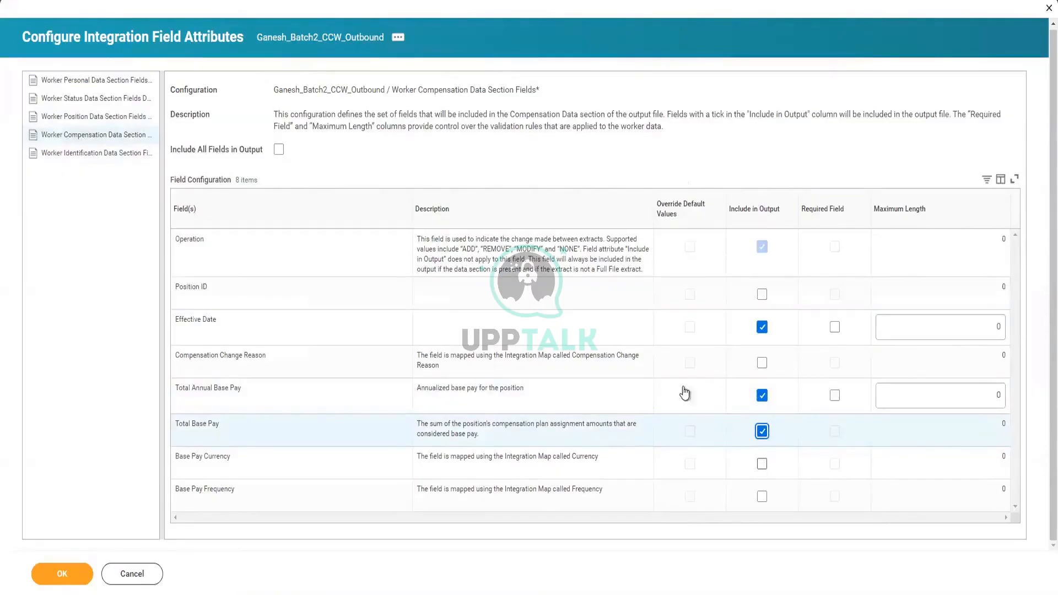
Include an identification field in the Worker Identification Data section output and review the section's remaining fields.
click(76, 158)
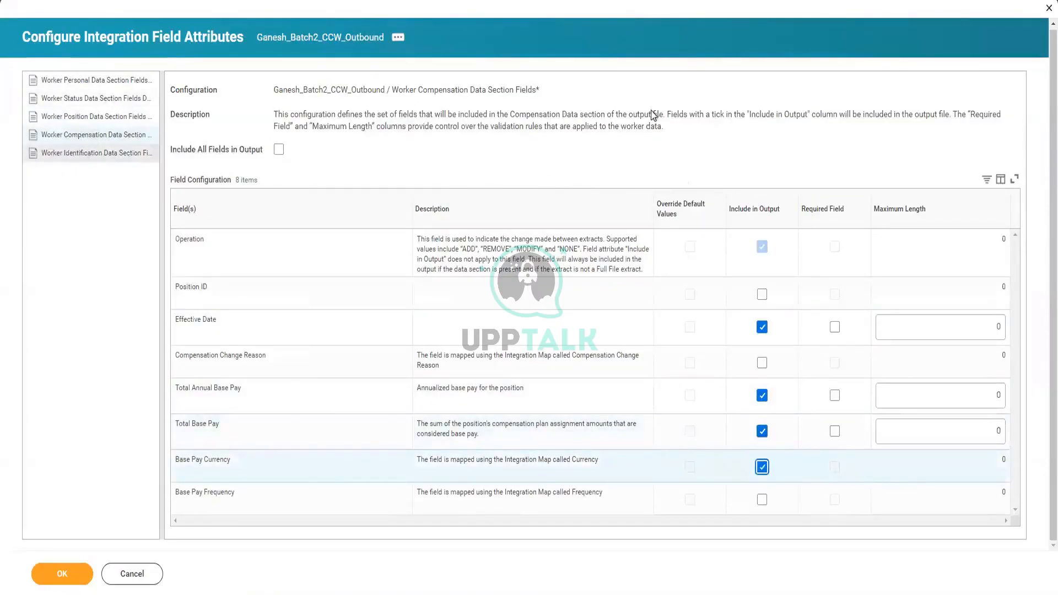
click(755, 353)
scroll(680, 340, down, 3)
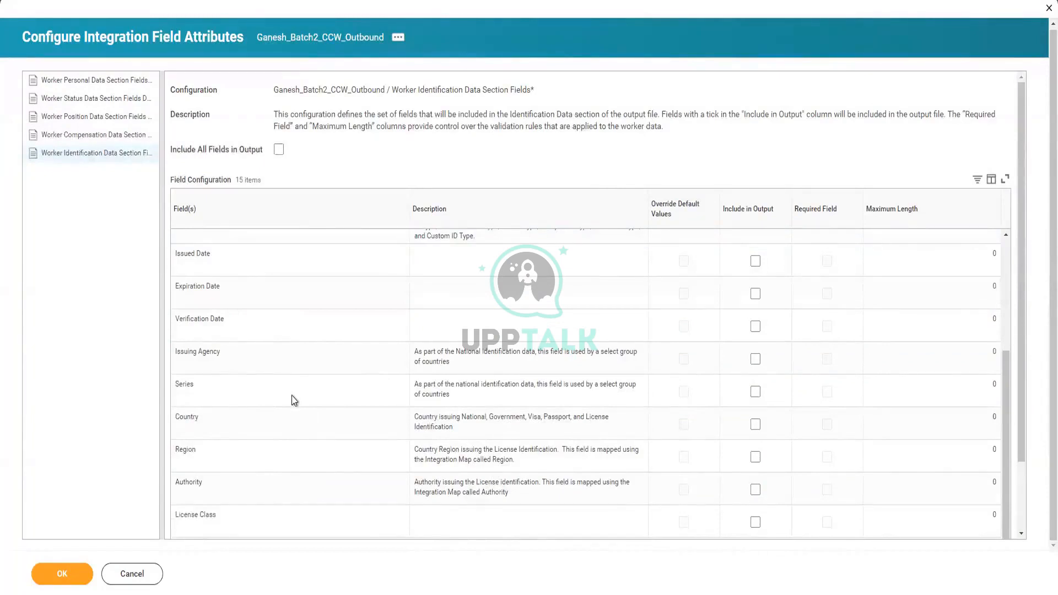
scroll(293, 395, down, 2)
scroll(697, 349, down, 1)
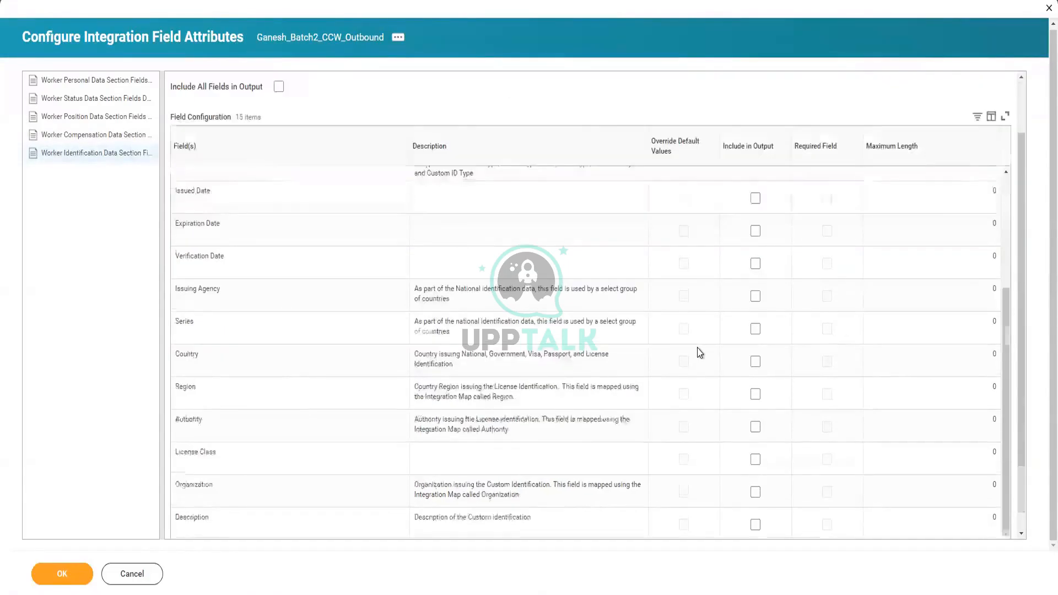
scroll(696, 348, up, 1)
scroll(696, 348, down, 2)
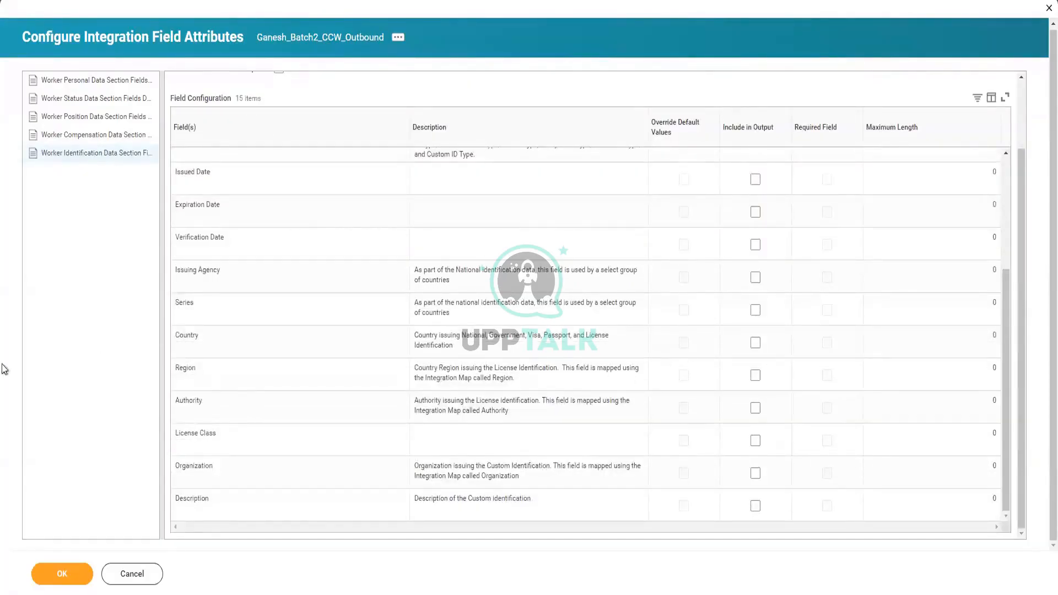
Save the integration field attributes and review the saved Worker Personal Data section fields.
click(59, 571)
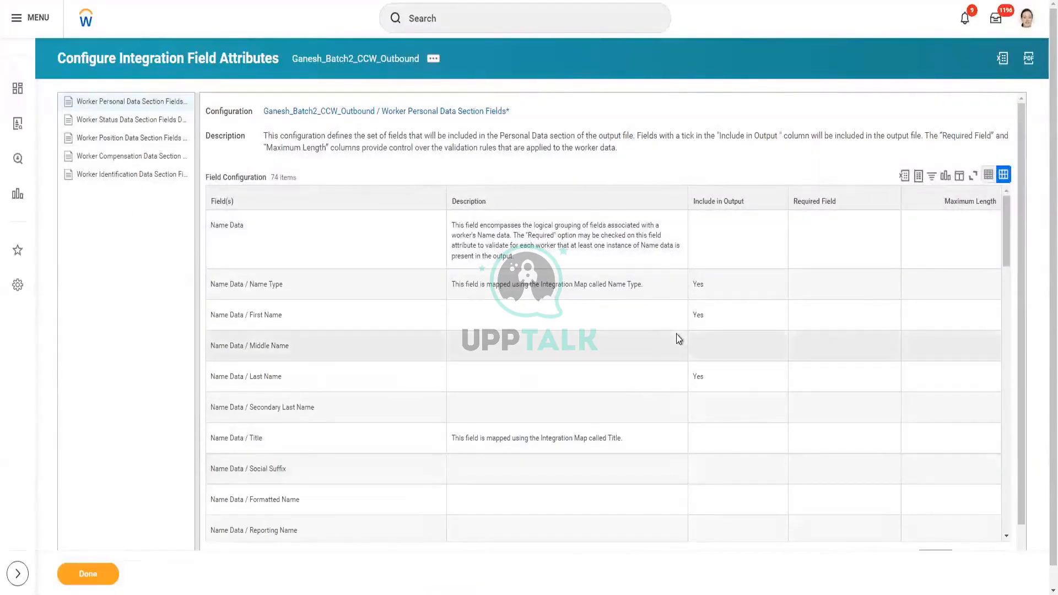
scroll(676, 337, down, 5)
scroll(671, 351, down, 5)
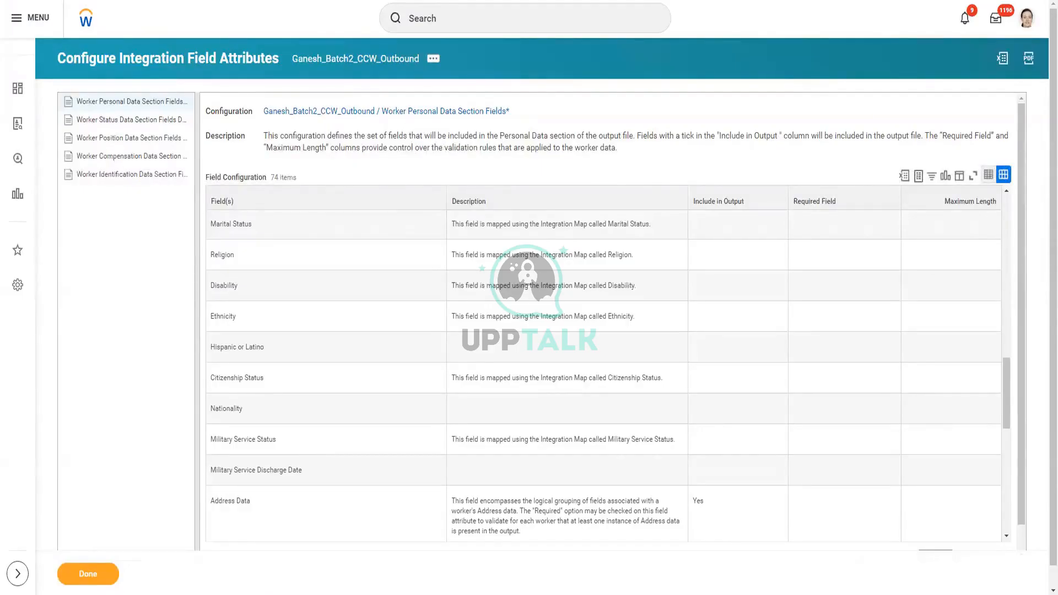
Switch to the training notes and review the Configure Integration Services and Configure Integration Field Attributes lines.
key(alt+Tab)
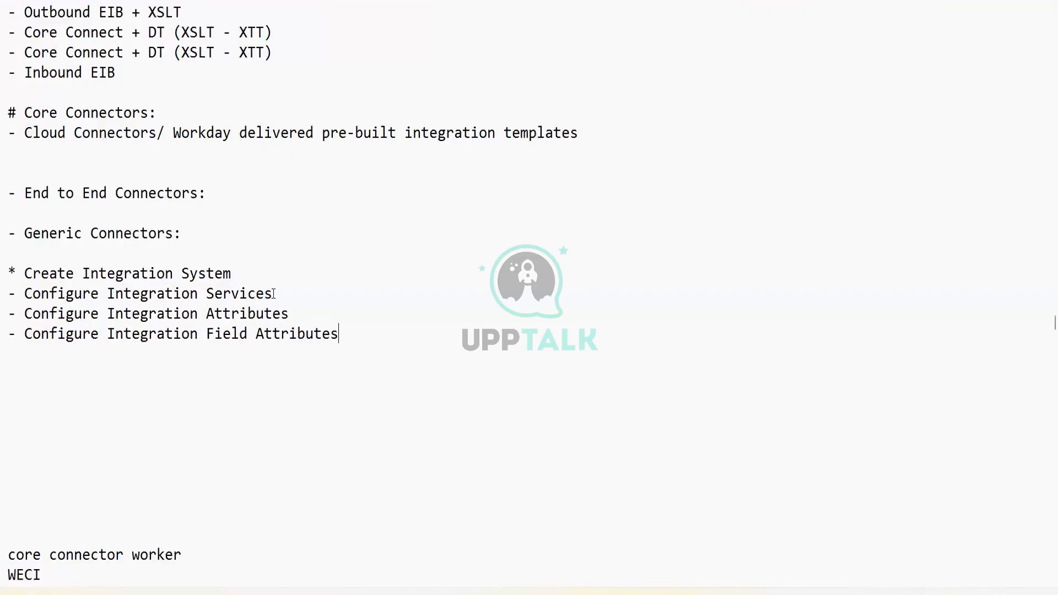
drag(274, 293, 1, 298)
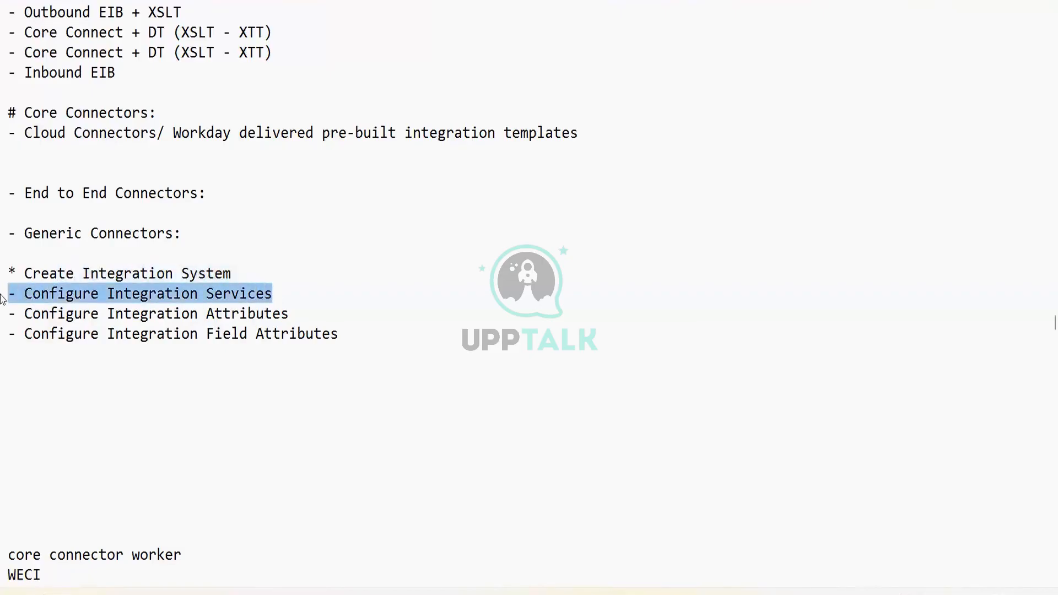
click(295, 303)
drag(282, 292, 2, 299)
click(281, 295)
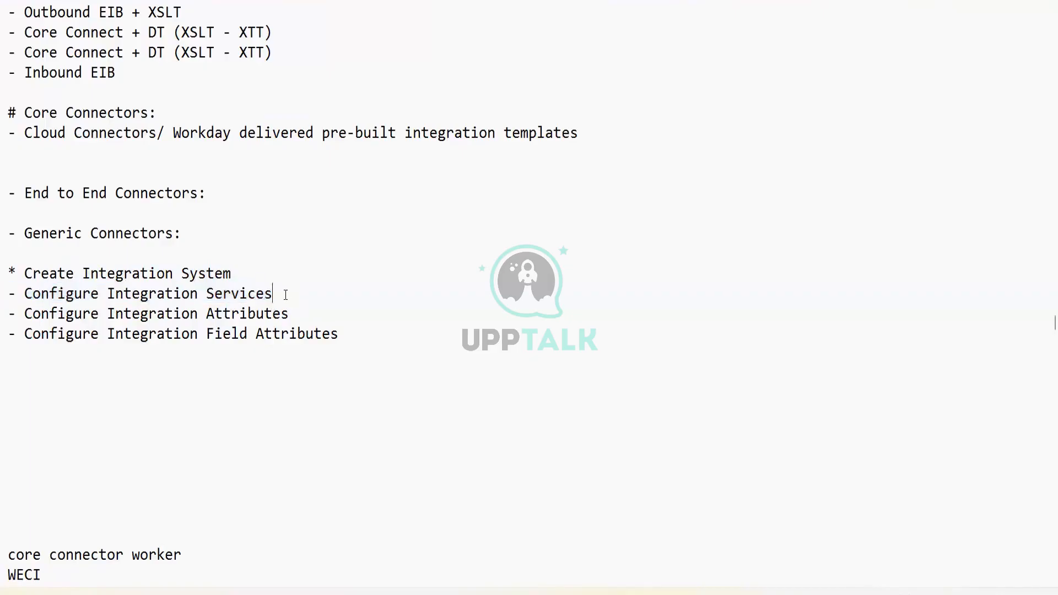
drag(281, 294, 4, 295)
click(301, 296)
drag(294, 295, 20, 298)
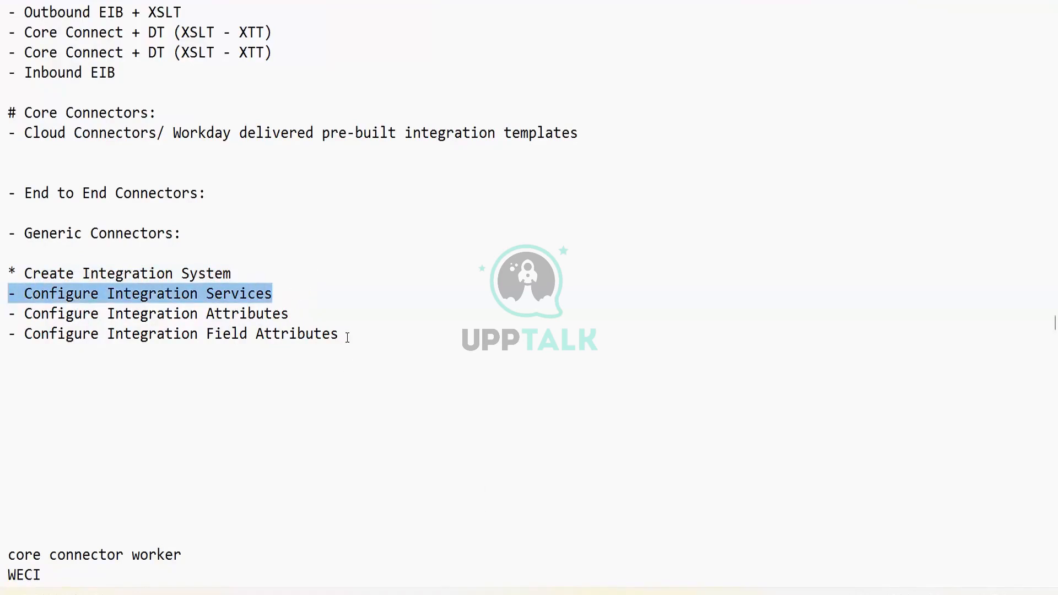
drag(346, 335, 133, 336)
drag(279, 293, 4, 297)
click(279, 289)
drag(351, 337, 15, 349)
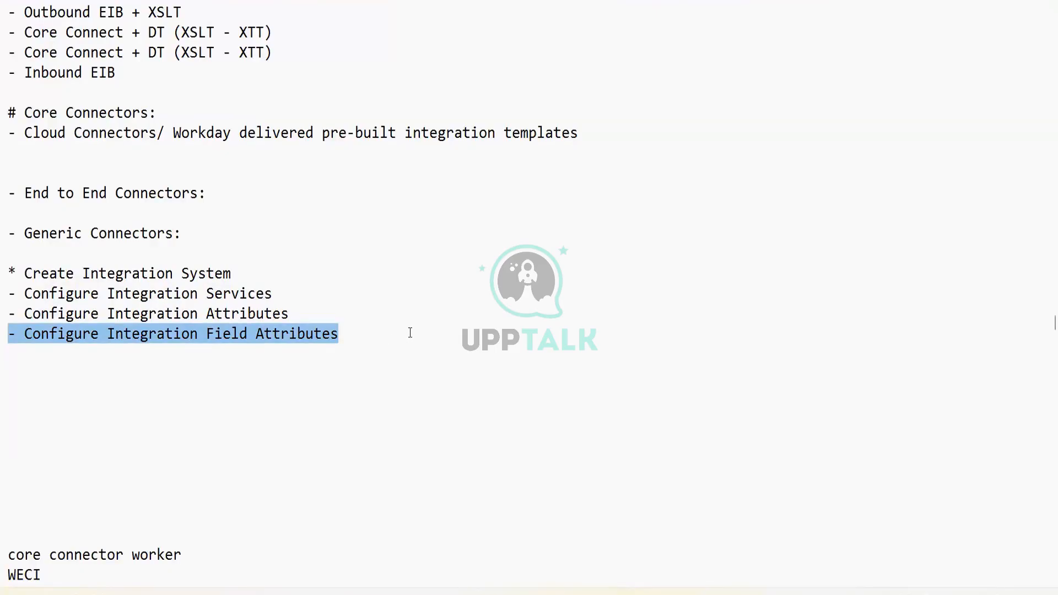
Add the line "- Configure Integration Field Override" below Configure Integration Field Attributes in the notes.
click(361, 338)
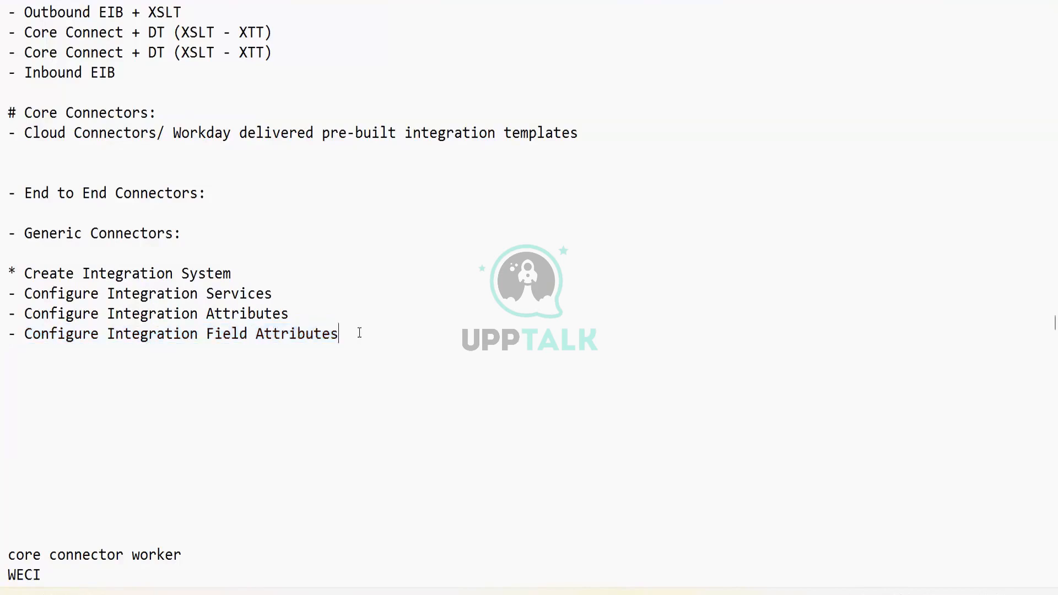
key(Return)
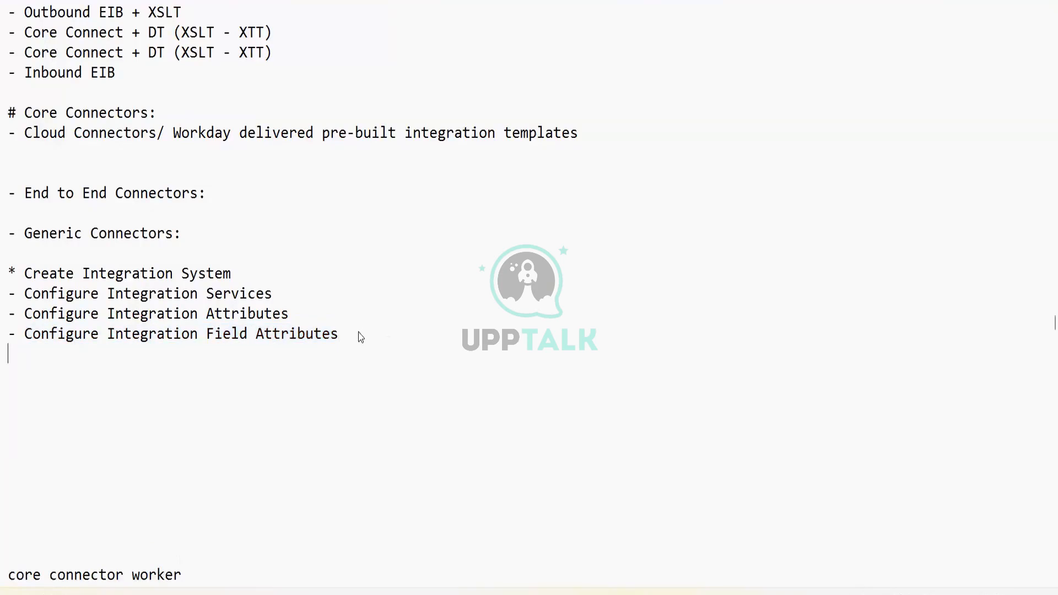
text(- Configure I)
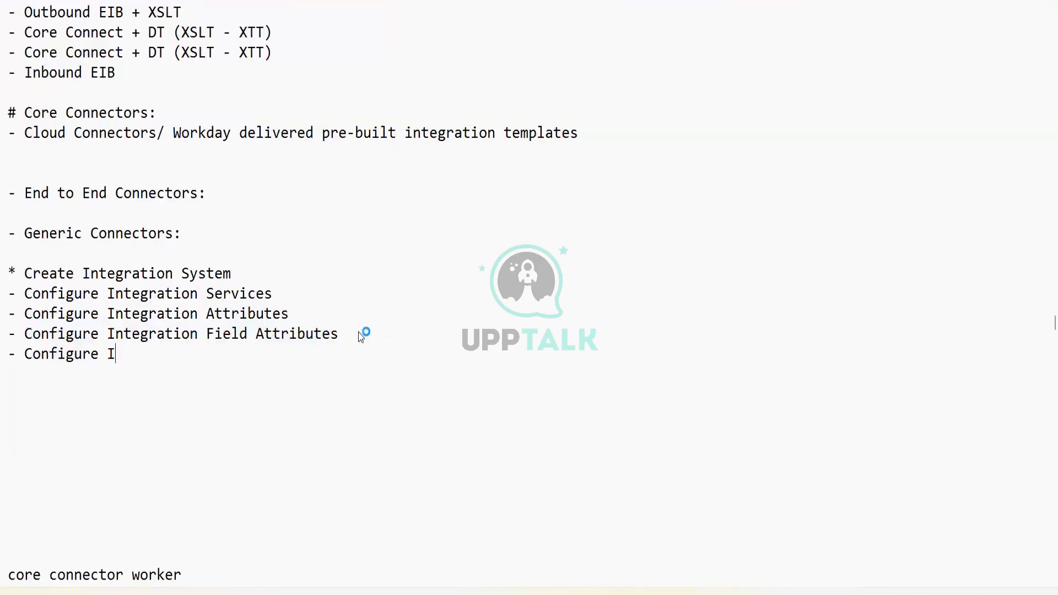
text(ntegratiojn)
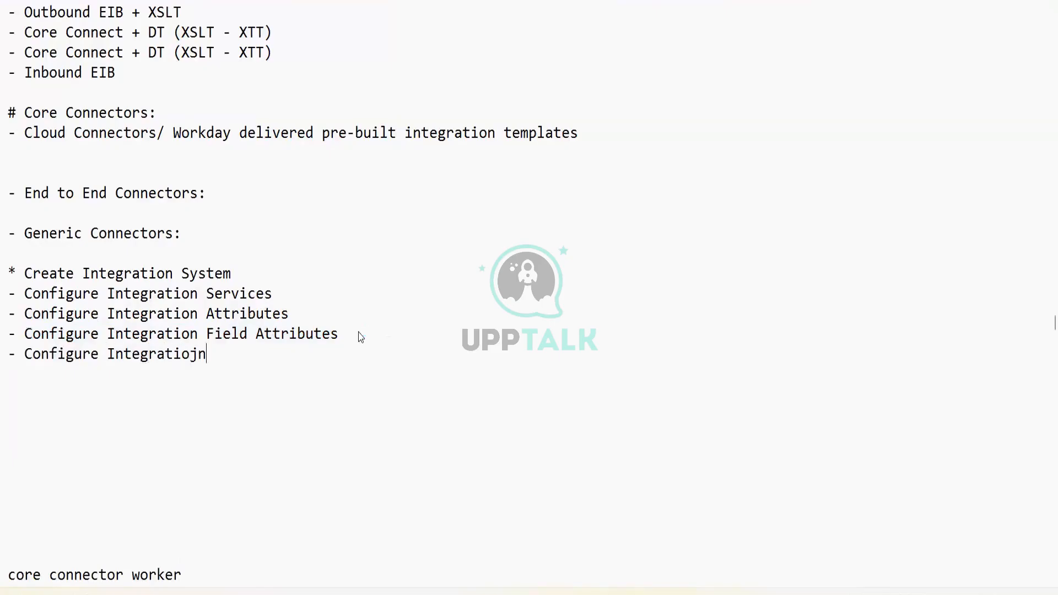
key(BackSpace)
key(BackSpace)
text(n Field Override)
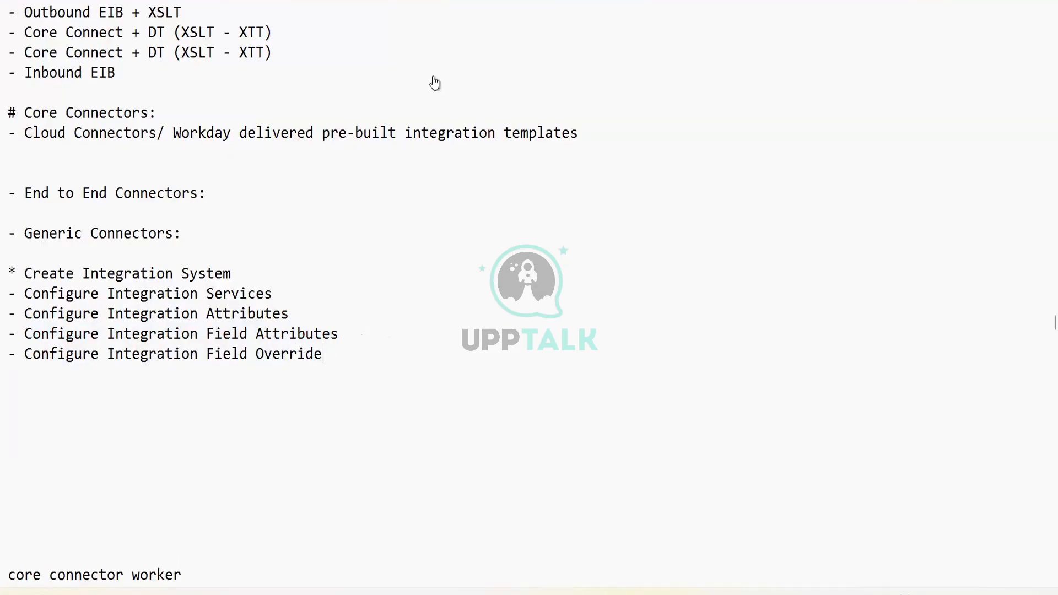
Switch to Workday and open the outbound integration's Configure Integration Field Overrides at the Eligibility criterion's Override External Field.
key(alt+Tab)
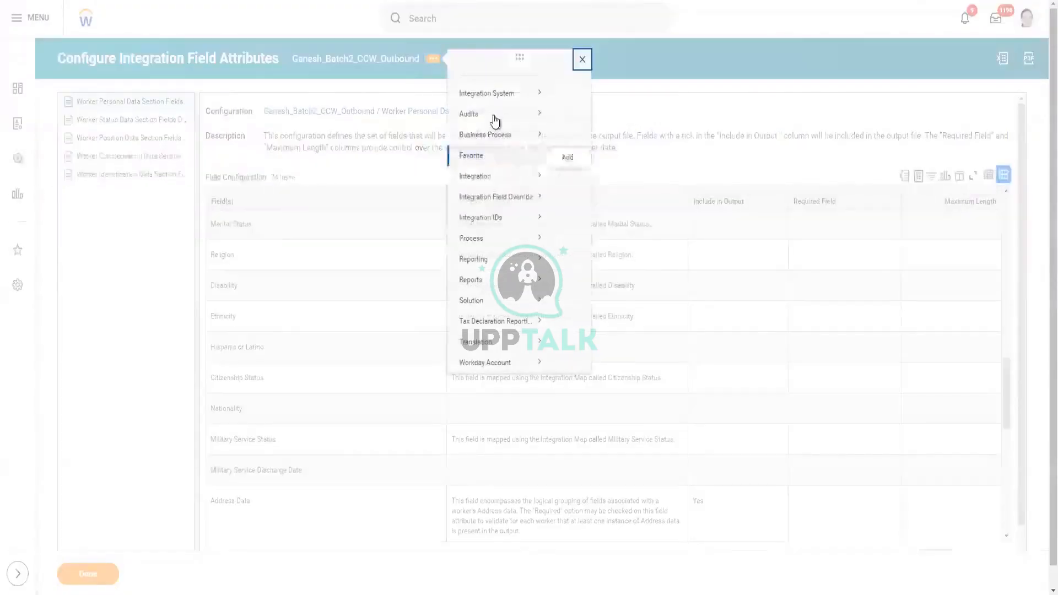
mouse_move(504, 110)
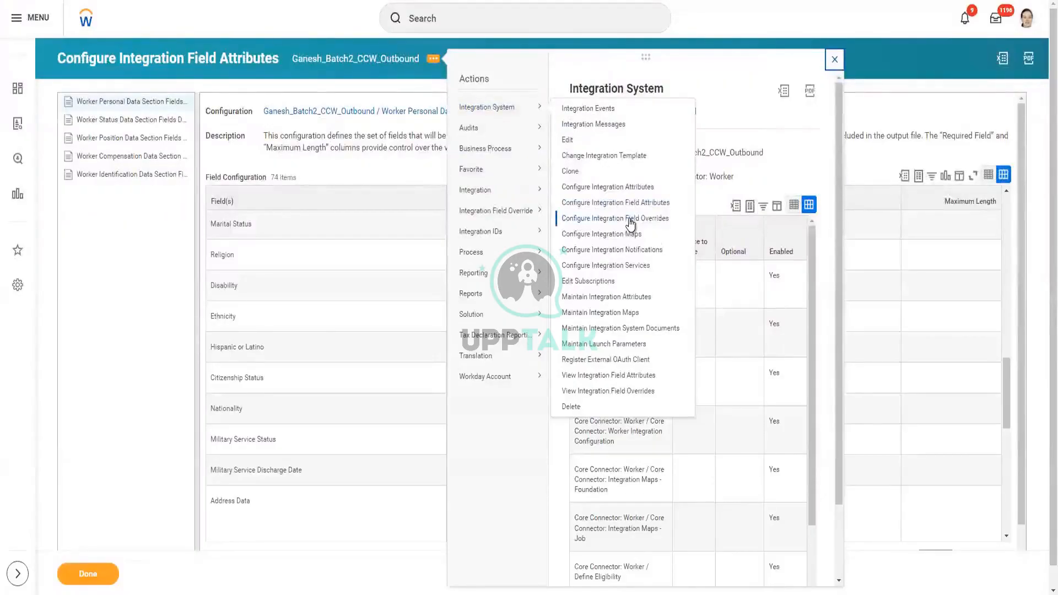
click(630, 220)
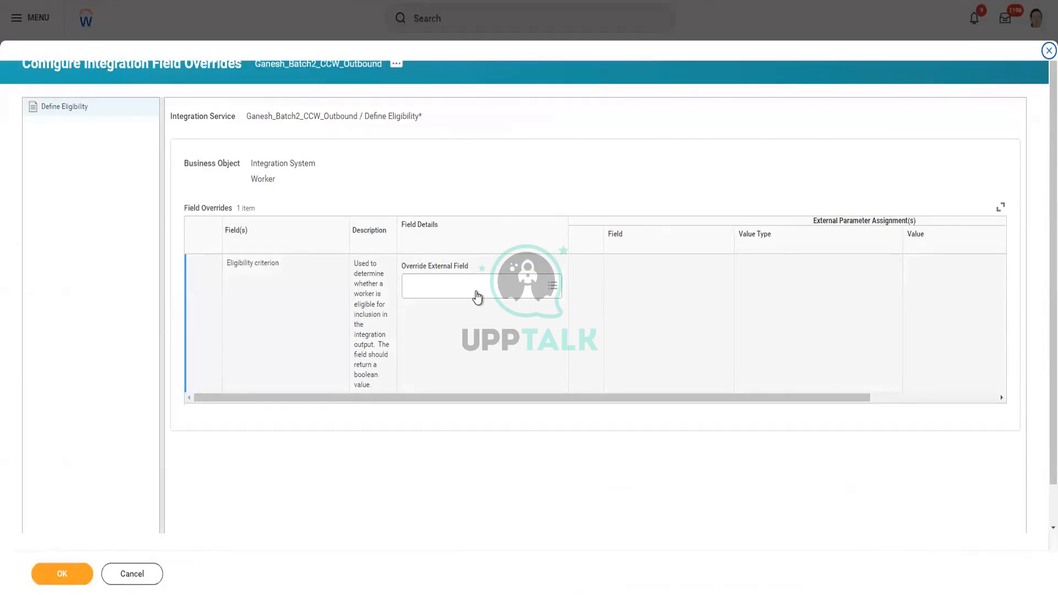
click(479, 289)
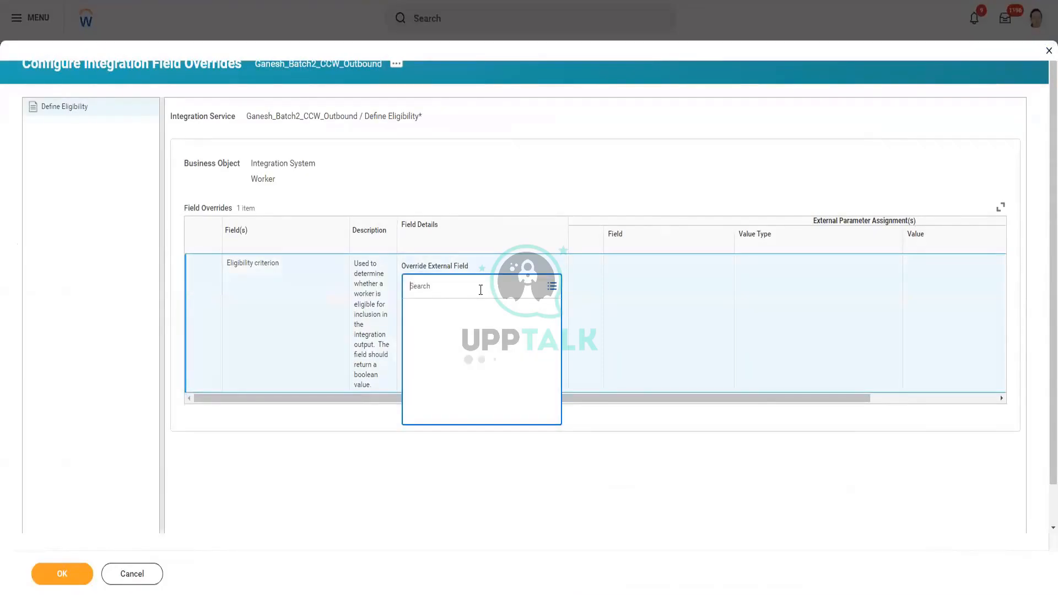
text(is ture)
key(BackSpace)
key(BackSpace)
key(BackSpace)
key(BackSpace)
key(BackSpace)
key(Return)
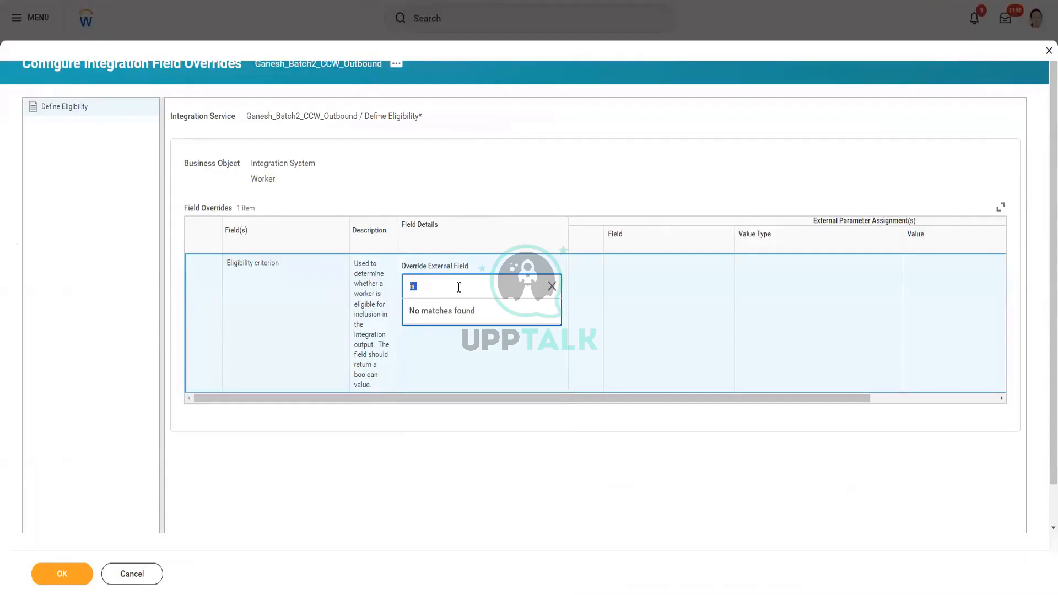
Search the Eligibility criterion's override external fields for "true" and open the details of the Any is True field.
text(true)
key(Return)
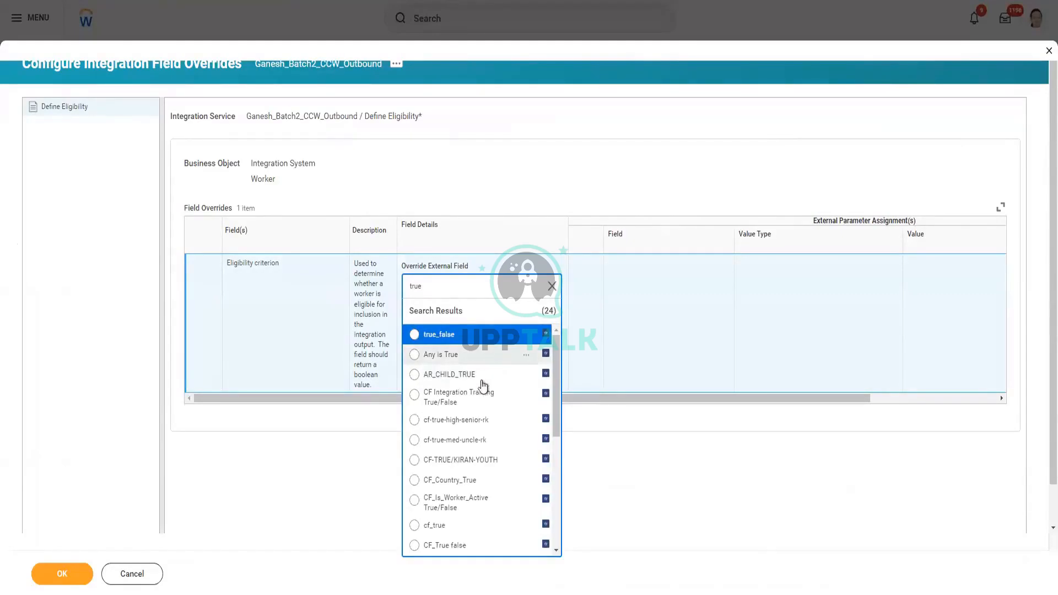
scroll(485, 402, down, 5)
scroll(485, 402, up, 5)
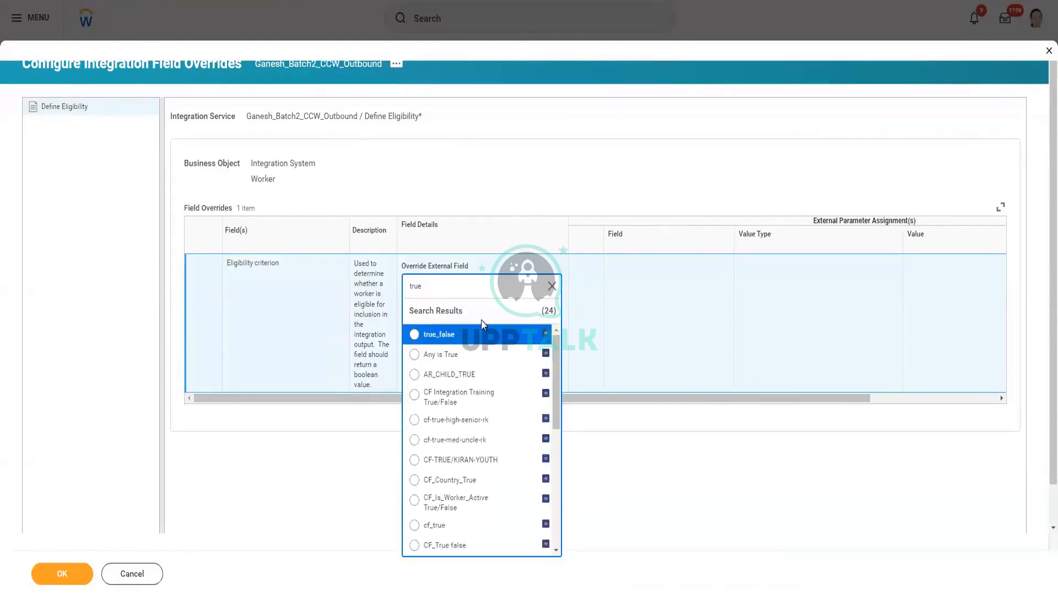
click(526, 355)
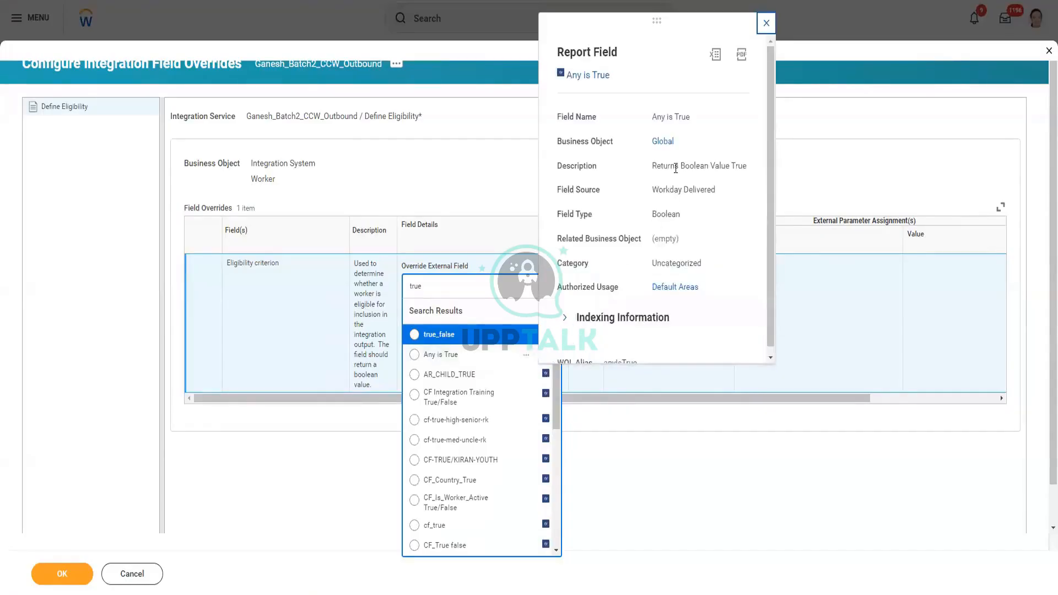
Set the Eligibility criterion's override external field to Any is True, save the overrides, and open the outbound integration's related actions.
click(458, 356)
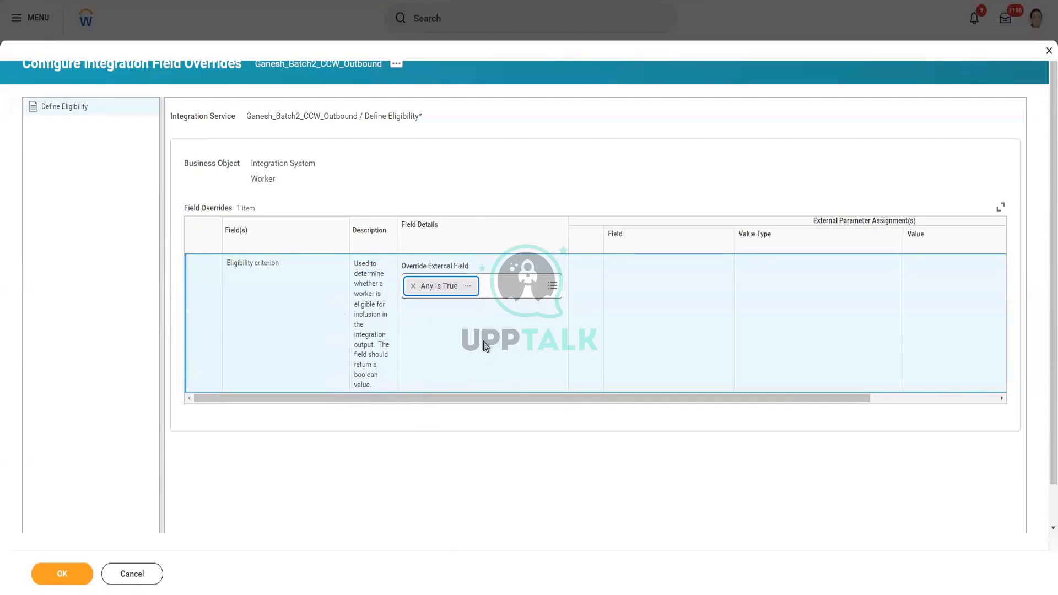
click(75, 573)
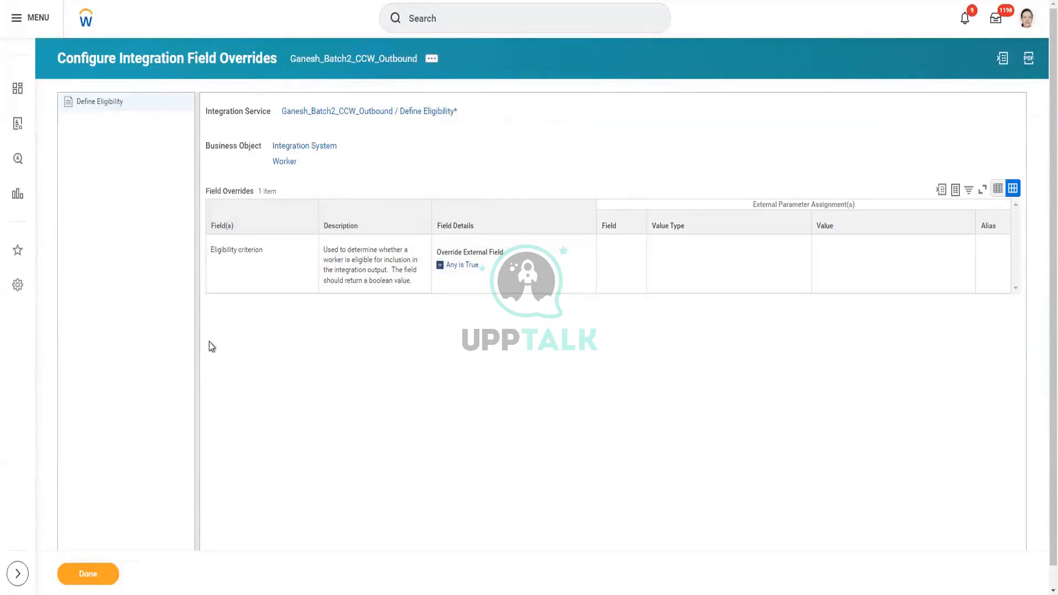
click(432, 59)
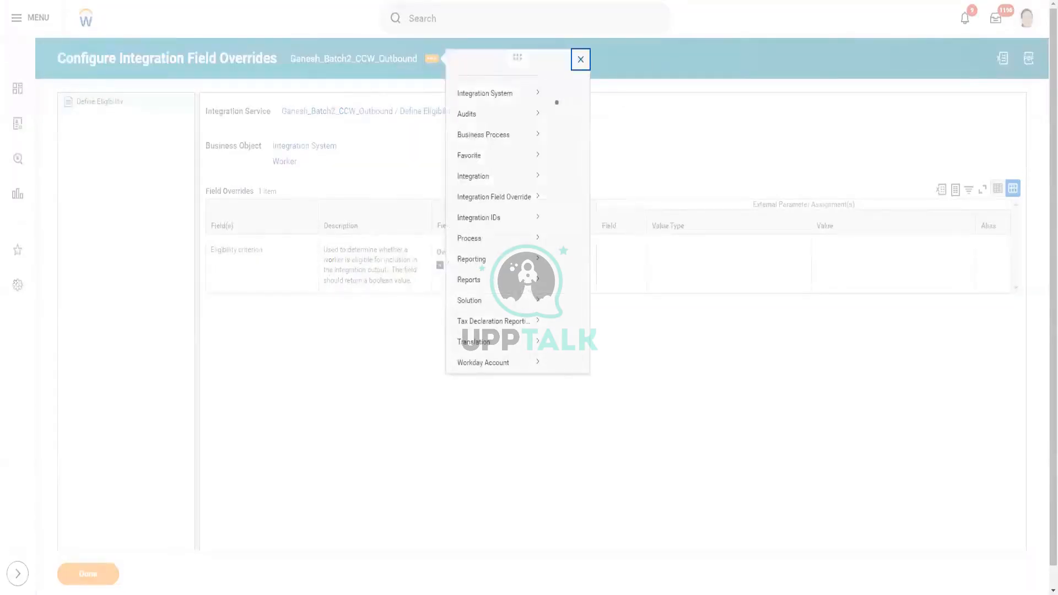
Switch to the training notes and add the line "- Configure Integration Maps" below Configure Integration Field Override.
key(alt+Tab)
text(- )
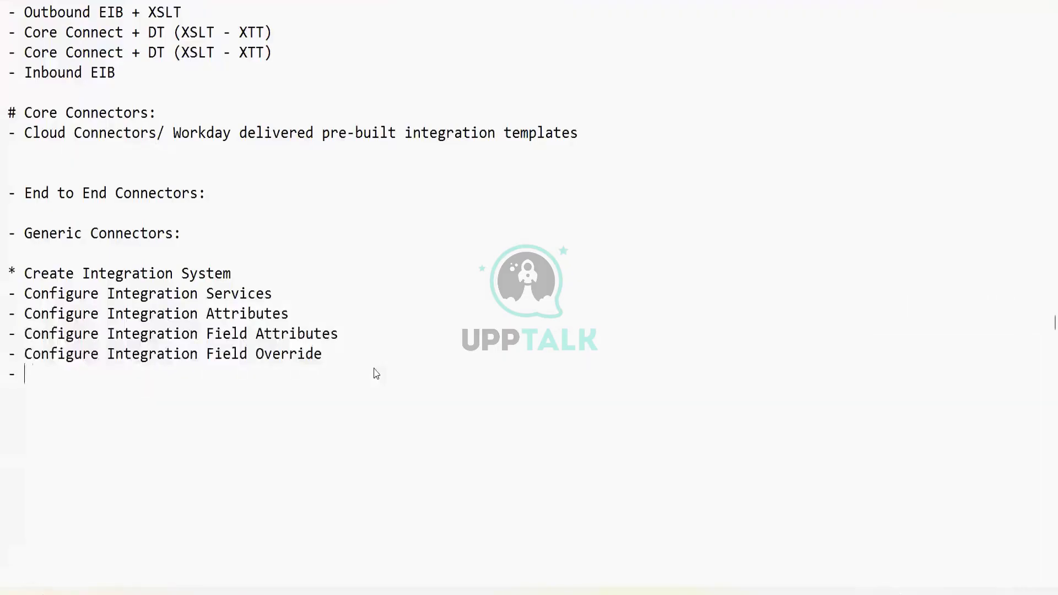
text(Configure I)
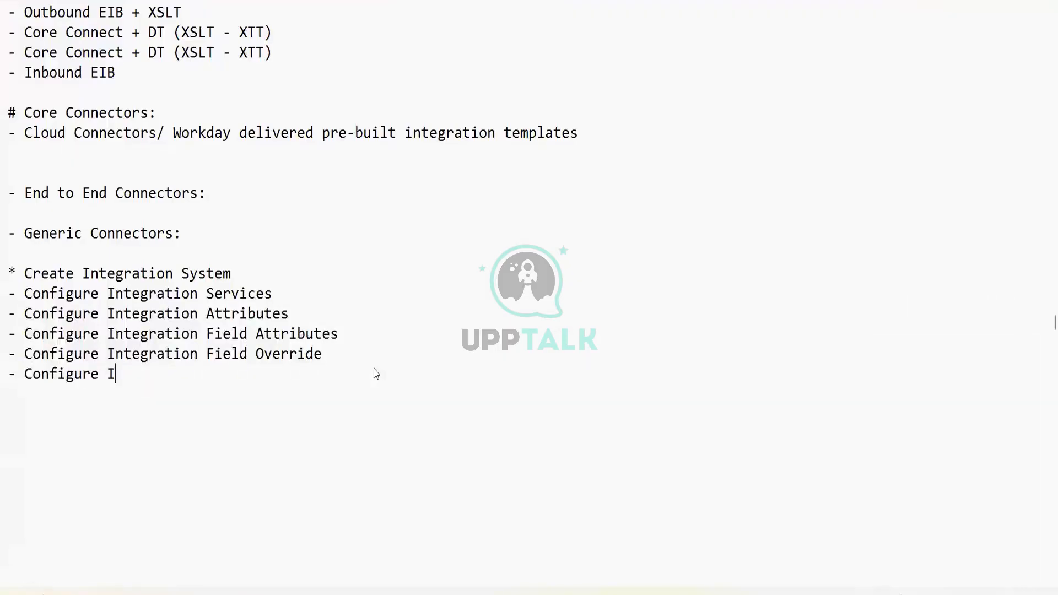
text(ntegration Maps)
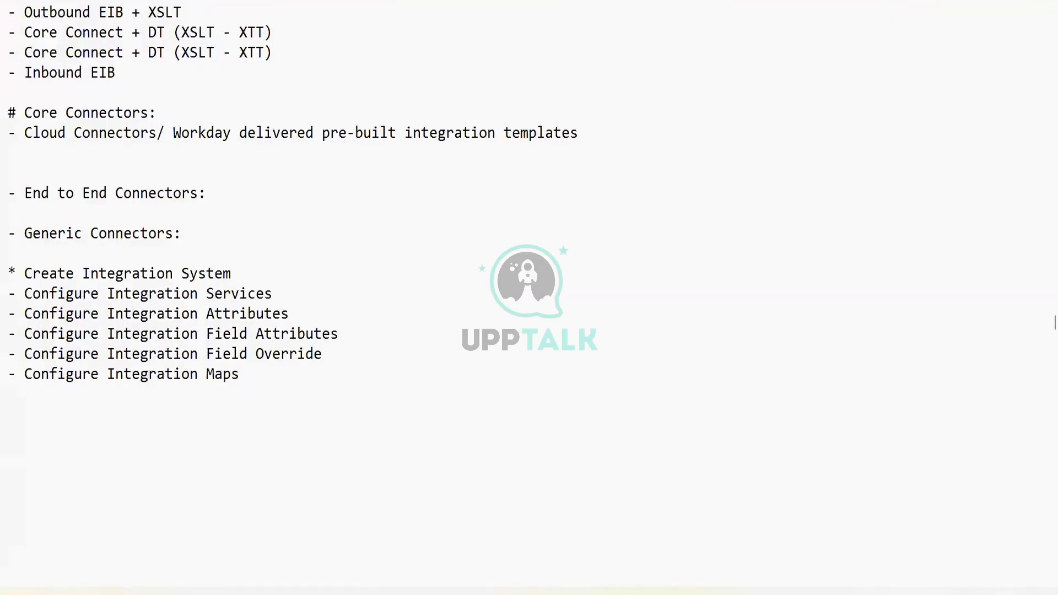
Switch back to Workday and open Configure Integration Maps for the outbound integration system.
key(alt+Tab)
mouse_move(508, 113)
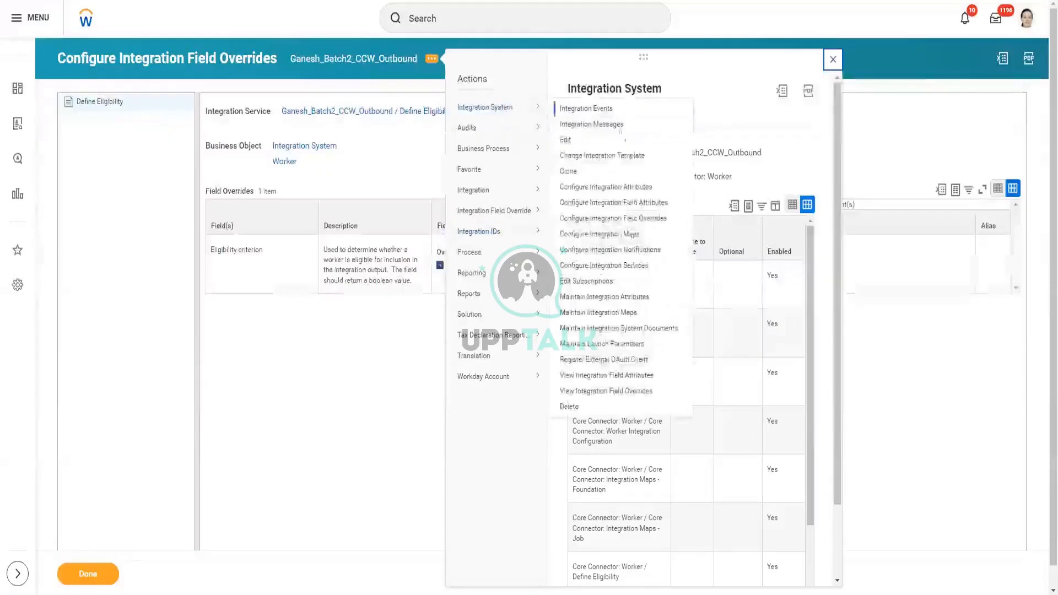
click(627, 234)
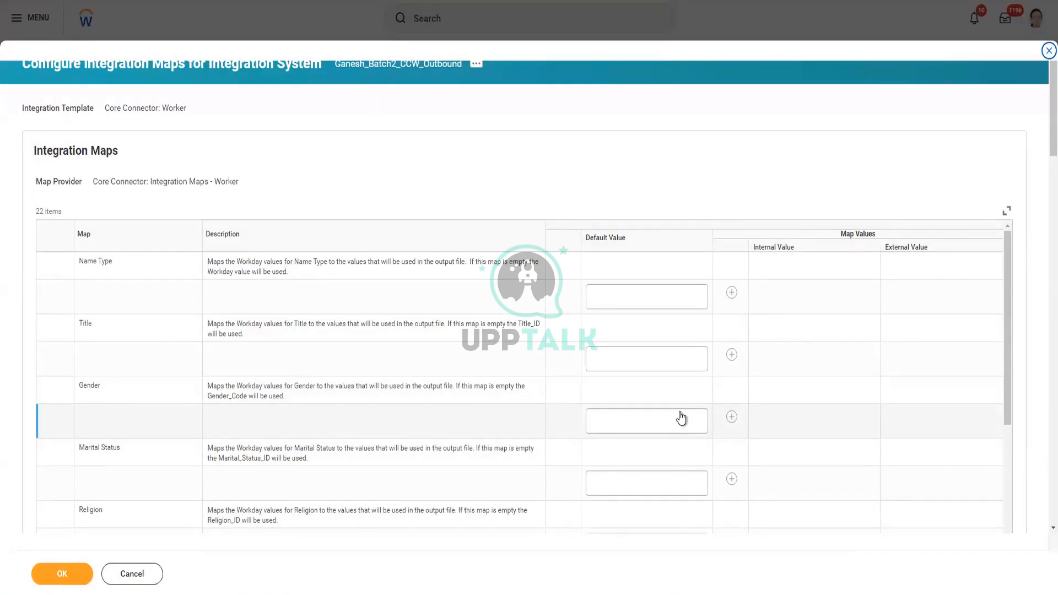
Add a map value row to the Gender integration map and set the map's default value to NA.
click(732, 419)
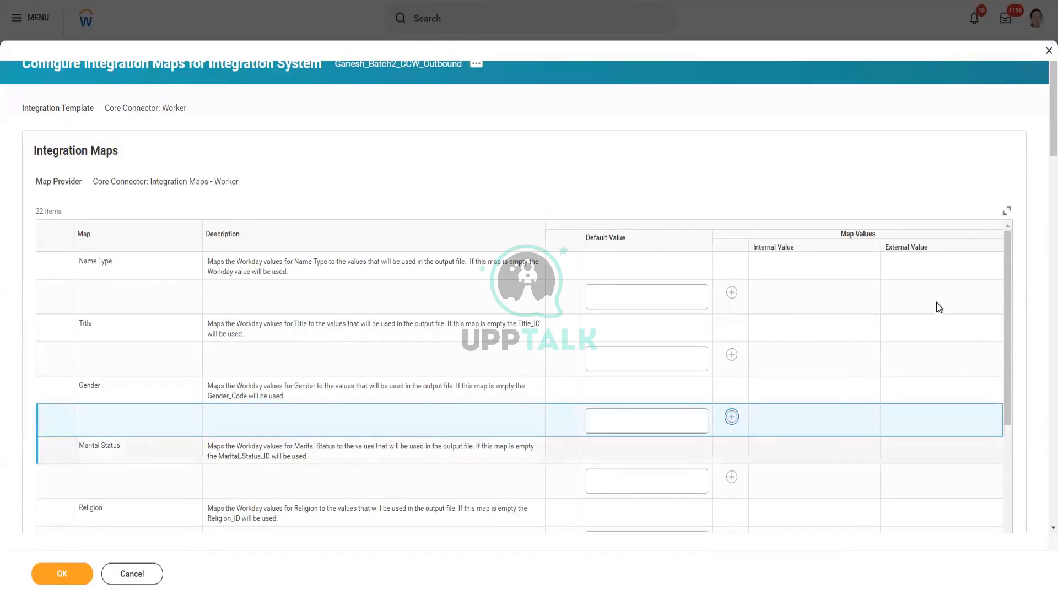
scroll(672, 424, down, 3)
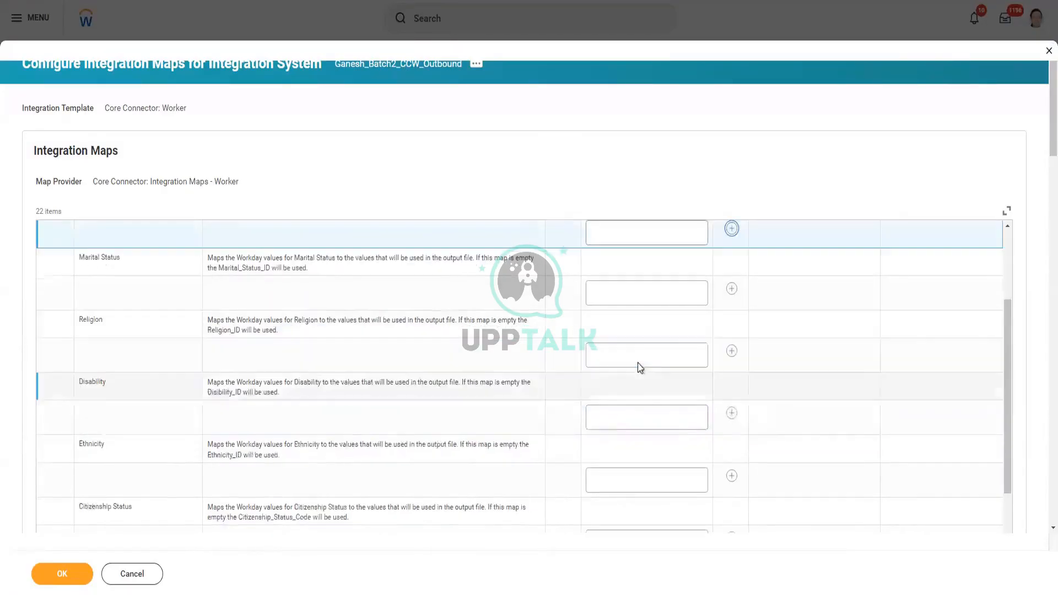
scroll(719, 388, up, 1)
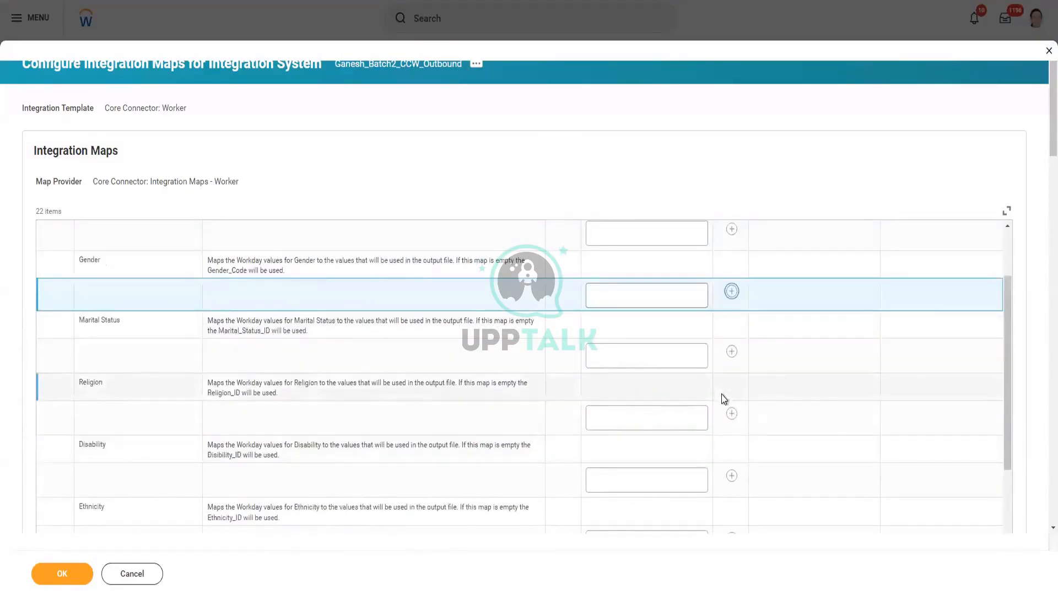
key(Return)
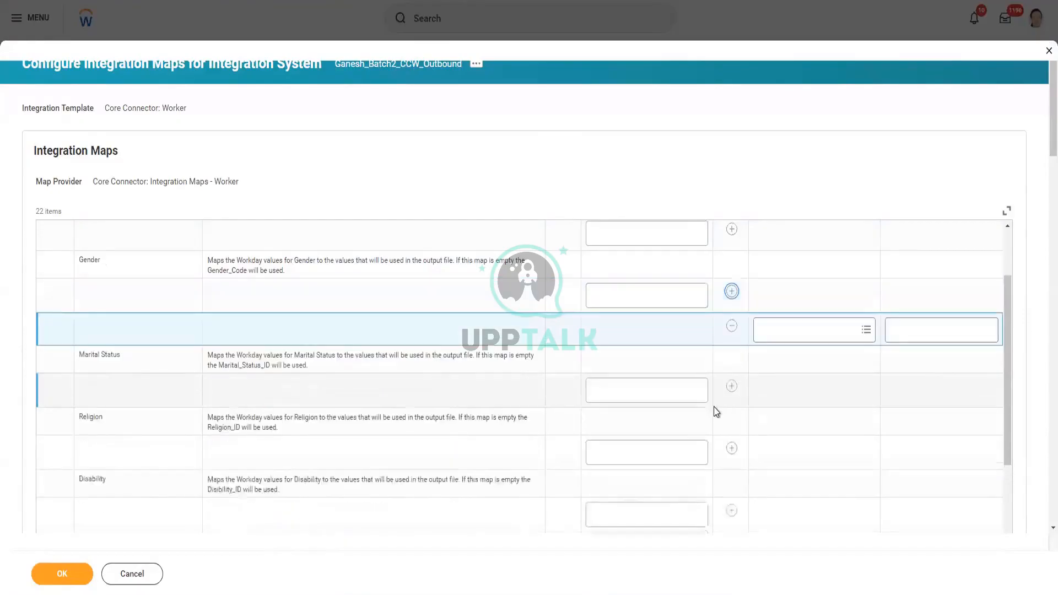
scroll(639, 358, up, 1)
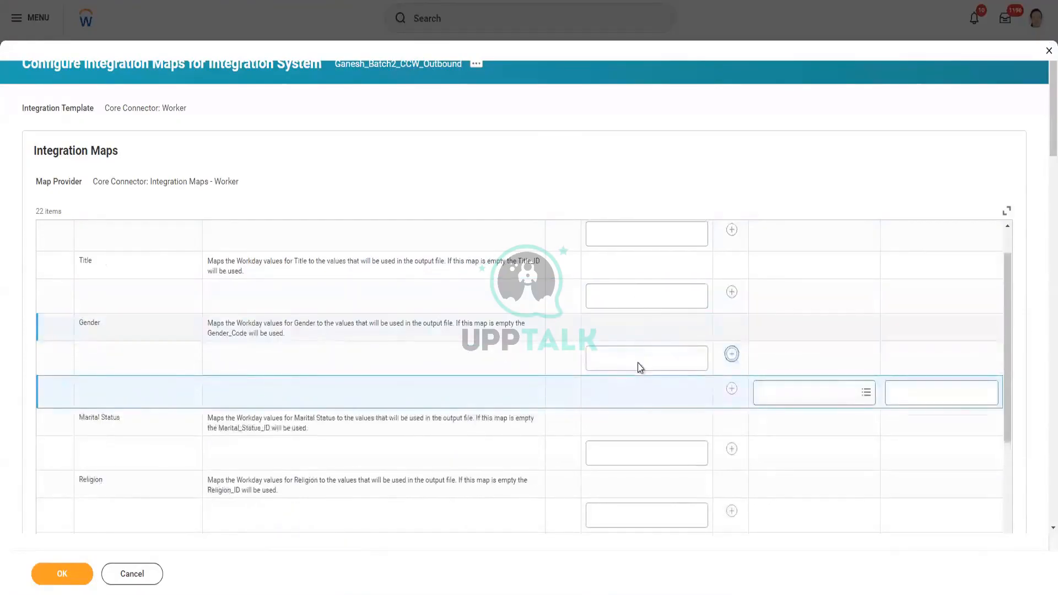
scroll(637, 363, up, 1)
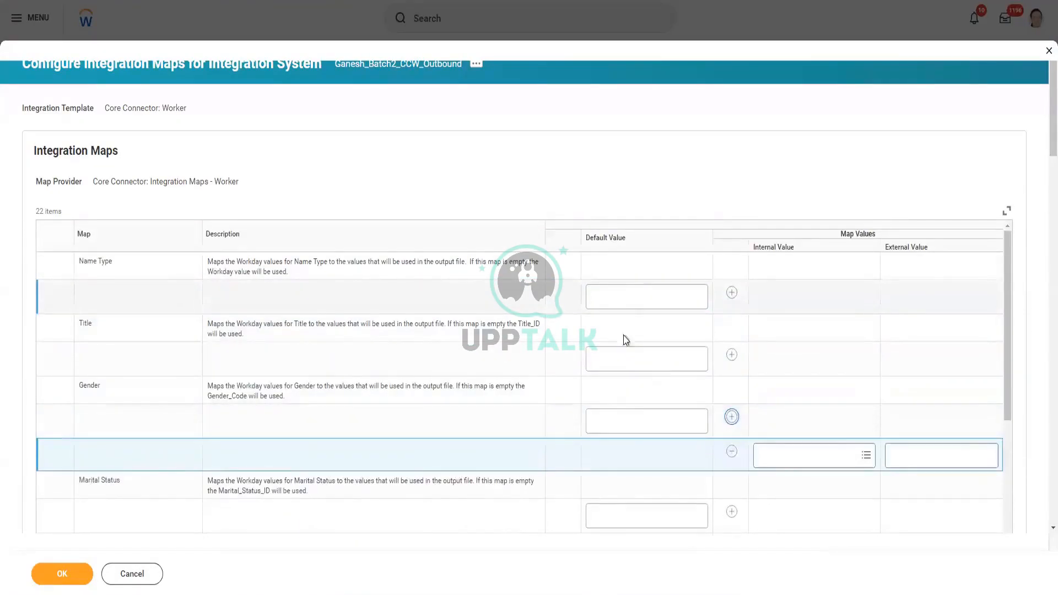
click(621, 421)
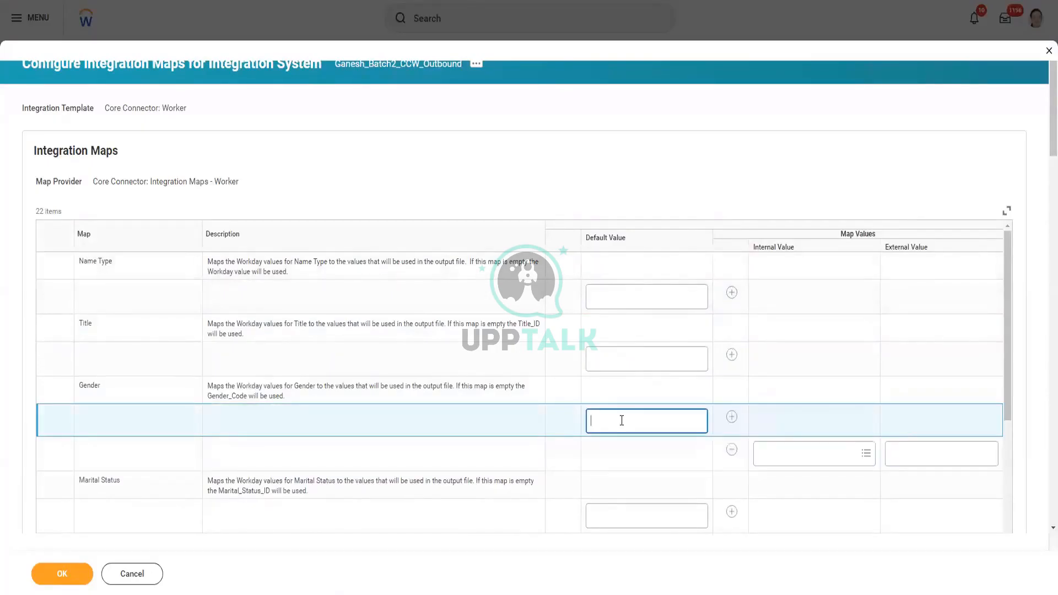
text(Na)
key(BackSpace)
text(A)
Map the Gender internal value Male to the external value M.
click(772, 456)
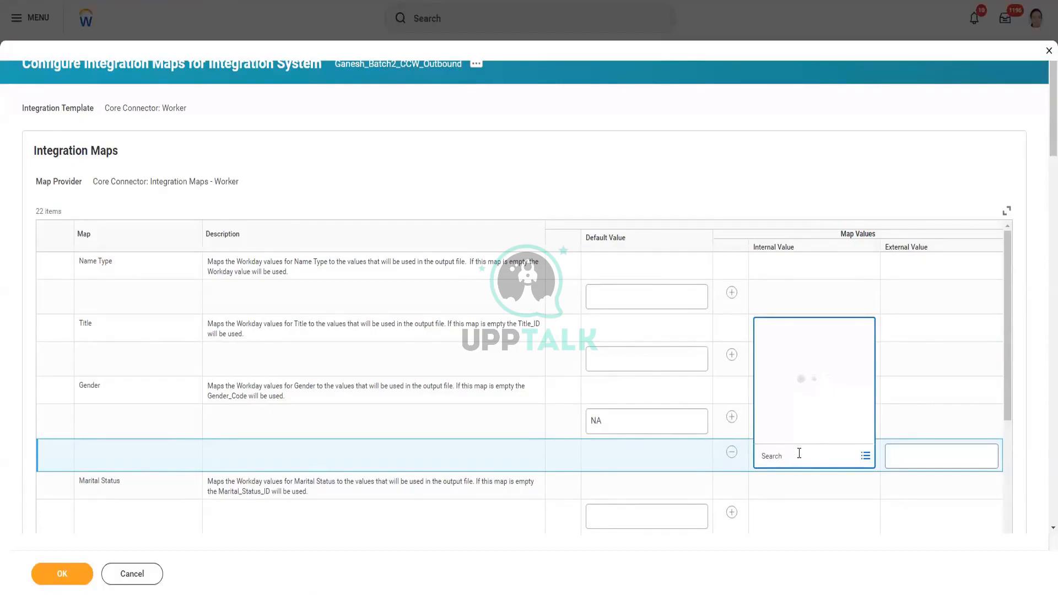
text(Ma)
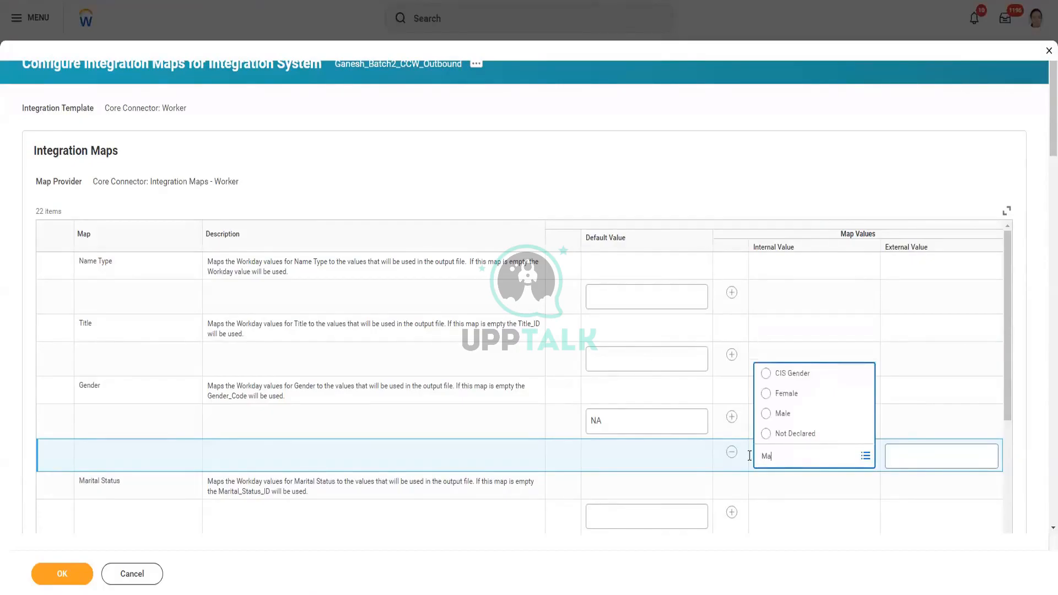
click(782, 417)
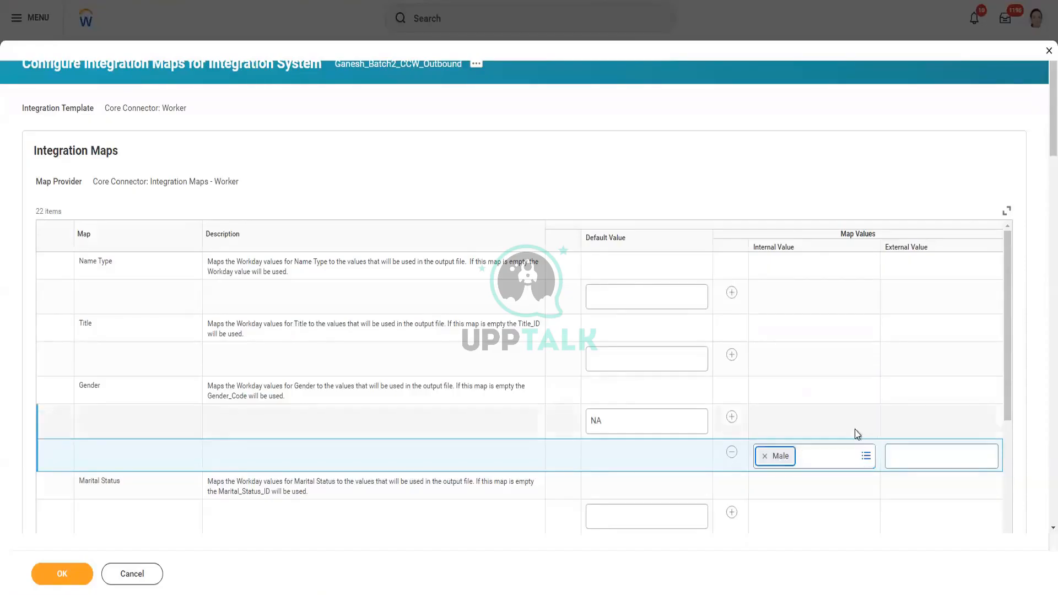
click(922, 455)
text(M)
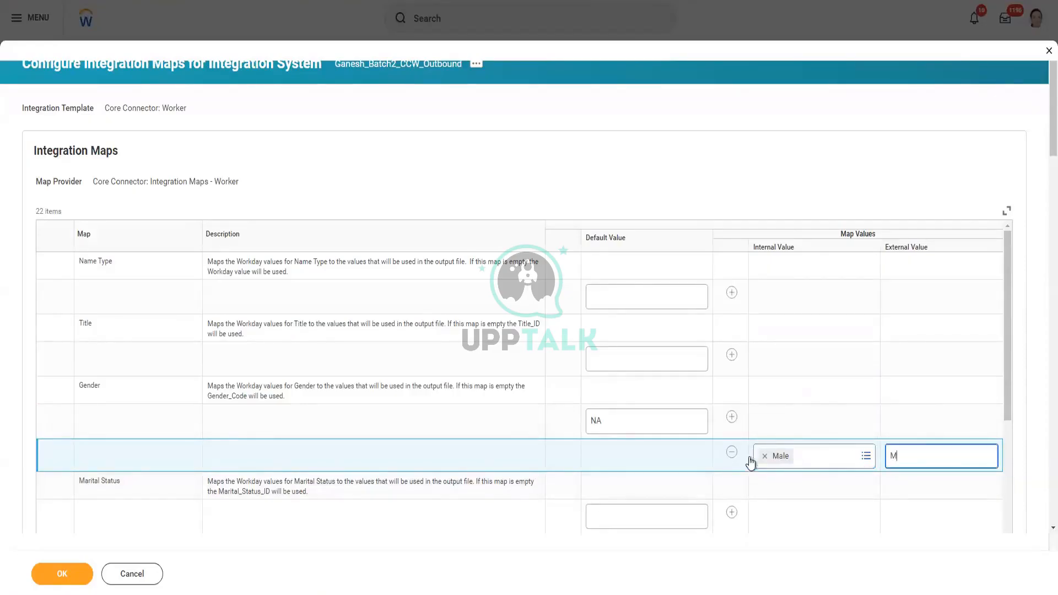
Add two more value rows to the Gender map and map the internal value Female to the external value F.
click(732, 418)
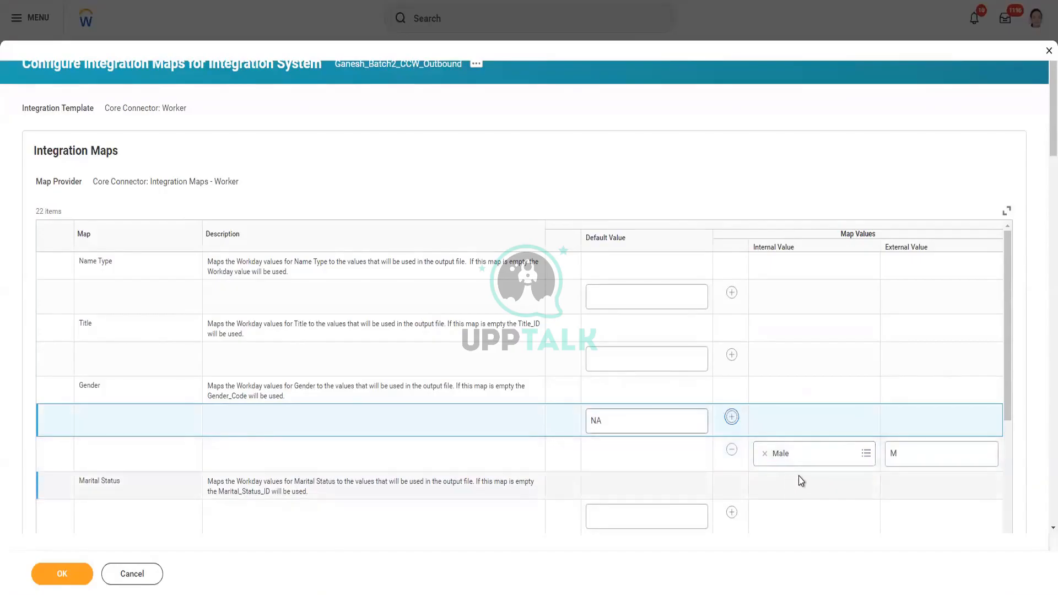
scroll(827, 468, down, 3)
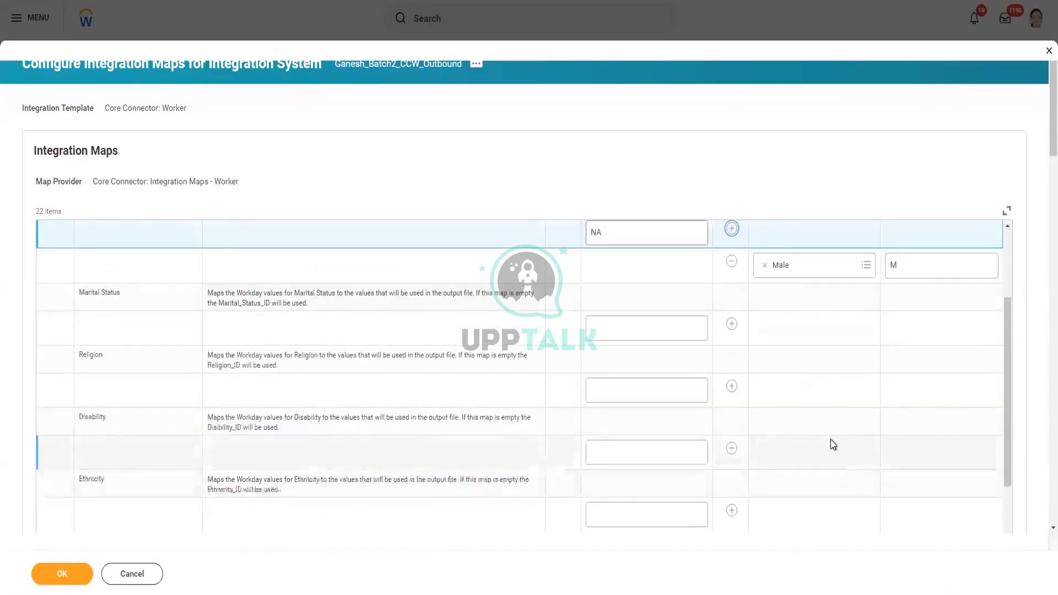
scroll(828, 442, up, 3)
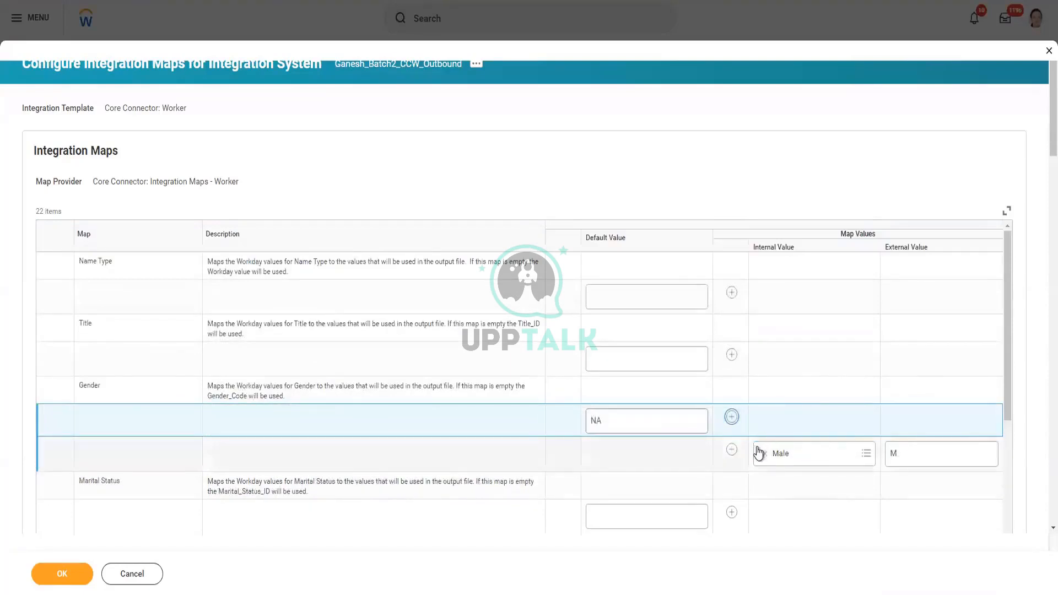
click(732, 417)
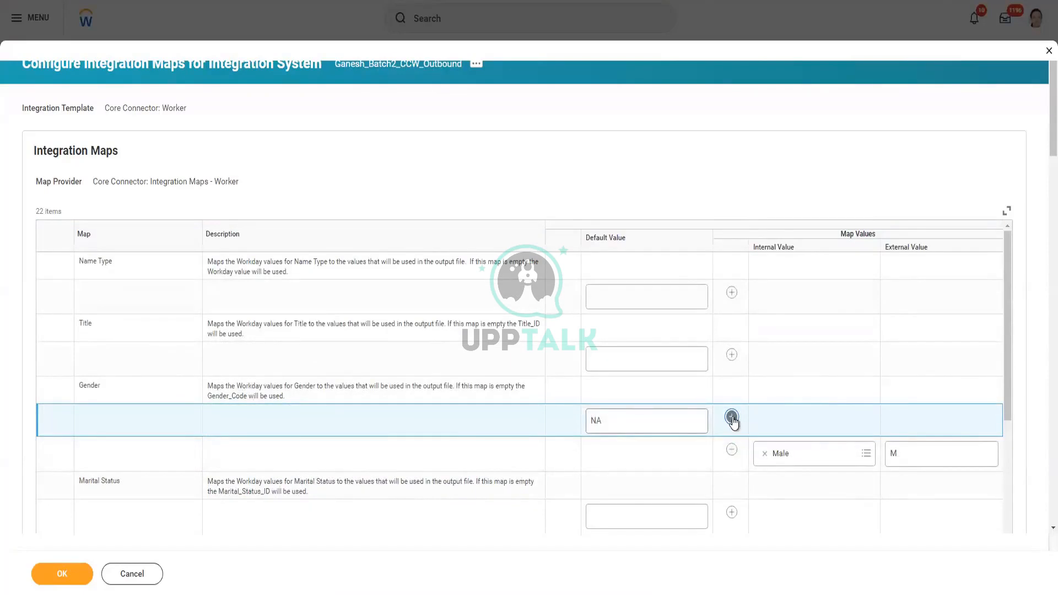
click(800, 462)
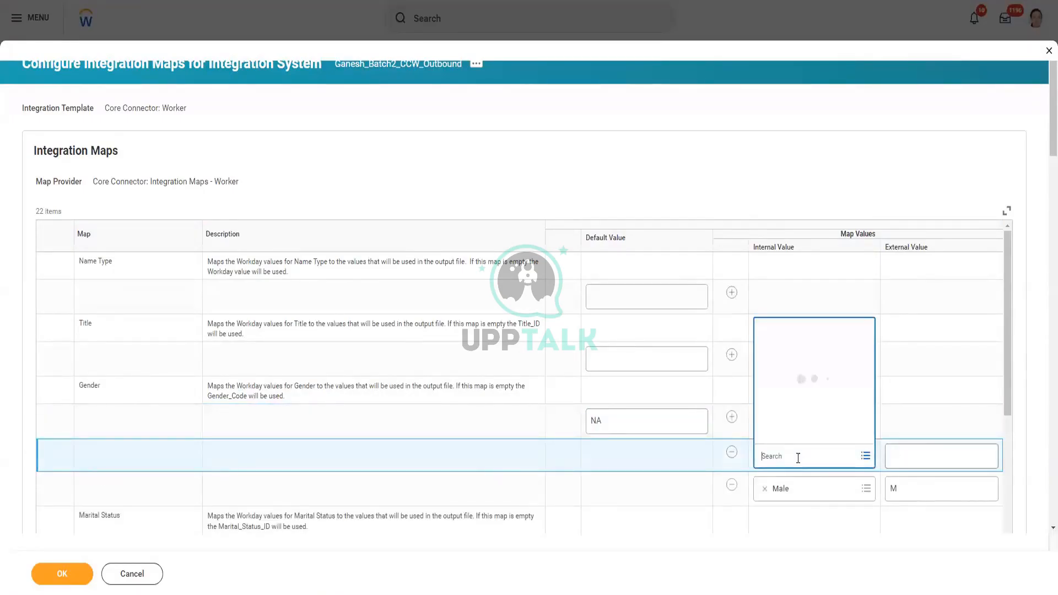
text(Fema)
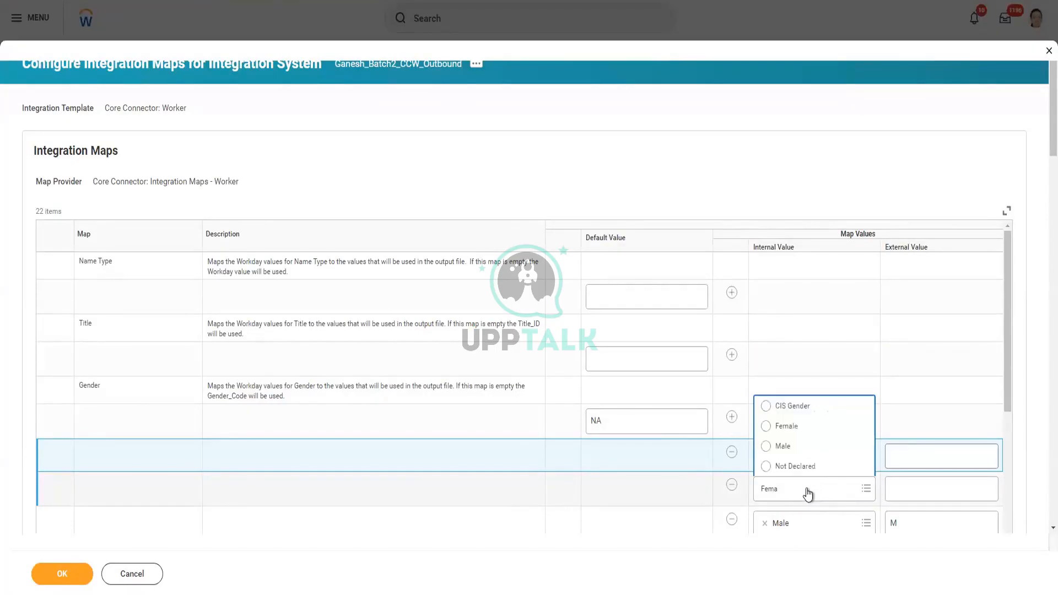
click(799, 427)
click(908, 487)
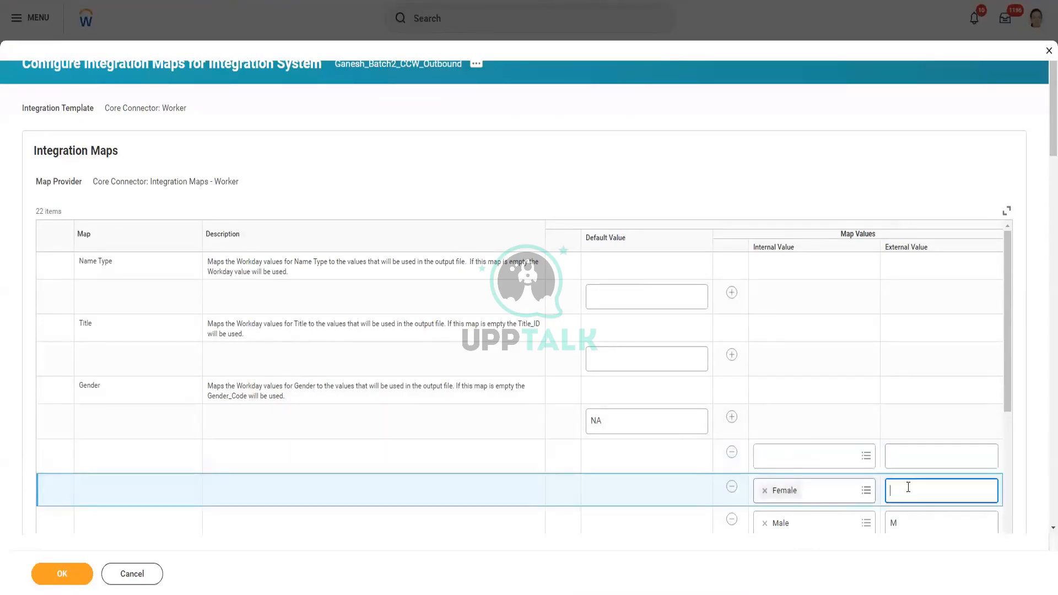
text(F)
Map the Gender internal value Not Declared to the external value ND in the remaining empty row.
click(824, 459)
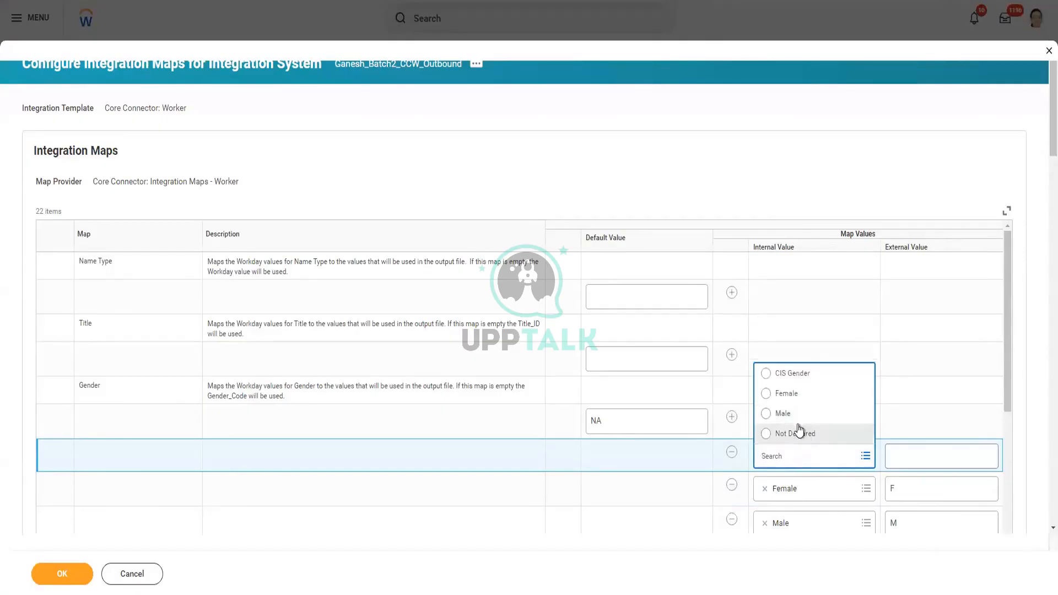
click(795, 435)
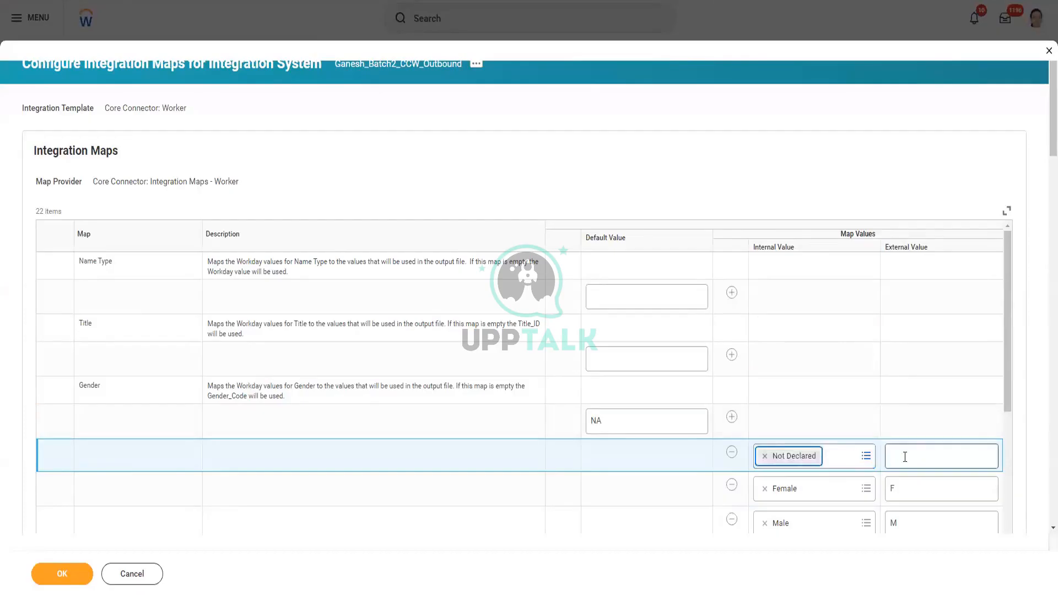
click(906, 457)
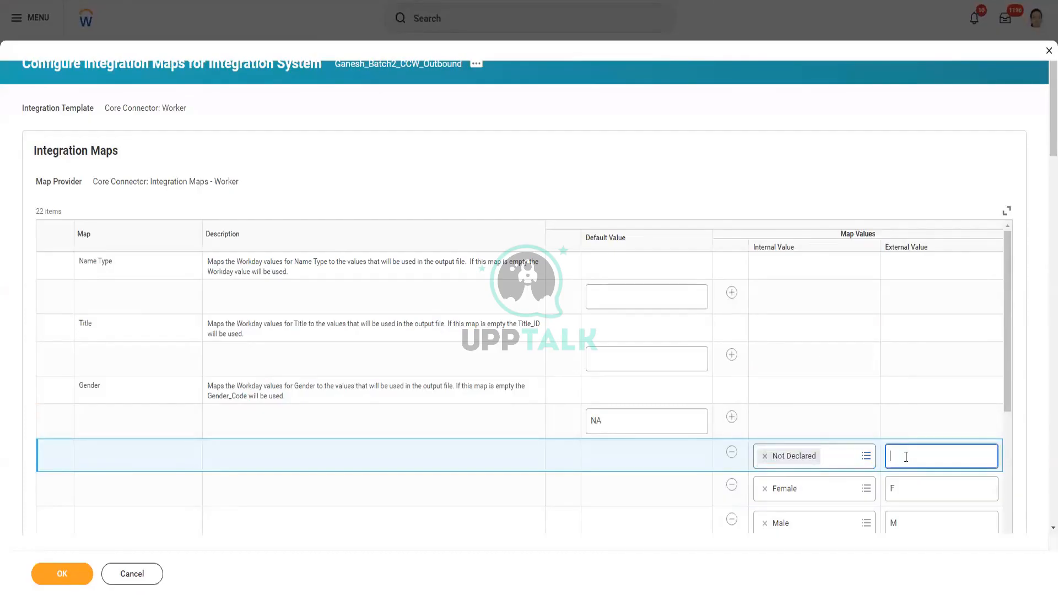
text(ND)
Review the remaining worker maps below Gender and save the integration maps configuration.
scroll(310, 318, down, 3)
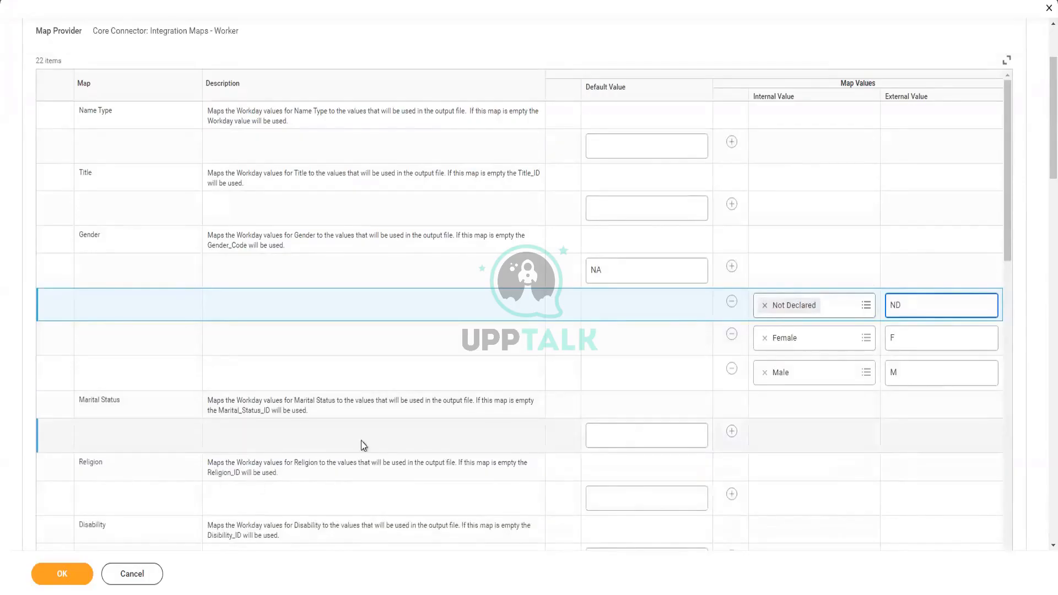
scroll(277, 428, down, 5)
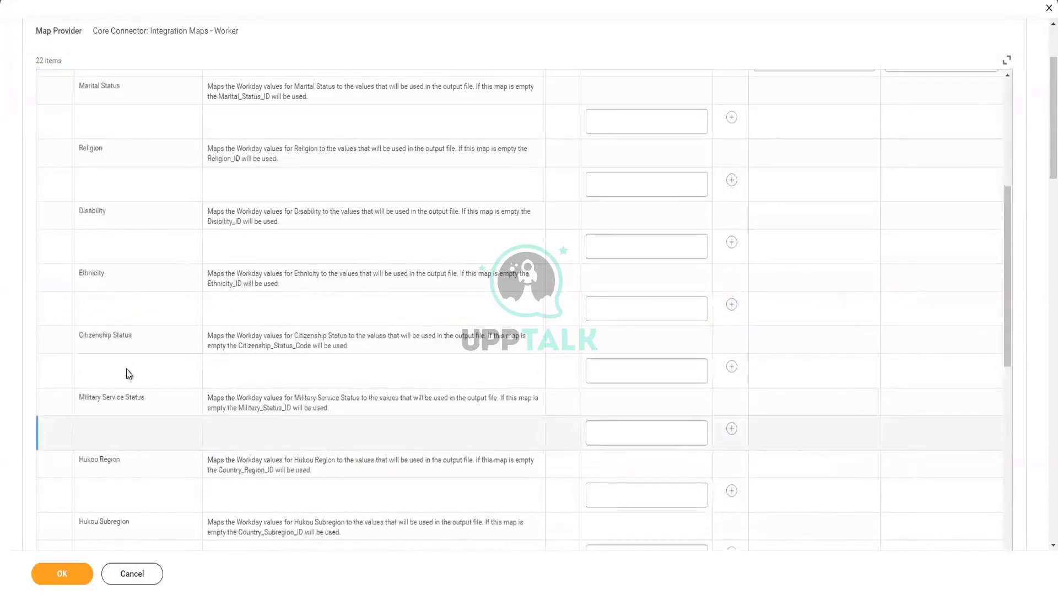
scroll(127, 330, down, 2)
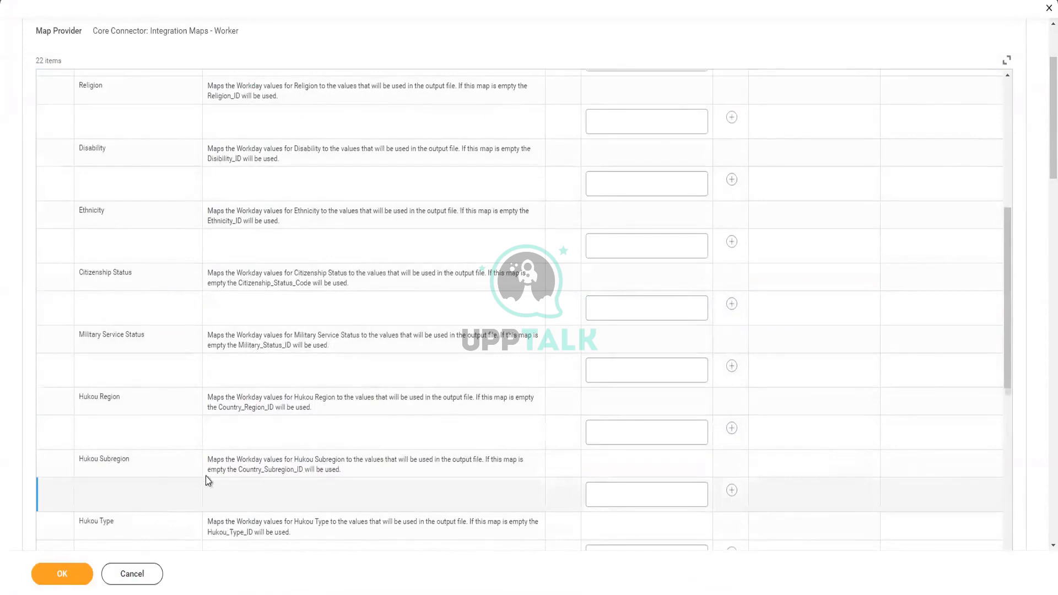
scroll(206, 475, down, 7)
scroll(419, 357, up, 4)
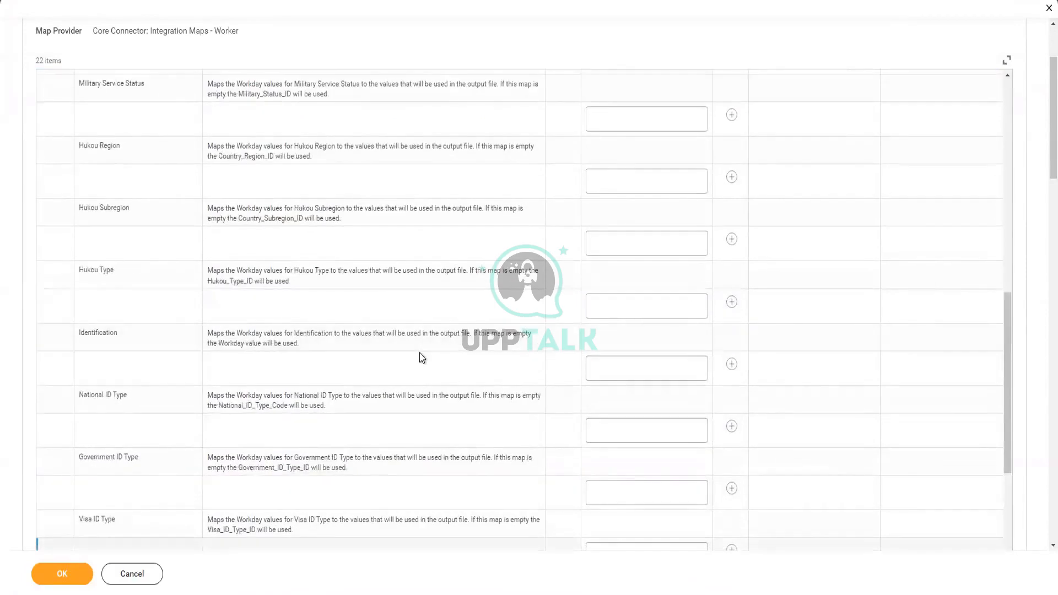
scroll(390, 366, up, 2)
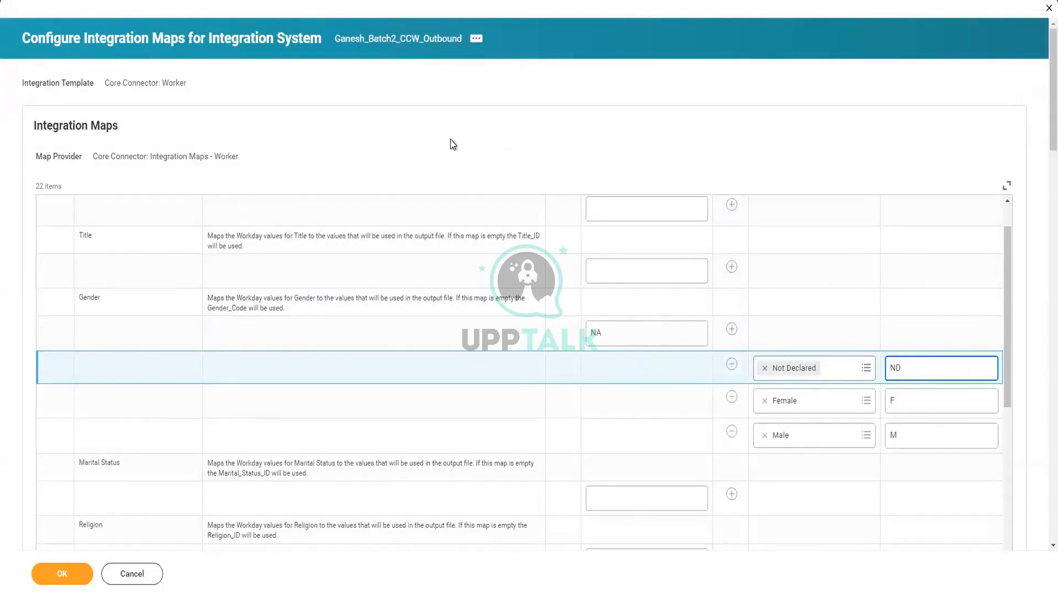
click(77, 576)
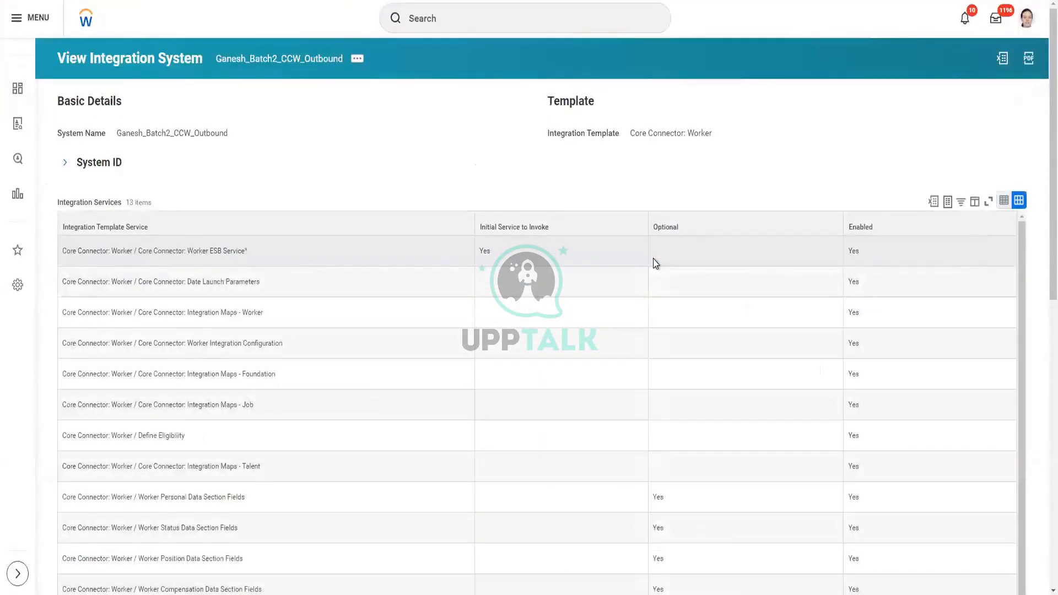
Review the integration system's enabled services and attributes, and open its launch form with the run frequency Run Now.
scroll(588, 182, down, 5)
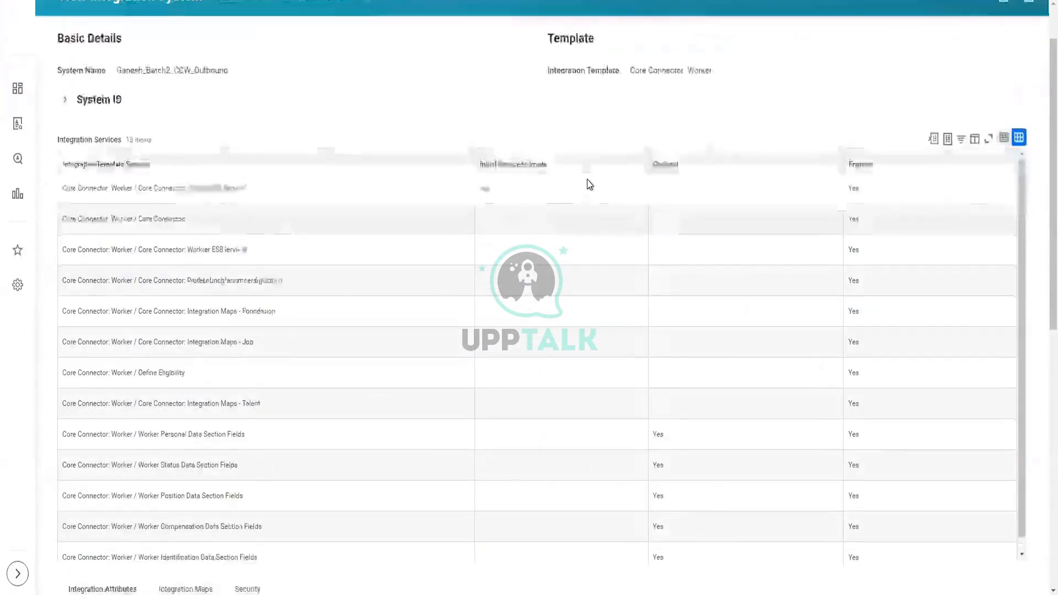
scroll(94, 427, down, 5)
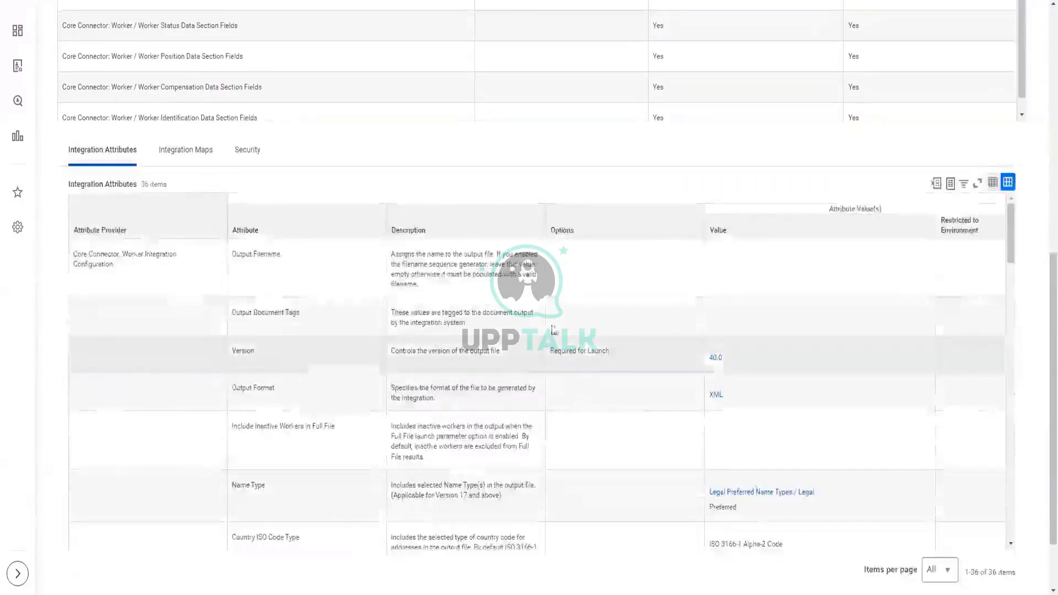
scroll(555, 302, up, 10)
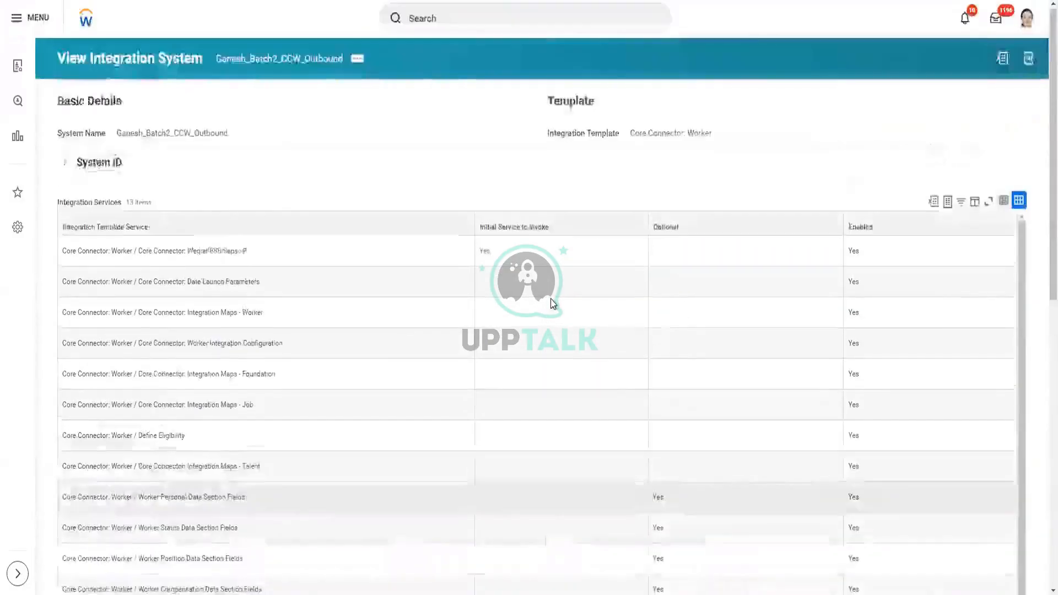
scroll(550, 295, down, 4)
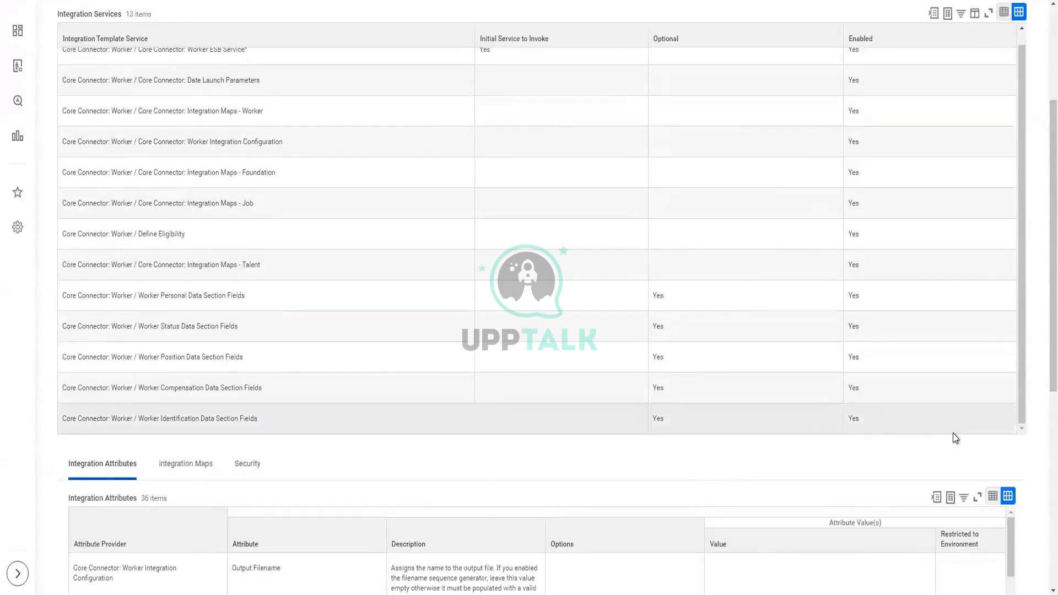
scroll(51, 433, up, 4)
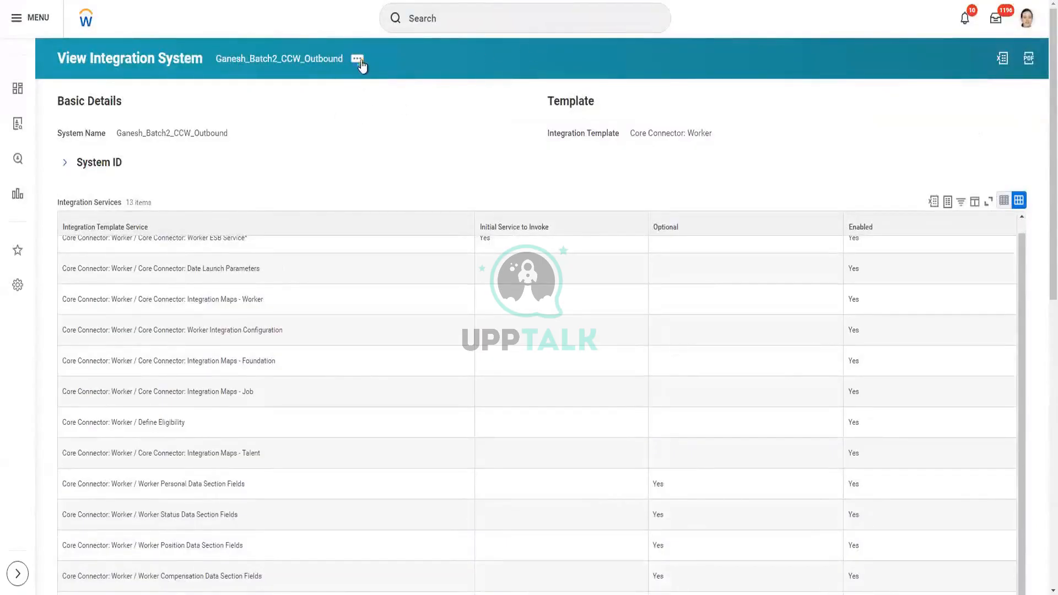
click(358, 59)
click(356, 60)
mouse_move(453, 197)
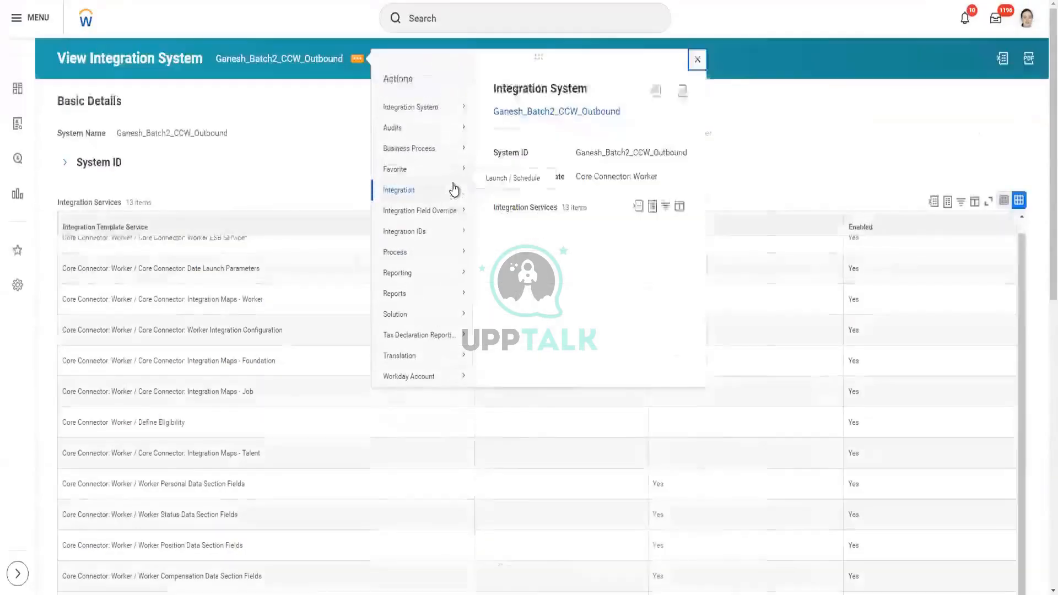
click(507, 176)
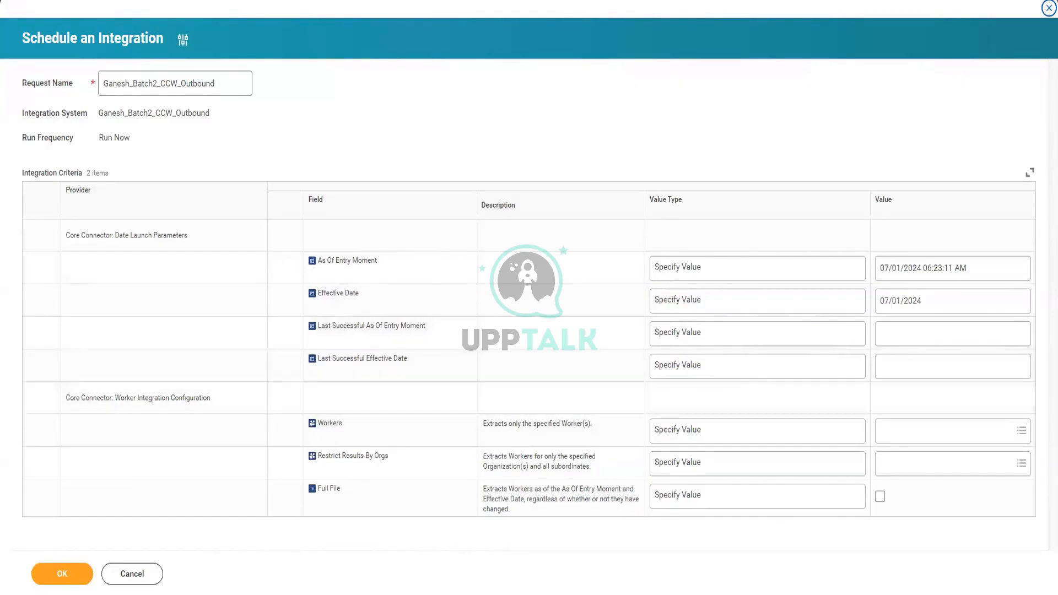
Switch to the training notes, add the heading "Change Detection:" below the Configure Integration Maps line, and return to the integration launch form.
key(alt+Tab)
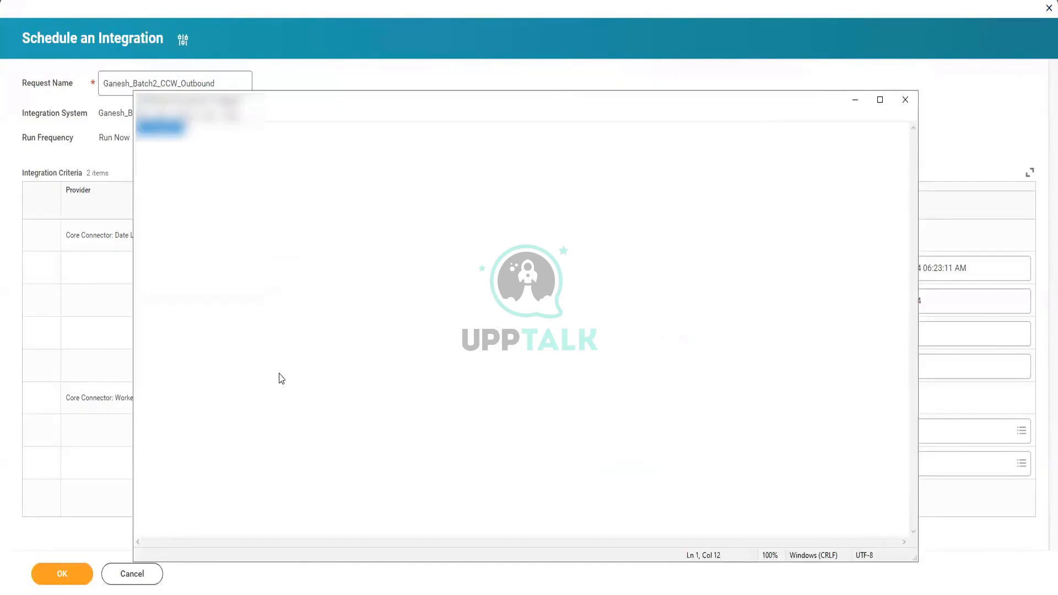
key(alt+Tab)
scroll(281, 386, down, 2)
key(Return)
key(Return)
key(Return)
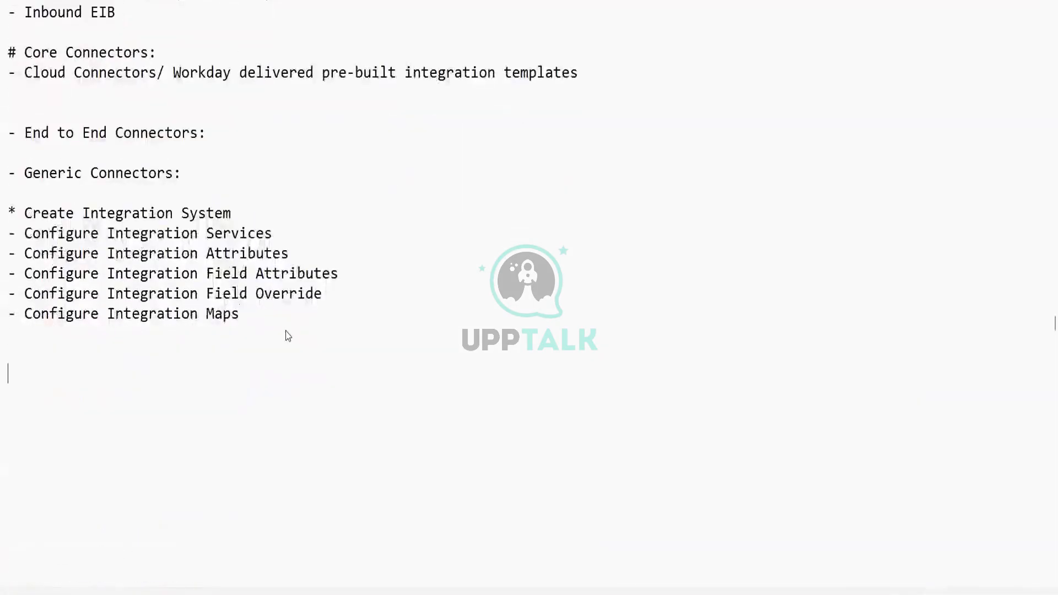
text(Change Detection)
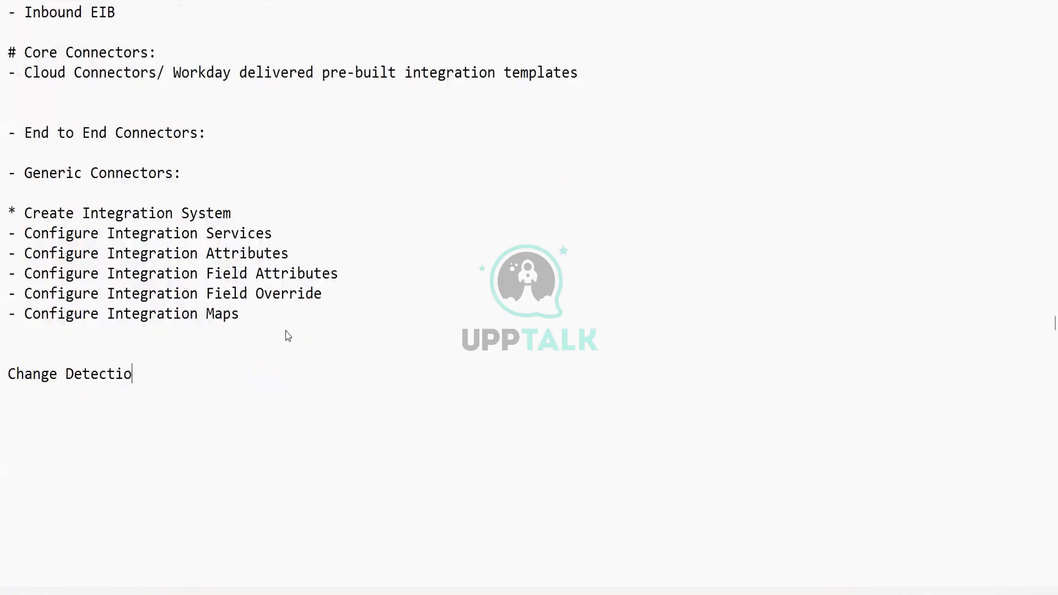
text(:)
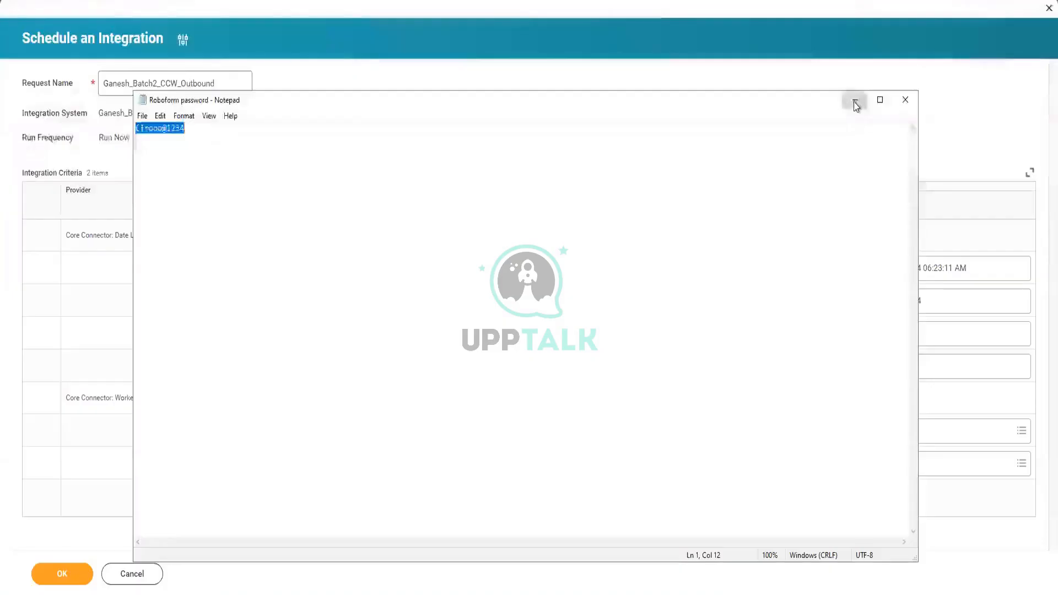
click(851, 102)
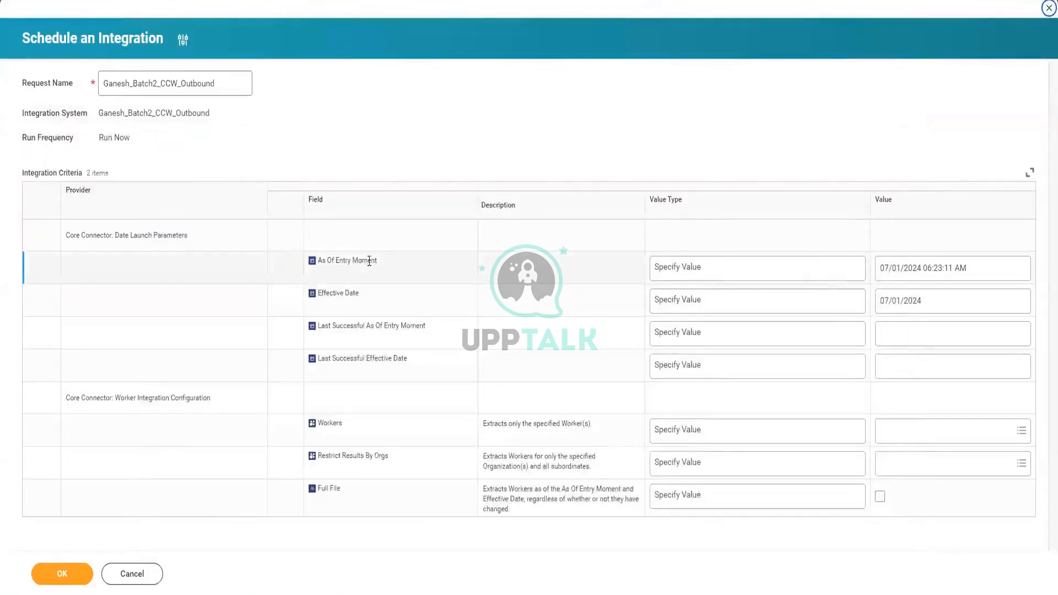
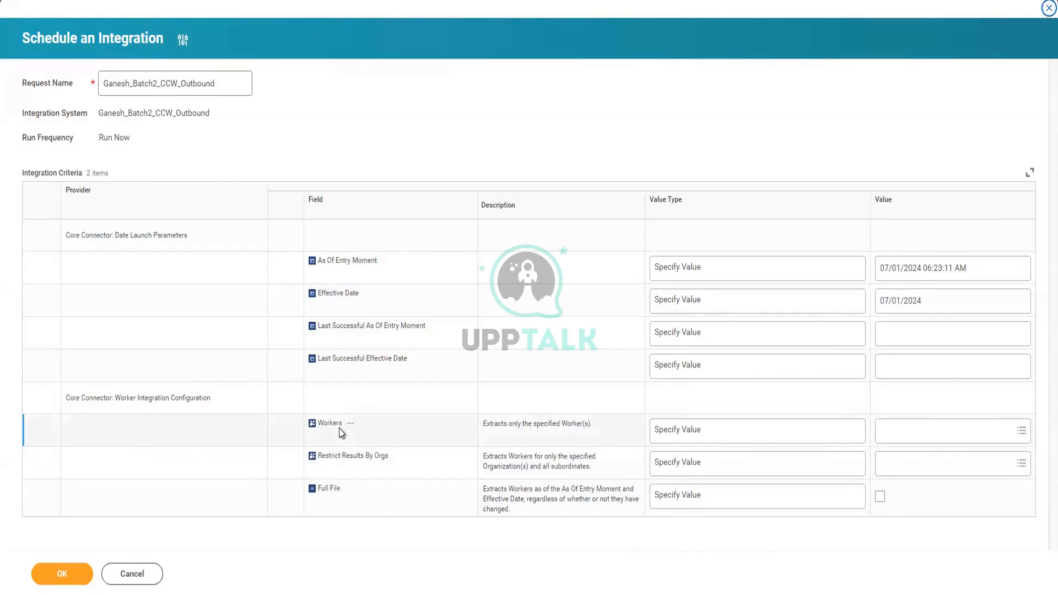
Limit the Workers criterion to two workers: the Human Resources manager on leave and the Business Administrator from HR Service.
click(956, 433)
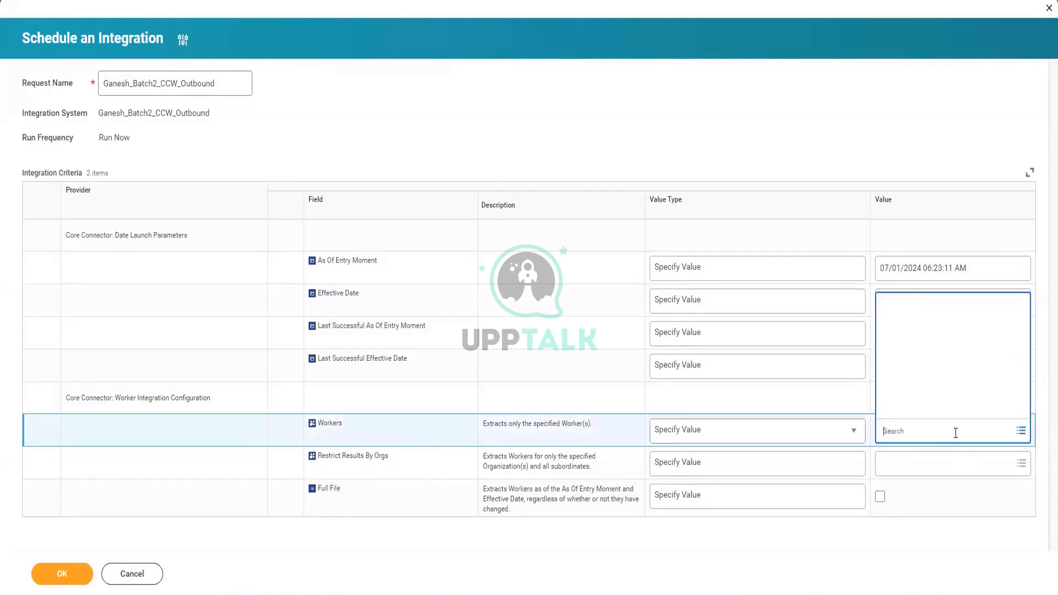
text(logan)
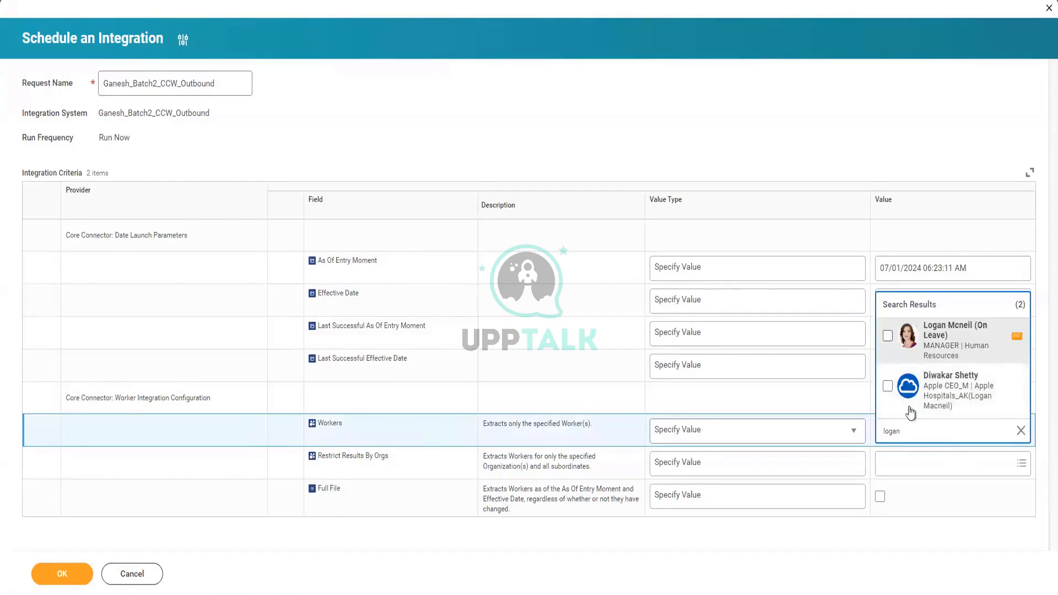
click(888, 337)
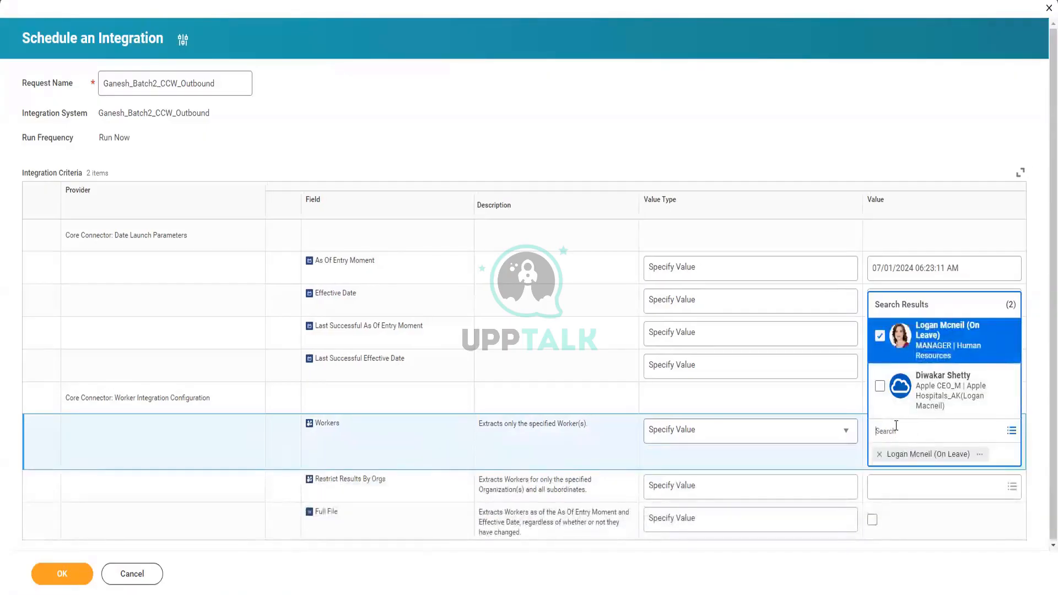
click(896, 426)
key(Return)
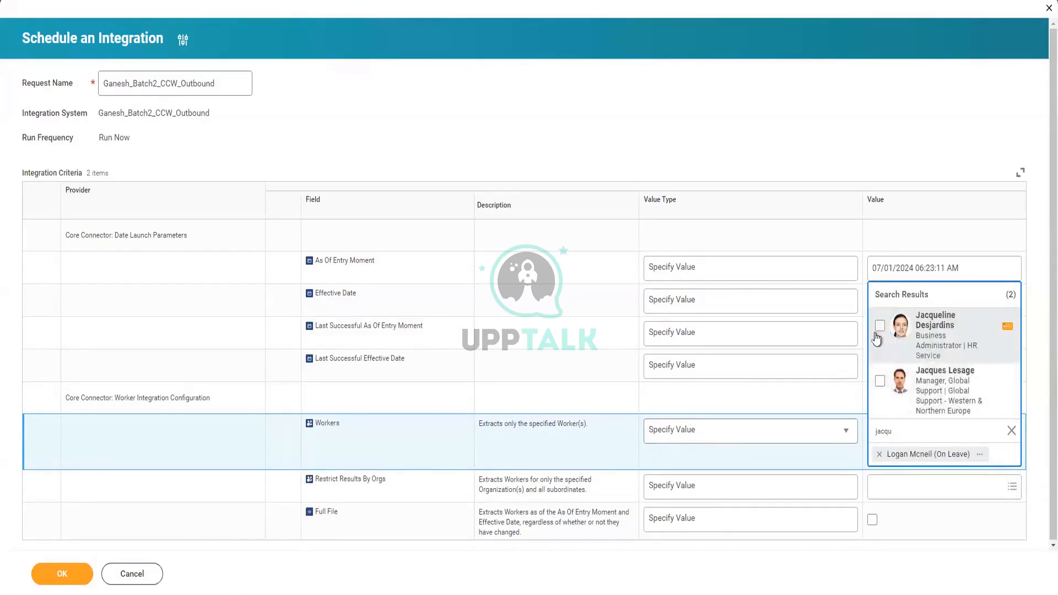
click(880, 326)
click(950, 148)
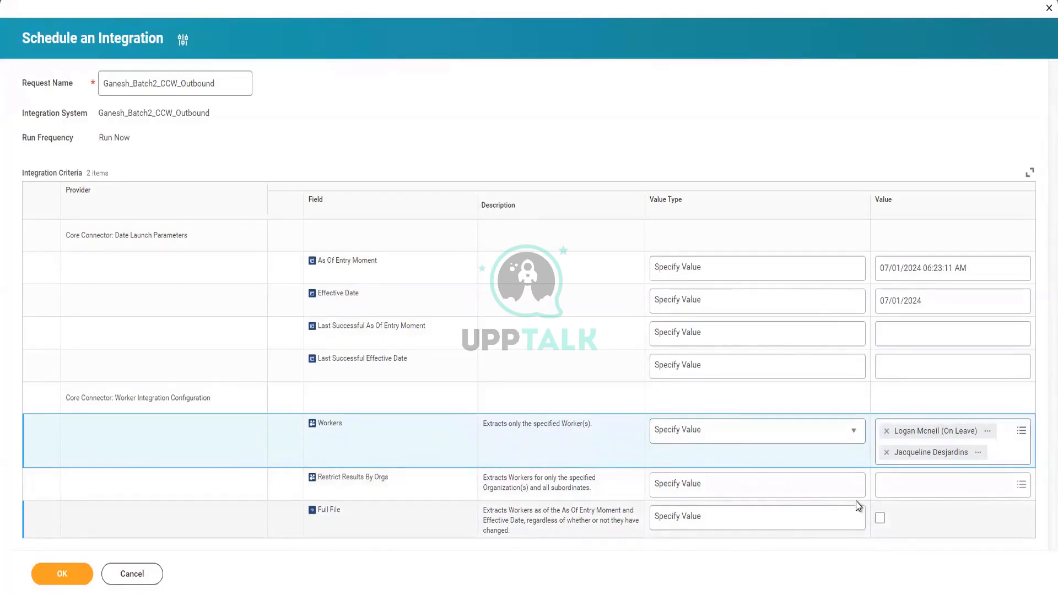
Launch the integration with the Full File option enabled and refresh the background process status.
click(879, 521)
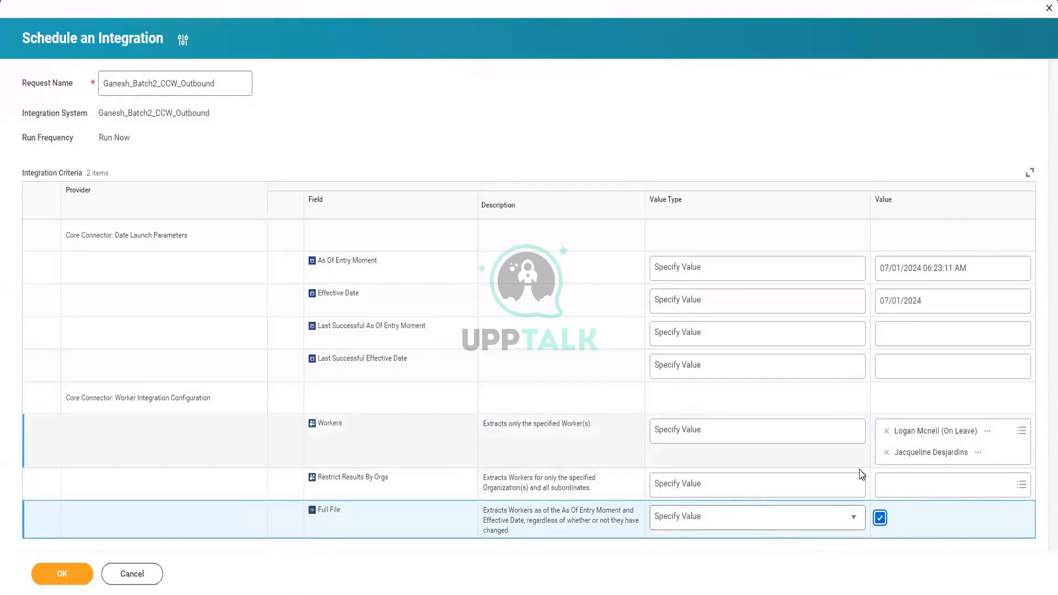
click(78, 576)
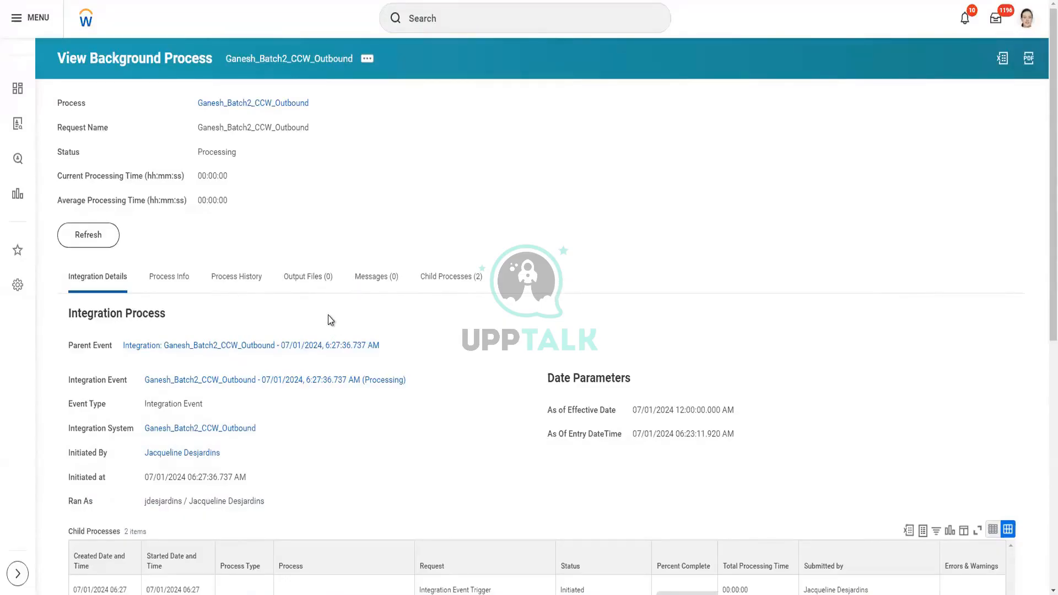
scroll(346, 313, down, 8)
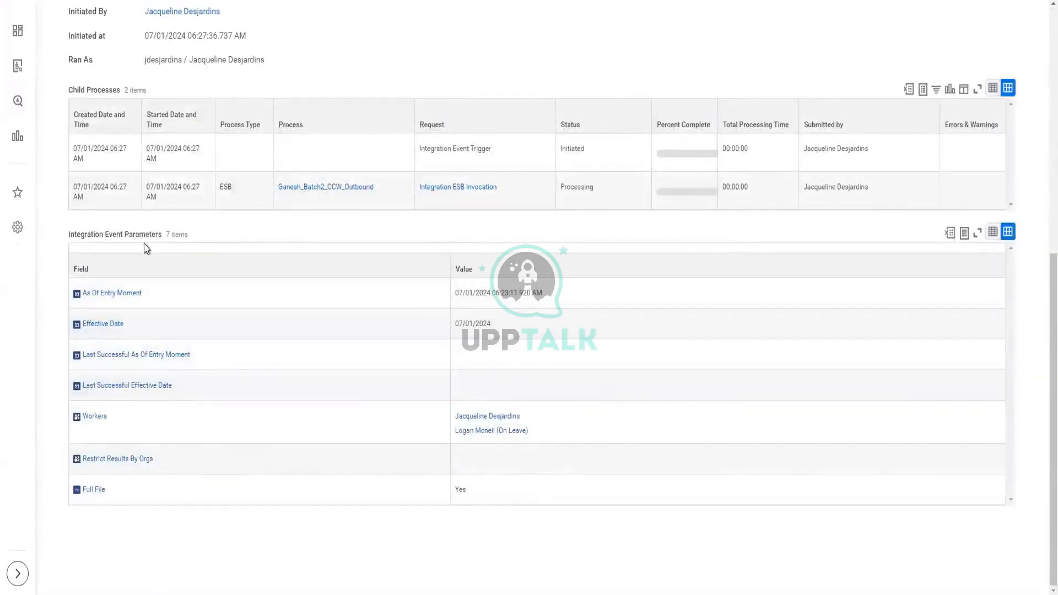
scroll(164, 255, up, 1)
scroll(168, 259, up, 7)
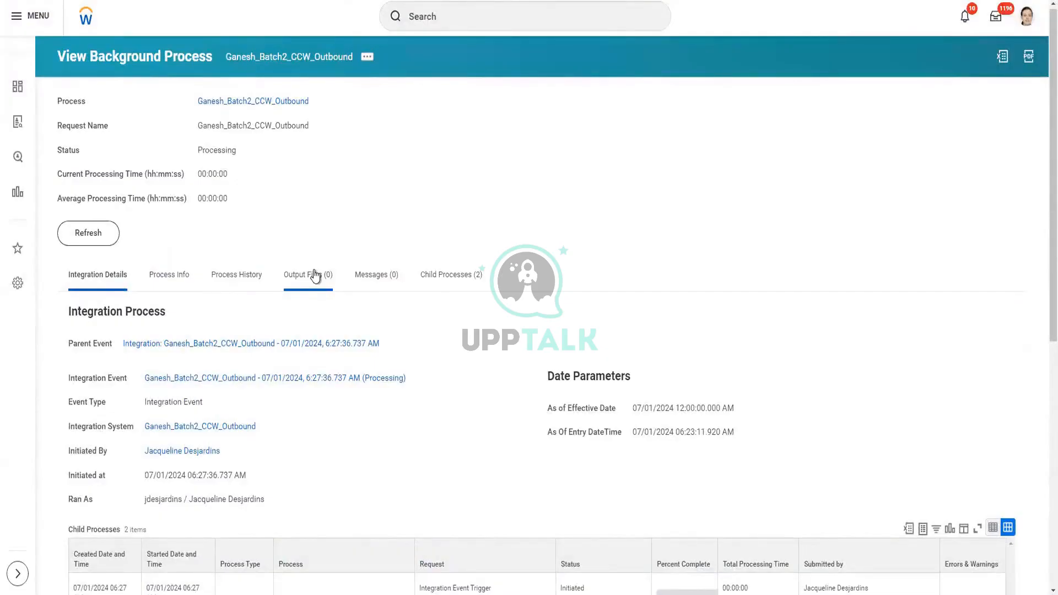
click(87, 234)
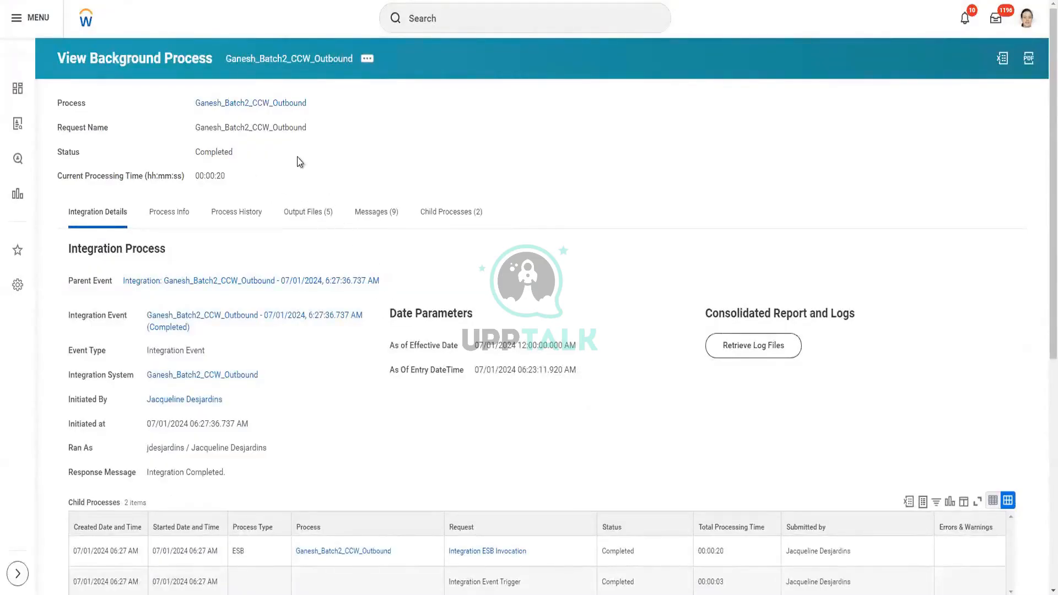
Open the parent integration event of the completed process and view output.xml from its event documents.
click(313, 216)
click(199, 282)
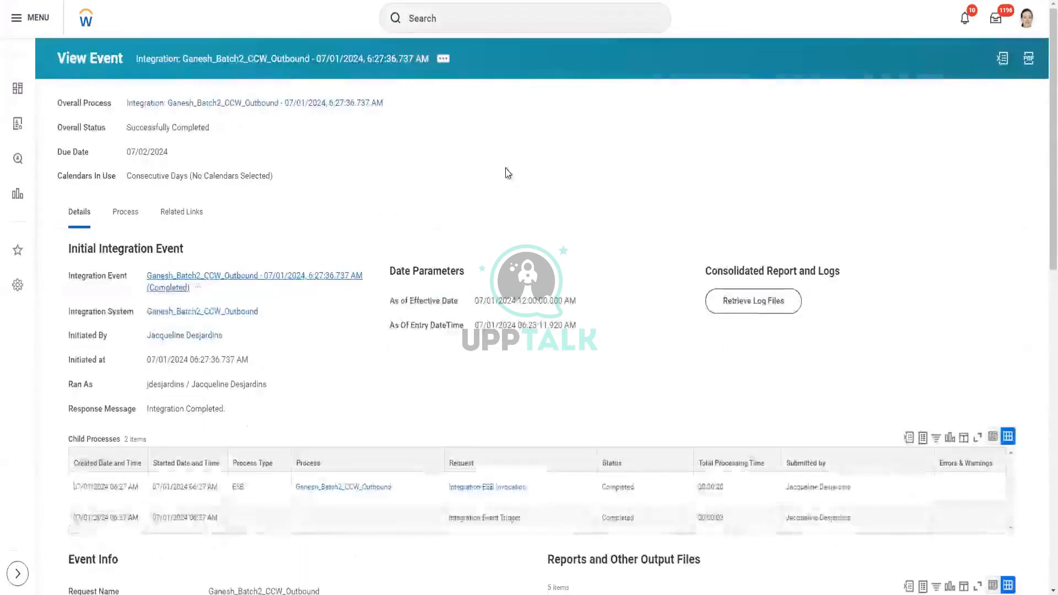
scroll(290, 338, down, 10)
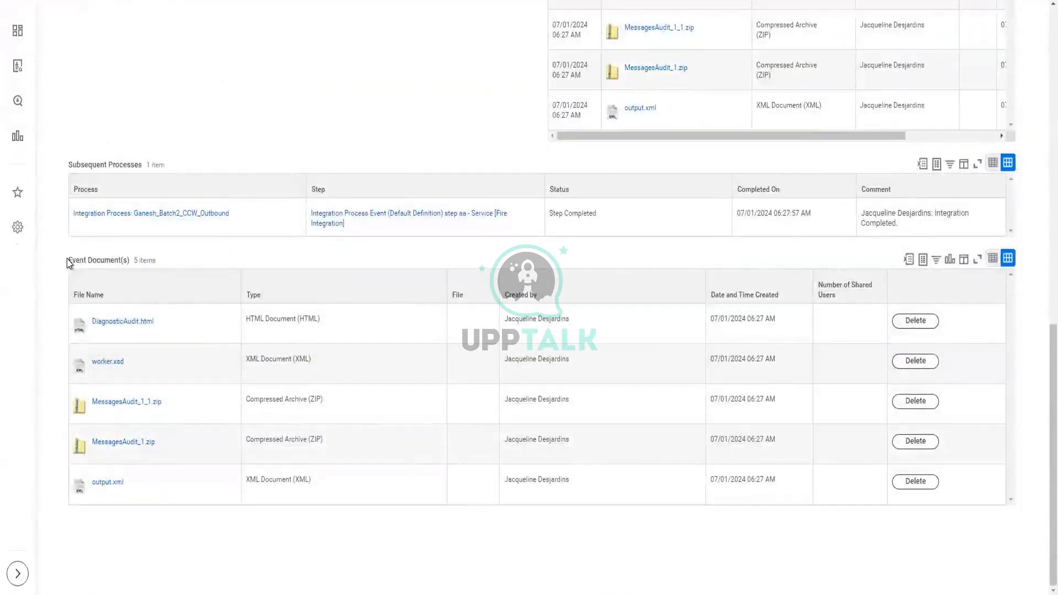
drag(68, 262, 161, 261)
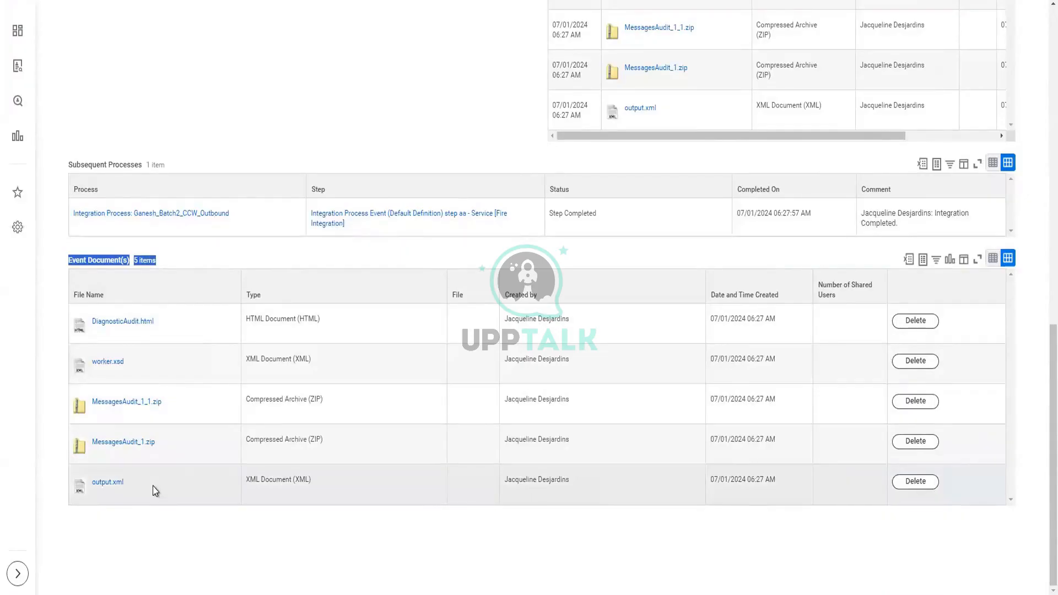
click(110, 483)
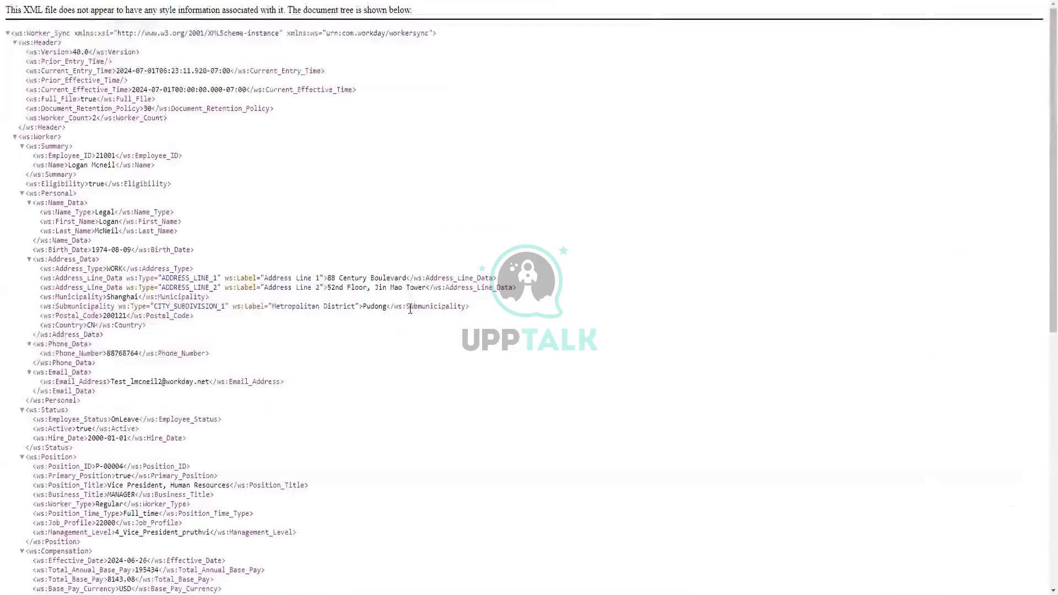
Look through the worker output XML and examine the header block, including its worker count.
scroll(411, 313, down, 8)
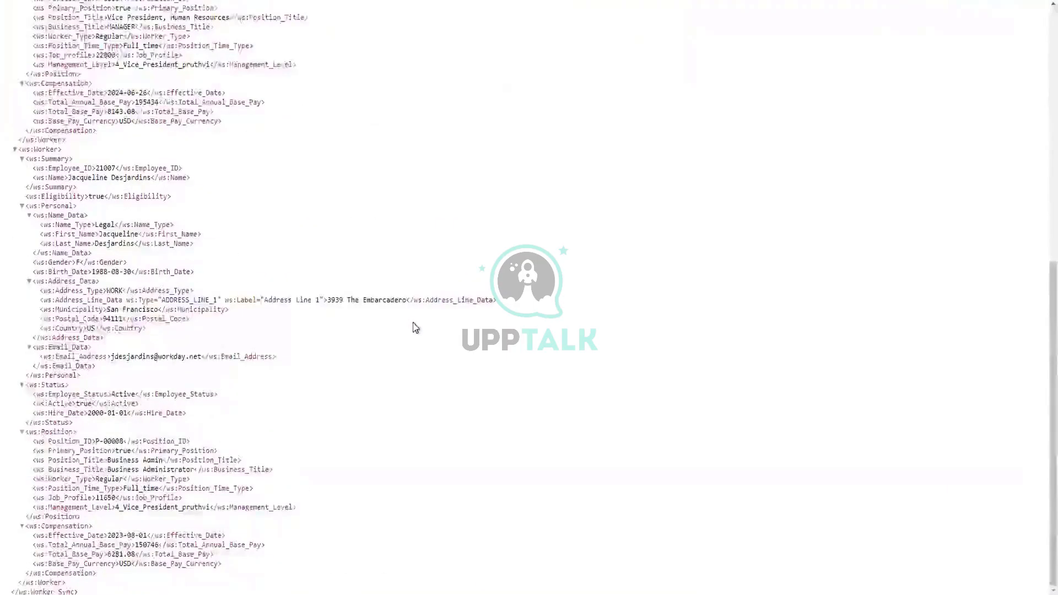
scroll(414, 326, up, 10)
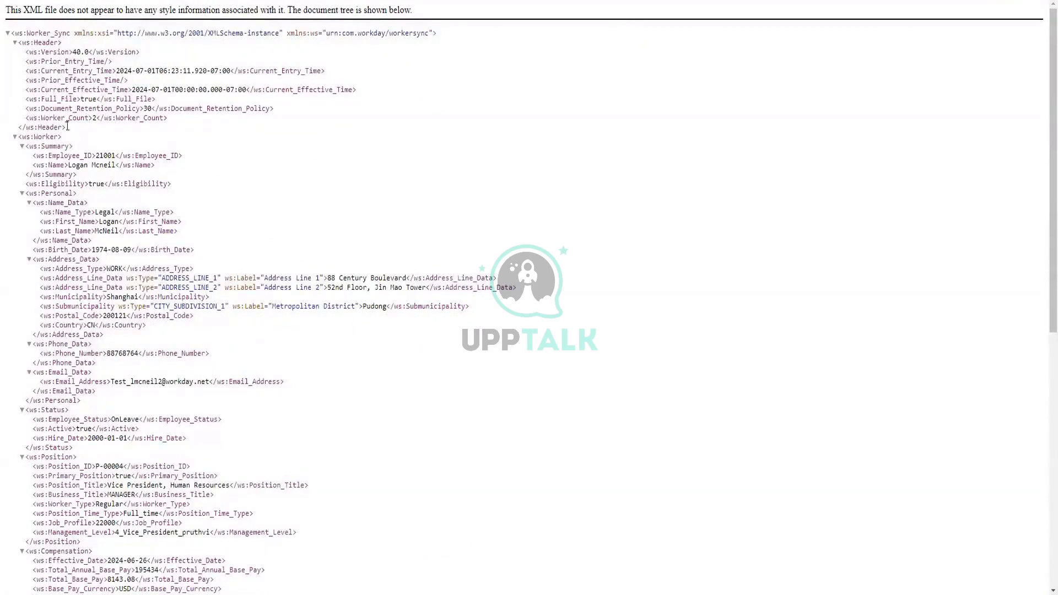
drag(66, 128, 3, 55)
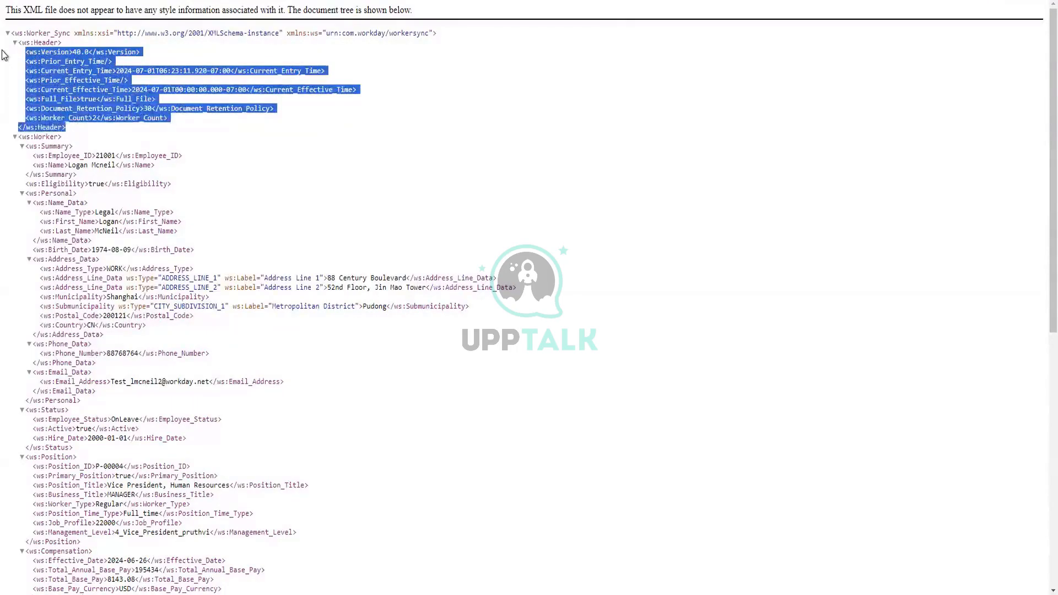
click(113, 121)
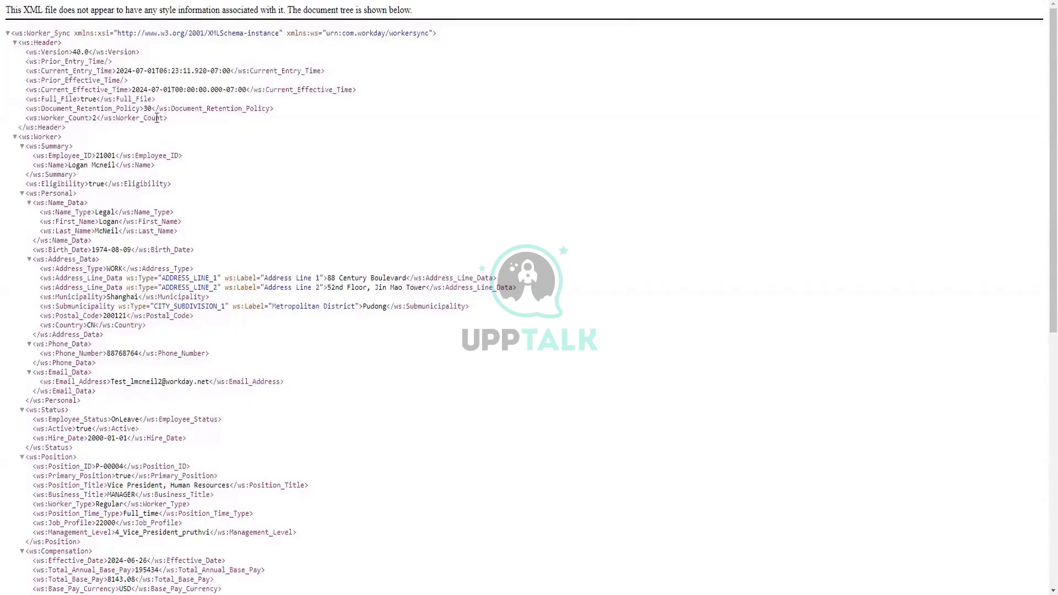
drag(167, 119, 5, 121)
click(128, 78)
Collapse both Worker nodes in the XML tree and examine the two separate worker blocks.
click(15, 138)
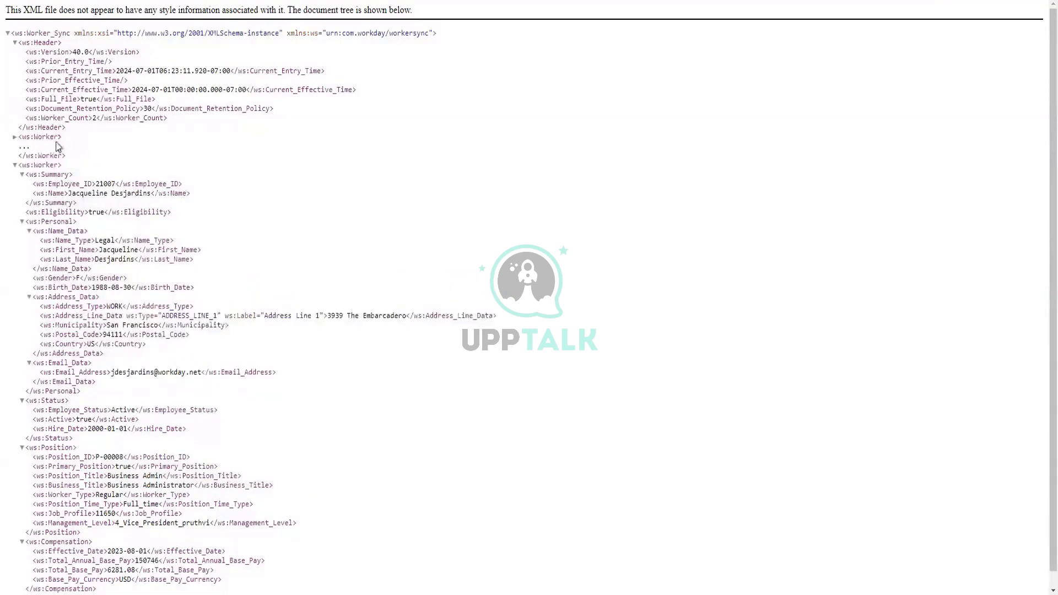
click(15, 166)
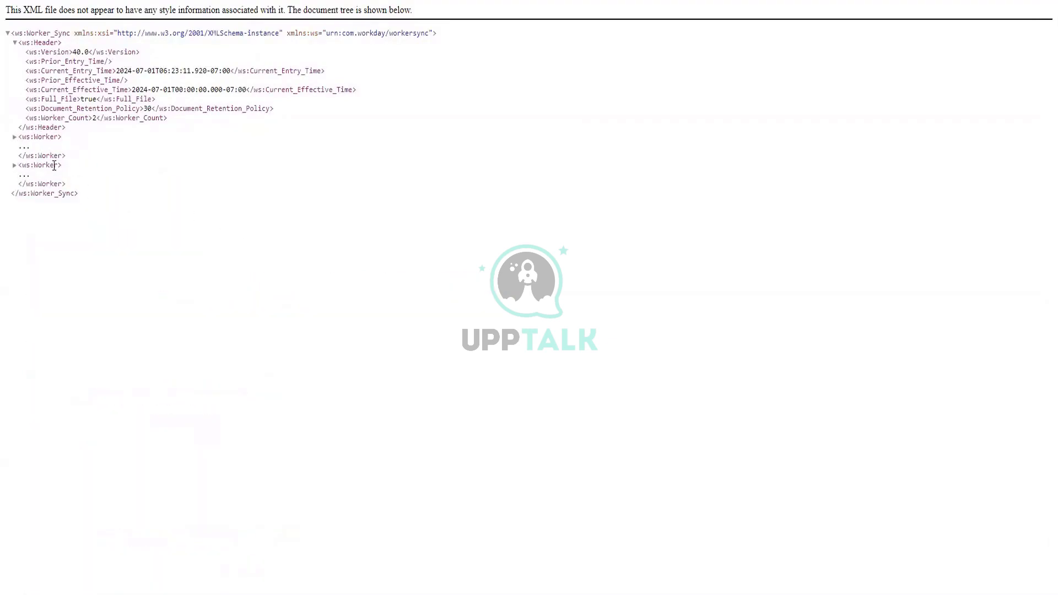
drag(22, 136, 69, 157)
click(37, 172)
drag(23, 164, 67, 187)
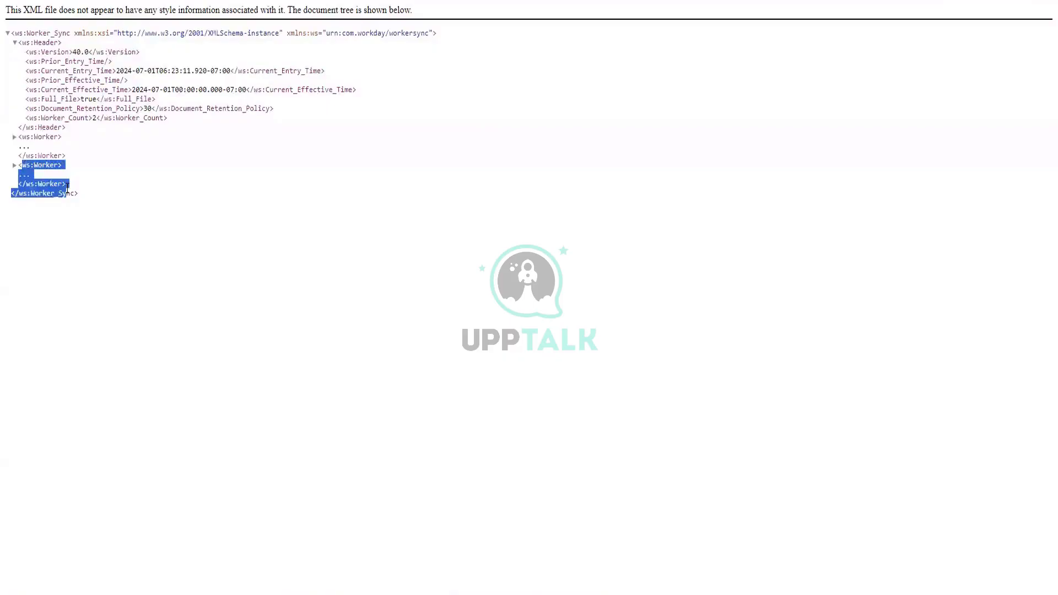
click(68, 148)
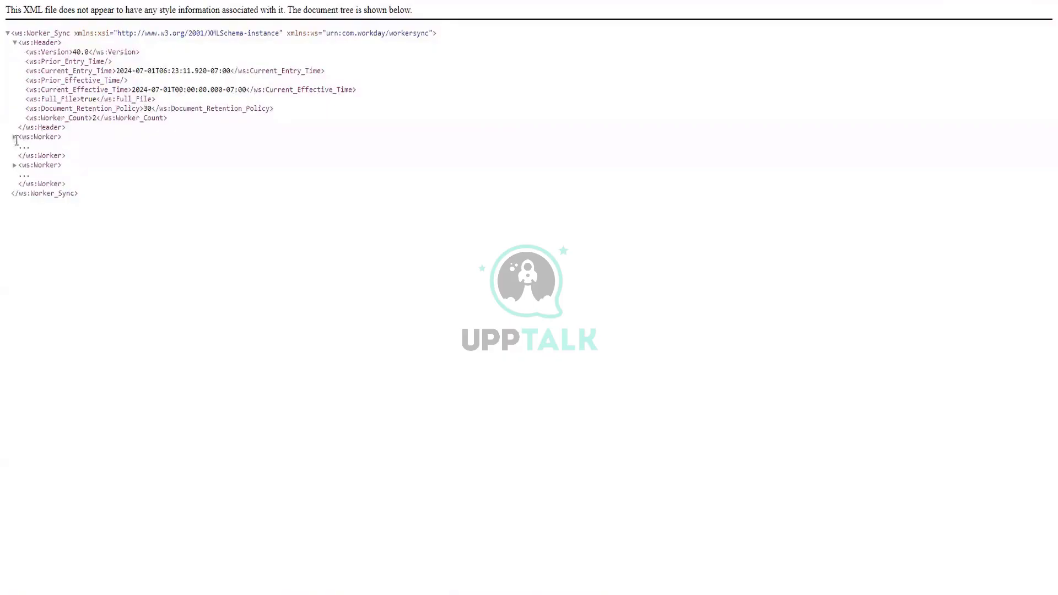
Expand the first Worker node in the XML and examine its Summary and Personal sections, including the Name_Data block.
click(15, 137)
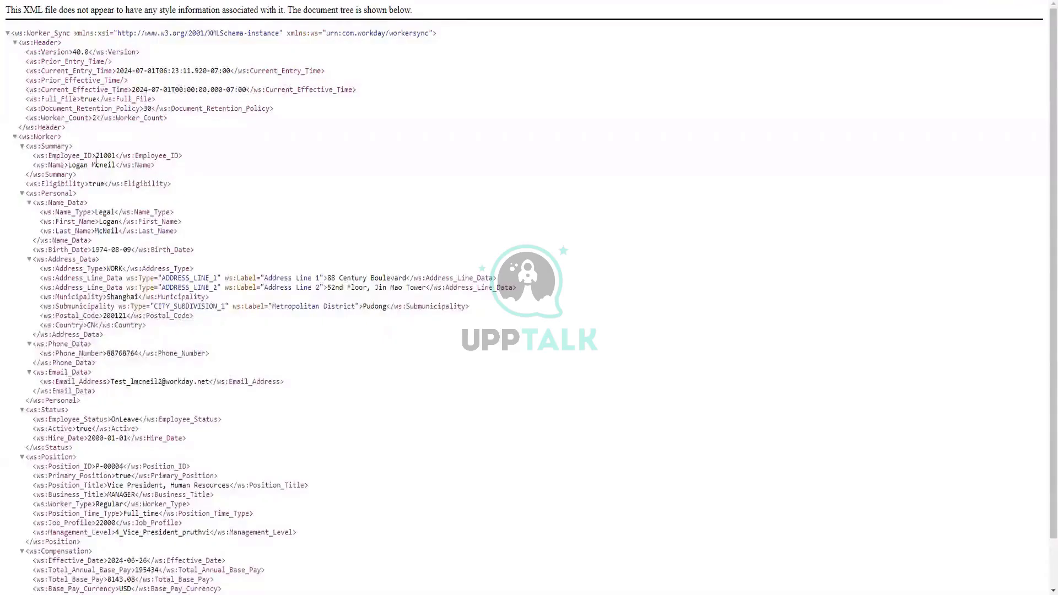
drag(165, 166, 30, 155)
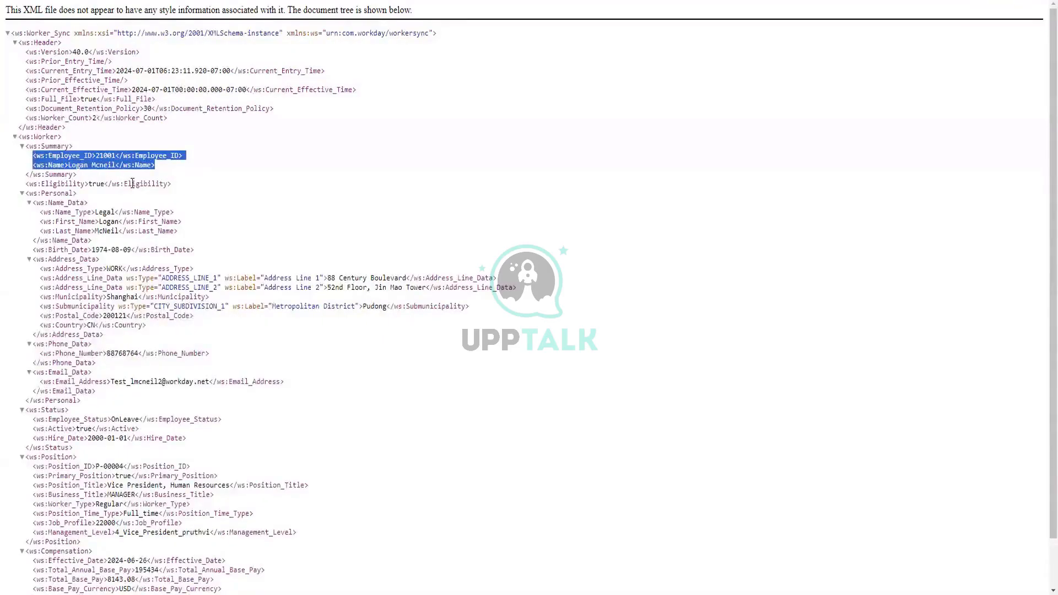
scroll(132, 183, down, 1)
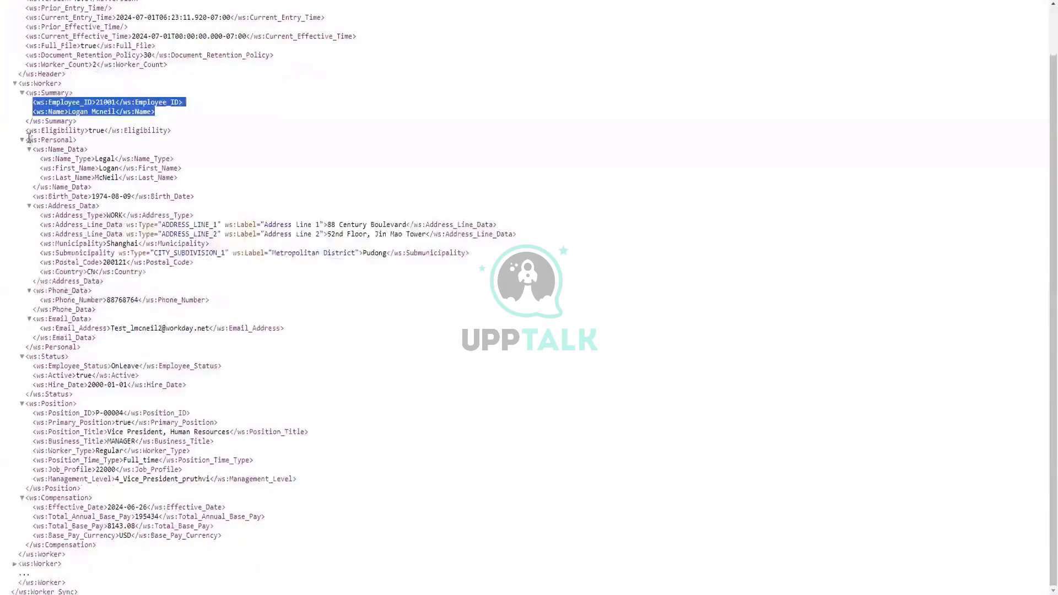
drag(29, 140, 94, 146)
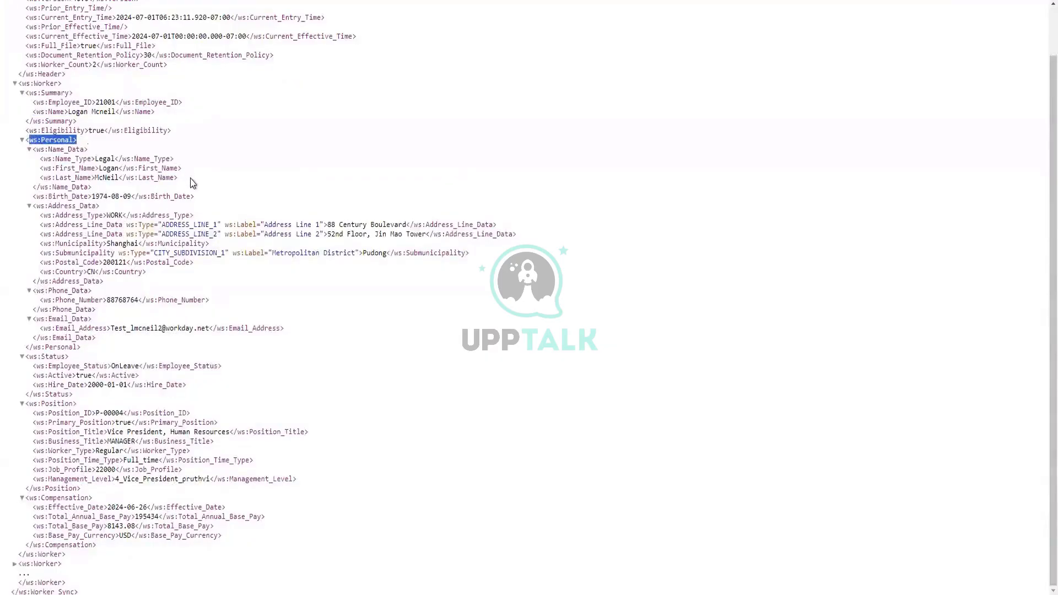
drag(190, 178, 25, 164)
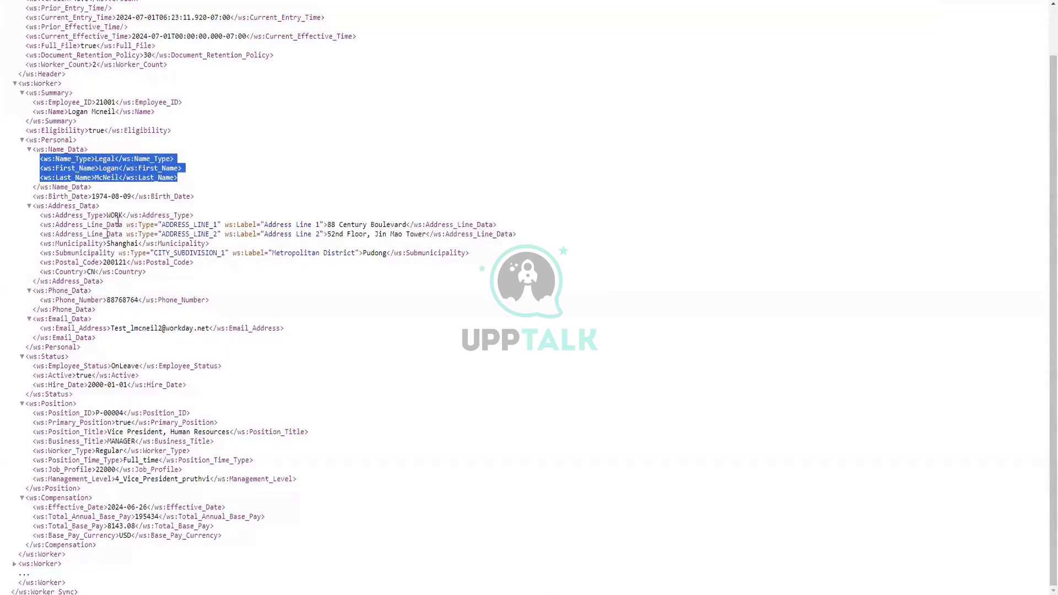
click(60, 168)
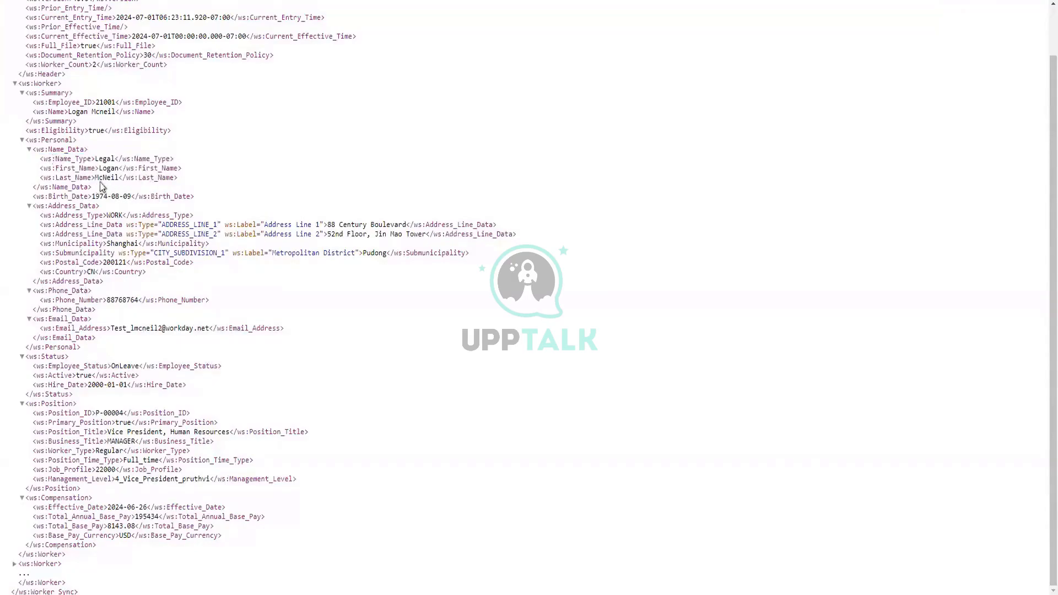
drag(92, 188, 25, 153)
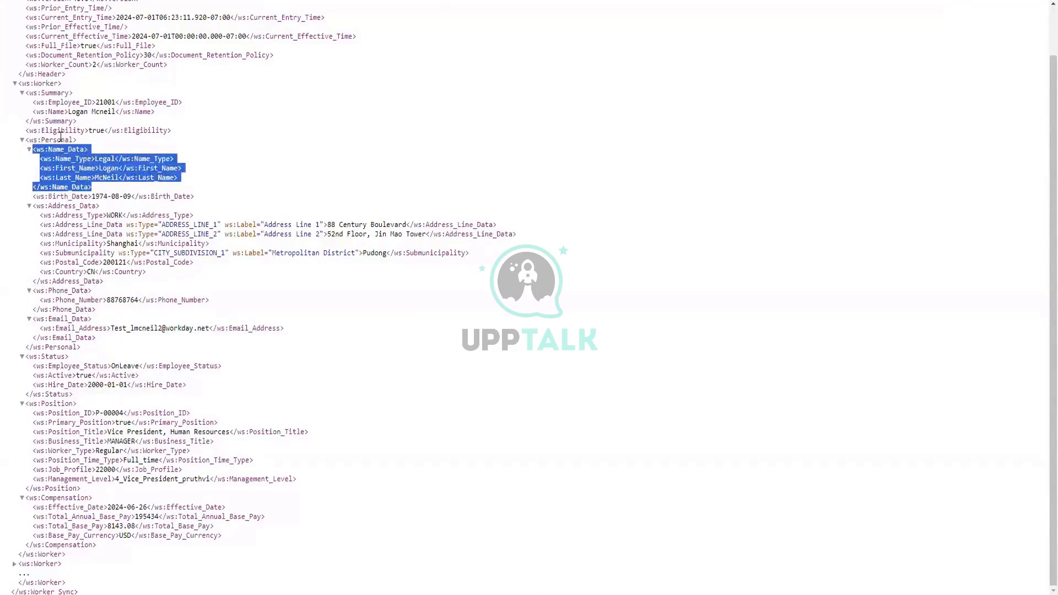
click(62, 155)
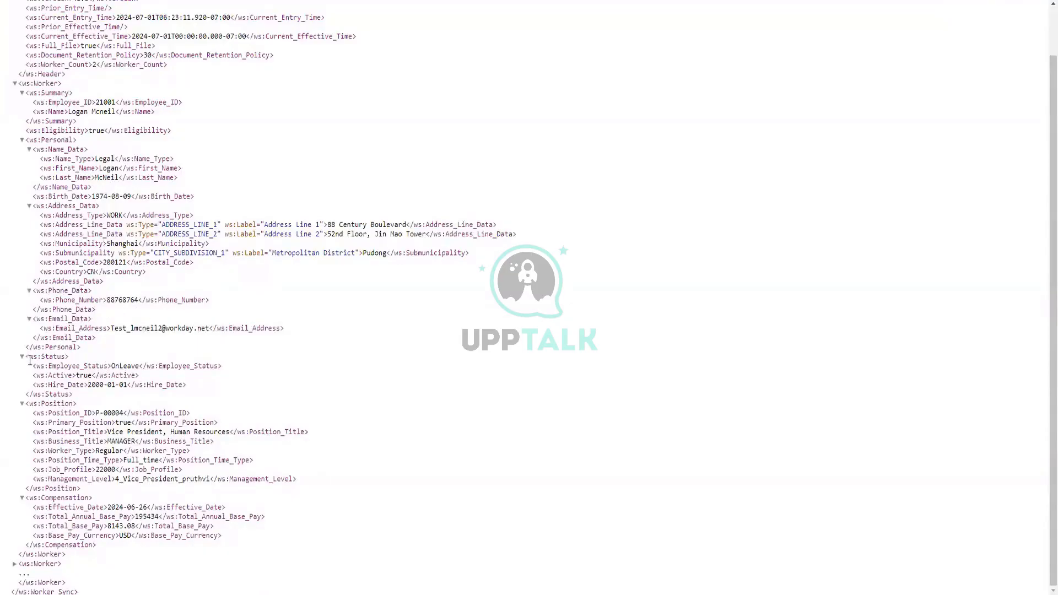
Examine the Status section and the full Position block of the first worker in the XML.
drag(25, 357, 66, 357)
double_click(55, 415)
click(72, 425)
triple_click(116, 425)
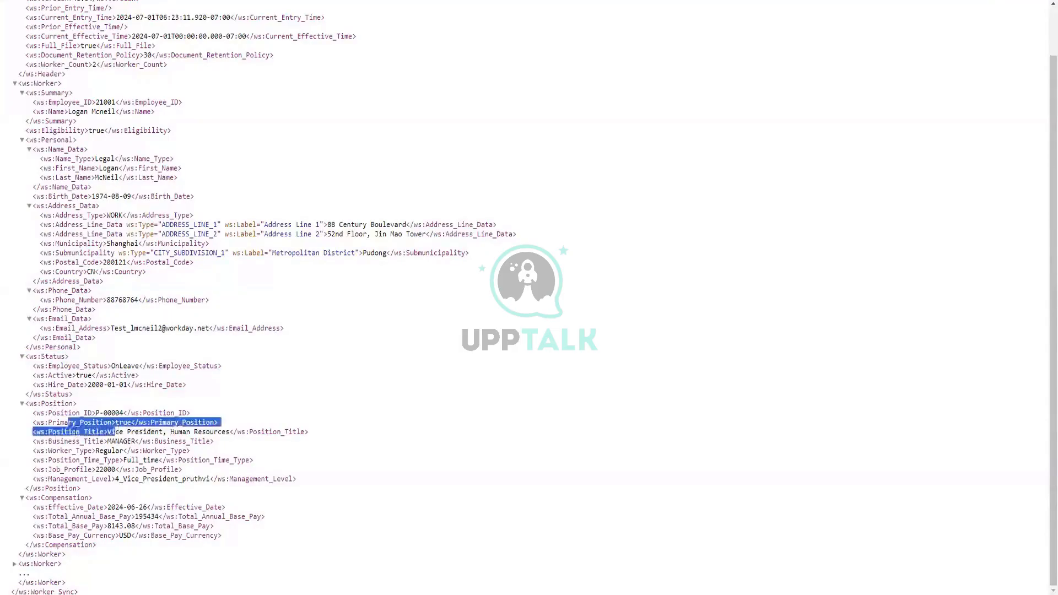
click(44, 449)
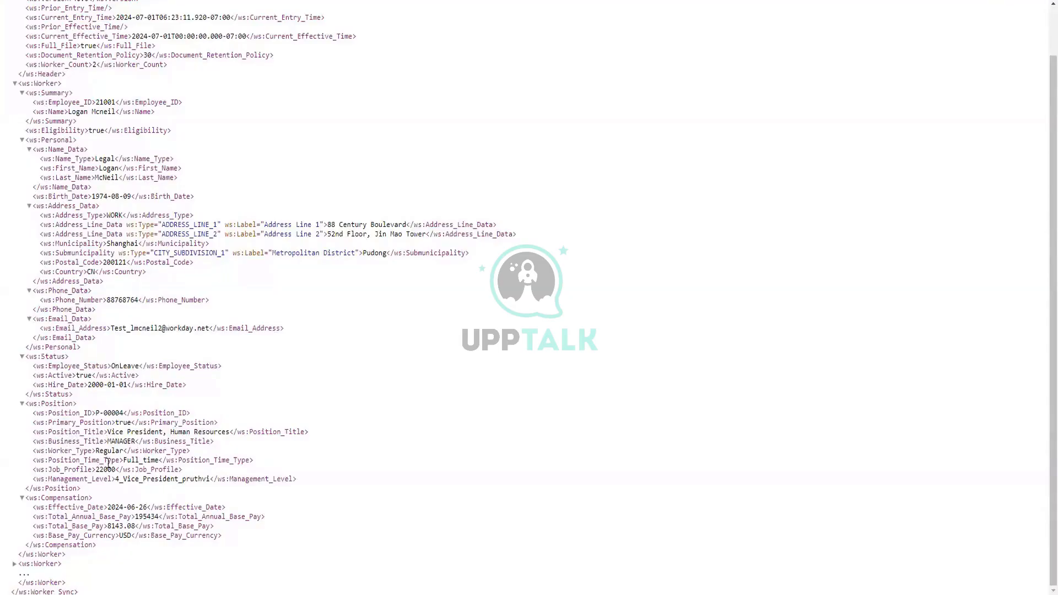
drag(82, 489, 30, 404)
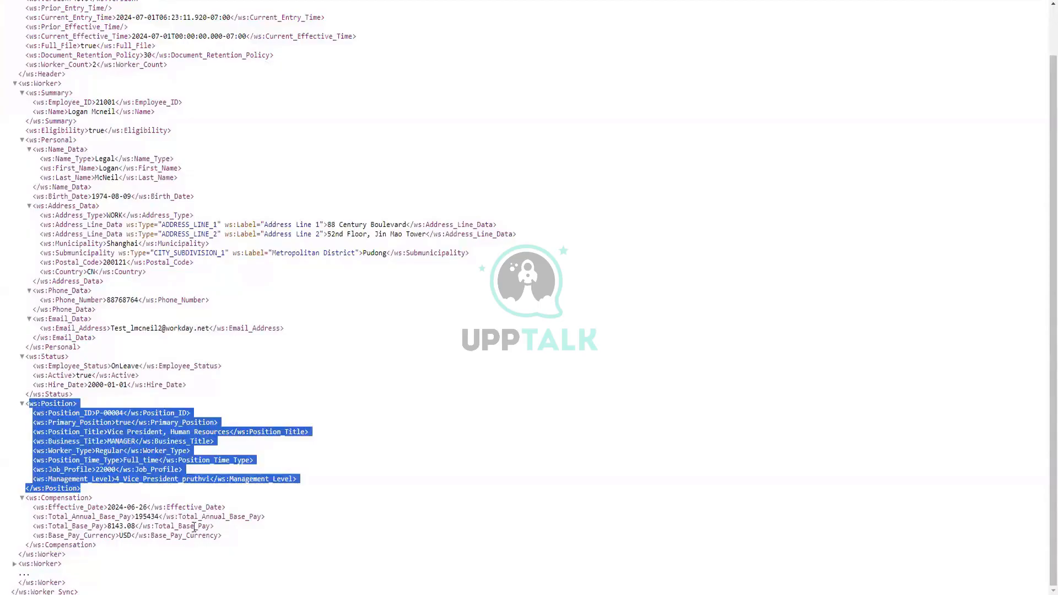
Expand the second Worker node and compare its data sections with those of the first worker.
scroll(273, 488, up, 1)
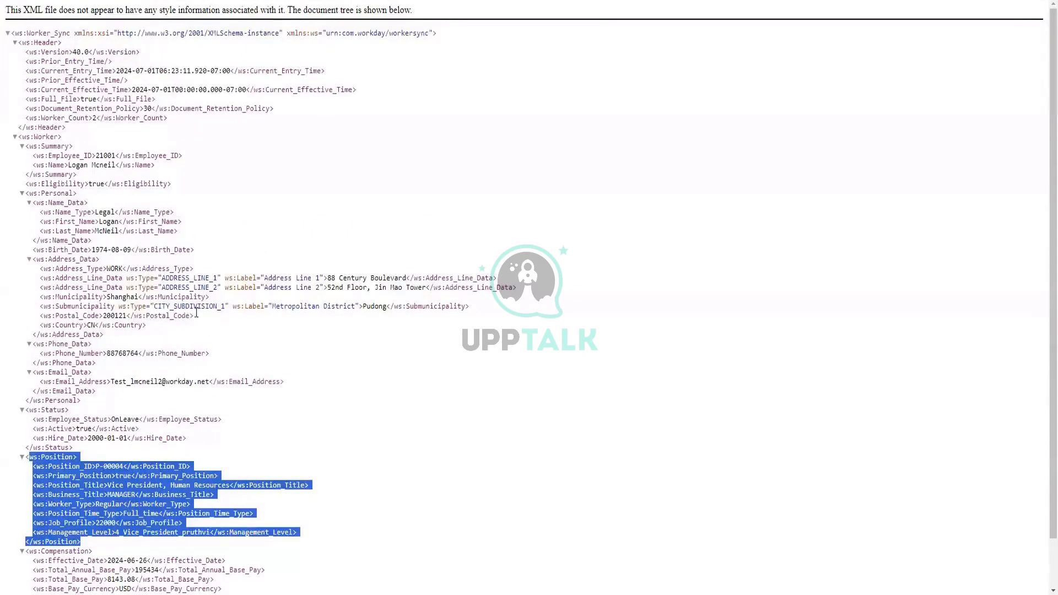
scroll(189, 328, down, 1)
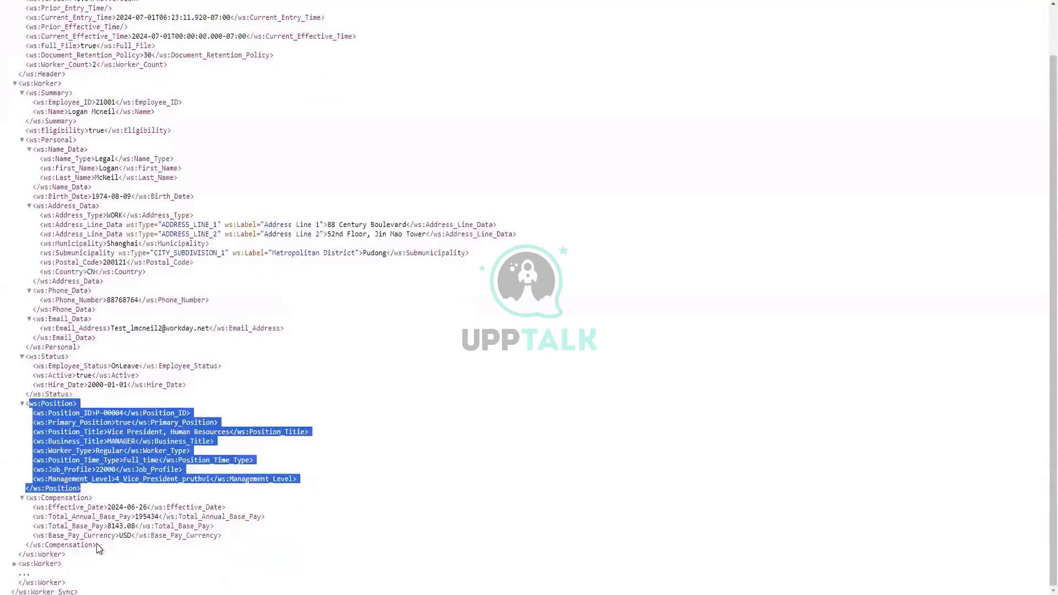
click(15, 564)
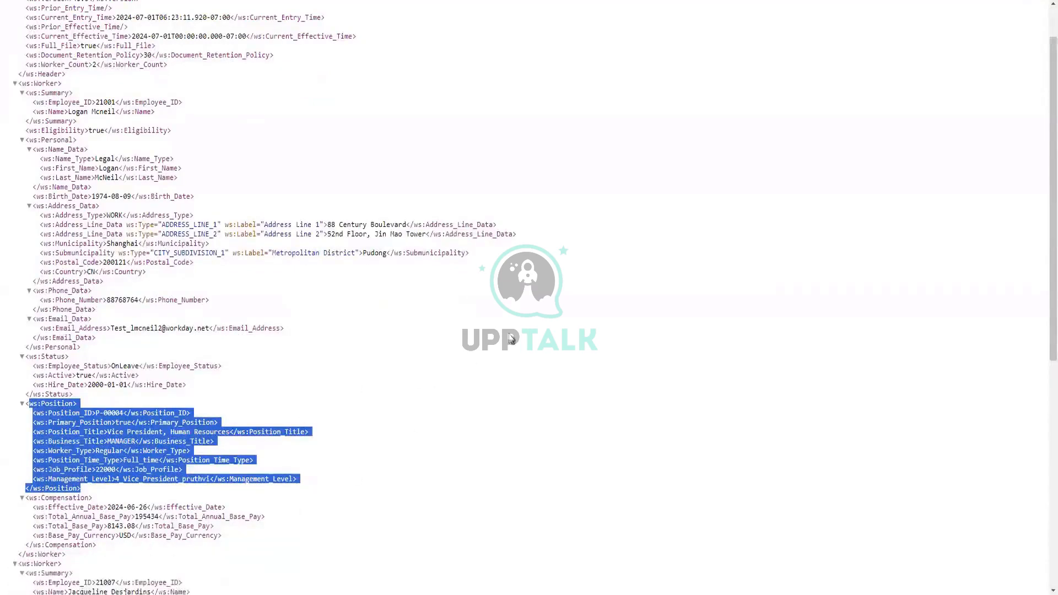
scroll(511, 339, down, 8)
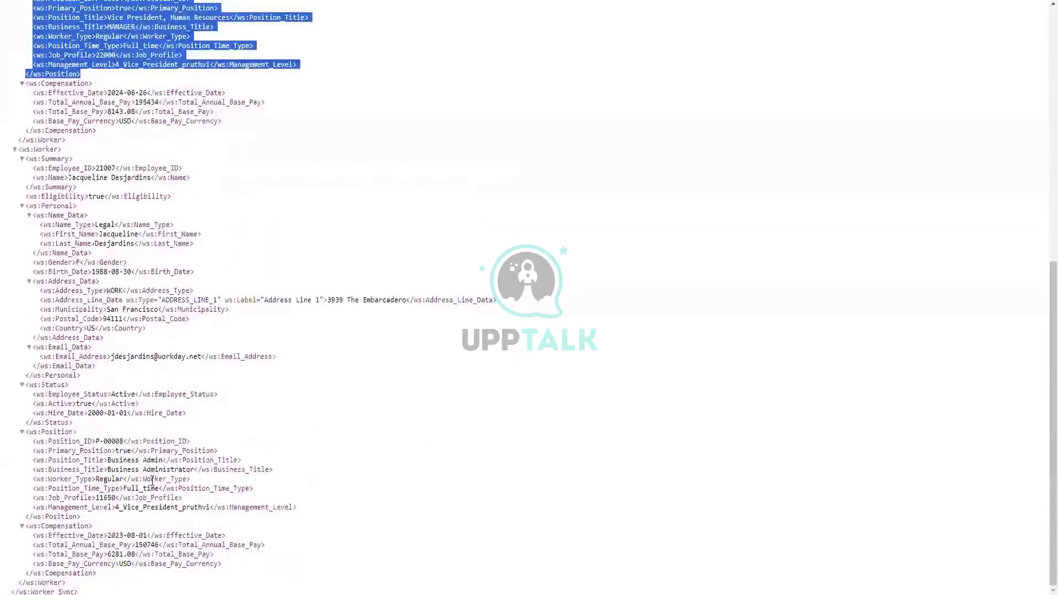
scroll(153, 481, up, 9)
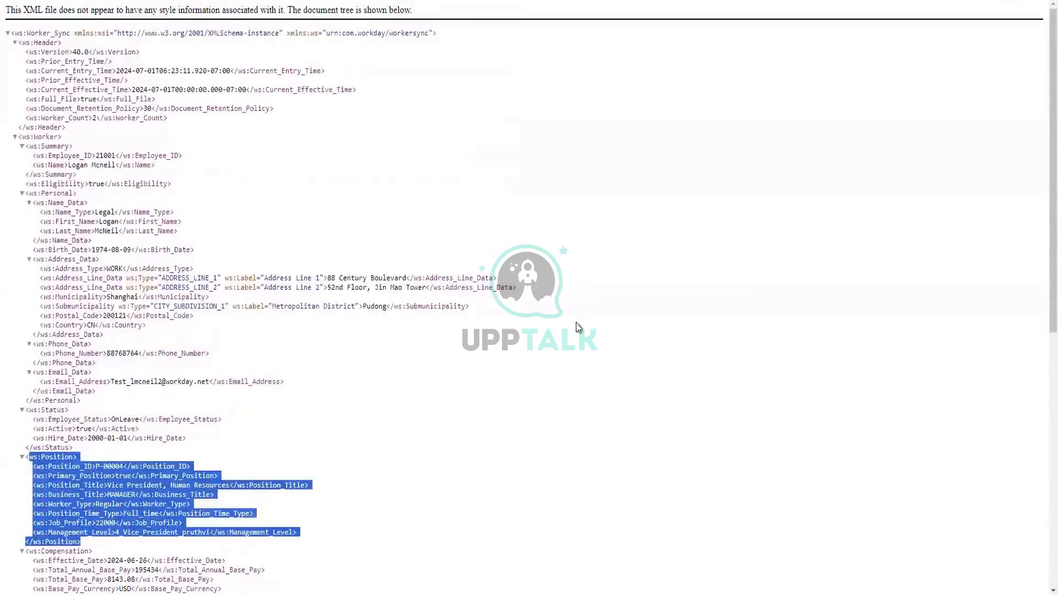
scroll(576, 327, down, 9)
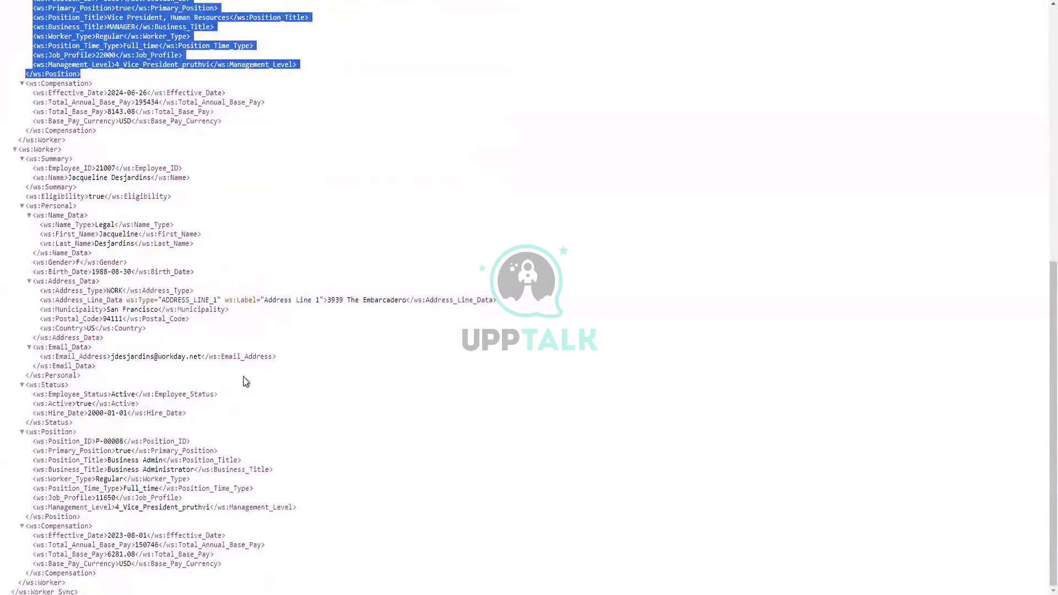
scroll(259, 412, up, 5)
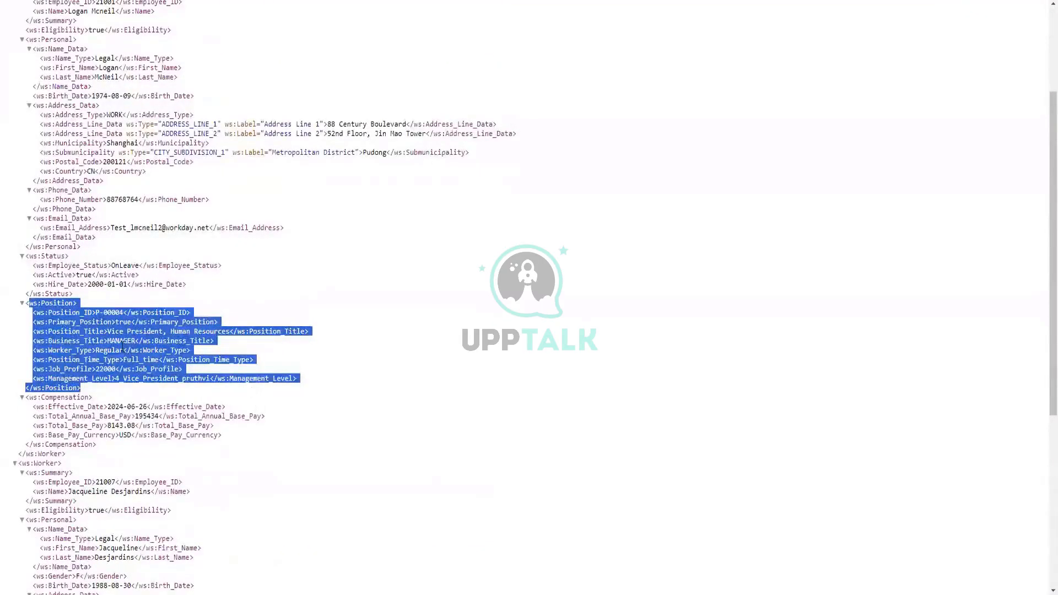
scroll(118, 351, up, 1)
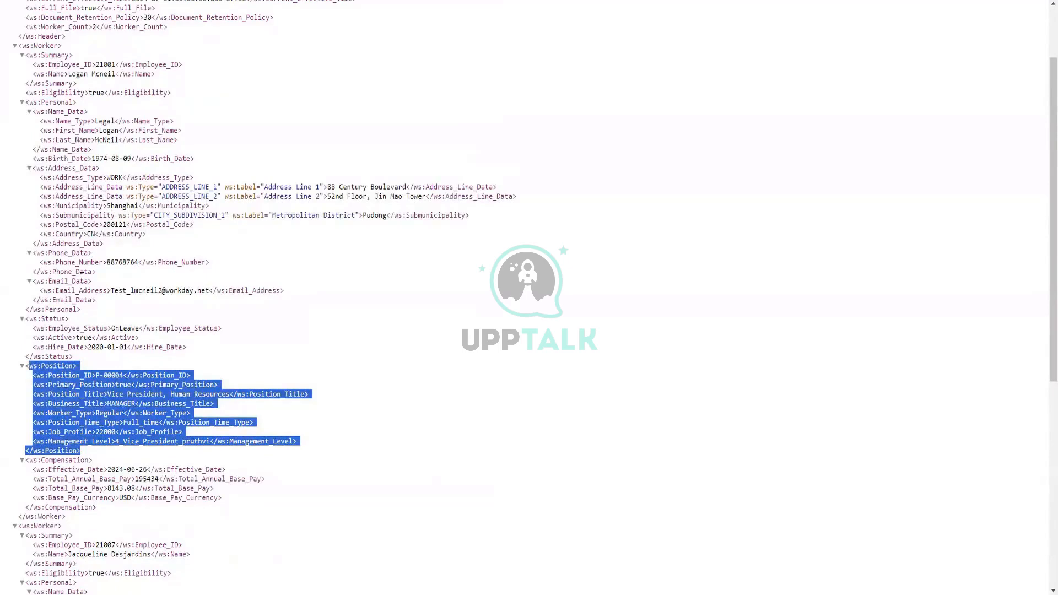
scroll(82, 277, up, 2)
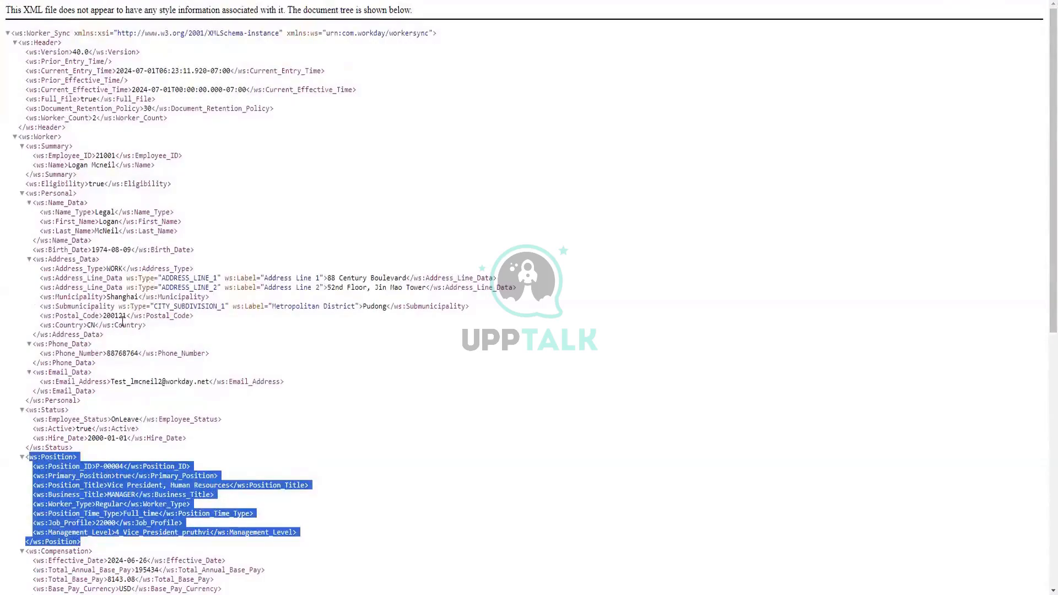
click(128, 395)
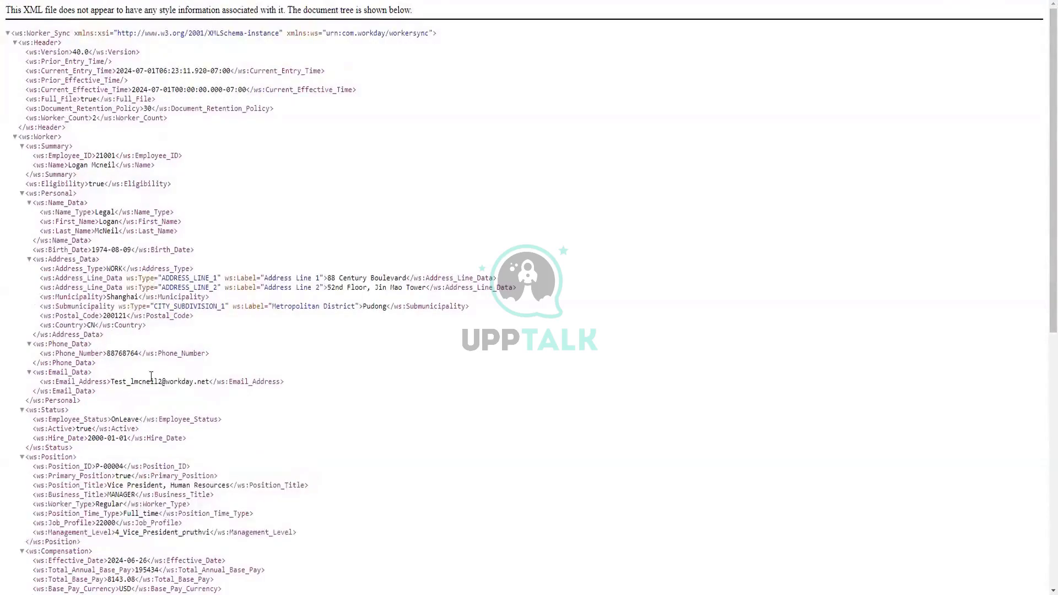
scroll(151, 377, down, 2)
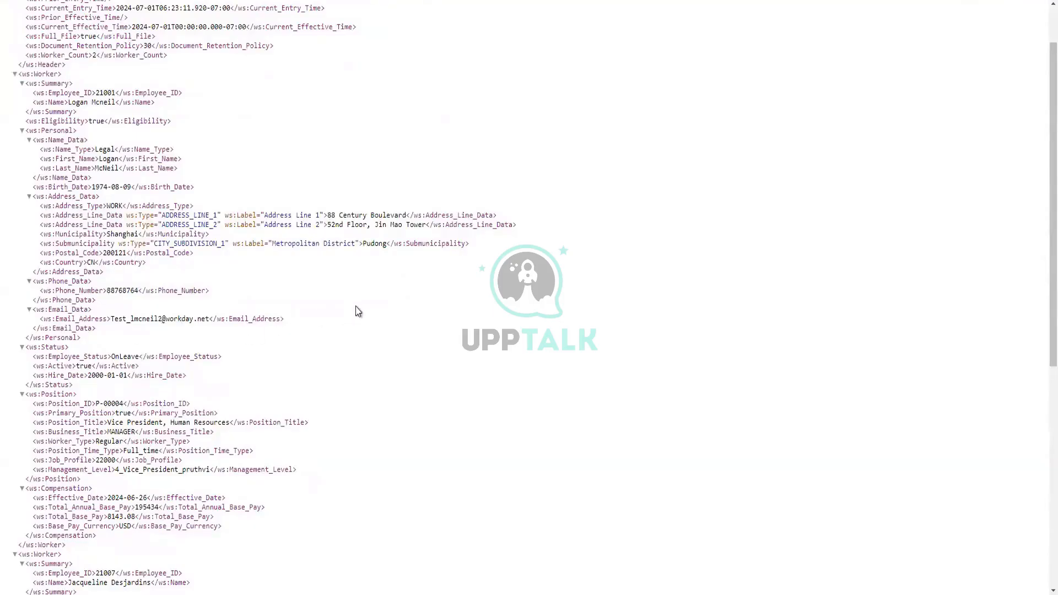
Search the output XML for "gender" and check both worker blocks for the element.
key(ctrl+f)
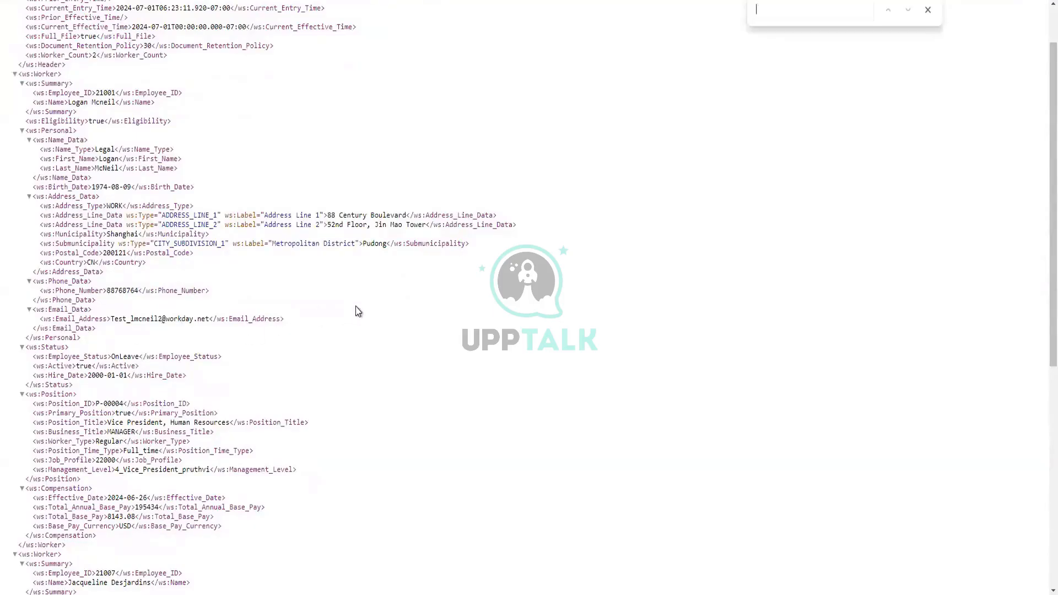
text(gender)
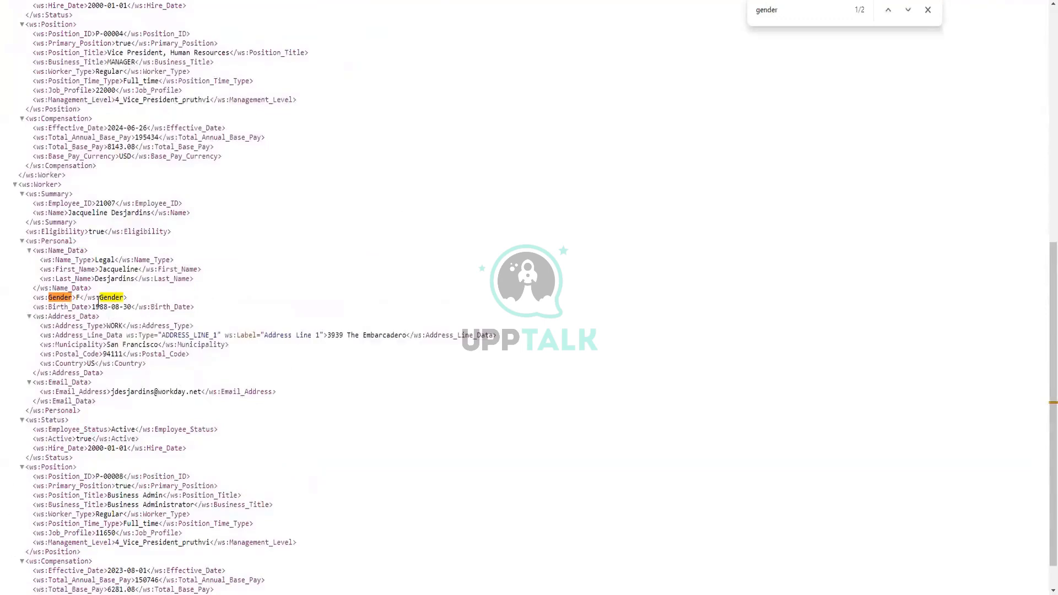
scroll(98, 303, up, 5)
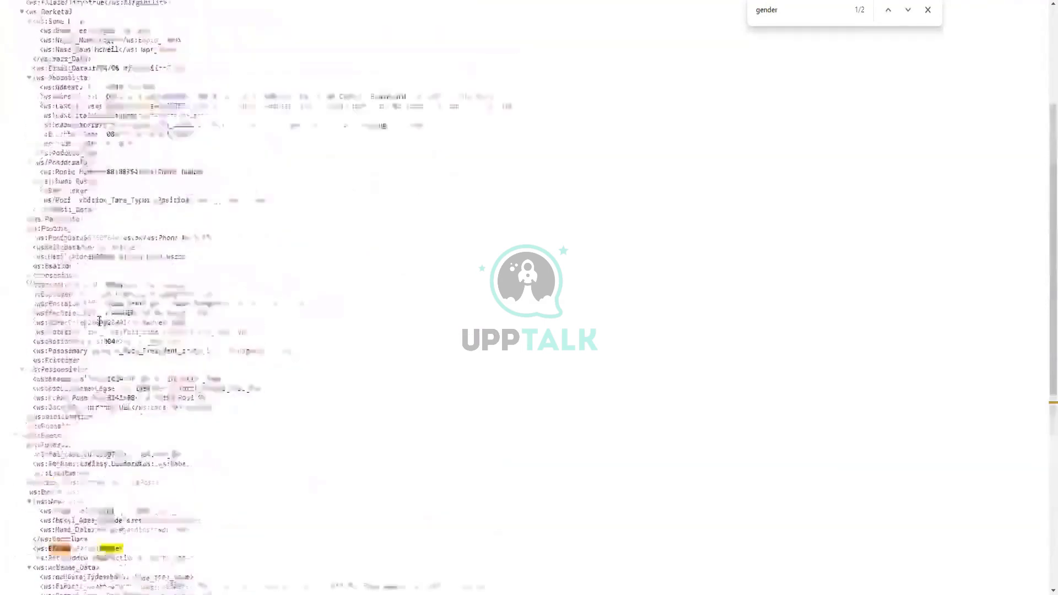
scroll(100, 321, down, 2)
scroll(98, 325, down, 3)
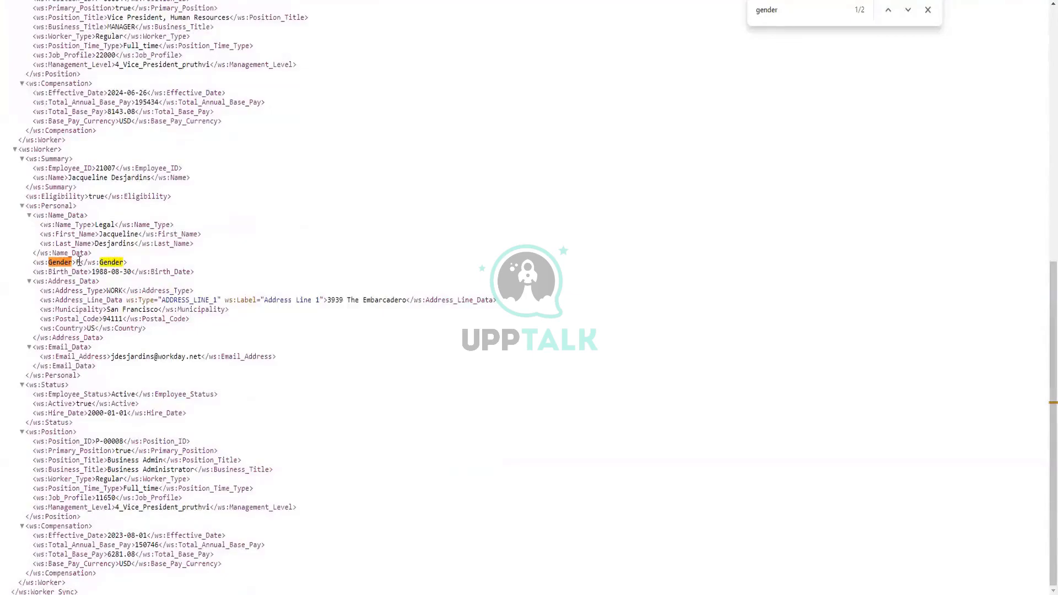
Examine the Gender element in the second worker's Personal section and compare it with the first worker's block.
drag(80, 262, 77, 268)
click(51, 262)
drag(127, 263, 32, 265)
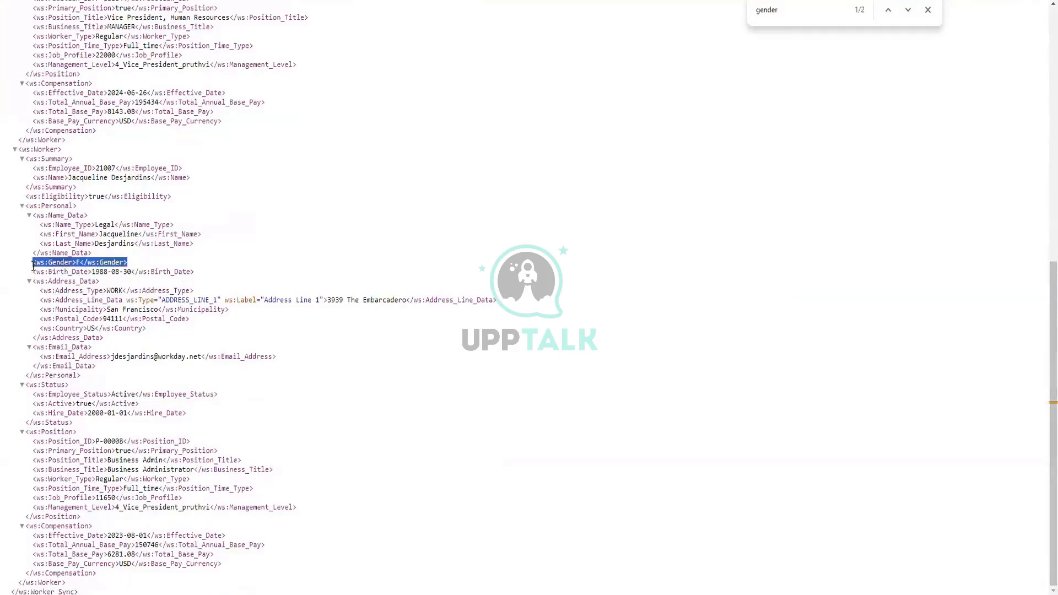
click(130, 266)
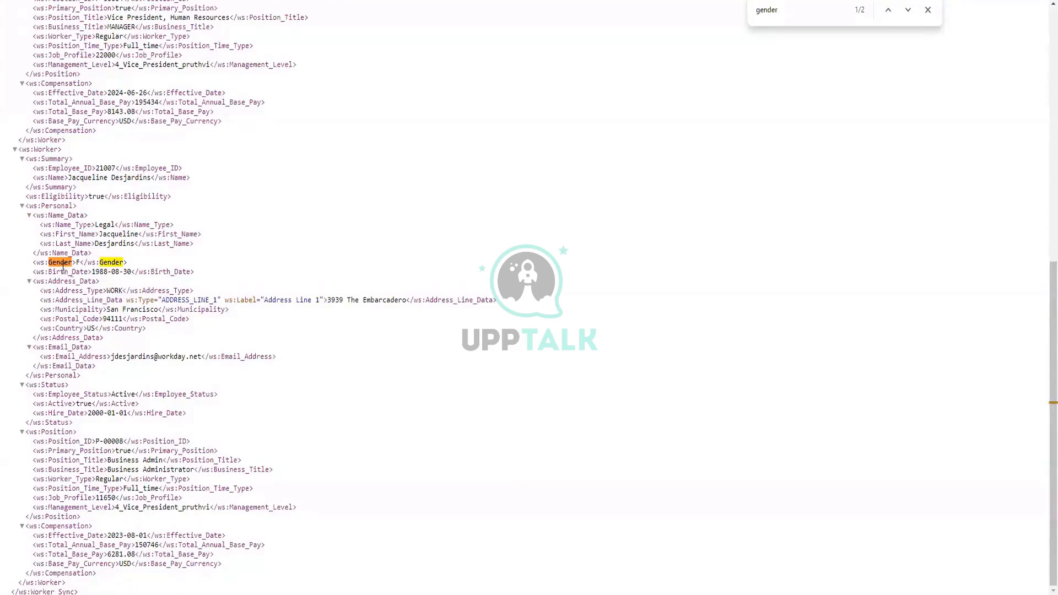
scroll(231, 424, up, 5)
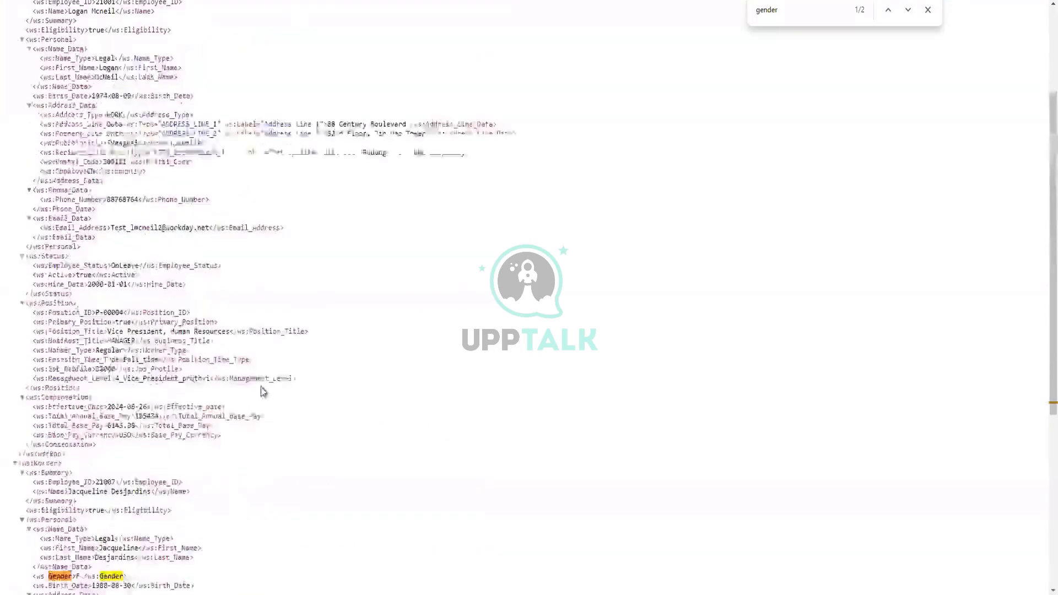
scroll(262, 392, up, 3)
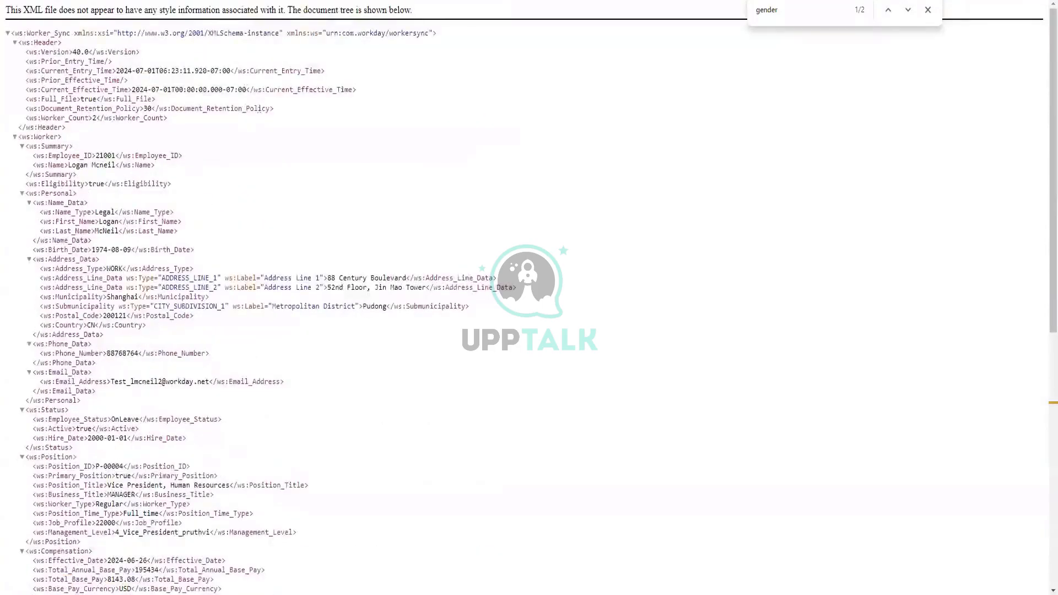
Switch to the text notes and review the list of integration configuration steps, especially Configure Integration Maps.
key(ctrl+shift+Tab)
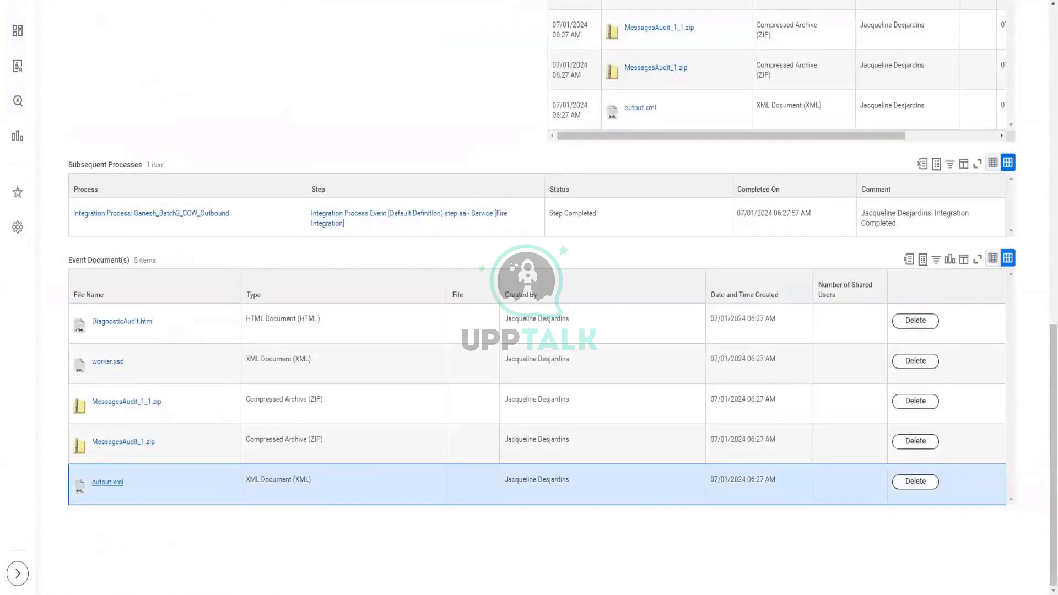
key(alt+Tab)
drag(239, 314, 8, 212)
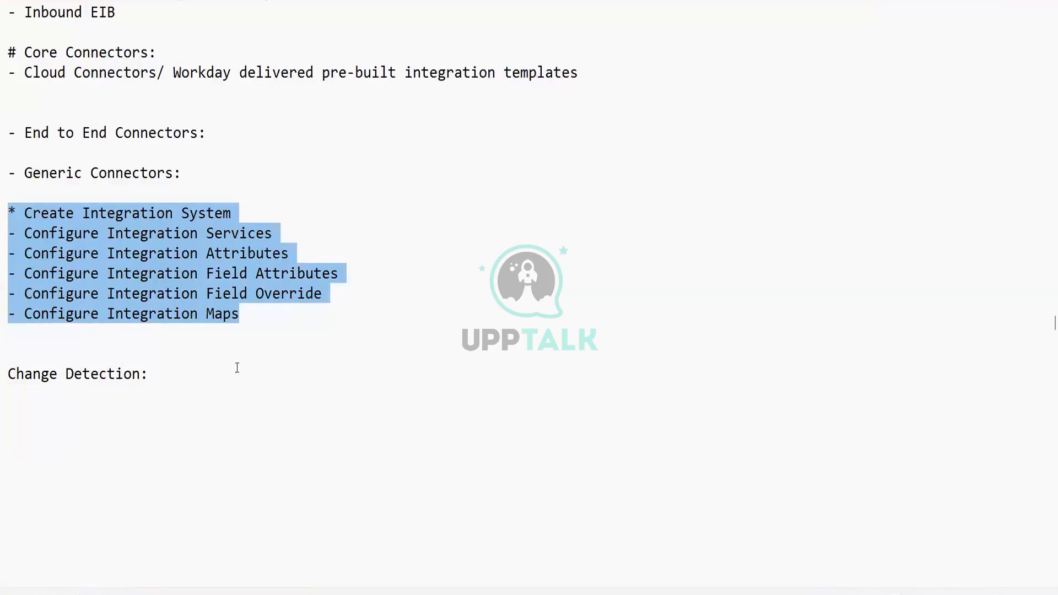
click(267, 318)
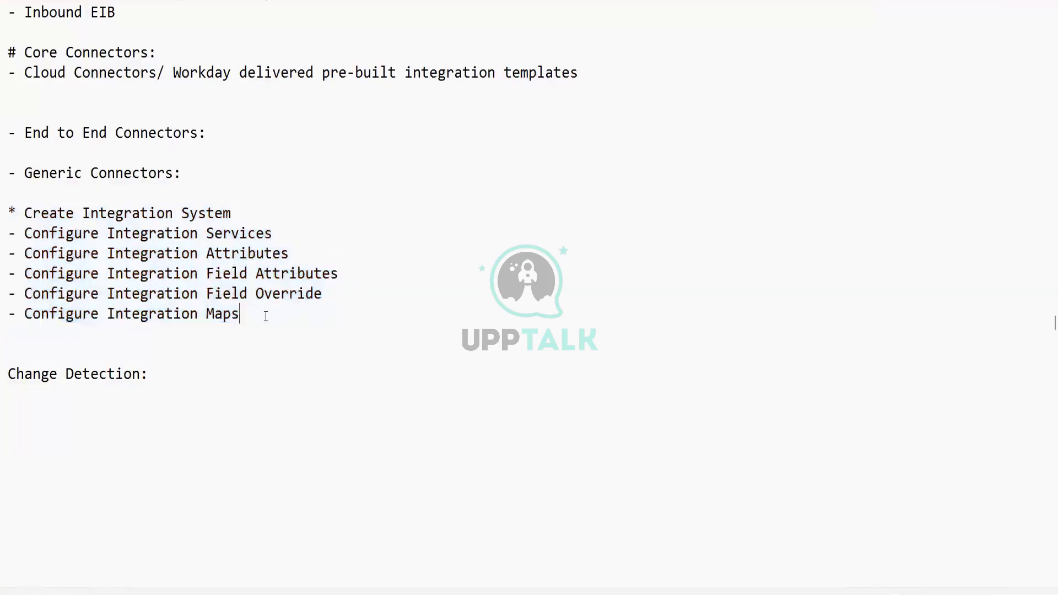
drag(263, 311, 2, 317)
drag(257, 314, 10, 315)
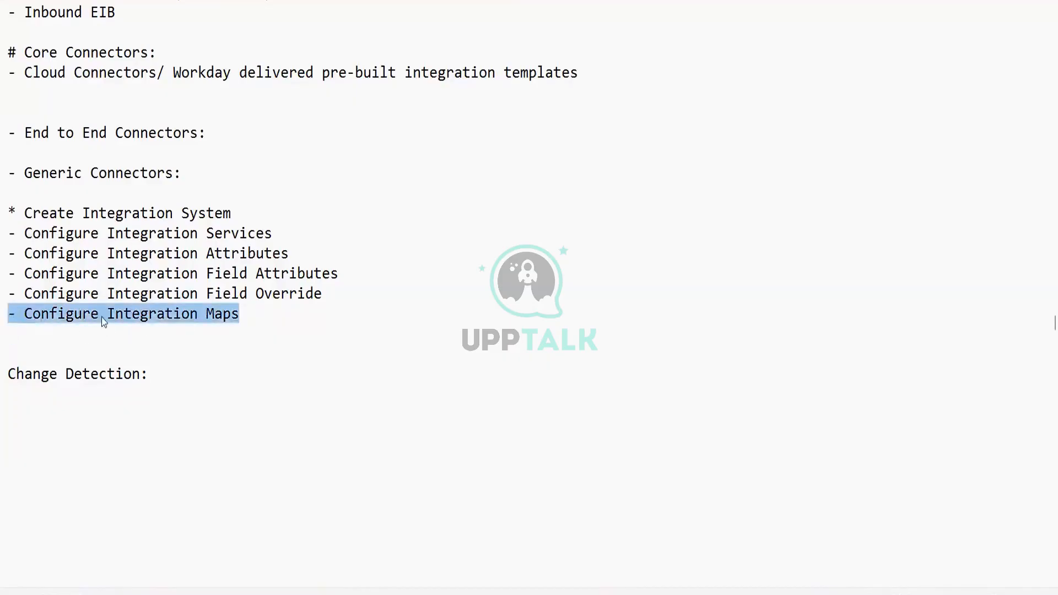
click(267, 306)
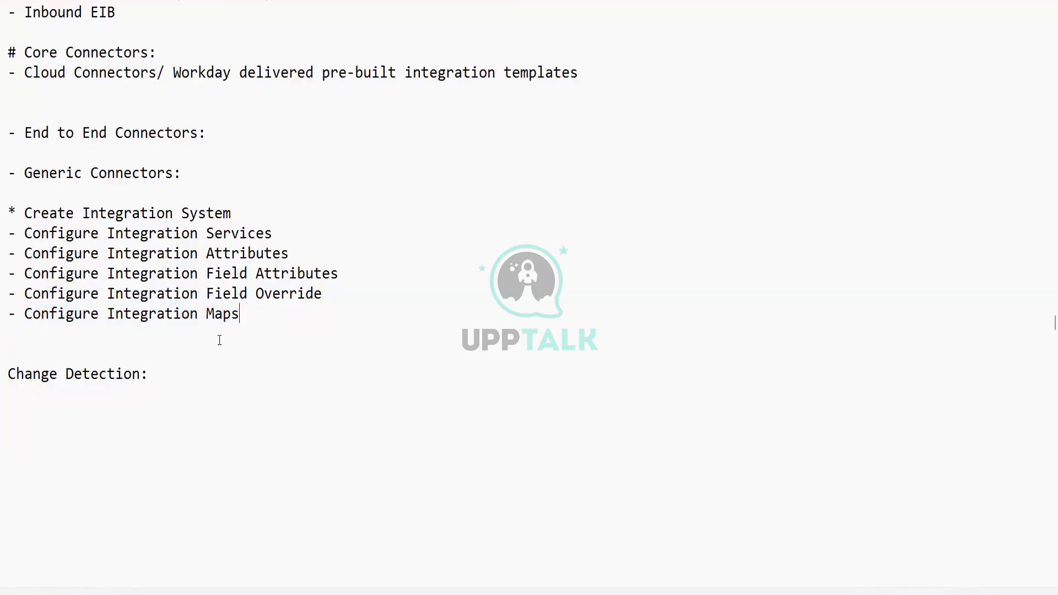
Highlight and review the five configuration lines under Create Integration System, from Configure Integration Services to Configure Integration Maps.
drag(246, 314, 1, 239)
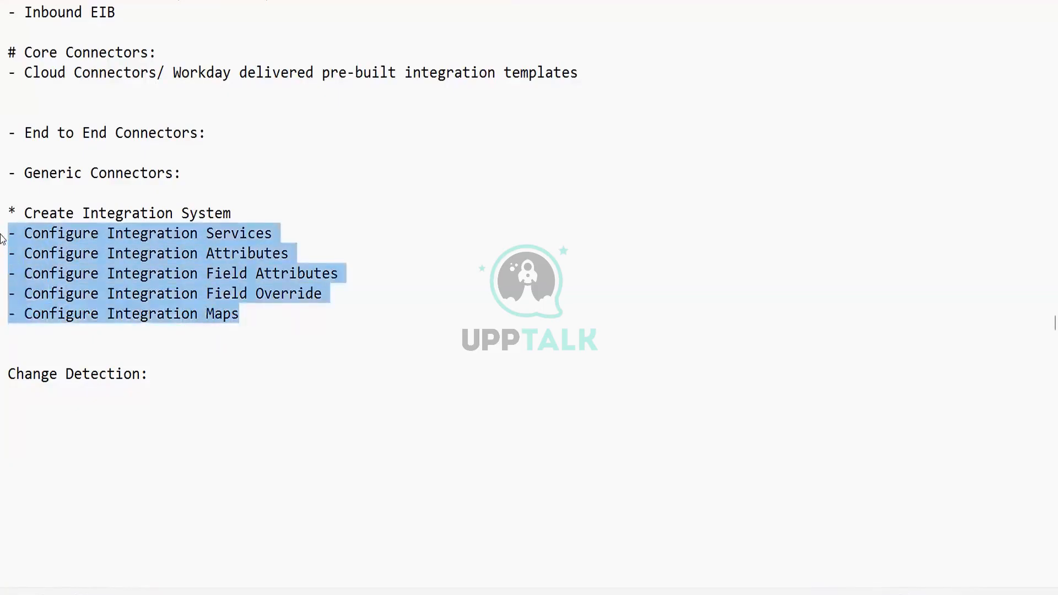
click(282, 314)
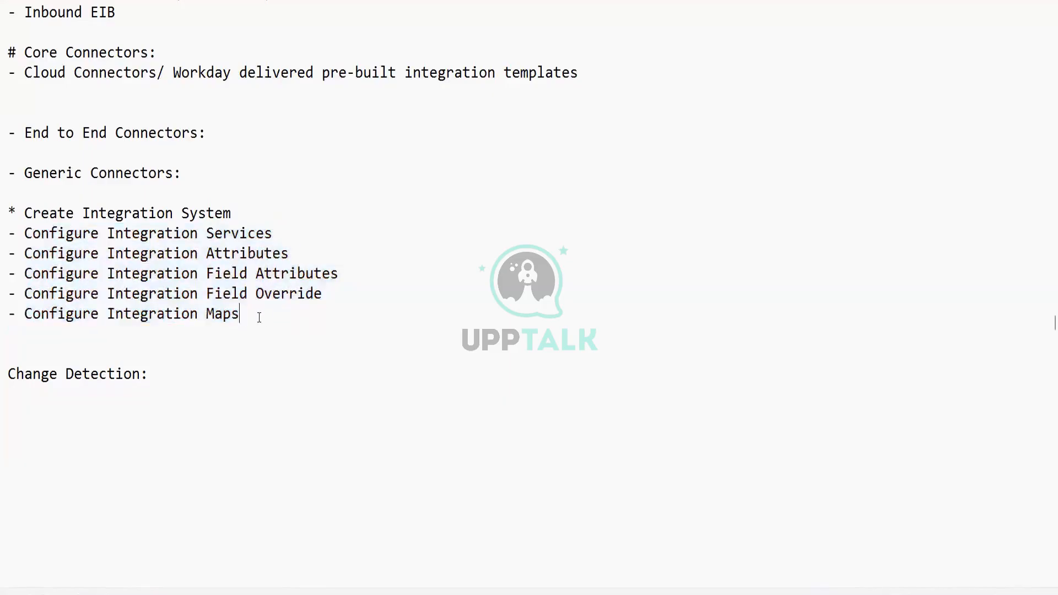
drag(274, 315, 5, 234)
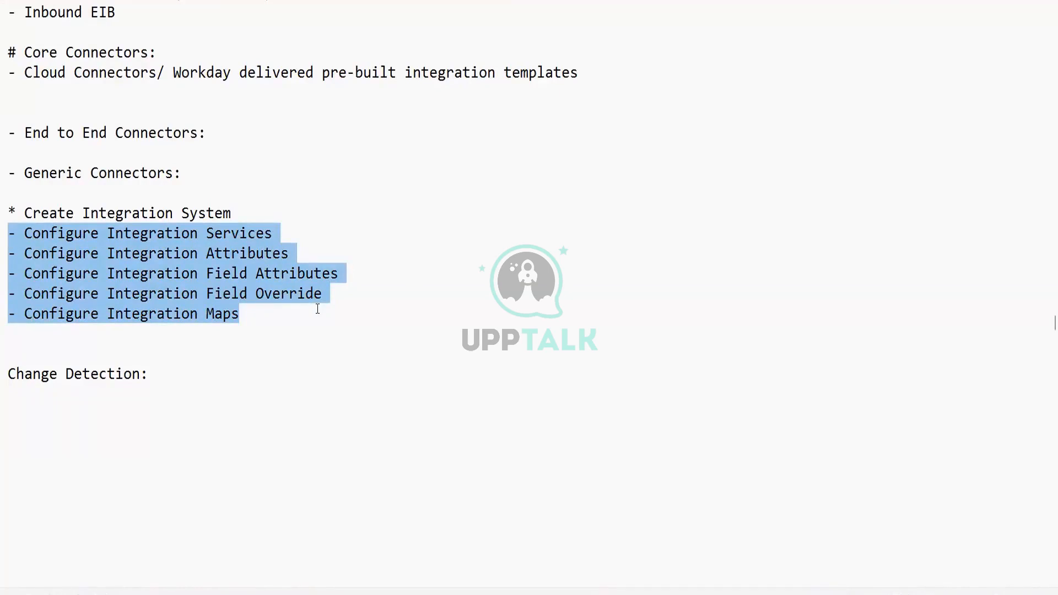
click(275, 325)
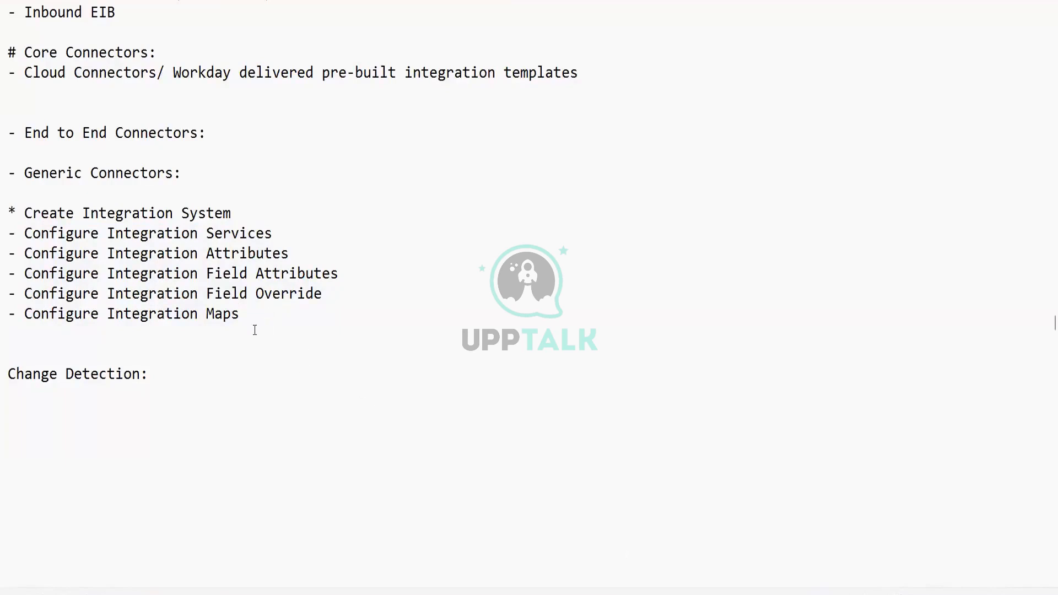
drag(246, 314, 3, 236)
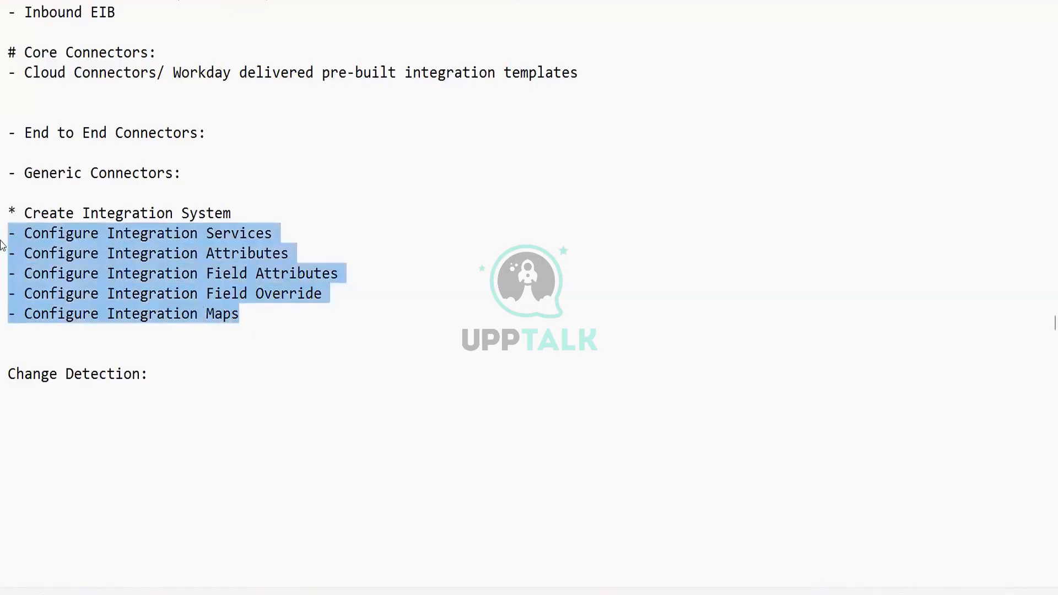
click(259, 328)
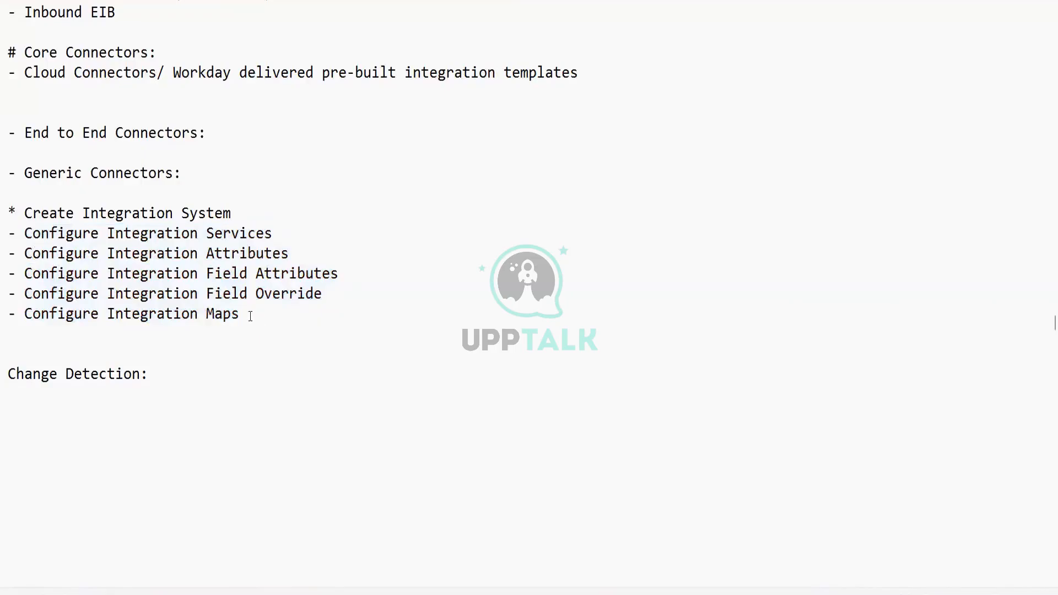
drag(272, 314, 10, 236)
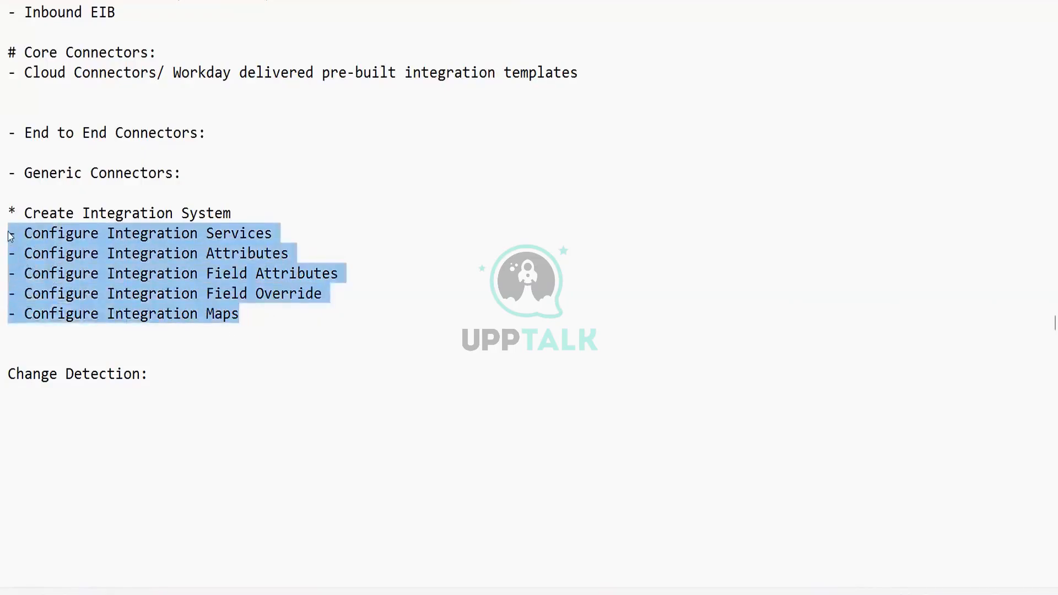
click(253, 316)
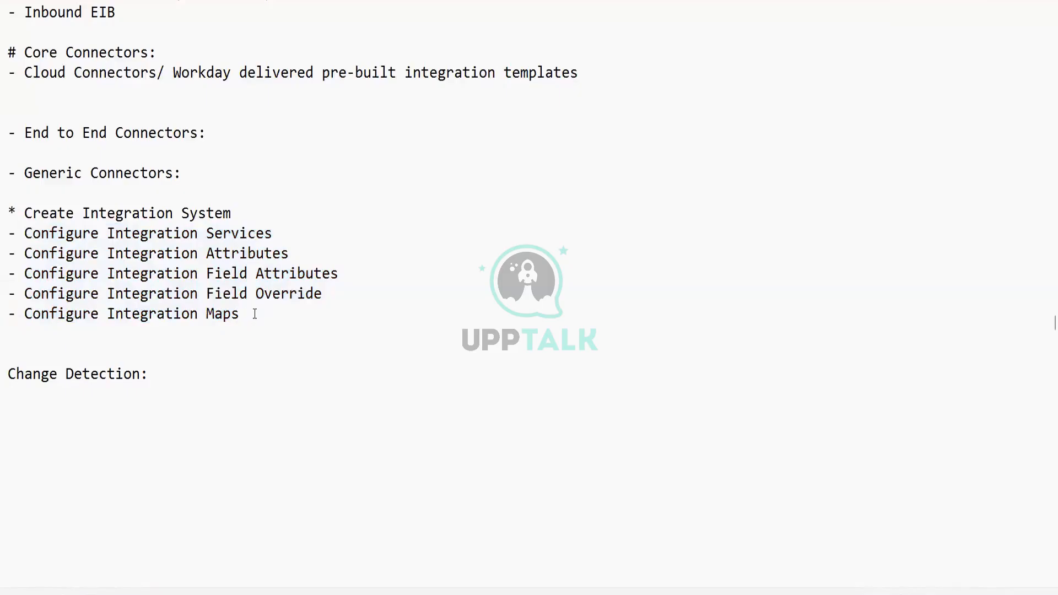
drag(243, 314, 10, 239)
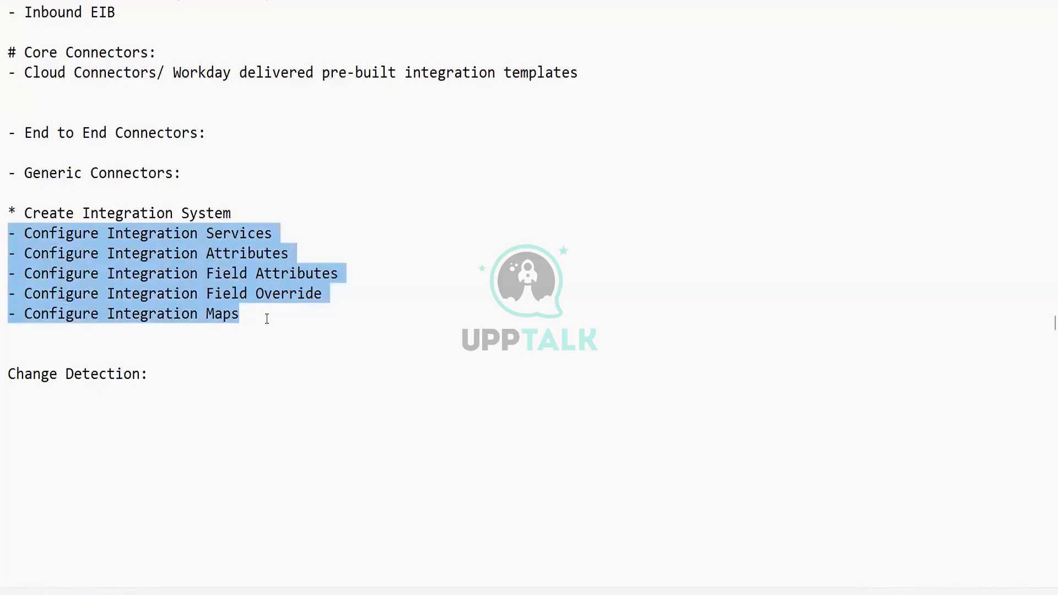